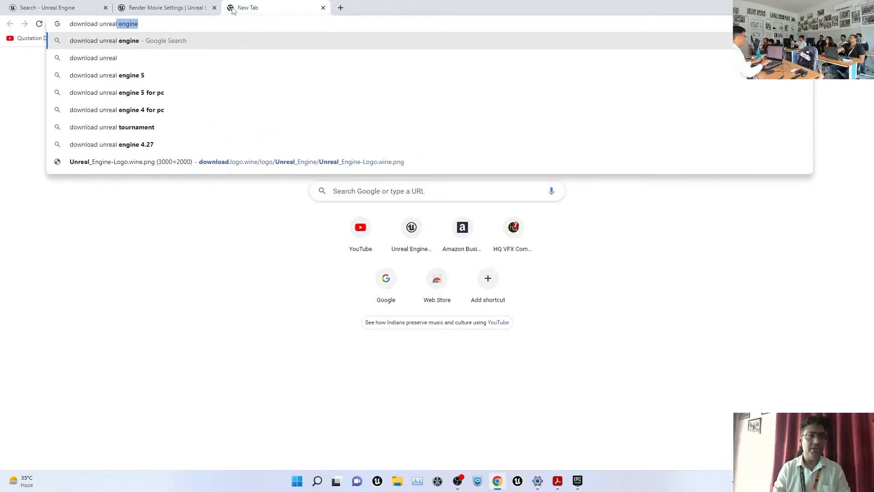
Search 'download unreal engine', open the official download page and scroll to the launcher buttons
key(Return)
click(127, 138)
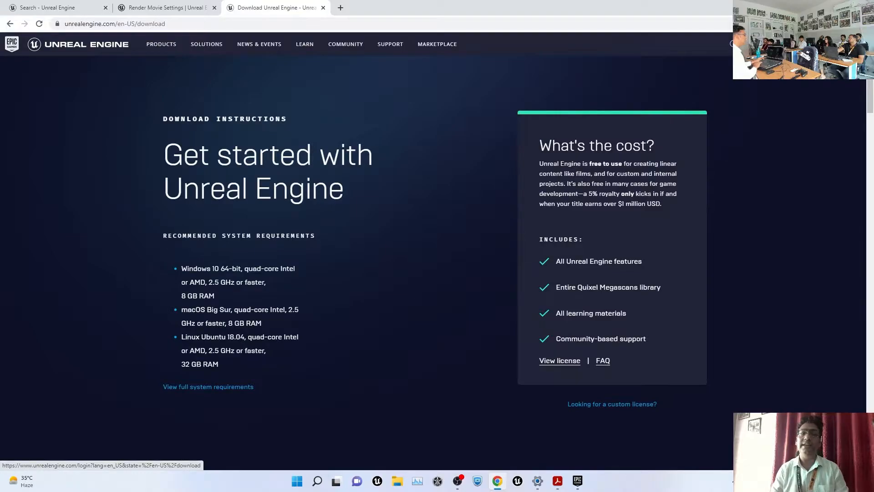
scroll(404, 310, down, 12)
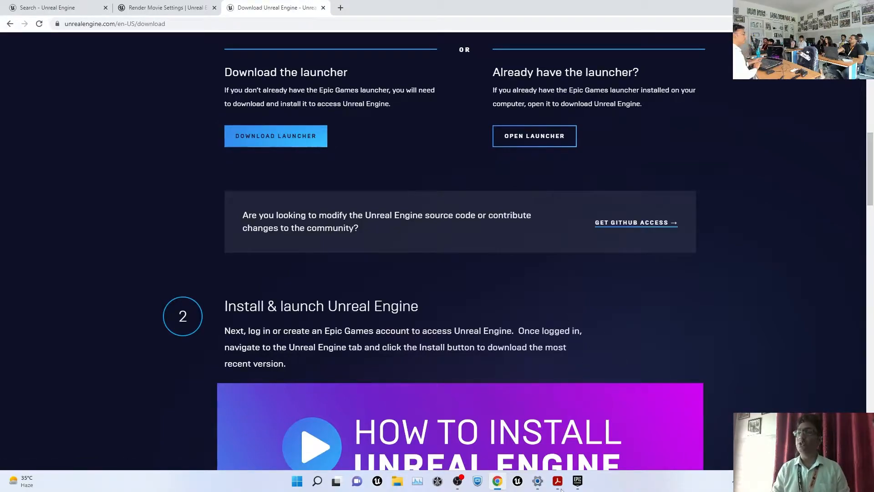
Sign in to the Epic Games Launcher with an Epic Games account, entering the account password
click(578, 481)
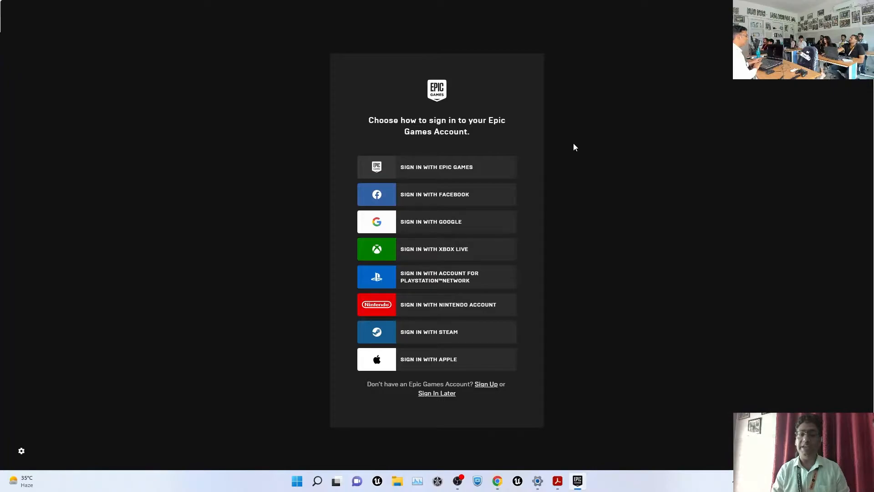
click(420, 174)
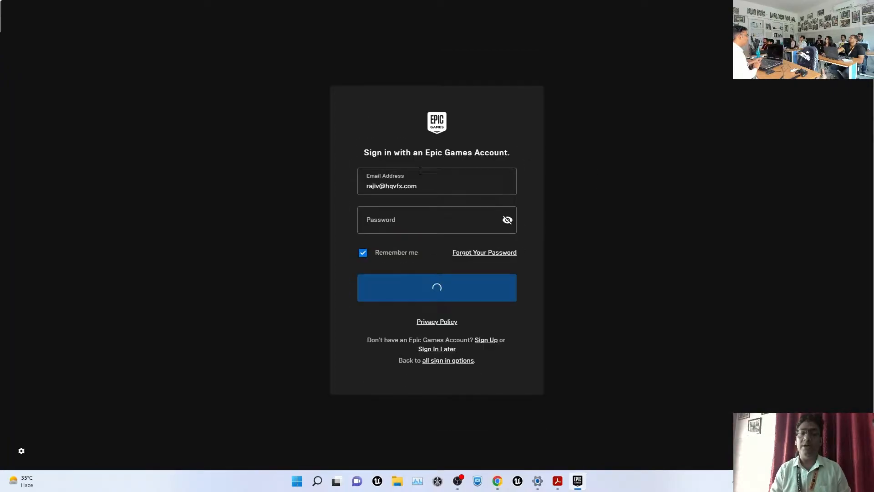
click(409, 220)
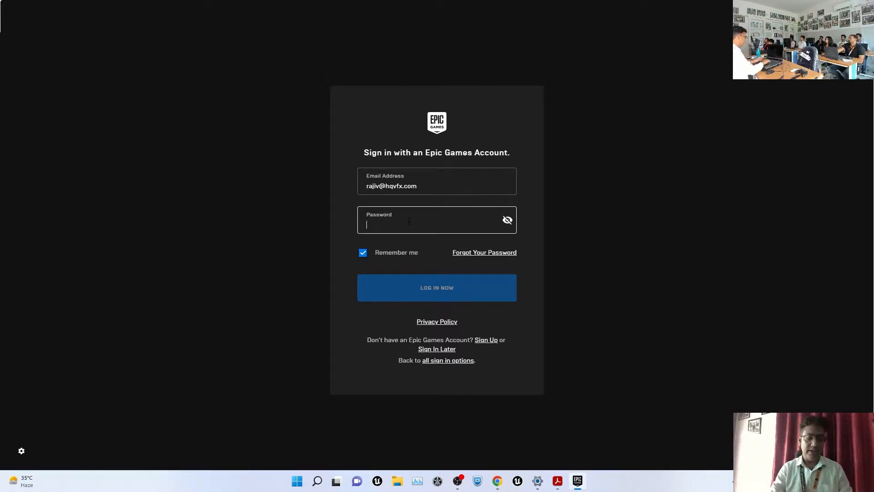
text(••)
key(BackSpace)
key(BackSpace)
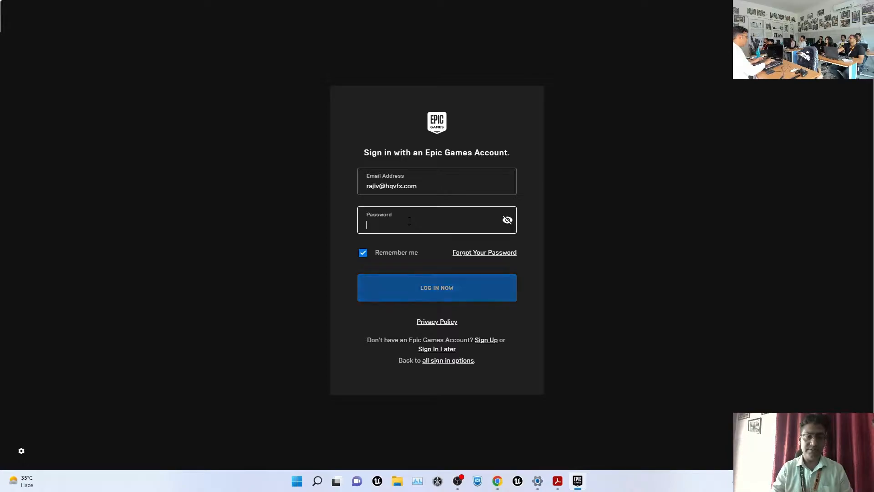
text(•••)
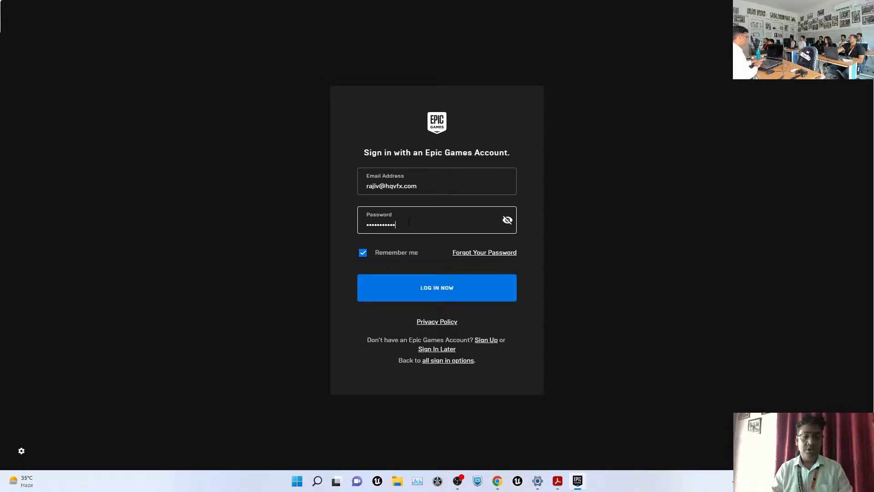
click(445, 290)
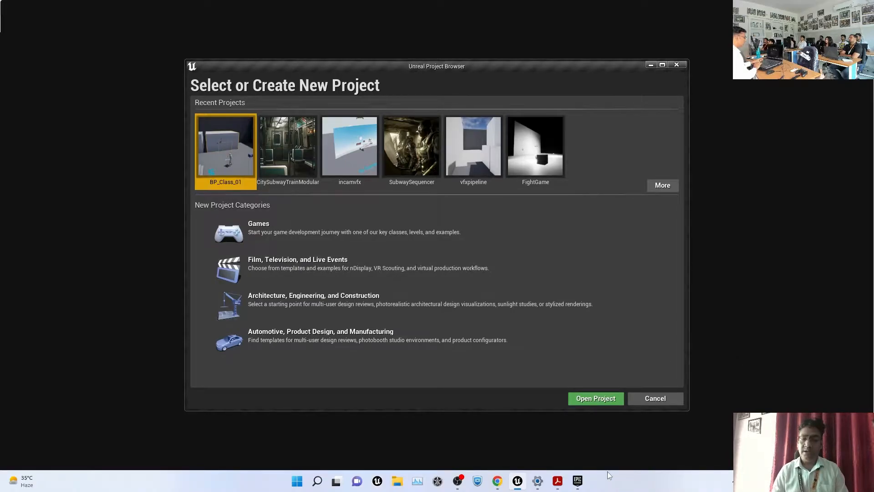
click(578, 481)
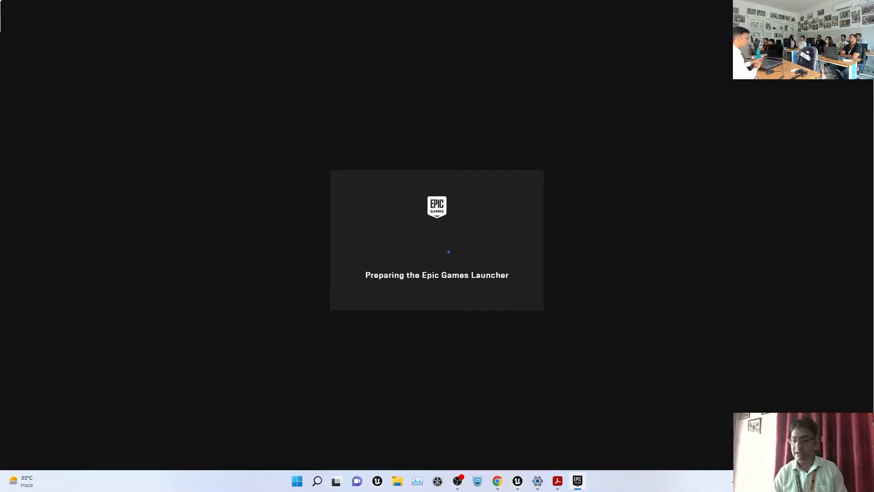
click(801, 480)
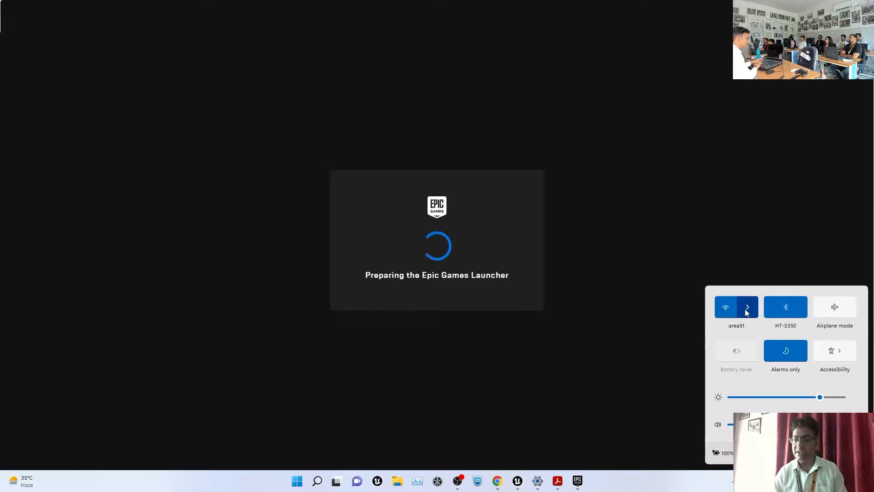
click(762, 307)
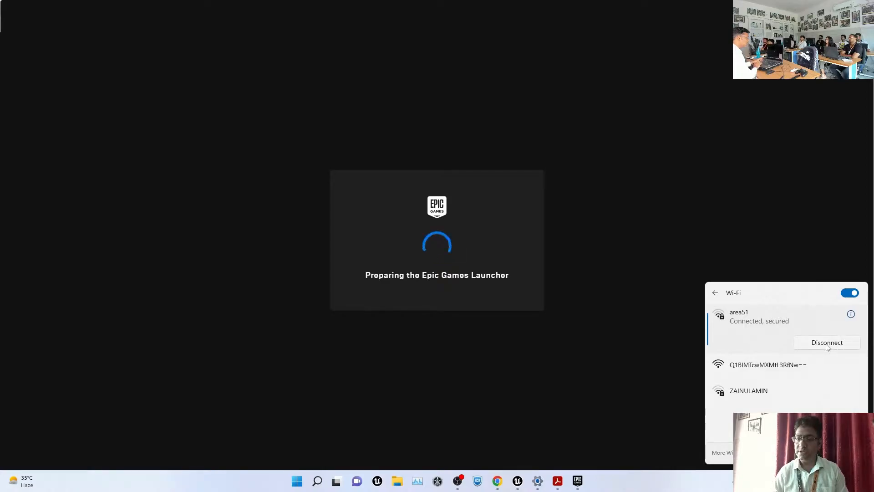
click(848, 295)
click(850, 296)
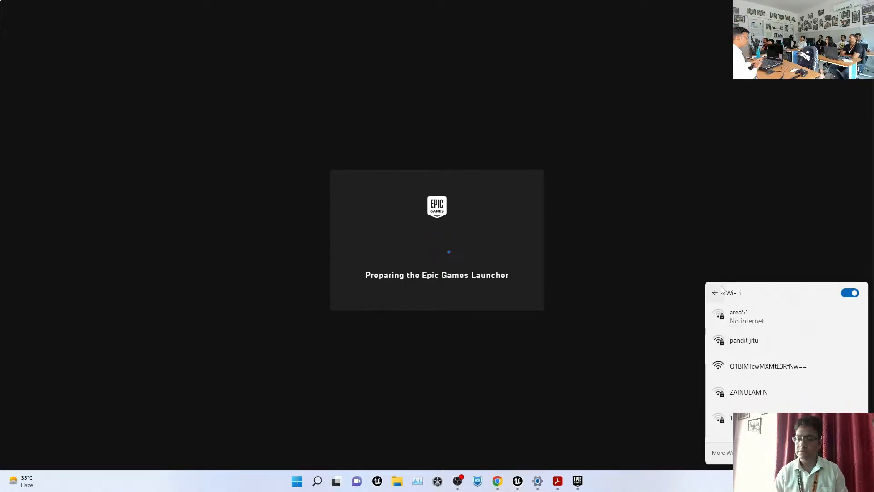
click(578, 308)
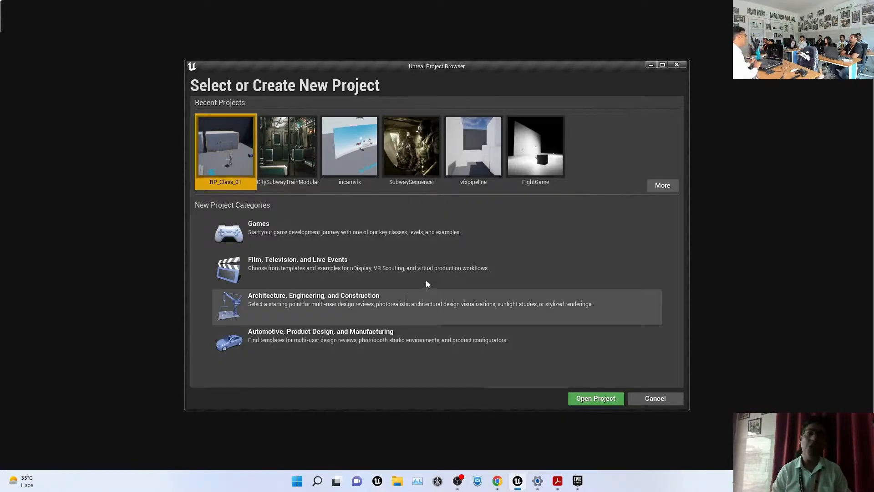
Choose the Games category and the Blank template, continuing to Project Settings
click(376, 248)
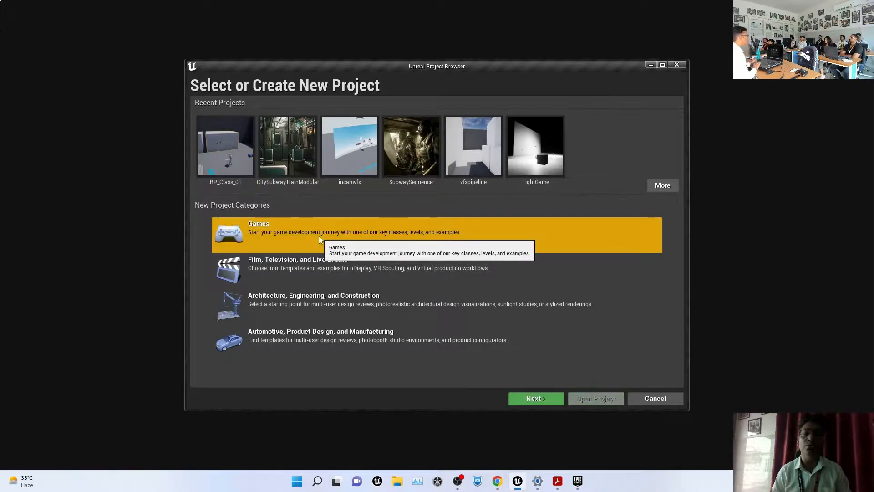
click(530, 398)
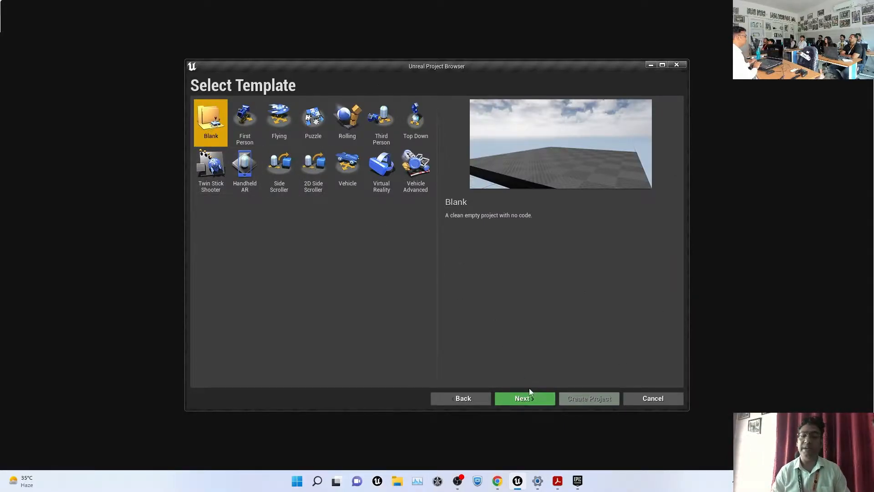
click(519, 396)
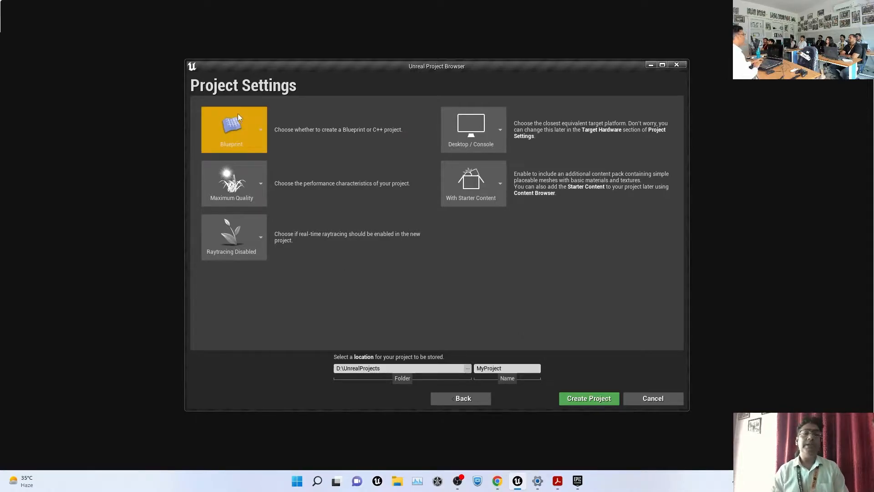
click(250, 126)
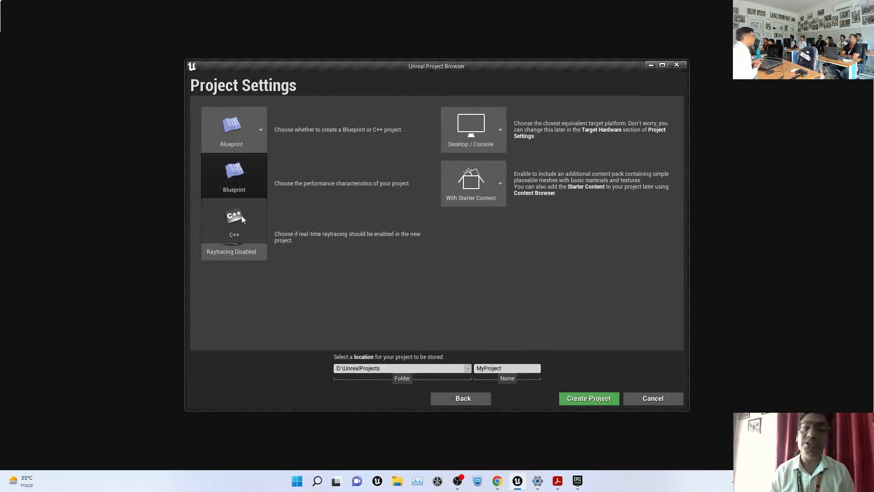
click(508, 255)
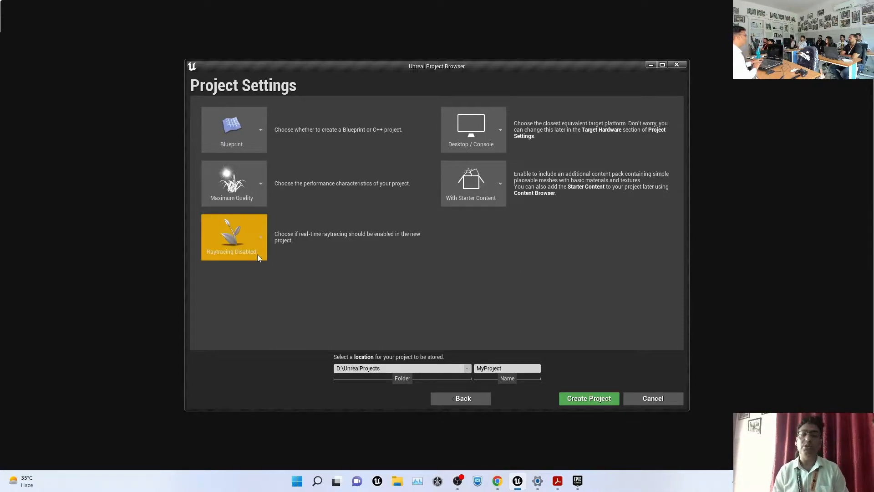
click(239, 246)
click(397, 296)
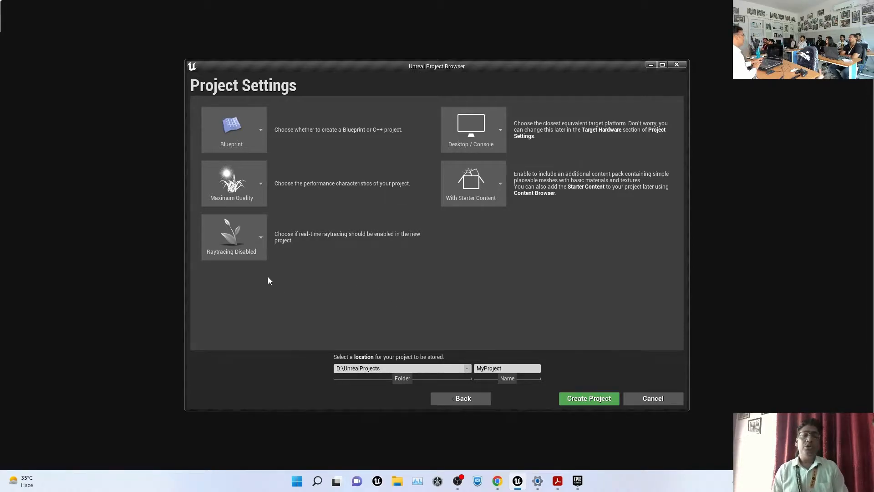
click(245, 240)
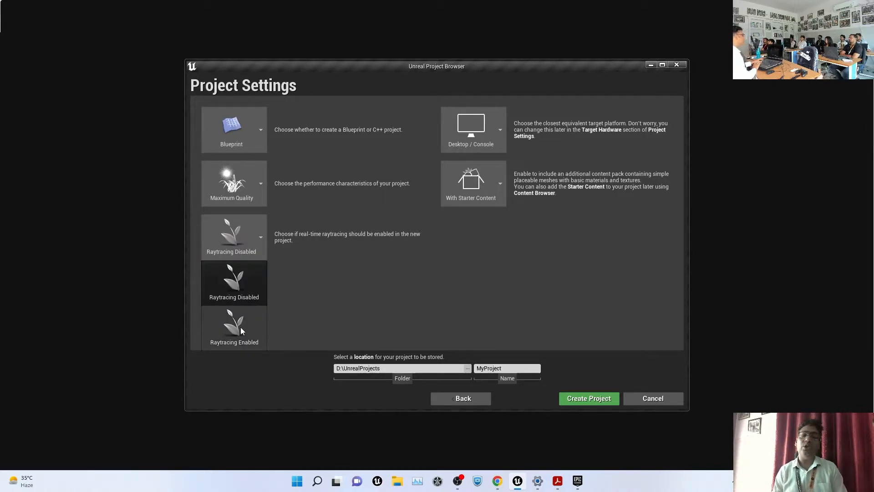
click(375, 309)
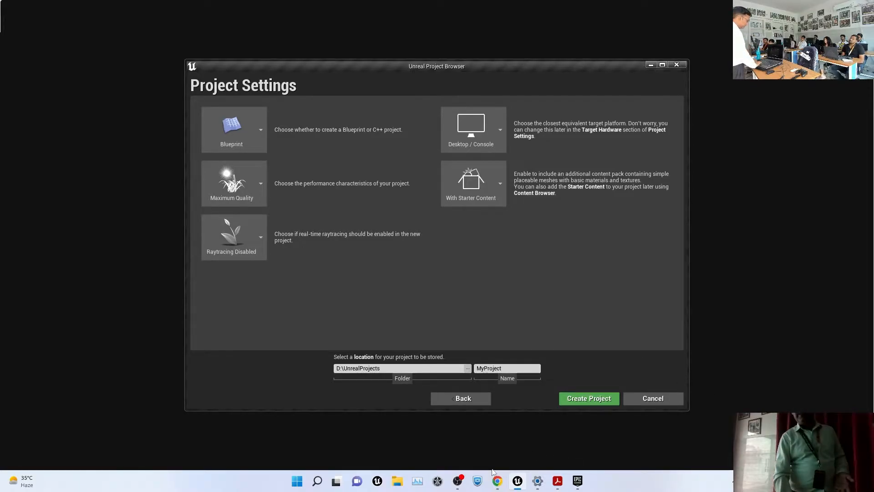
click(420, 480)
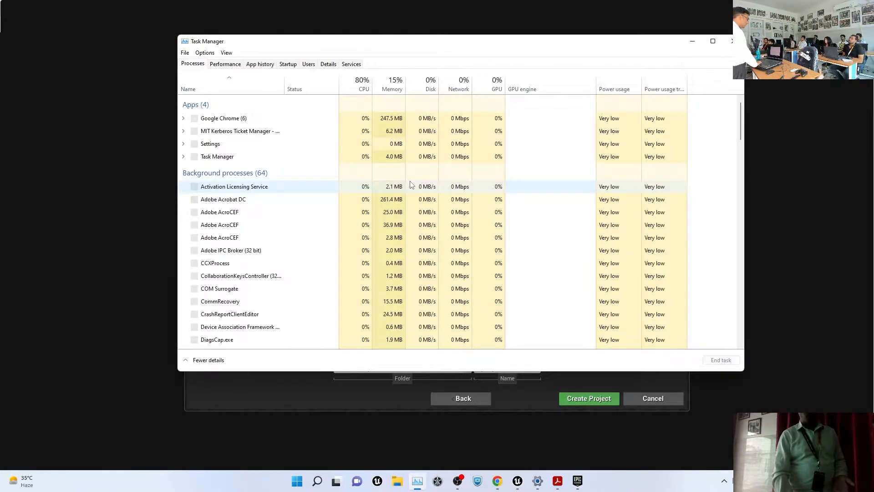
click(226, 64)
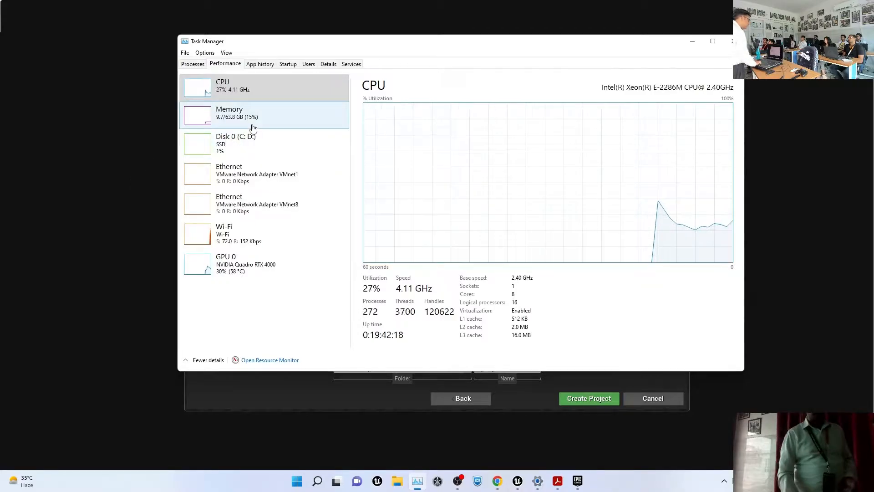
click(263, 268)
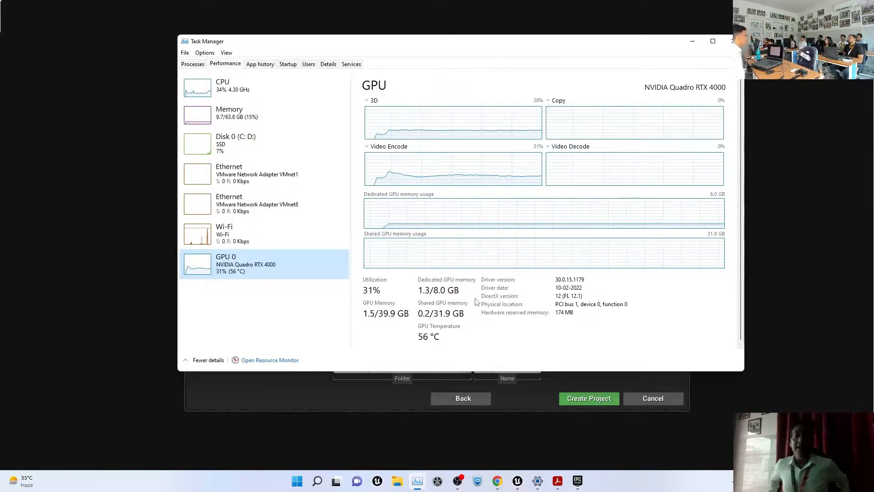
click(732, 41)
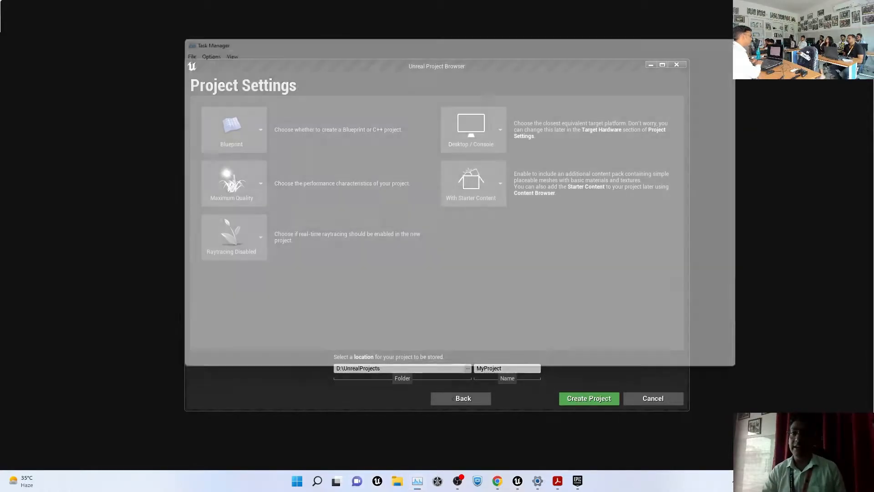
Name the Blueprint starter-content project class1 and create it in D:\UnrealProjects
click(658, 400)
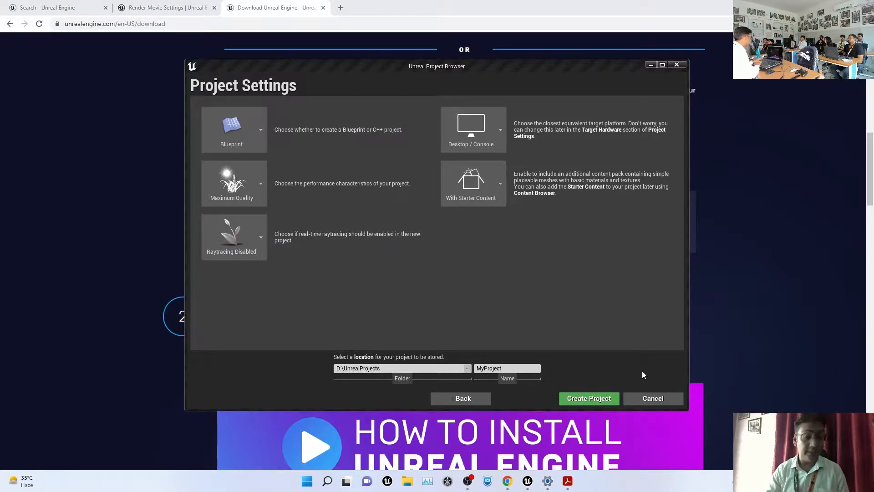
click(508, 369)
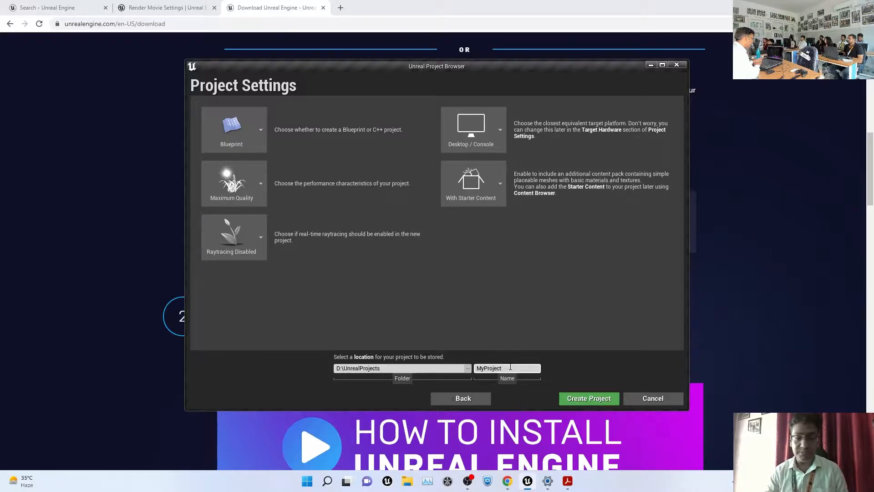
key(ctrl+a)
text(clas)
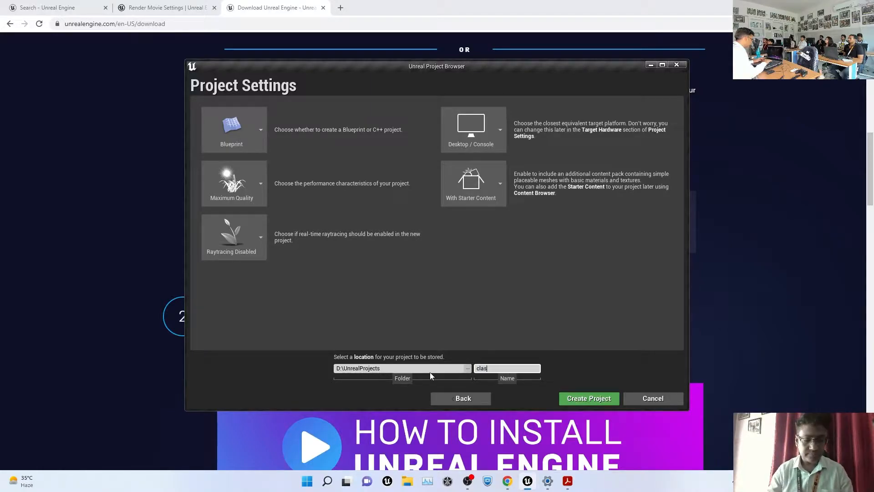
text(s1)
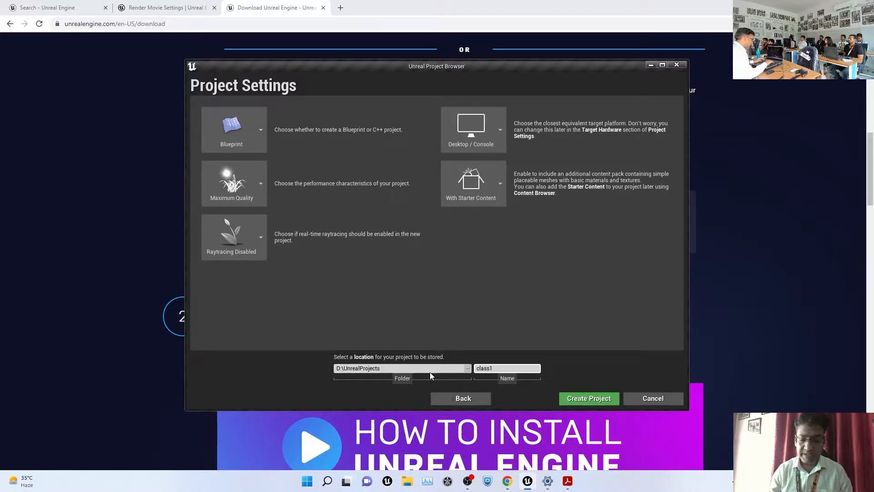
key(Return)
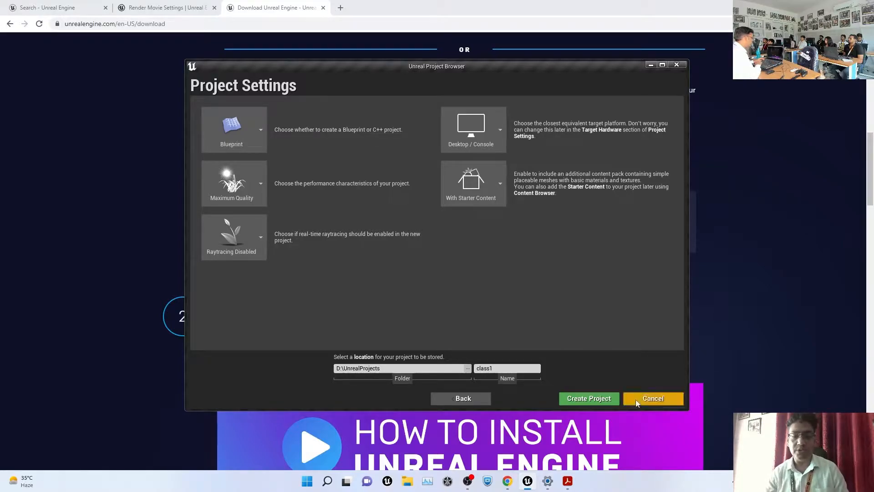
click(590, 399)
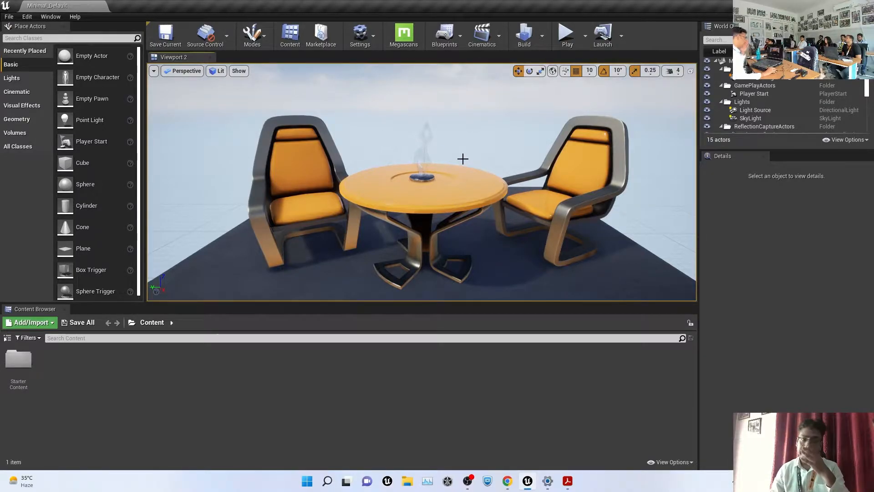
Enlarge the 3D viewport, then lift the table and undo the move
mouse_move(469, 129)
right_down()
mouse_move(468, 105)
mouse_move(469, 155)
mouse_move(469, 129)
right_up()
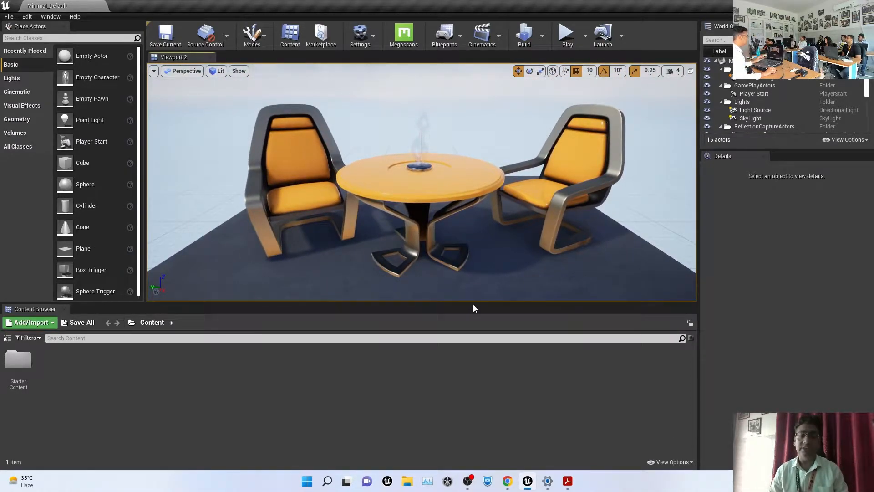
drag(472, 302, 471, 391)
right_drag(528, 188, 345, 211)
click(394, 247)
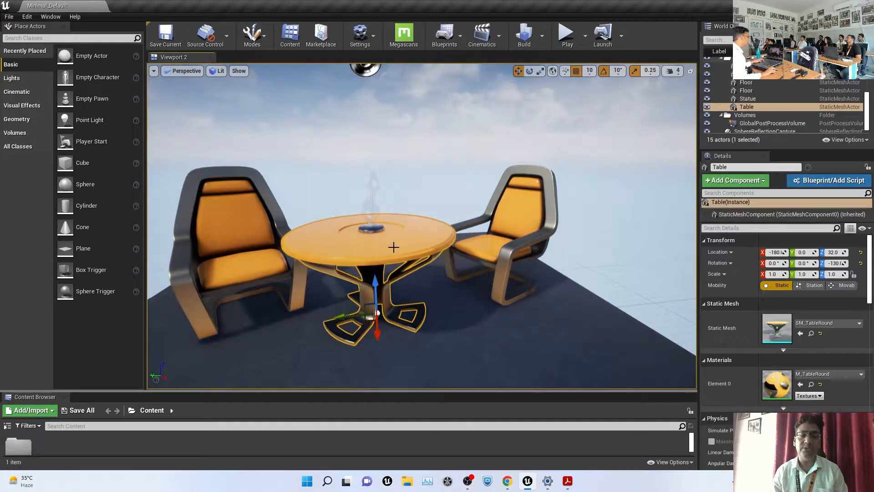
drag(374, 286, 375, 232)
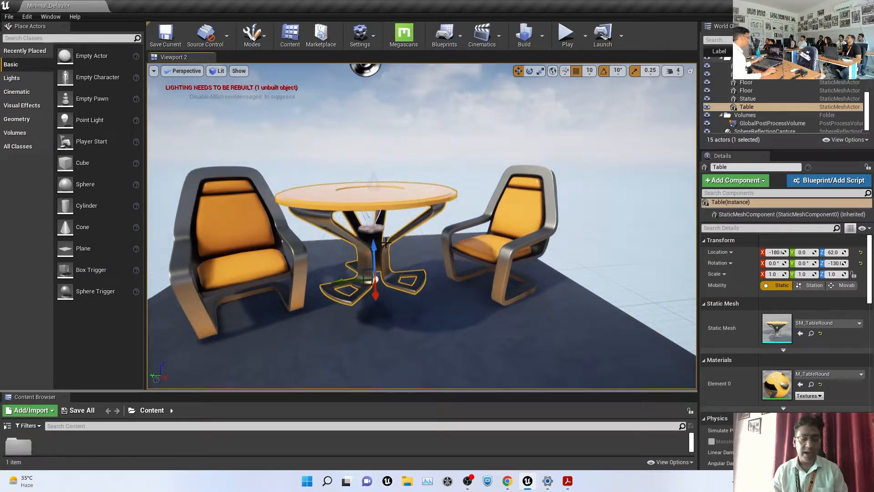
key(ctrl+z)
Select the sky sphere, reframe the scene and list the Lights > Cinematic actors
click(407, 212)
scroll(407, 212, down, 5)
right_drag(406, 212, 383, 194)
key(super)
click(645, 145)
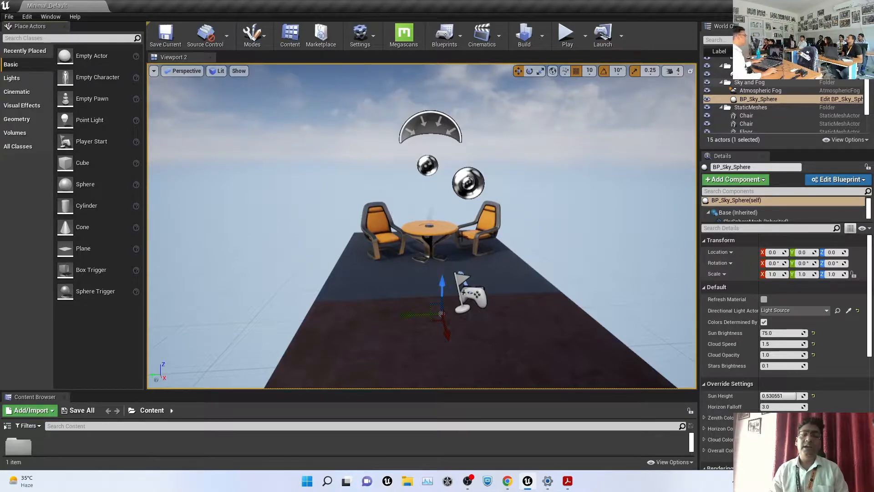
click(21, 79)
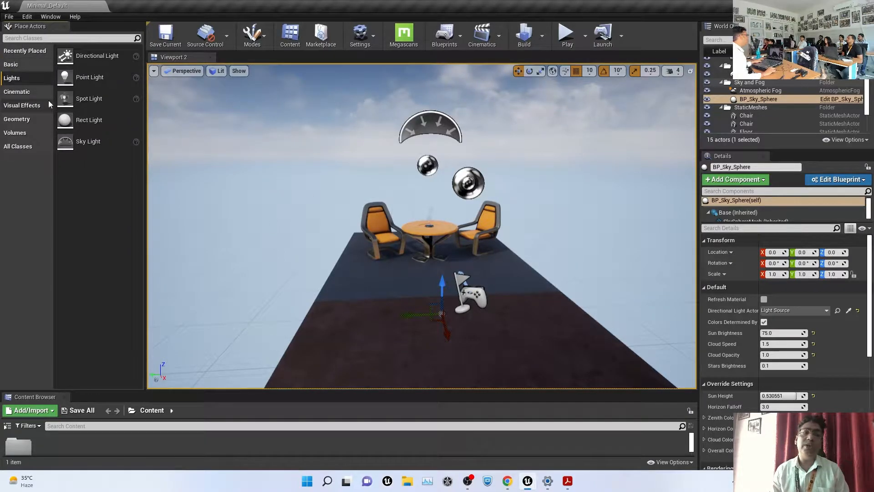
click(22, 93)
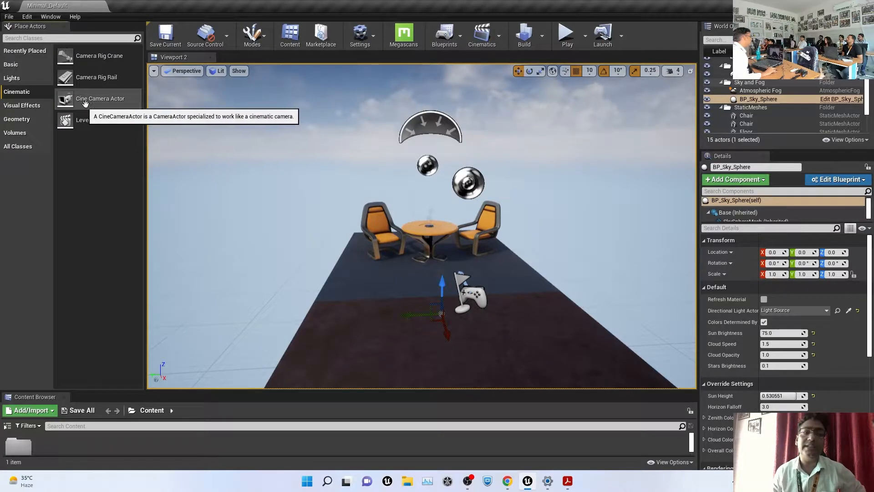
Widen the Place Actors panel and drag a Point Light from Lights onto the floor
click(22, 106)
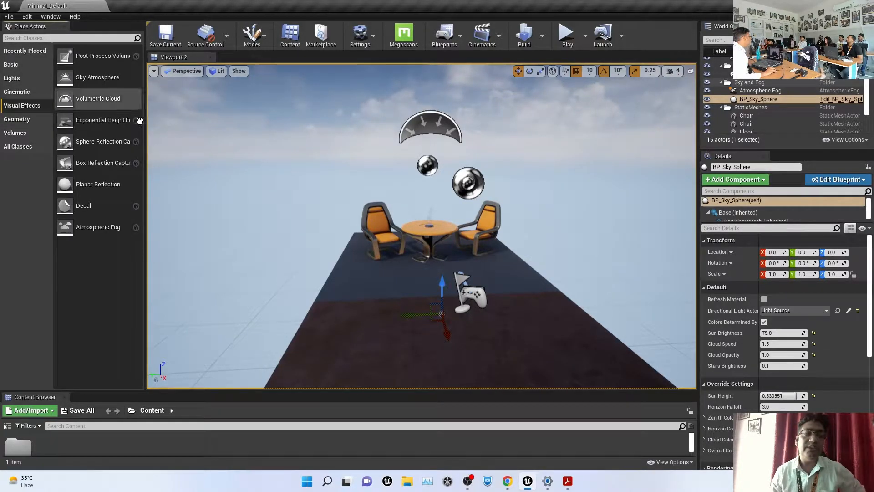
drag(146, 121, 208, 121)
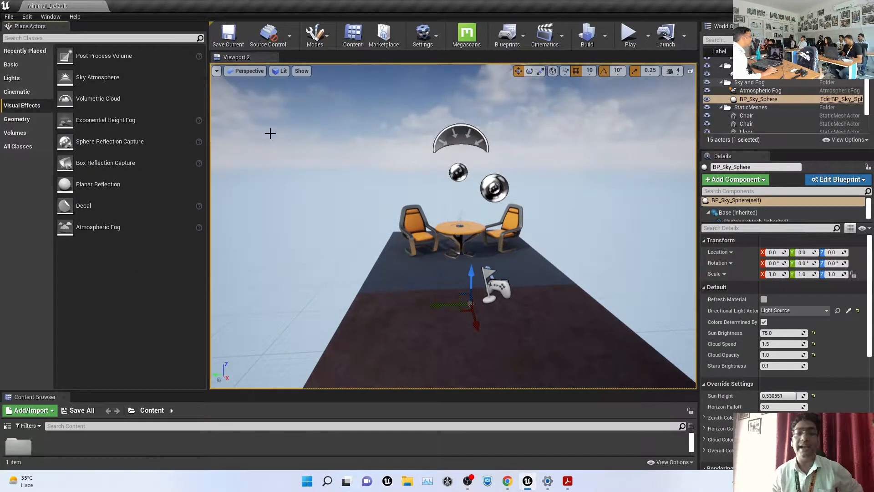
click(14, 65)
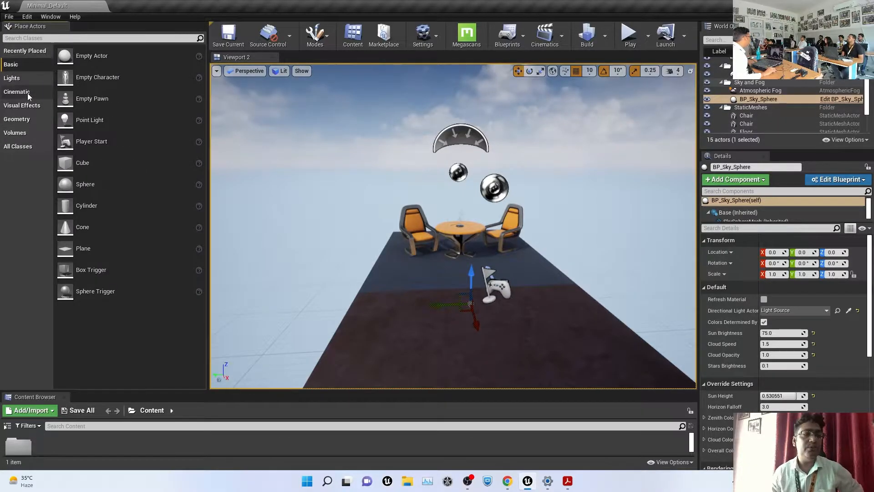
click(14, 78)
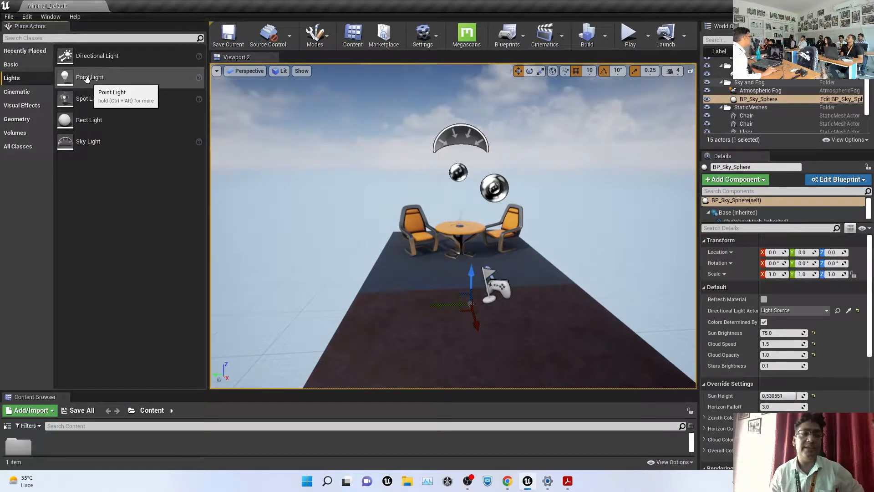
drag(86, 78, 397, 297)
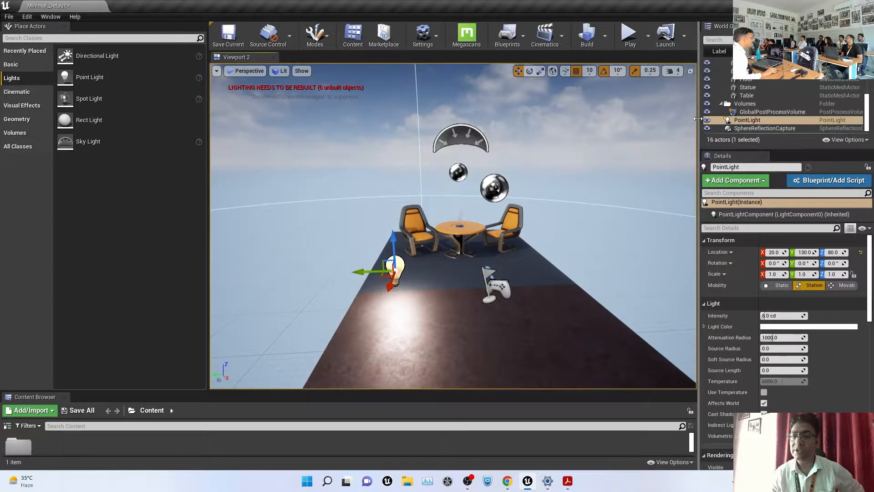
Delete the point light, resize the side panels and show the Basic actors
drag(697, 119, 575, 118)
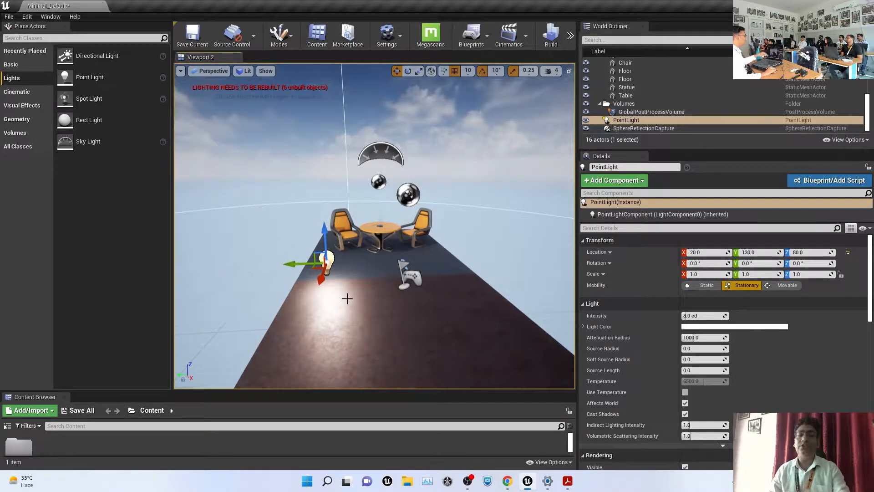
key(Delete)
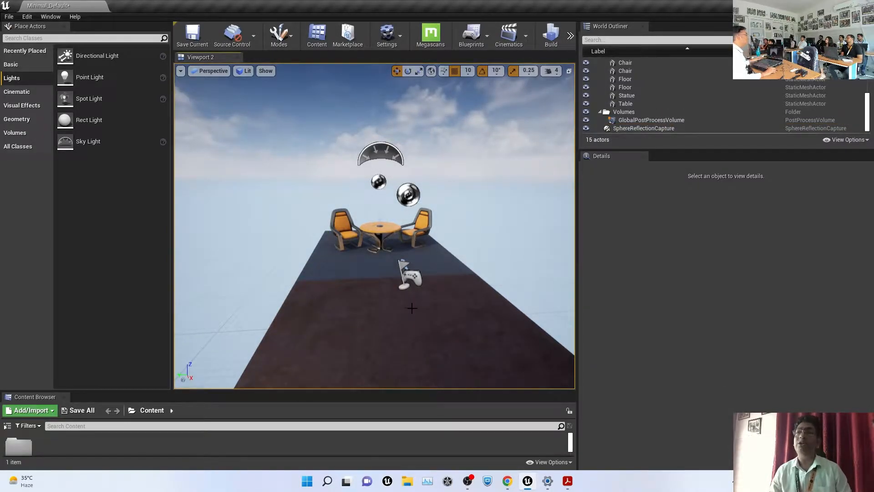
scroll(414, 287, up, 8)
scroll(414, 287, down, 7)
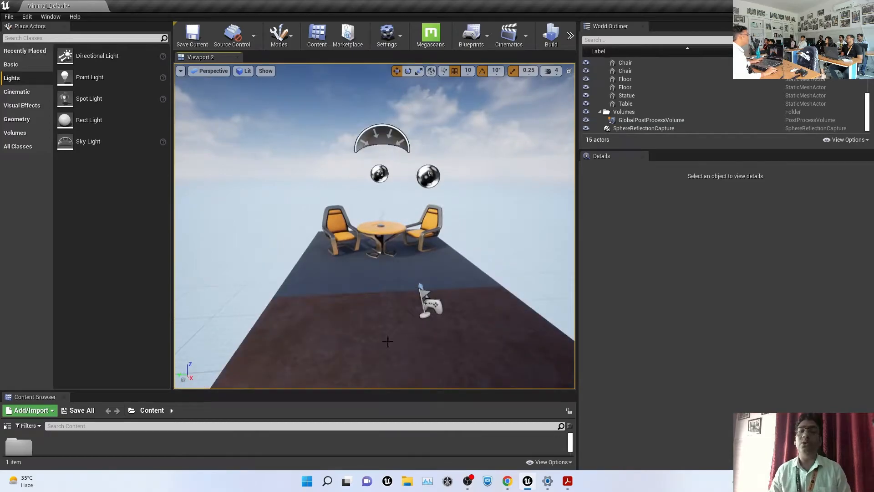
drag(578, 214, 735, 205)
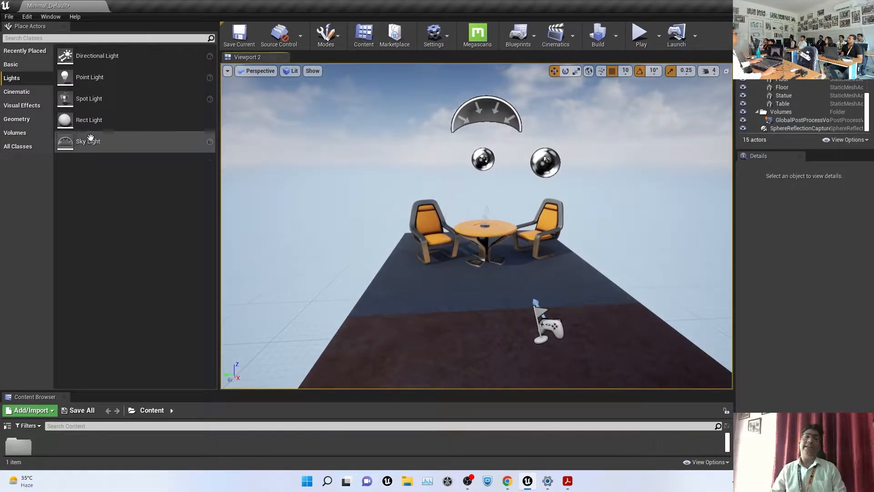
click(12, 65)
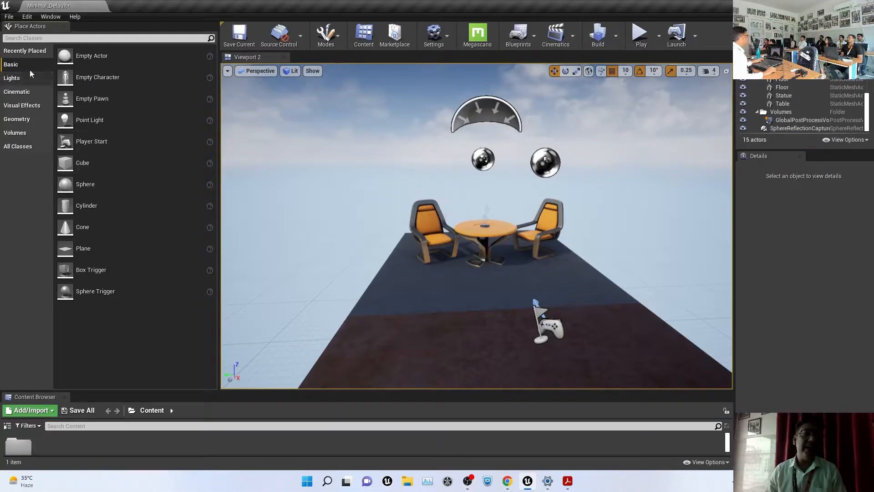
Drag a Cube and a Sphere into the scene, raising the sphere to height 70
click(22, 52)
click(15, 67)
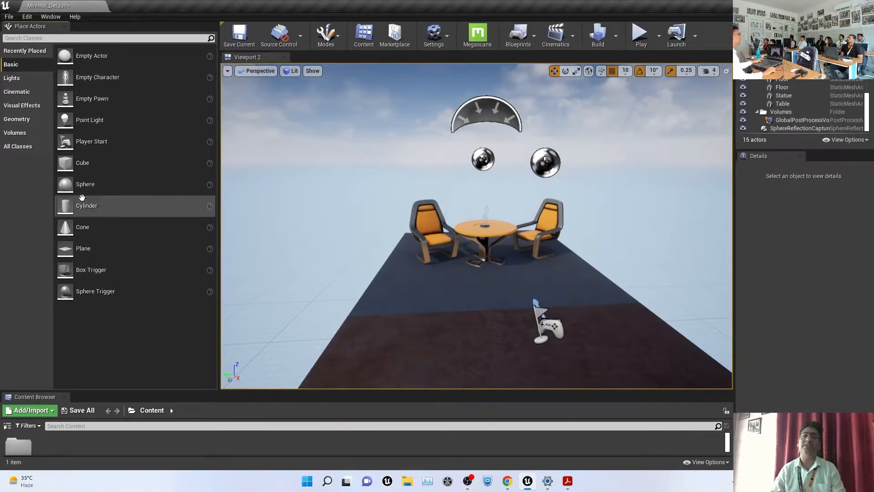
drag(78, 163, 417, 309)
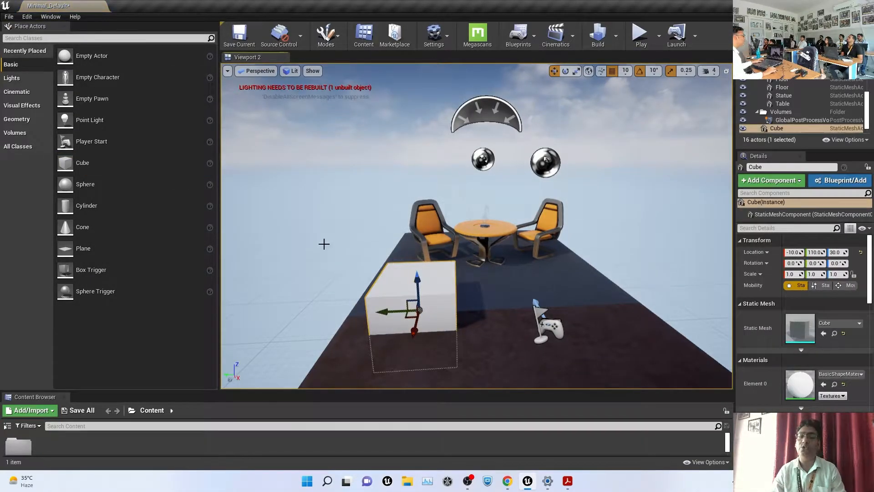
drag(78, 184, 510, 291)
drag(511, 258, 511, 236)
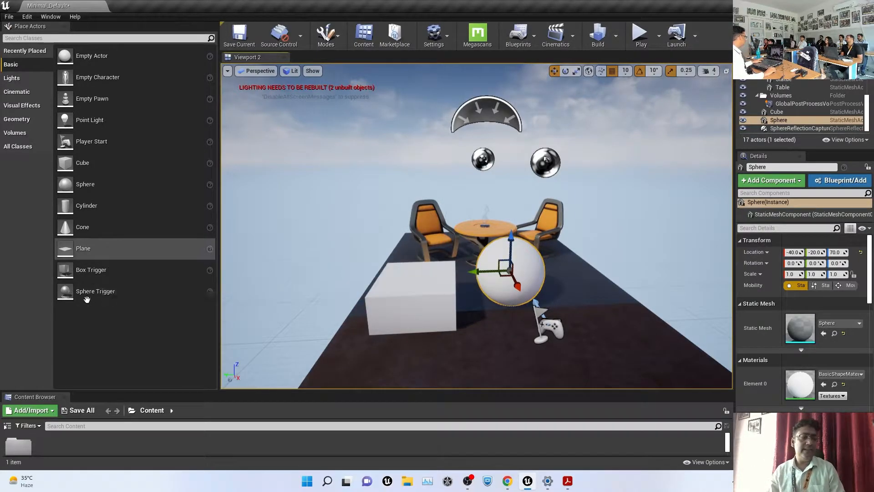
Browse the actor categories and drag a Spot Light into the scene
click(17, 80)
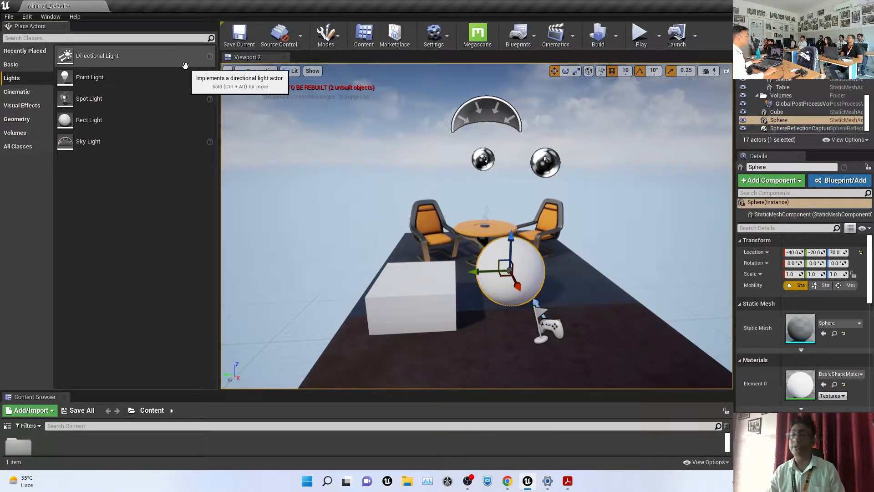
click(18, 92)
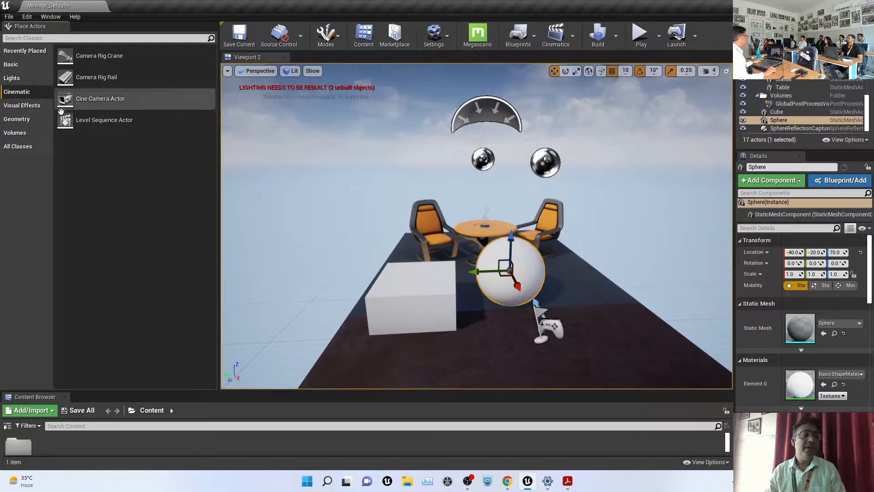
click(21, 106)
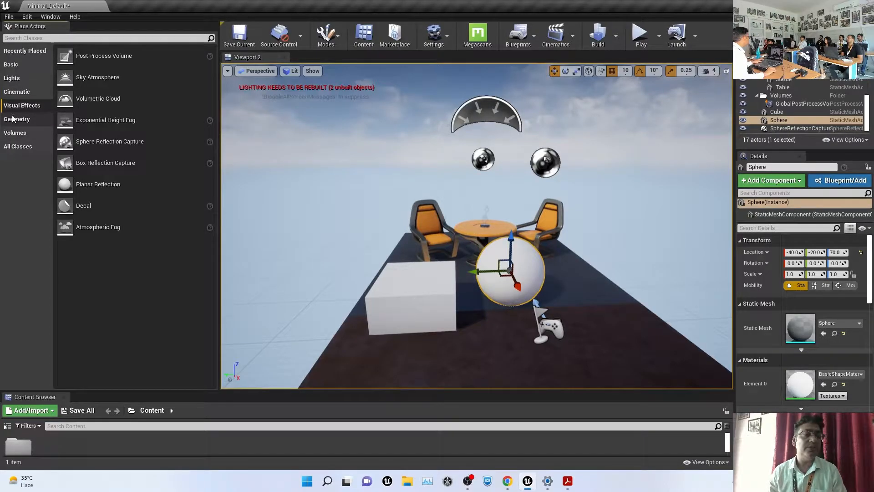
click(13, 119)
click(13, 133)
click(13, 148)
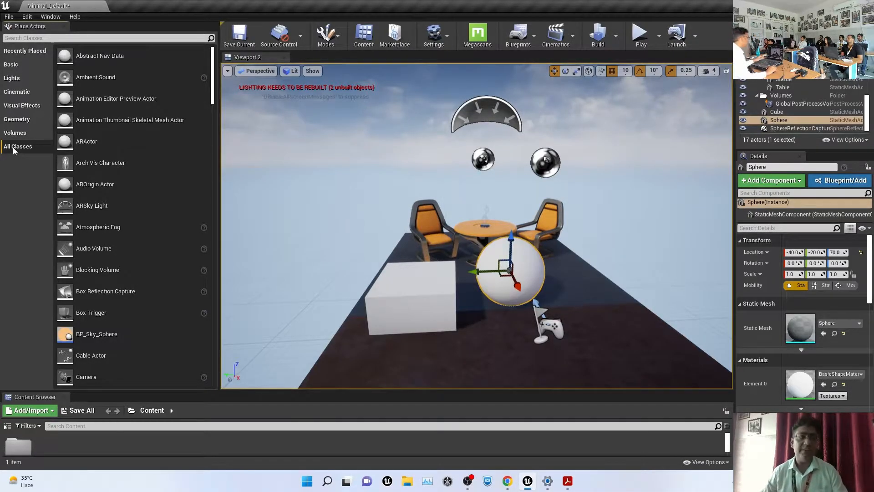
click(11, 80)
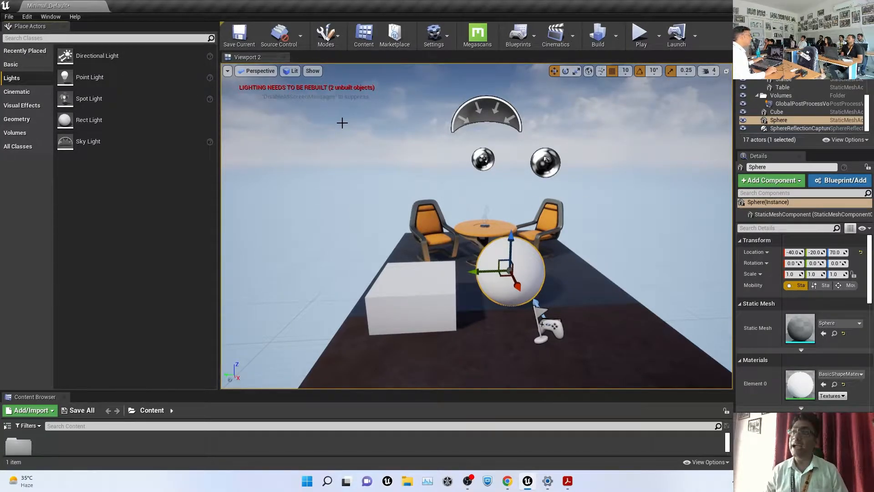
drag(86, 99, 483, 338)
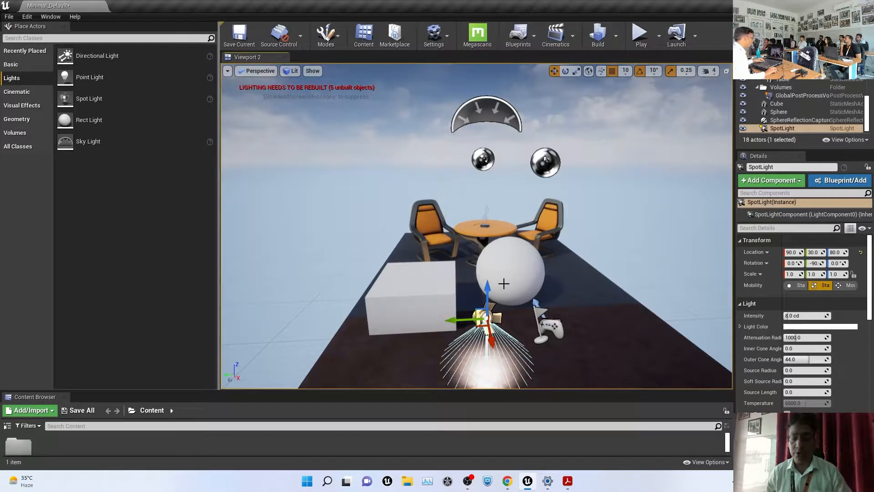
Delete the spotlight and the cube, then close the Place Actors panel
key(Delete)
click(383, 280)
key(Delete)
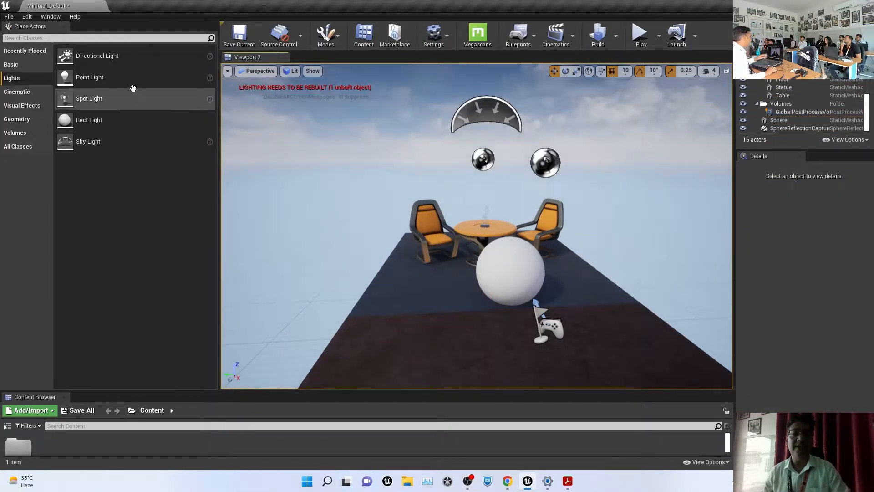
click(65, 26)
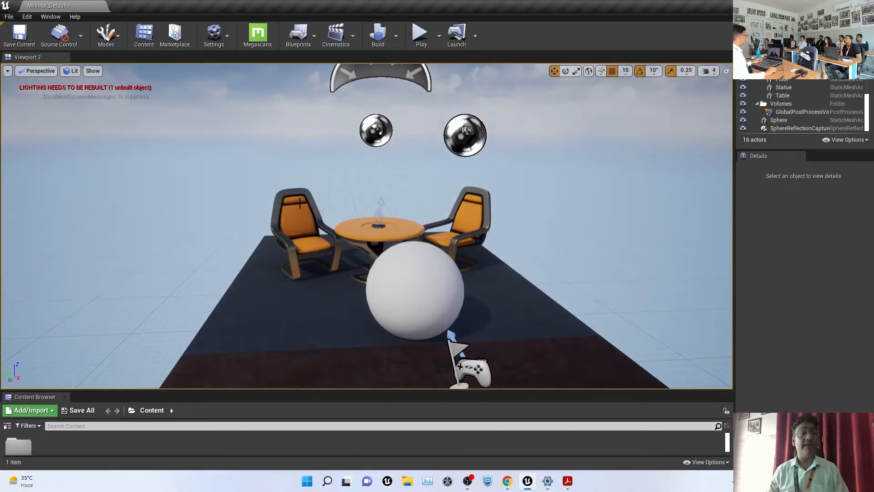
Apply Window > Load Layout > Default Editor Layout
click(50, 17)
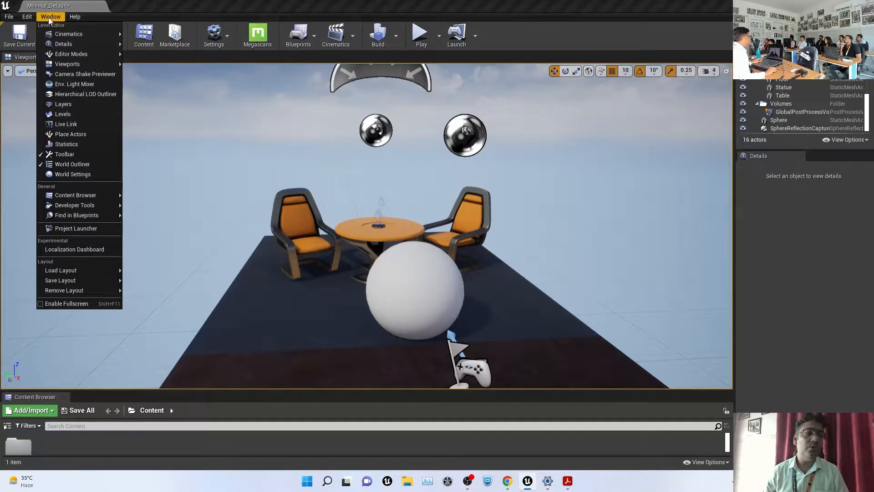
mouse_move(76, 195)
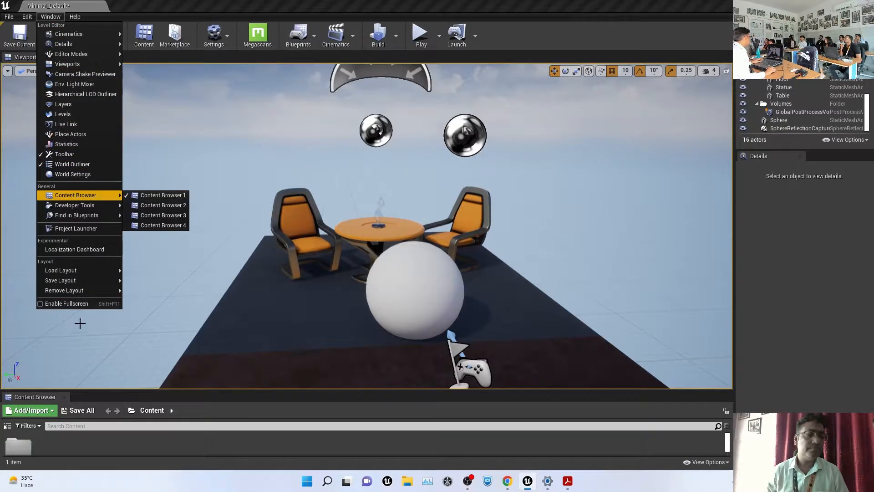
mouse_move(84, 273)
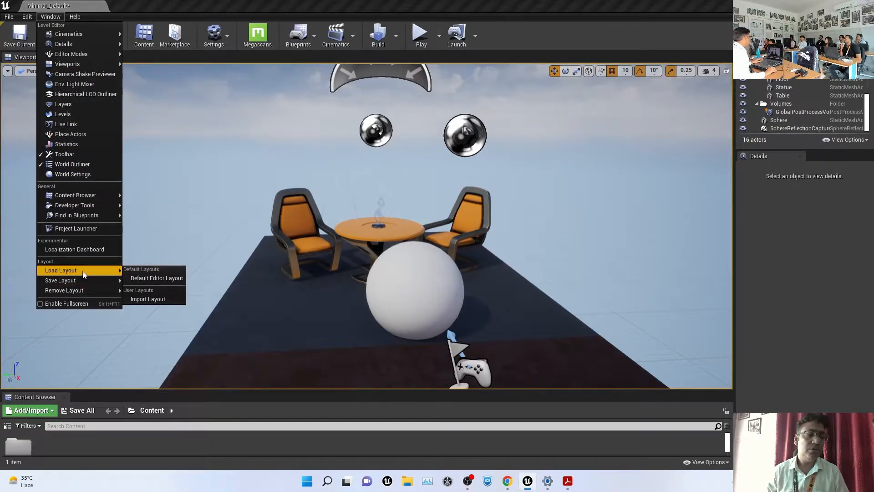
click(168, 277)
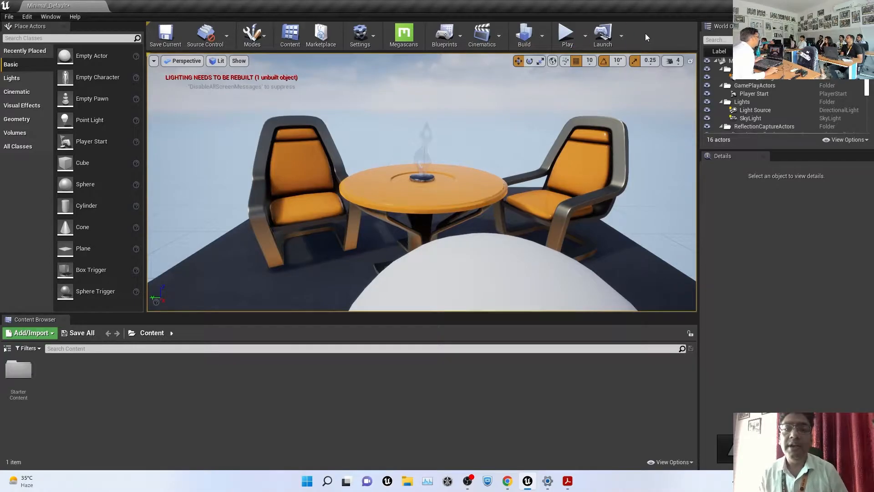
Move the left chair along Y to location -210, 165, 32 and save the level
scroll(456, 118, down, 5)
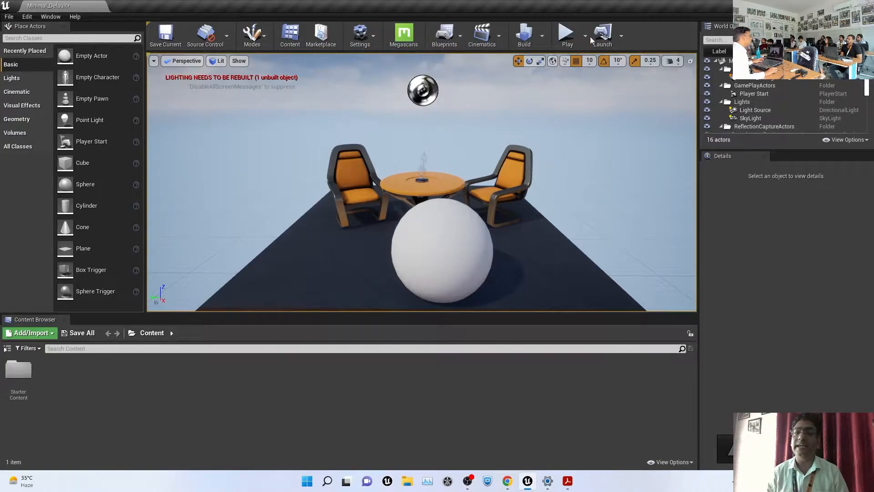
click(193, 163)
scroll(313, 157, down, 5)
scroll(312, 157, up, 6)
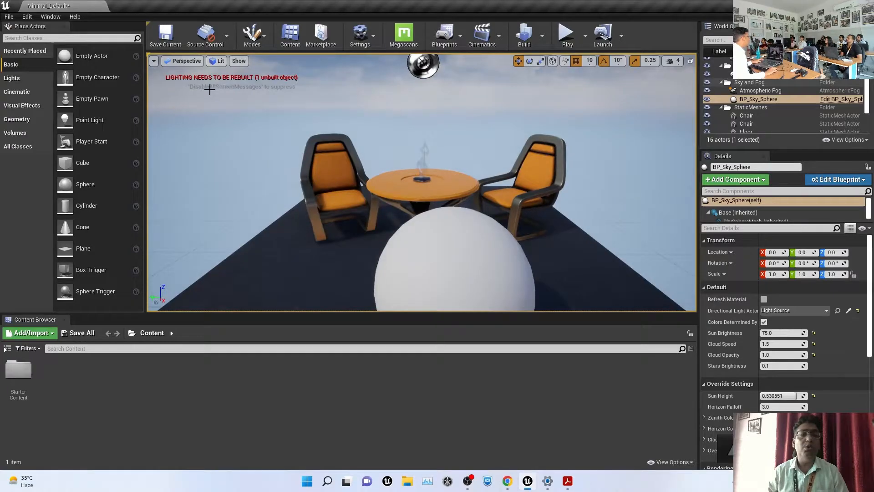
click(330, 206)
drag(308, 226, 257, 225)
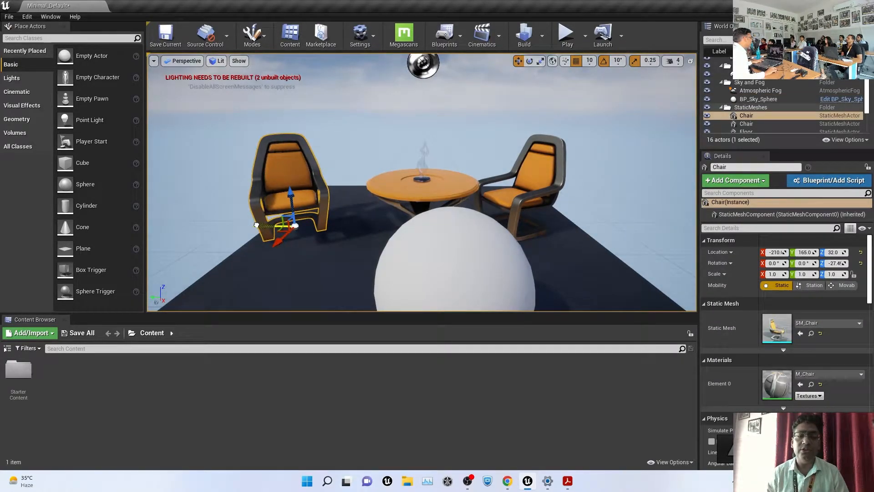
click(175, 41)
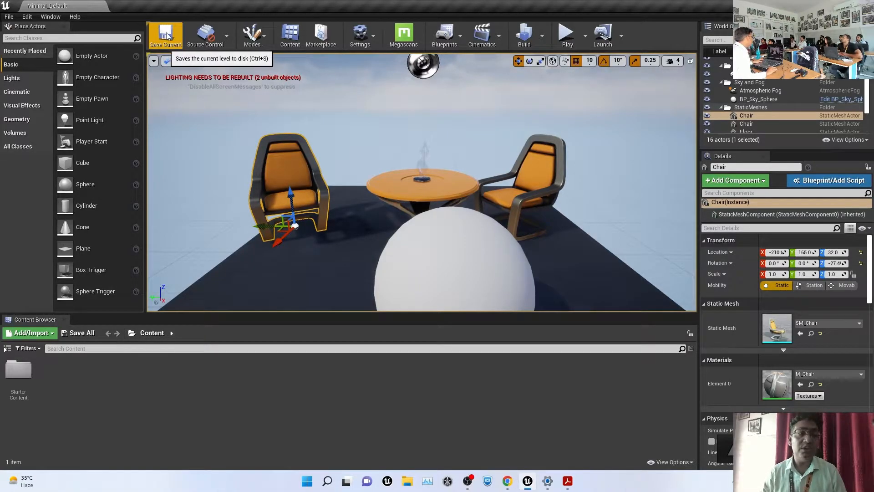
Add a NewWorld Level asset in the Content folder, then Save Current
right_click(103, 398)
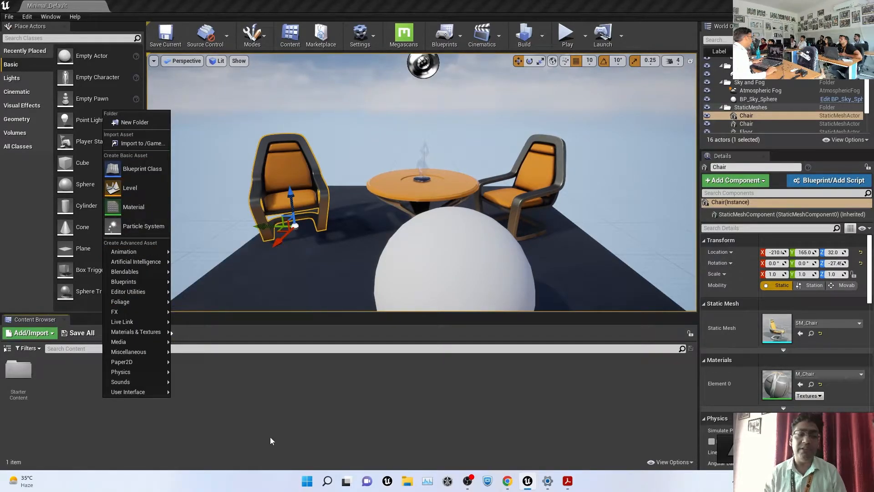
click(143, 187)
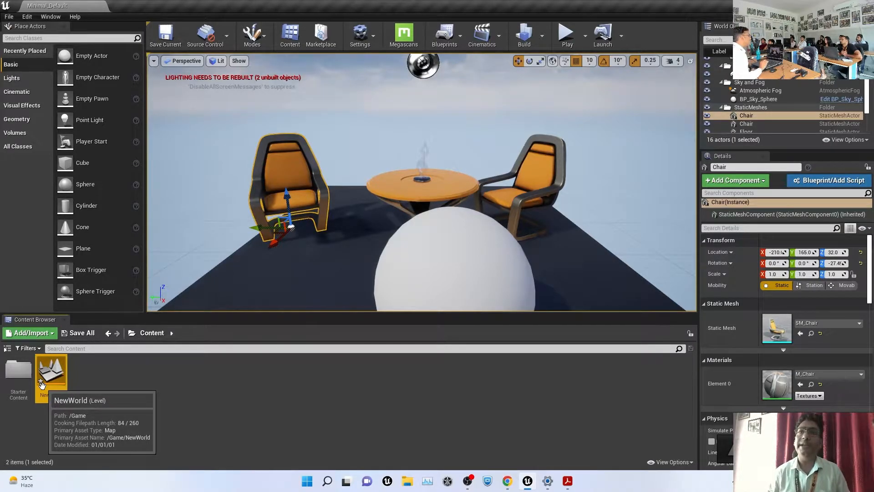
click(318, 392)
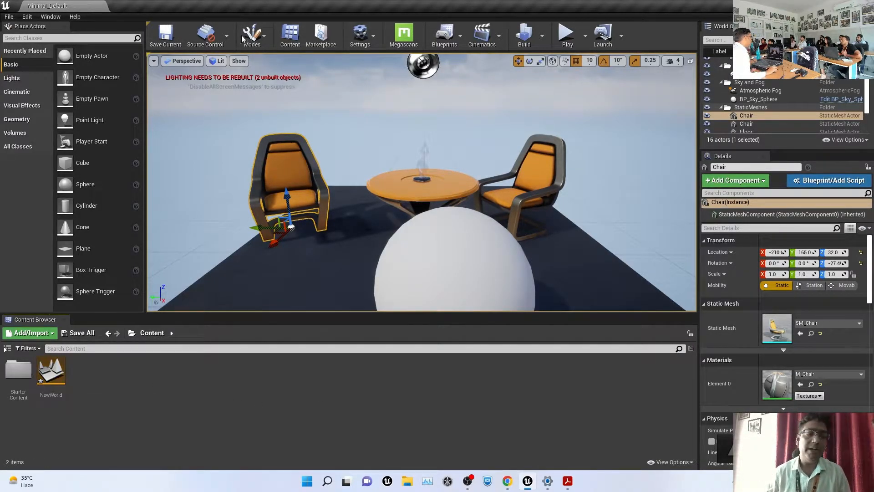
click(166, 38)
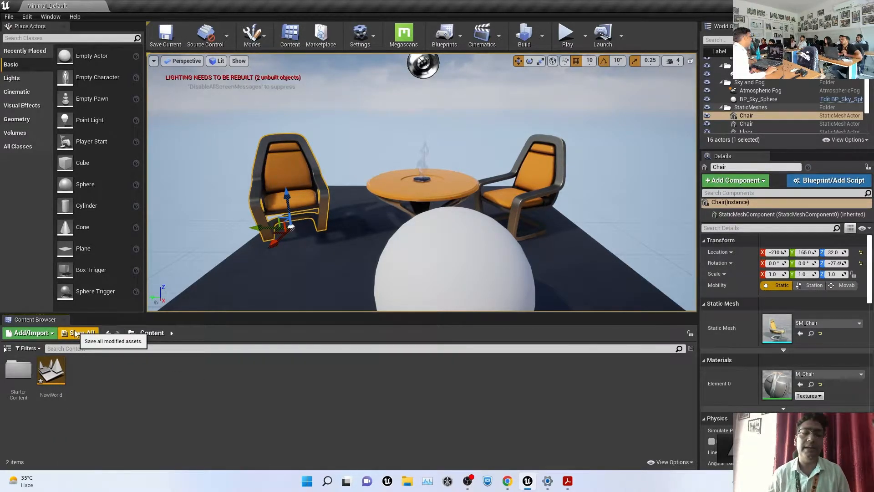
Save all modified assets, including NewWorld, and enlarge the 3D viewport
click(9, 16)
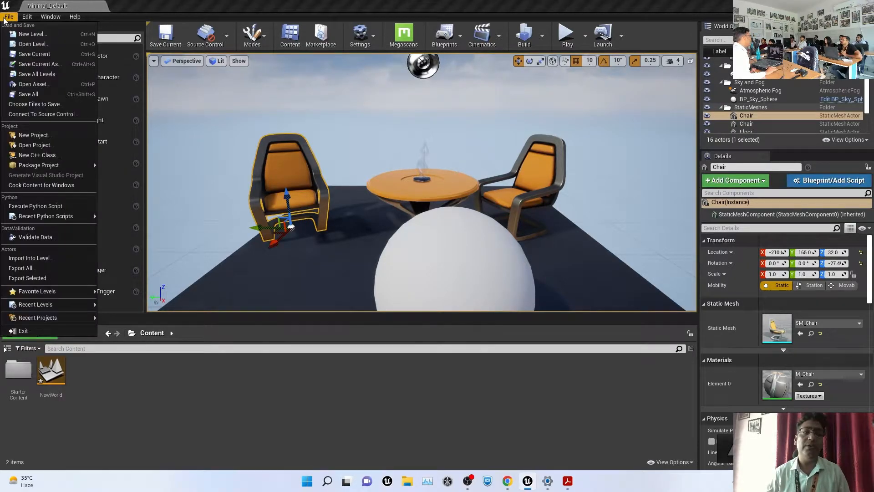
click(35, 95)
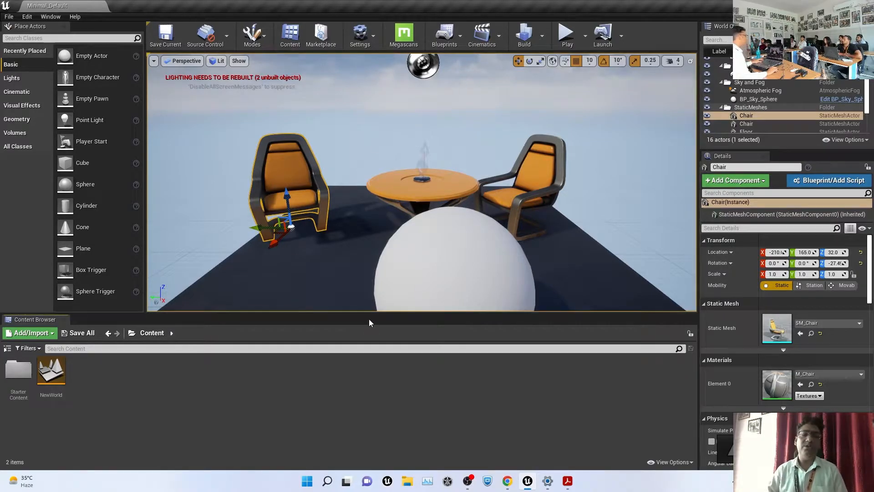
drag(373, 313, 372, 332)
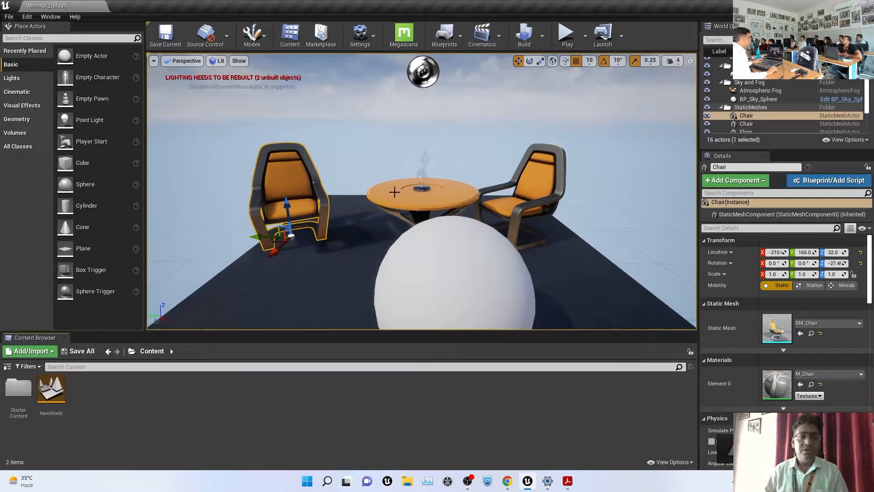
click(469, 152)
Widen the outliner and Details panels and lengthen the outliner to list all 16 actors
scroll(468, 152, down, 5)
scroll(488, 159, up, 3)
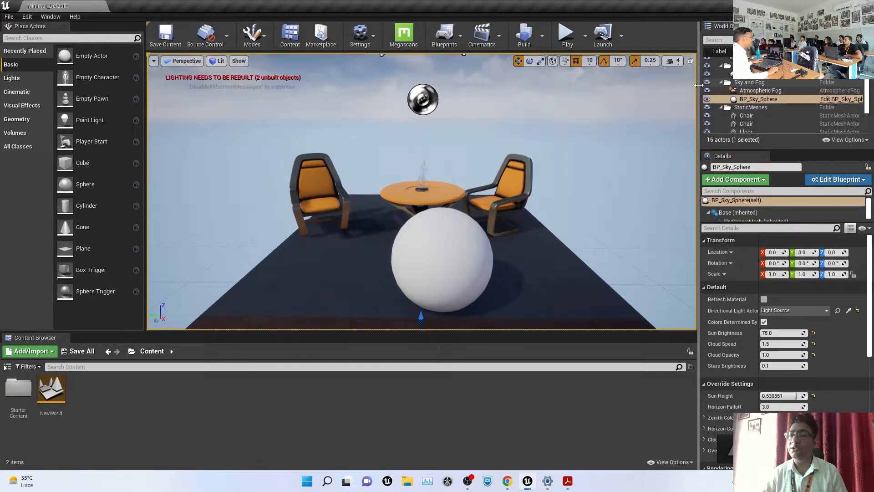
drag(699, 86, 599, 86)
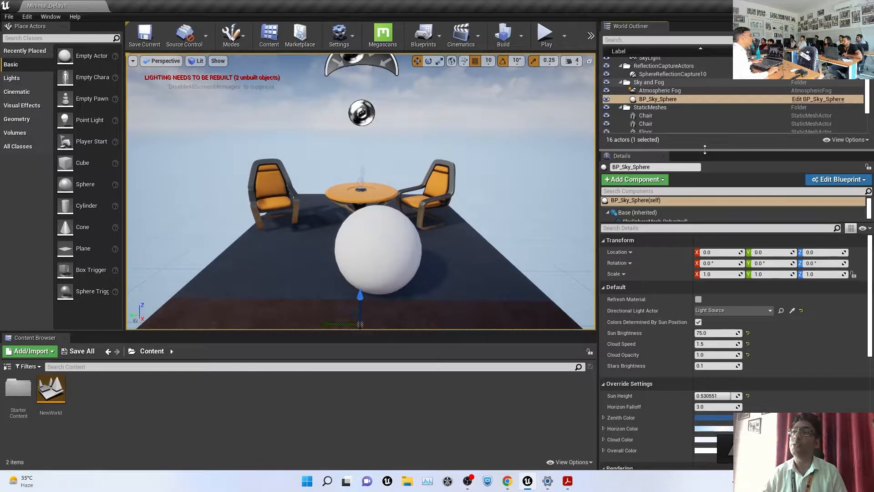
drag(705, 149, 706, 282)
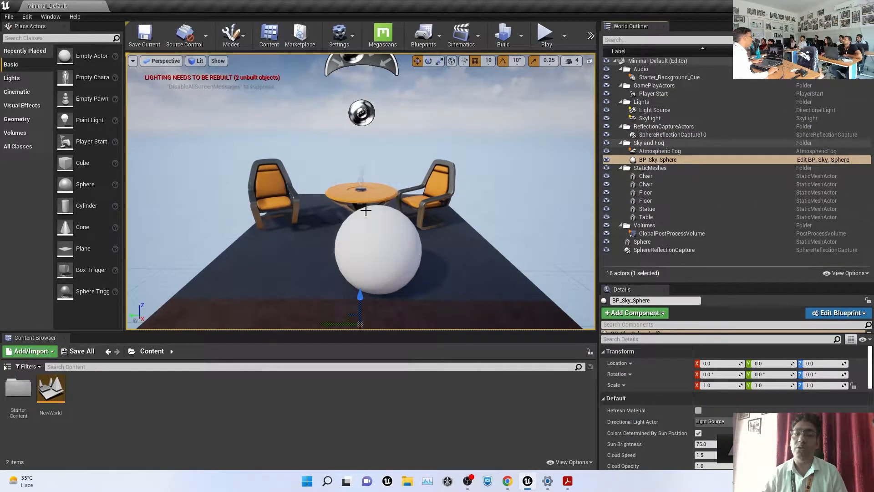
Frame the viewport camera on the Statue from the World Outliner
click(434, 194)
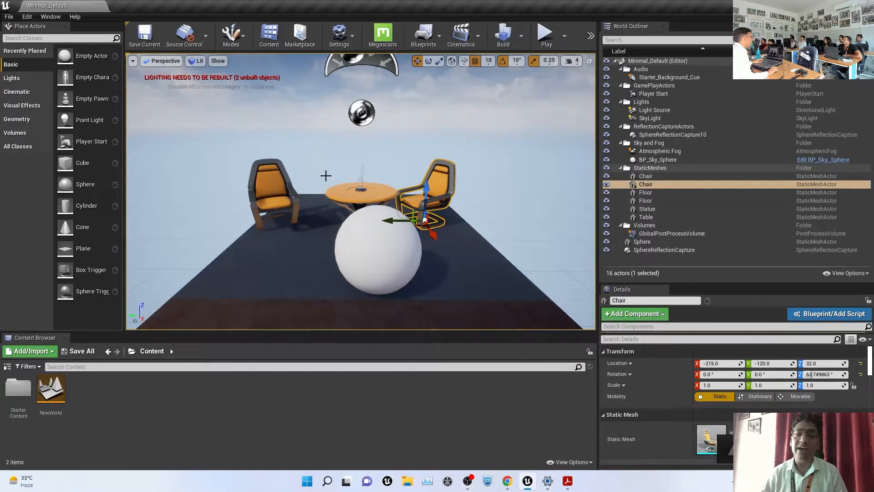
click(652, 210)
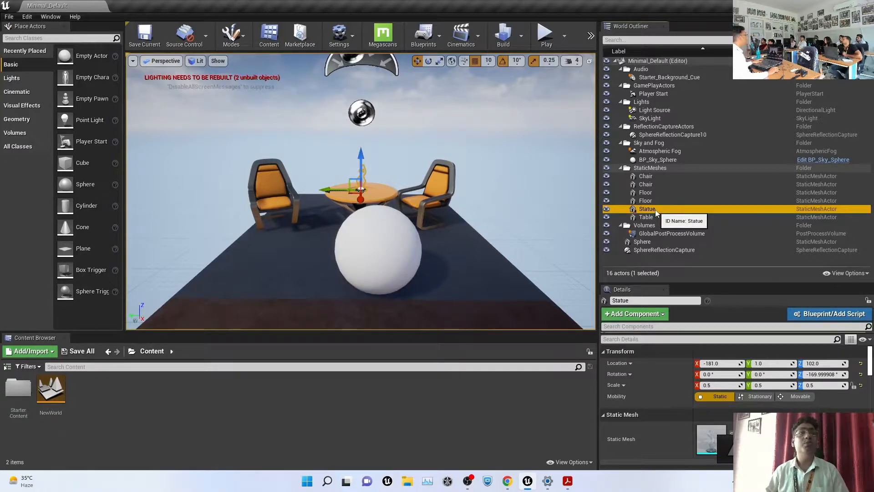
double_click(631, 210)
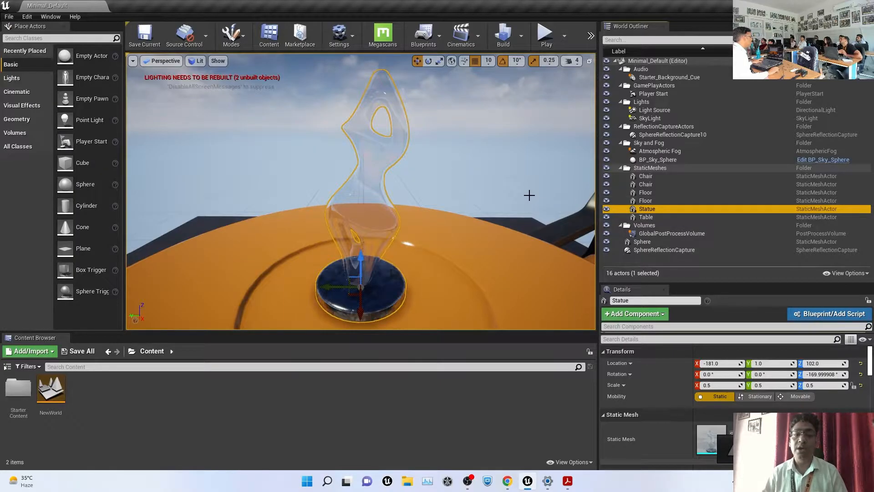
Frame the first Chair up close with F
click(644, 177)
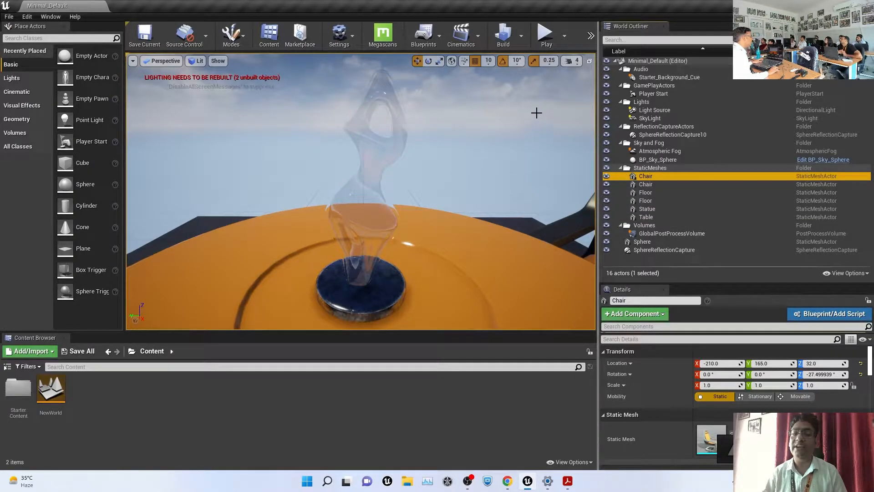
right_click(537, 111)
click(523, 96)
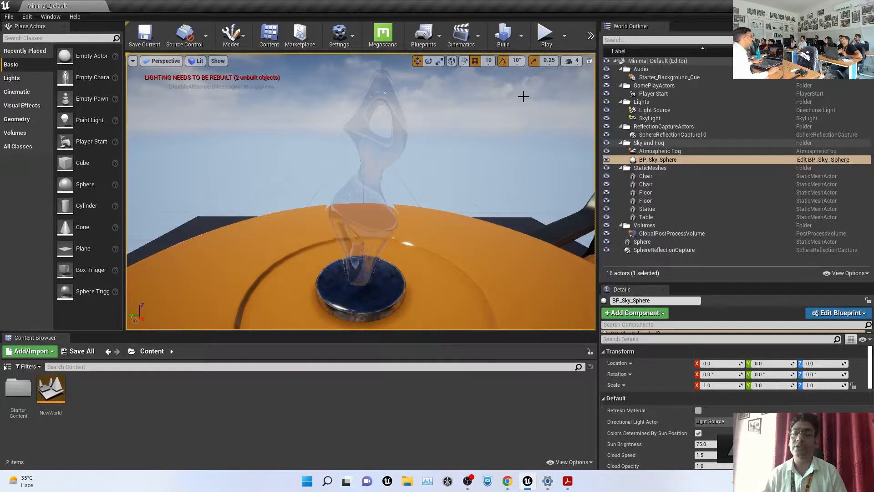
click(644, 177)
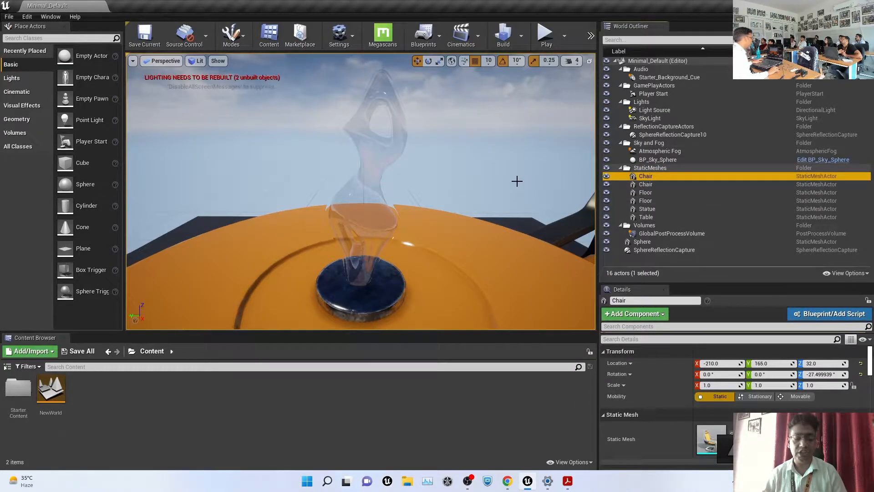
key(f)
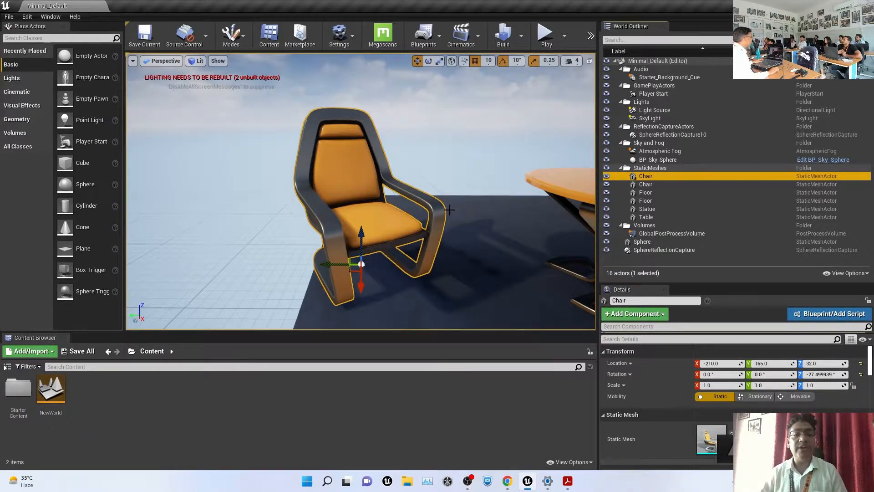
Orbit the camera around the chair to face its front
scroll(450, 209, down, 15)
alt+right_drag(511, 186, 513, 189)
alt+drag(513, 189, 592, 200)
alt+drag(488, 175, 547, 221)
right_drag(455, 204, 319, 189)
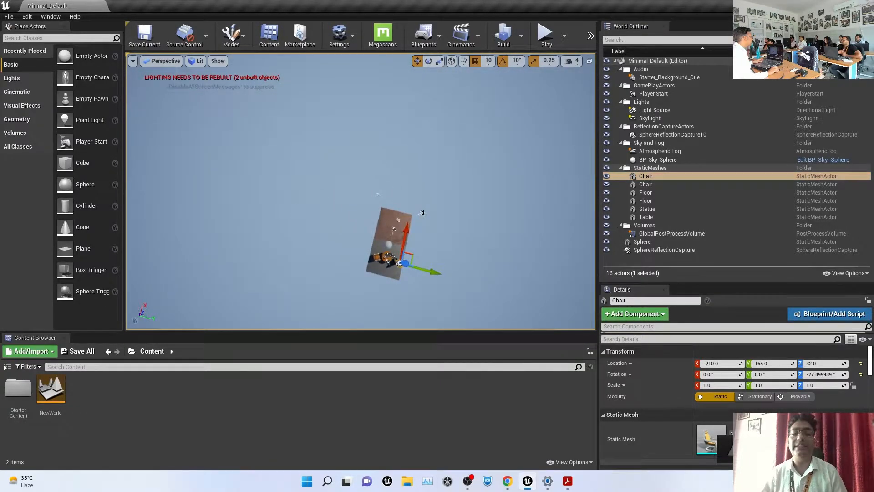
key(f)
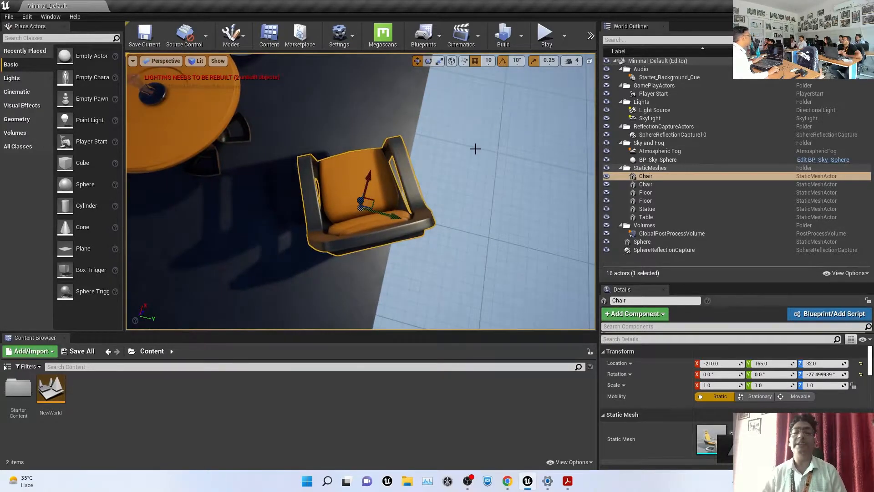
alt+drag(475, 188, 291, 125)
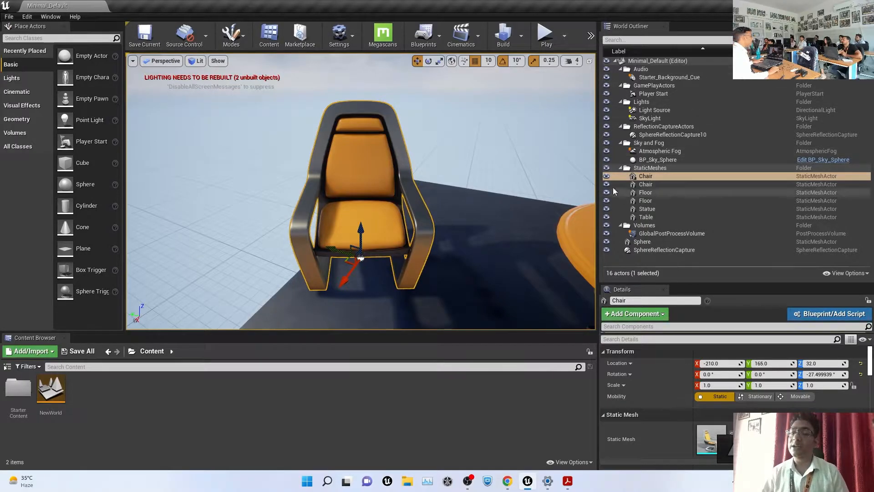
Select the second chair and floor, widen the 3D view, and collapse the StaticMeshes folder
click(657, 185)
click(658, 200)
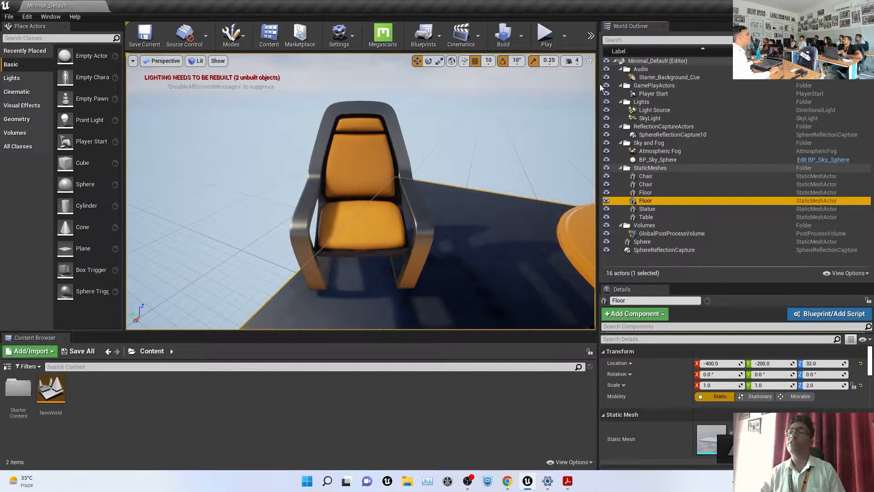
mouse_move(599, 84)
mouse_down()
mouse_move(666, 77)
mouse_move(588, 78)
mouse_up()
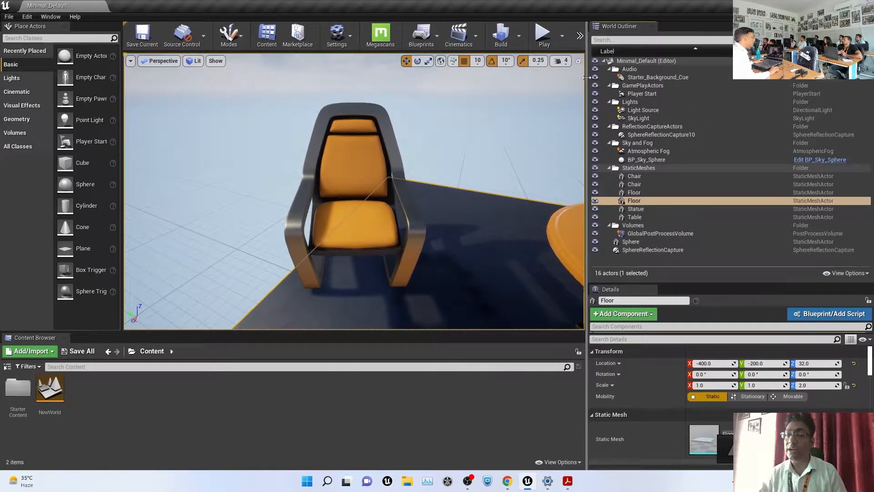
click(609, 168)
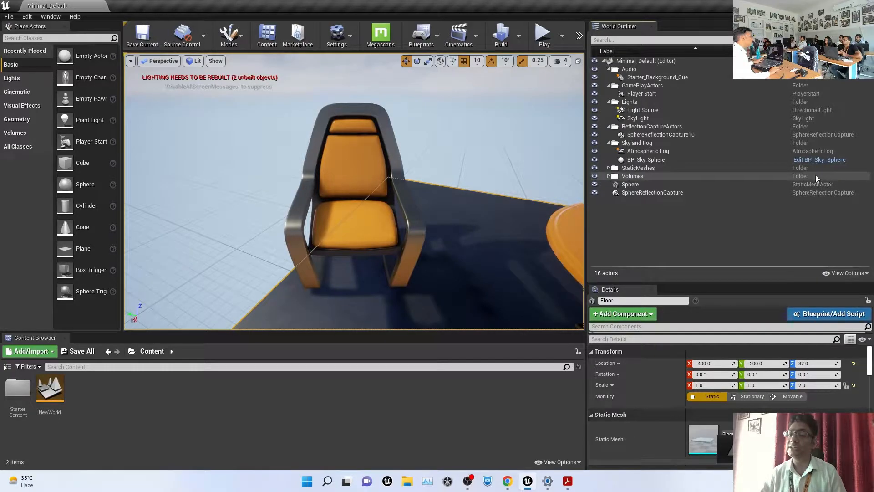
Create a new World Outliner folder named HQVFX
click(802, 175)
right_click(668, 228)
click(700, 233)
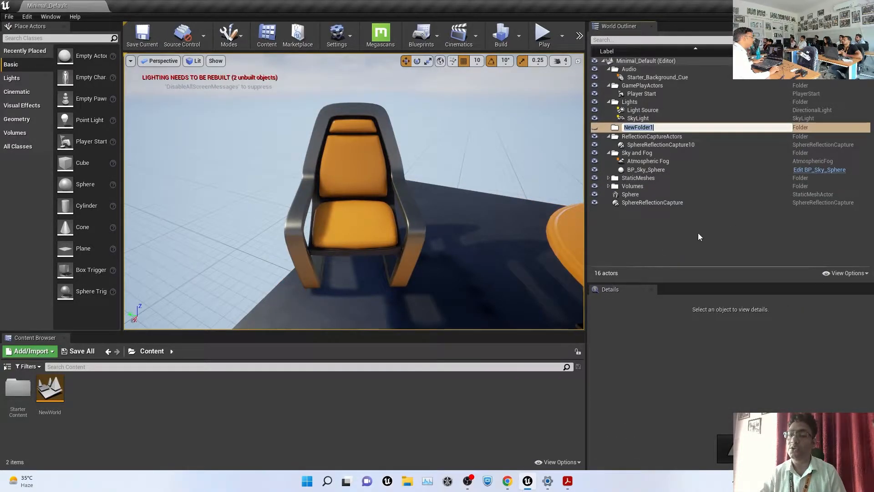
text(HQVFX)
key(Return)
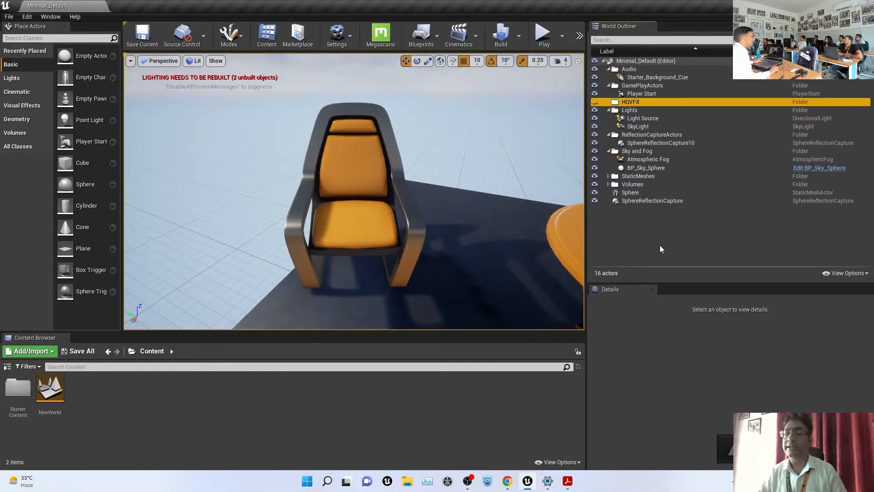
Move the Sphere and SphereReflectionCapture actors into the HQVFX folder
click(638, 200)
ctrl+click(631, 192)
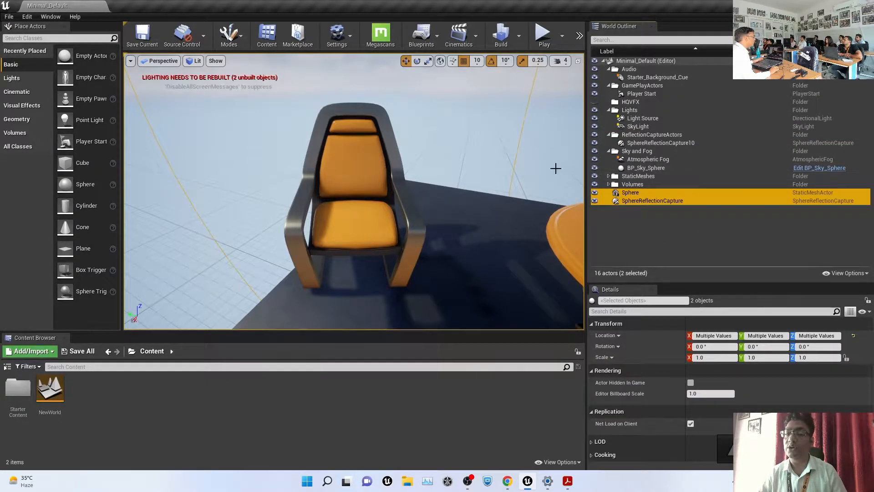
drag(629, 196, 630, 103)
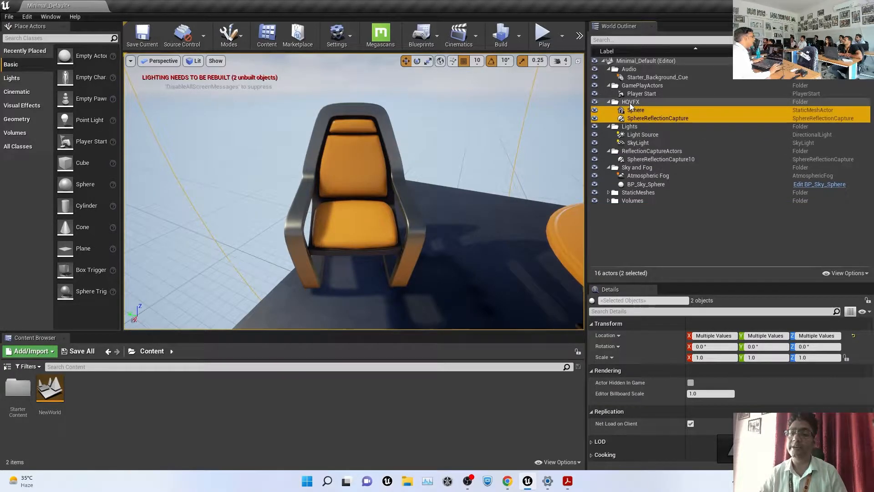
click(609, 102)
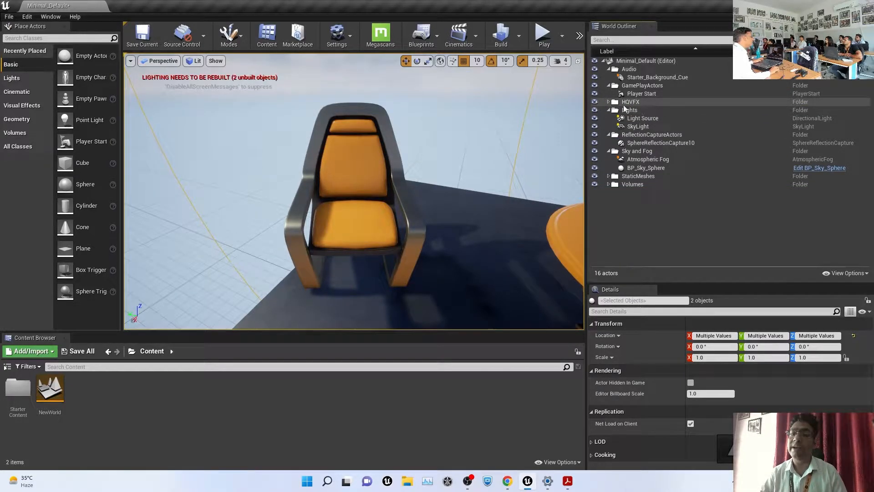
Expand and collapse HQVFX, make its actors visible again, and check the Sphere inside
click(635, 102)
click(609, 102)
click(609, 102)
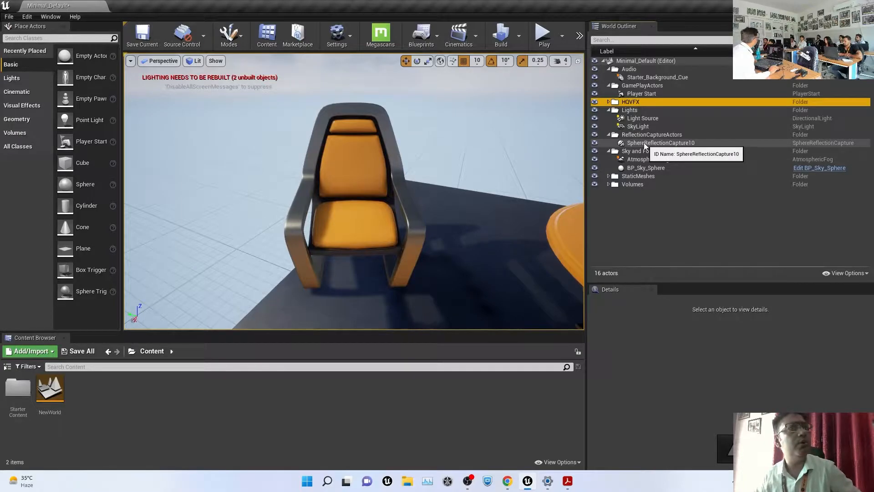
click(756, 243)
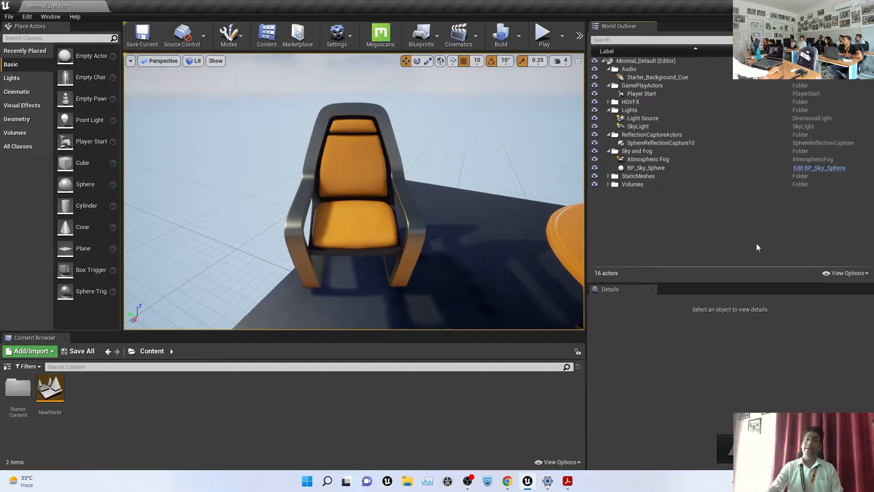
click(609, 102)
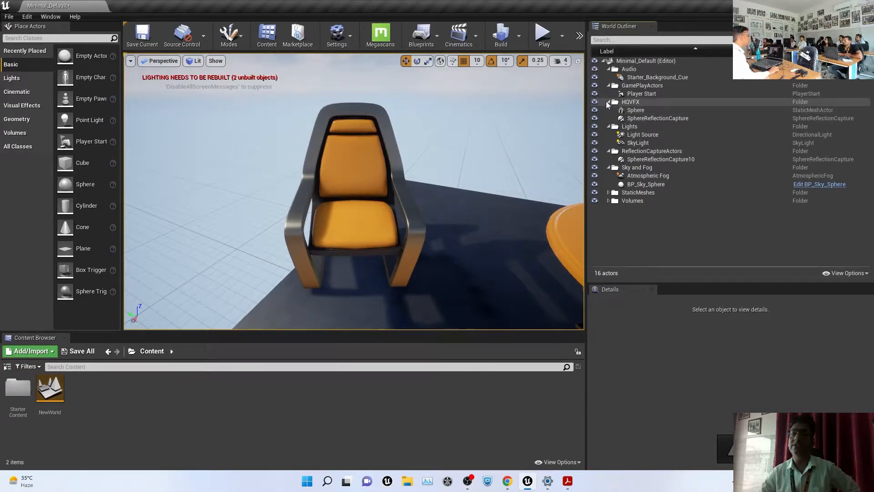
click(608, 102)
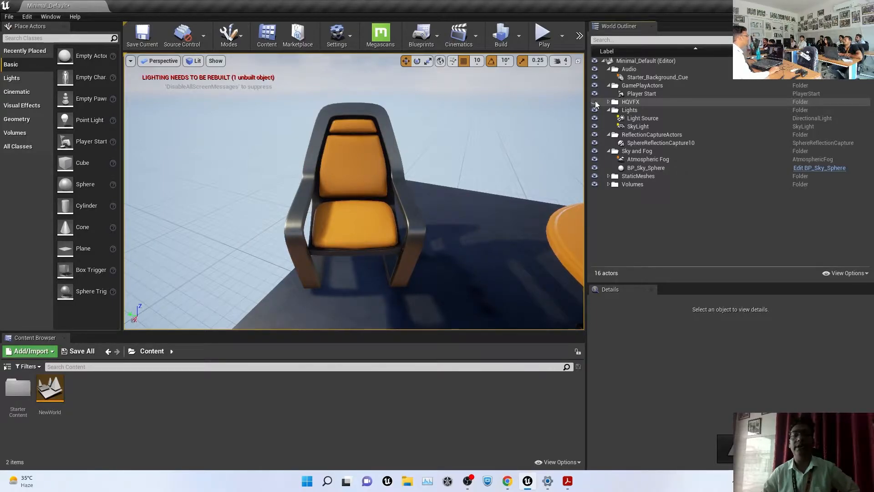
click(595, 101)
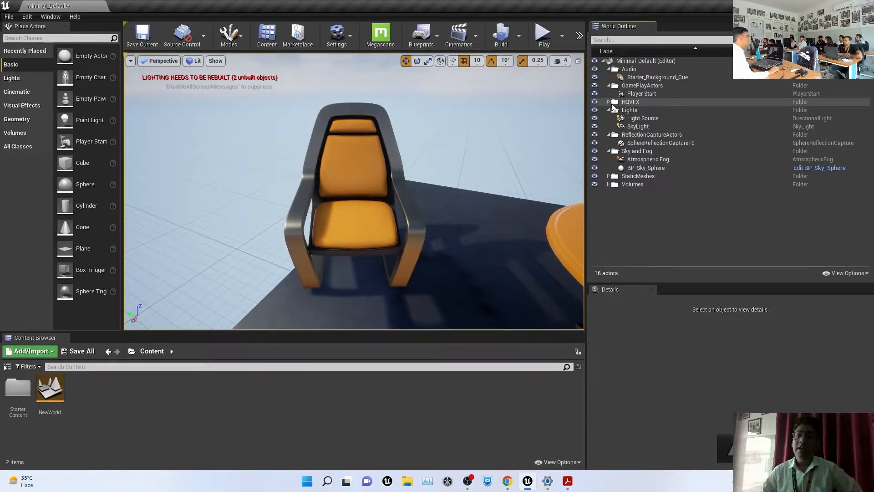
click(609, 102)
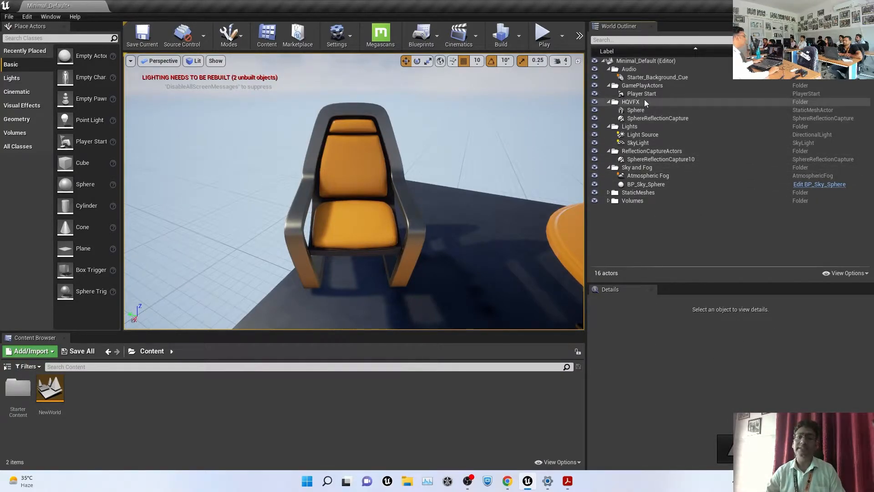
click(637, 110)
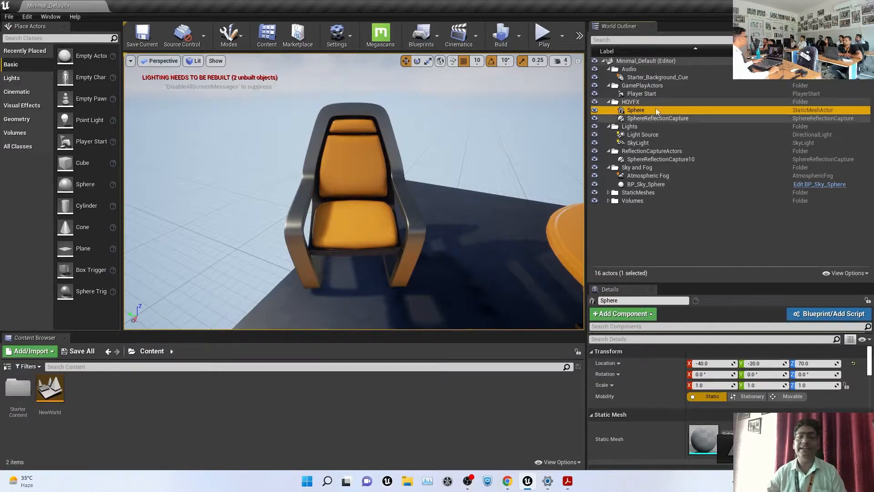
click(371, 192)
Zoom out and enlarge the Details panel to review the chair's transform, mesh, materials and physics
scroll(373, 195, down, 5)
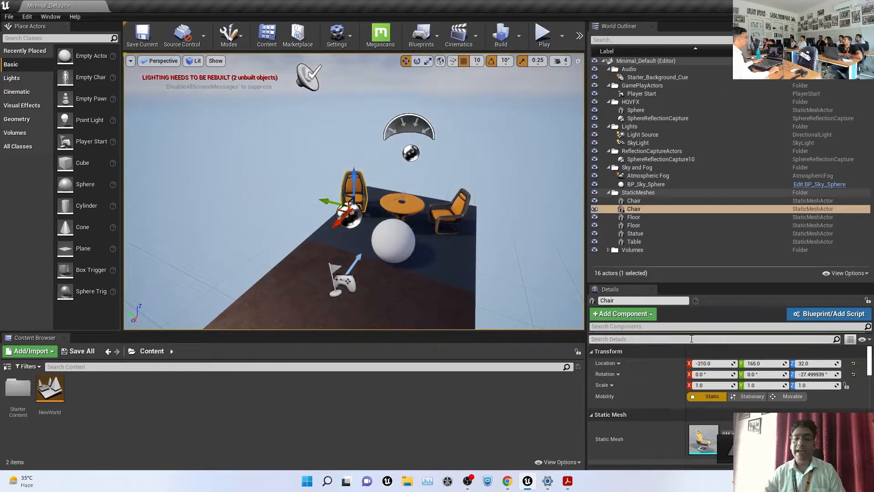
drag(729, 285, 749, 86)
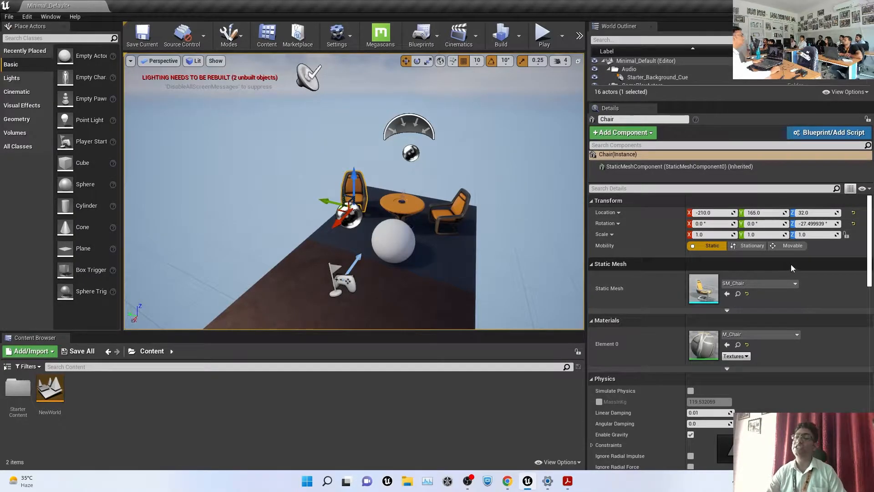
scroll(789, 266, down, 10)
scroll(797, 266, down, 10)
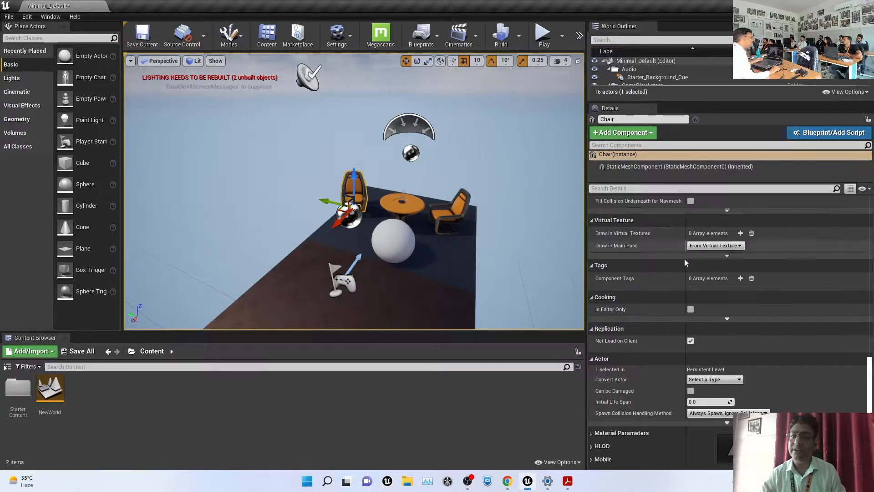
scroll(674, 269, up, 15)
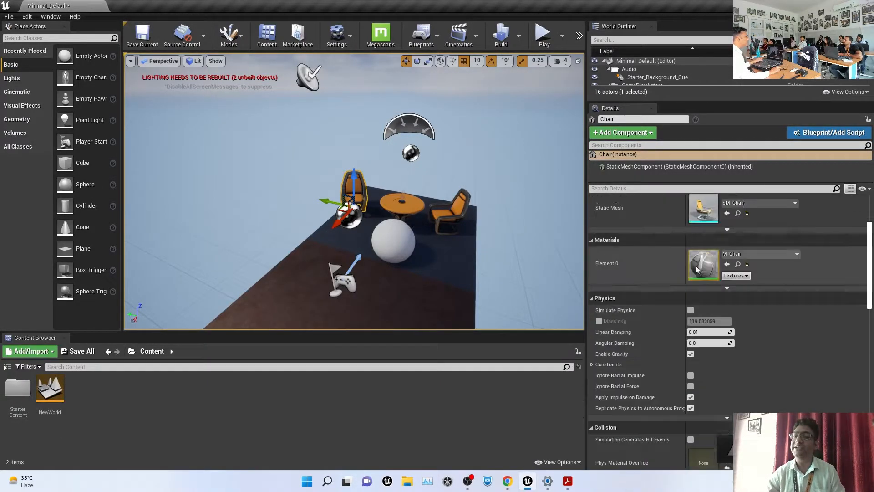
scroll(696, 266, up, 3)
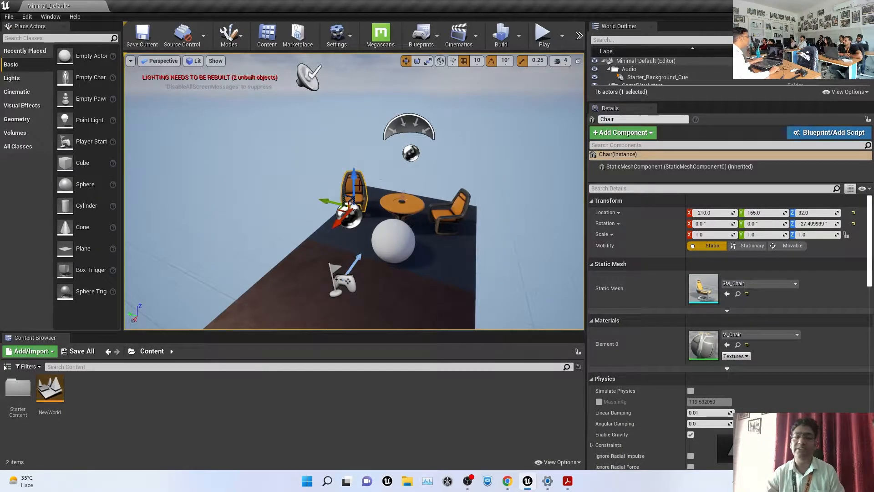
Raise the chair's Z location from 32 to 82, undoing an accidental location reset
drag(804, 212, 851, 214)
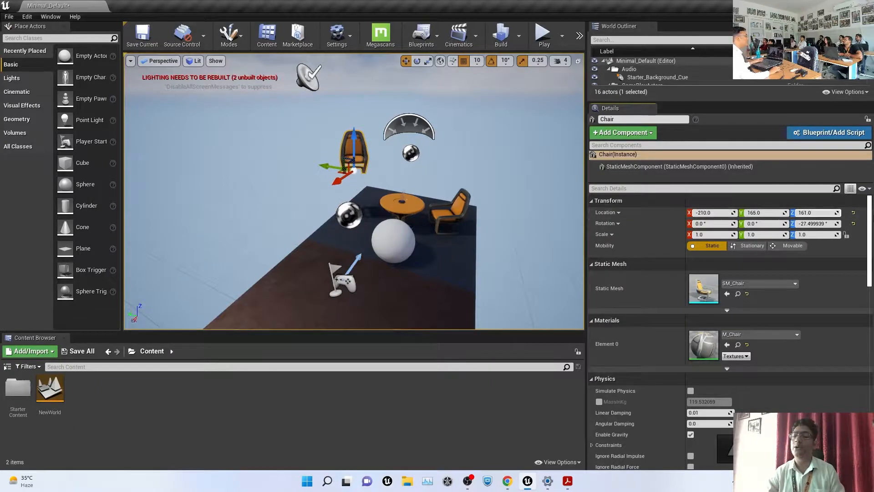
click(854, 214)
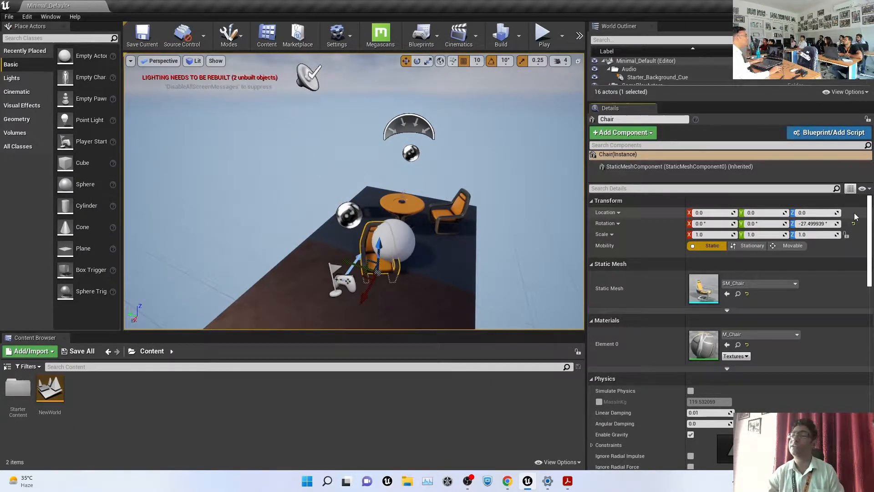
key(ctrl+z)
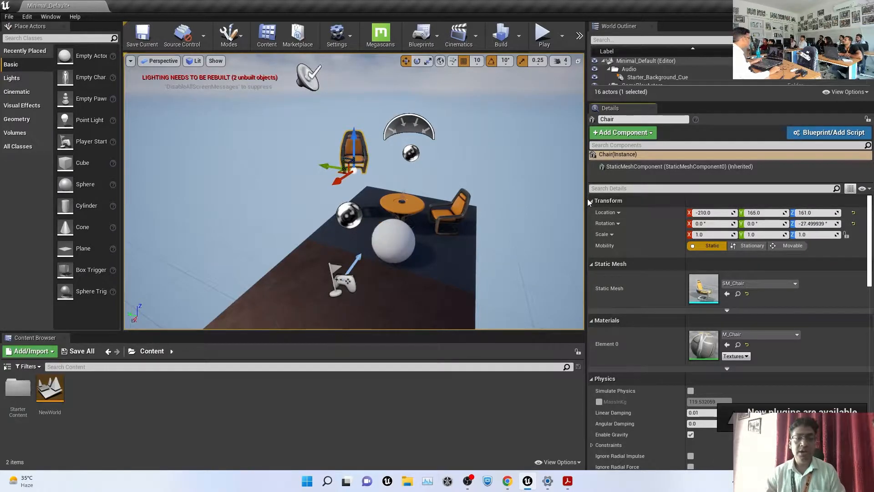
Zoom and pan toward the table and chairs, then open the viewport projection and Show menus
alt+drag(383, 243, 506, 198)
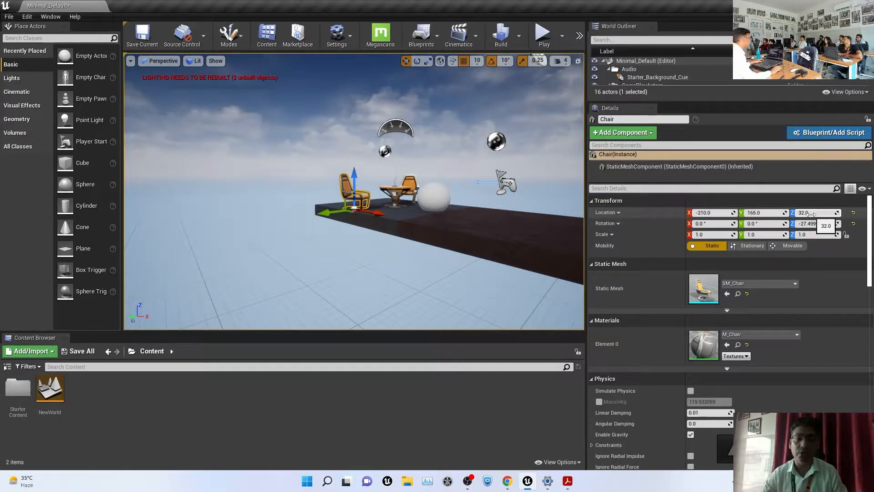
click(522, 92)
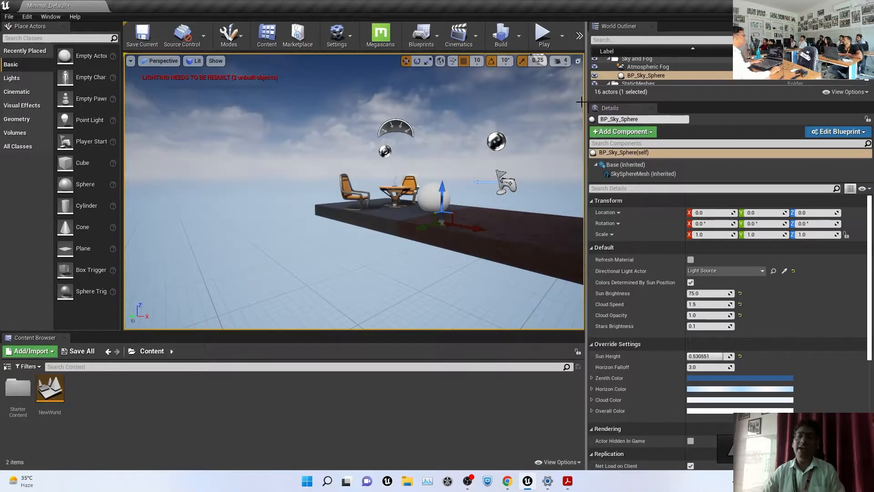
drag(587, 100, 722, 99)
alt+drag(665, 152, 638, 141)
scroll(681, 178, down, 5)
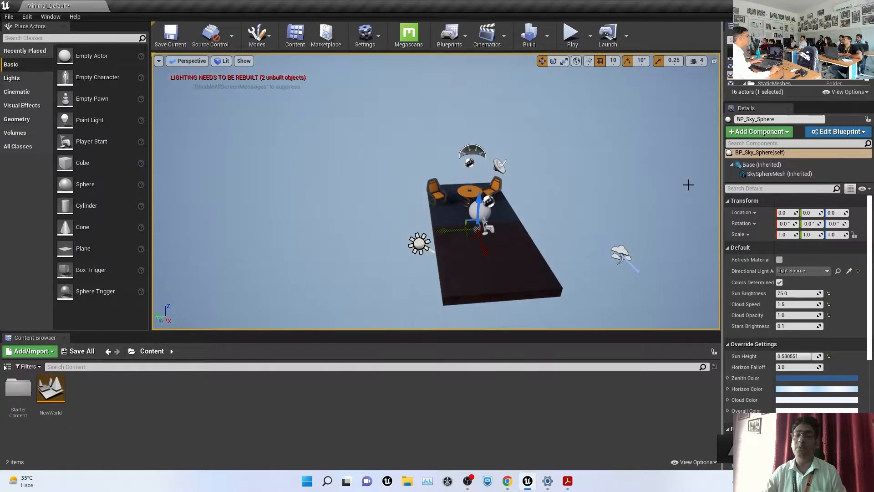
middle_drag(573, 227, 631, 223)
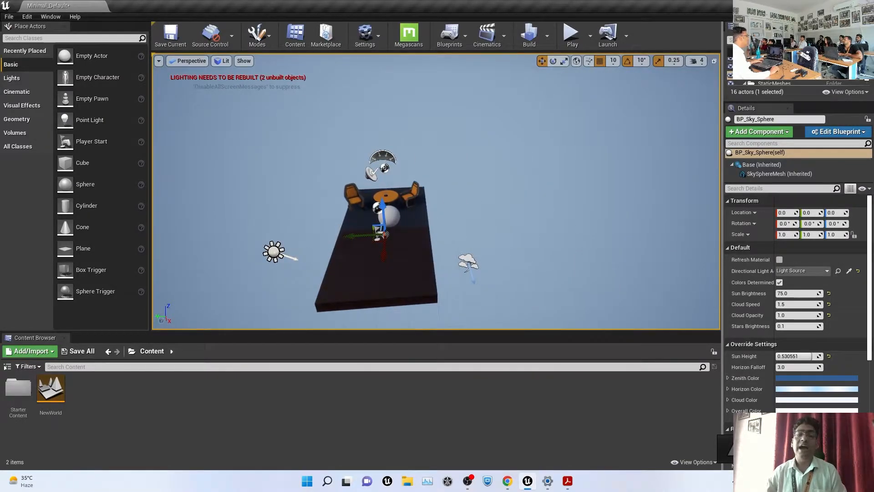
scroll(436, 191, up, 5)
click(190, 61)
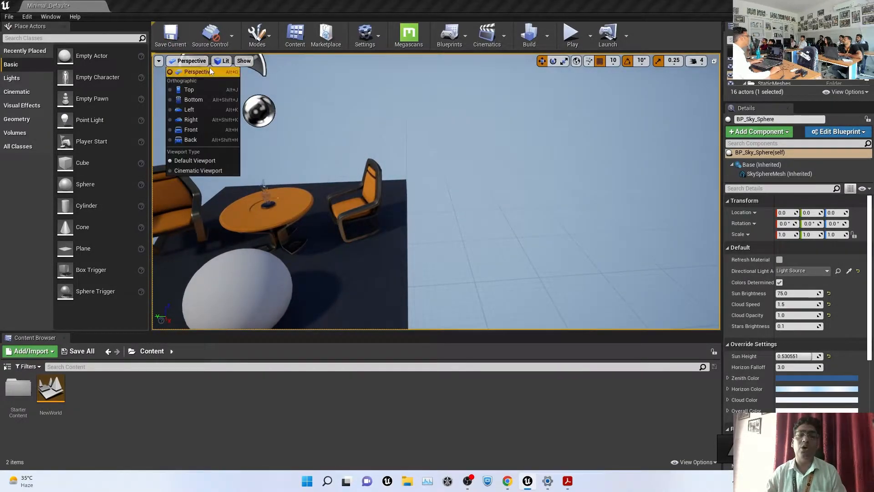
click(244, 61)
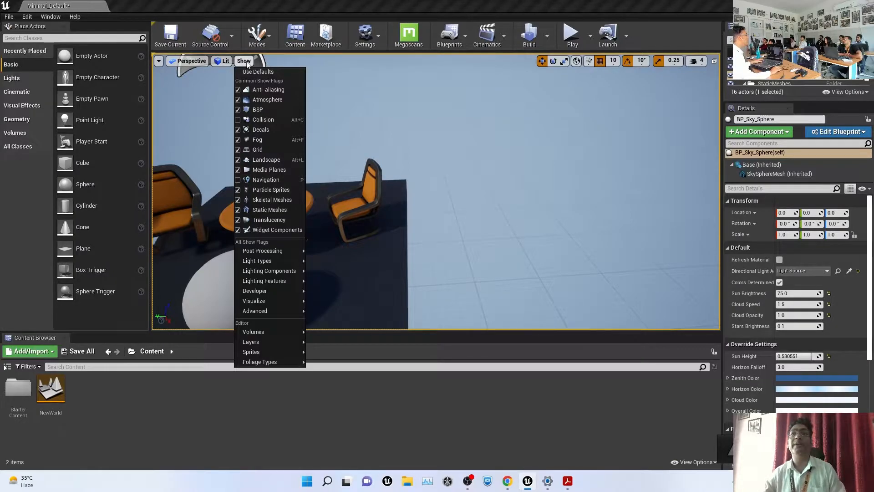
Close the Show flags list and orbit around the platform to a close-up of the white sphere
click(477, 215)
scroll(483, 191, down, 8)
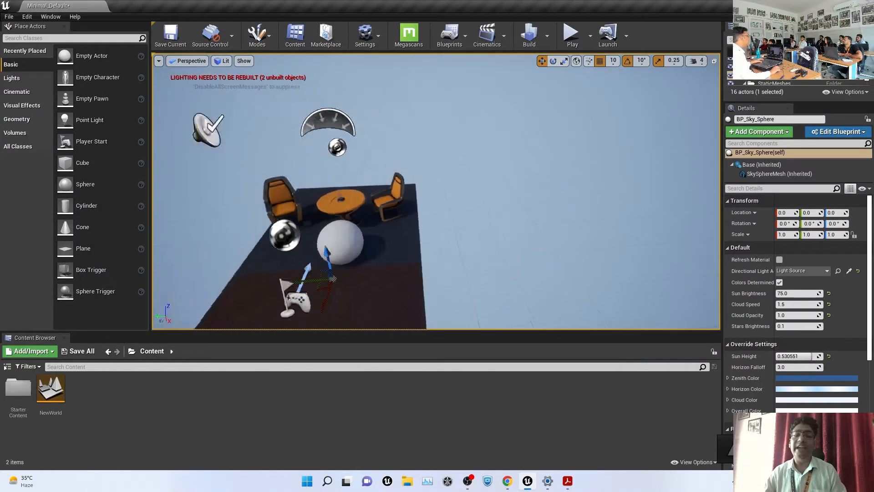
mouse_move(483, 191)
middle_down()
mouse_move(489, 189)
mouse_move(382, 219)
mouse_move(382, 234)
mouse_move(394, 215)
mouse_move(472, 188)
middle_up()
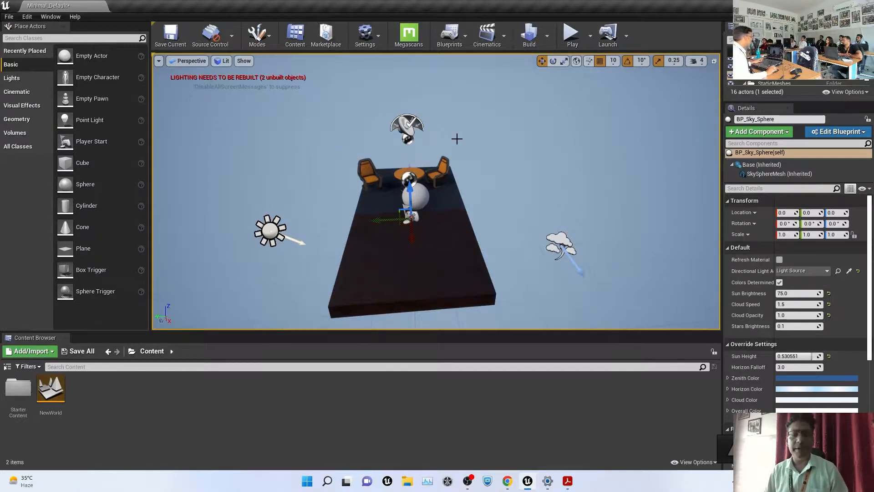
mouse_move(487, 217)
mouse_down()
mouse_move(455, 242)
mouse_move(437, 217)
mouse_move(487, 217)
mouse_up()
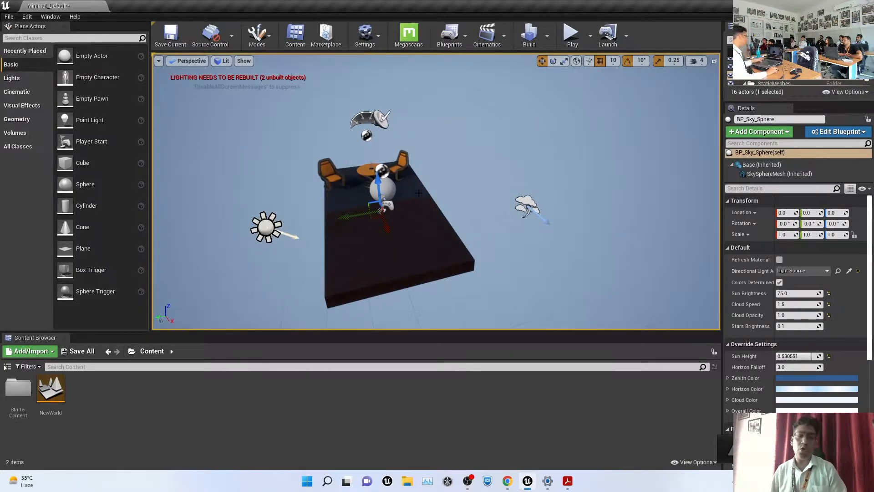
alt+drag(496, 176, 328, 159)
alt+right_drag(560, 165, 638, 186)
alt+middle_drag(522, 199, 387, 217)
alt+right_drag(483, 214, 524, 222)
alt+drag(385, 231, 387, 198)
Select the sky sphere and fly the camera toward the round table with W/A/S/D
click(382, 243)
scroll(536, 227, down, 5)
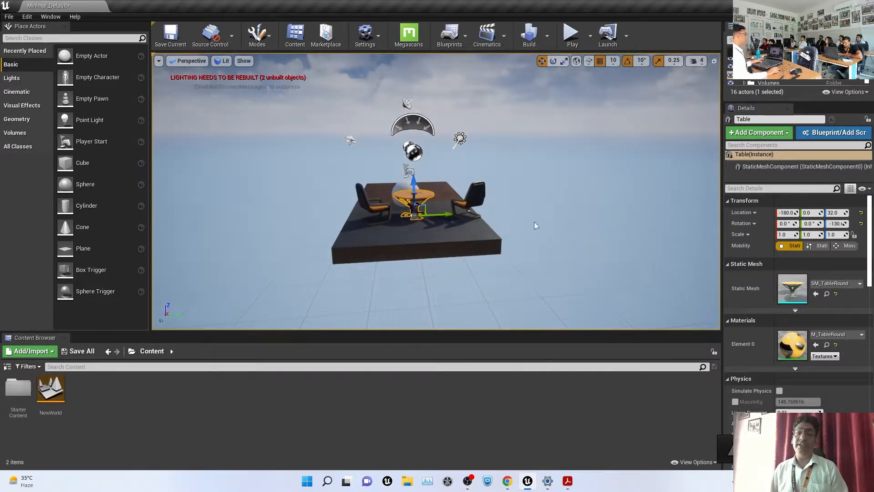
click(574, 203)
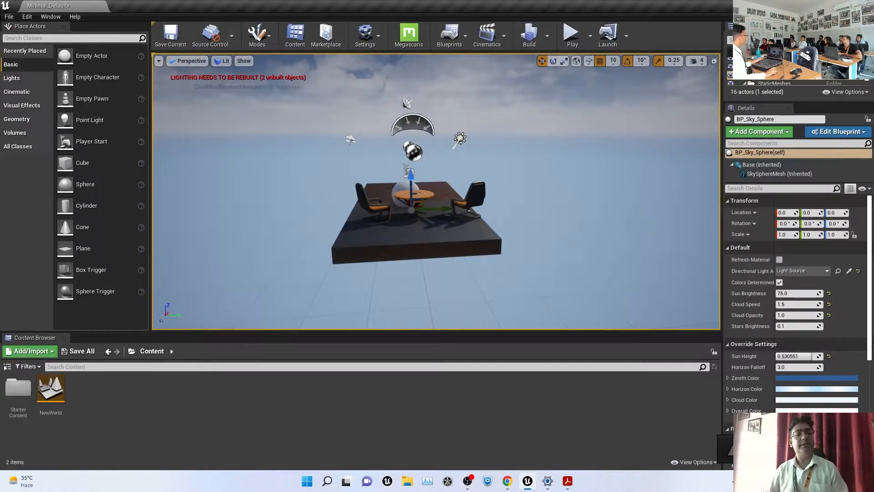
right_drag(436, 191, 398, 191)
key(w)
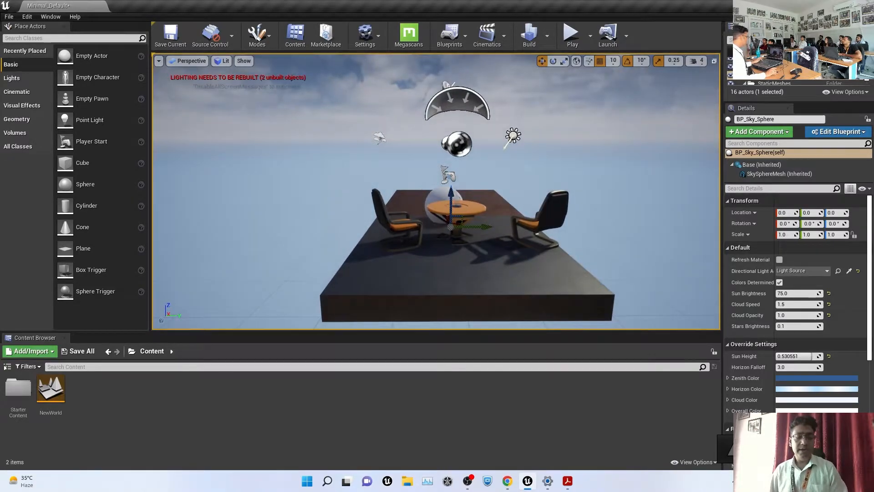
key(s)
key(a)
key(d)
key(a)
key(w)
key(d)
Keep flying and turning the camera to an eye-level close look at the chairs and table
key(s)
key(a)
key(w)
right_drag(436, 191, 507, 146)
key(w)
key(s)
key(w)
key(s)
key(w)
key(w)
key(s)
key(w)
Lower the viewport camera speed, then fly back to see the whole platform with its chairs
key(s)
click(697, 61)
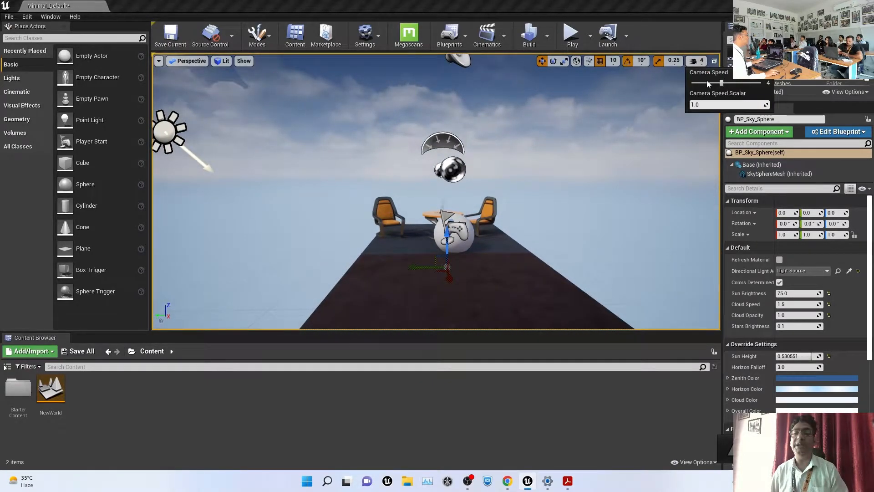
drag(719, 84, 713, 84)
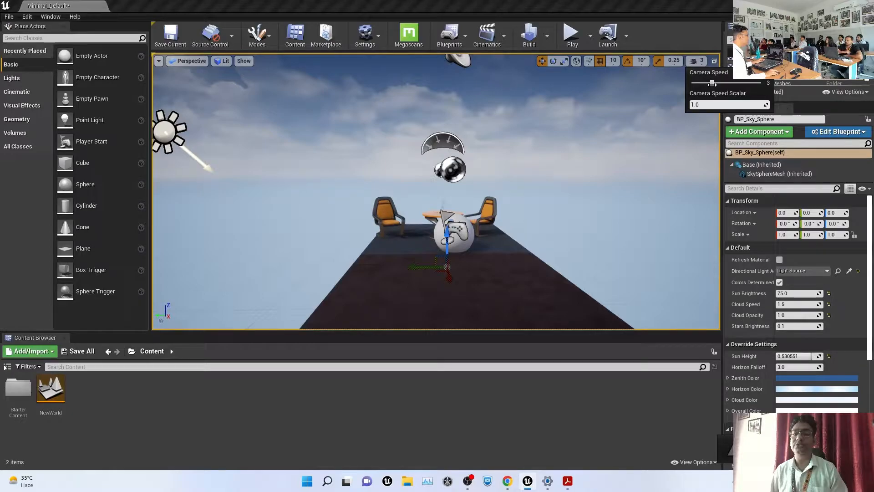
mouse_move(569, 158)
right_down()
mouse_move(569, 218)
mouse_move(566, 173)
mouse_move(599, 176)
mouse_move(565, 184)
mouse_move(562, 158)
right_up()
key(w)
key(s)
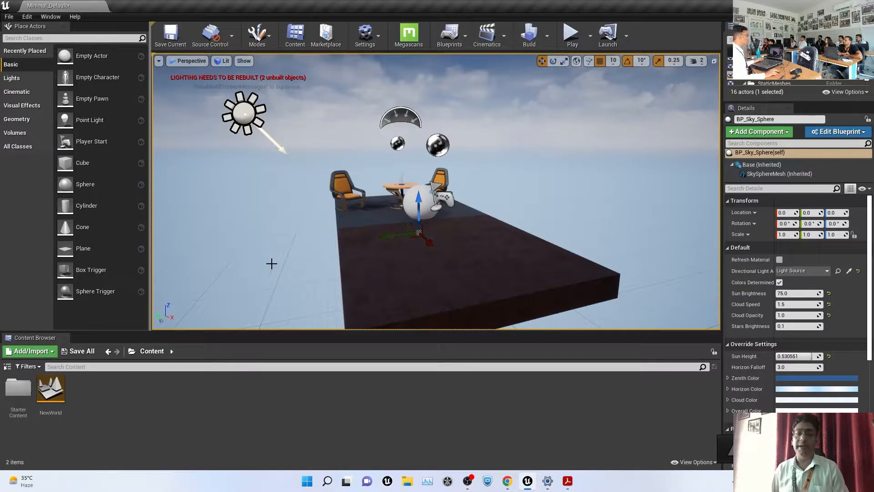
Drag the sky sphere down to Location Z -180 beneath the platform
scroll(304, 248, down, 5)
drag(426, 181, 426, 249)
scroll(479, 143, up, 5)
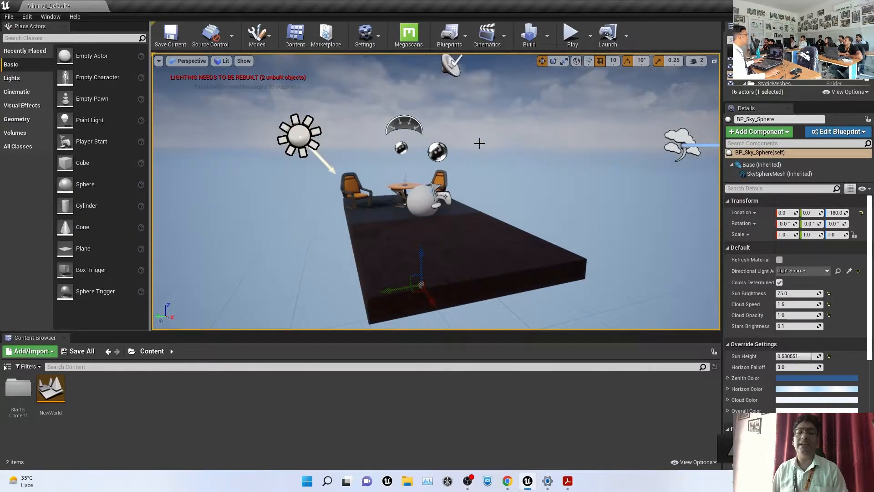
scroll(478, 143, down, 3)
Inspect the SkyLight, Atmospheric Fog, sky sphere and background sound actors
click(413, 139)
click(584, 163)
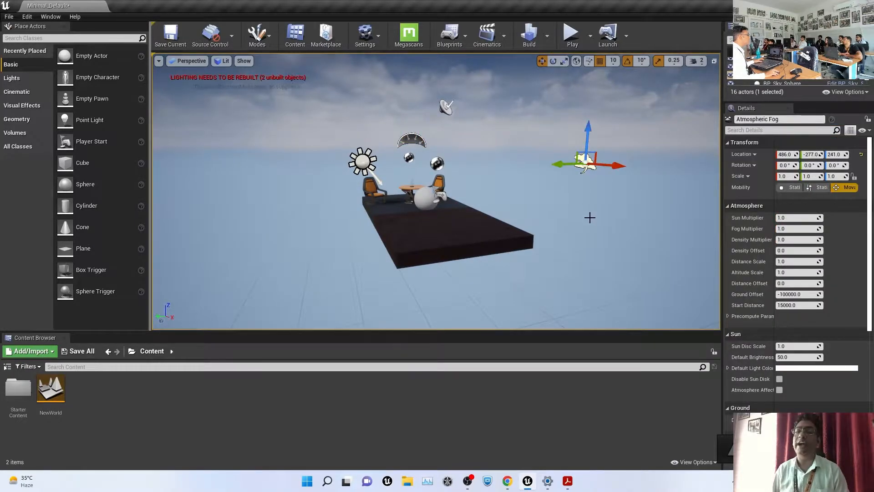
click(479, 146)
click(441, 105)
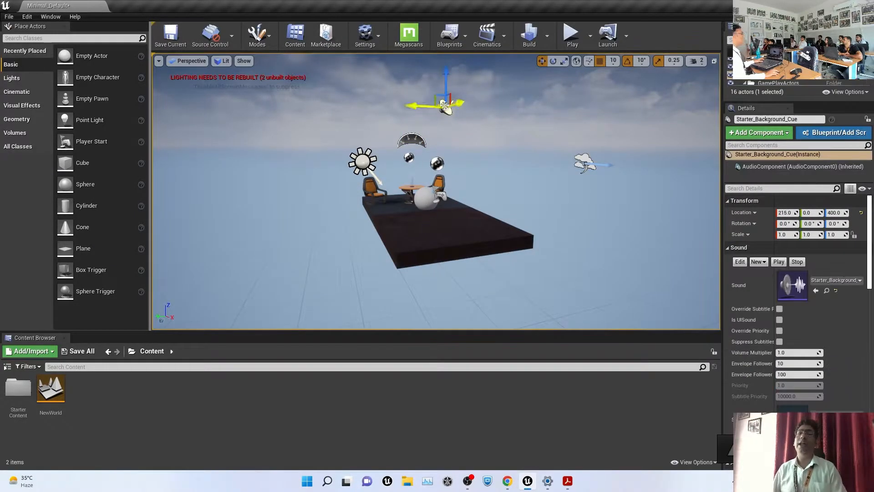
click(421, 141)
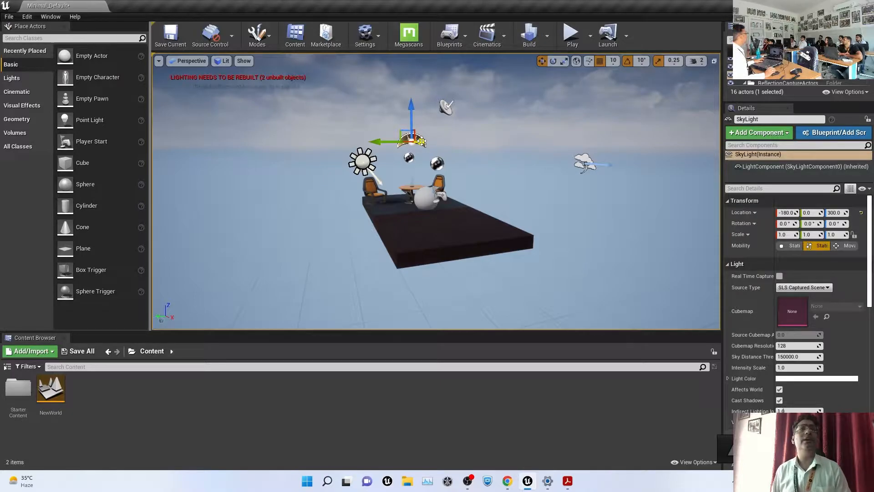
scroll(450, 183, up, 5)
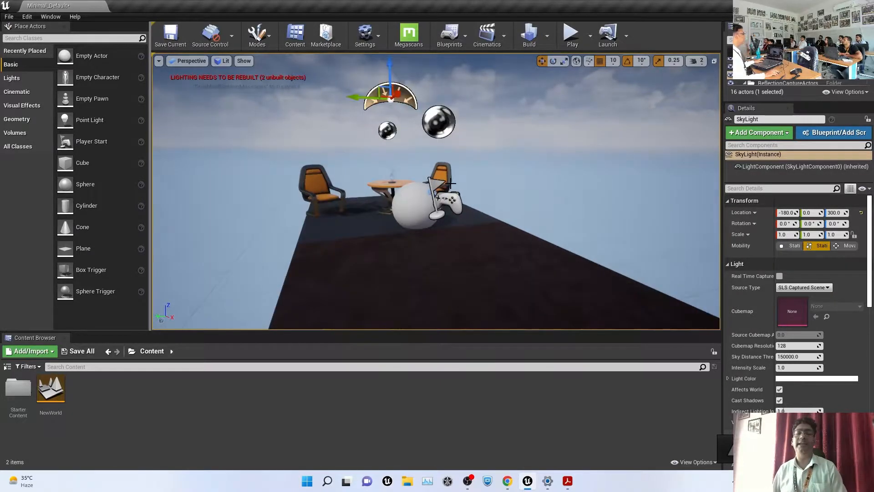
Inspect the left chair, the chrome reflection capture sphere and the Player Start
click(317, 181)
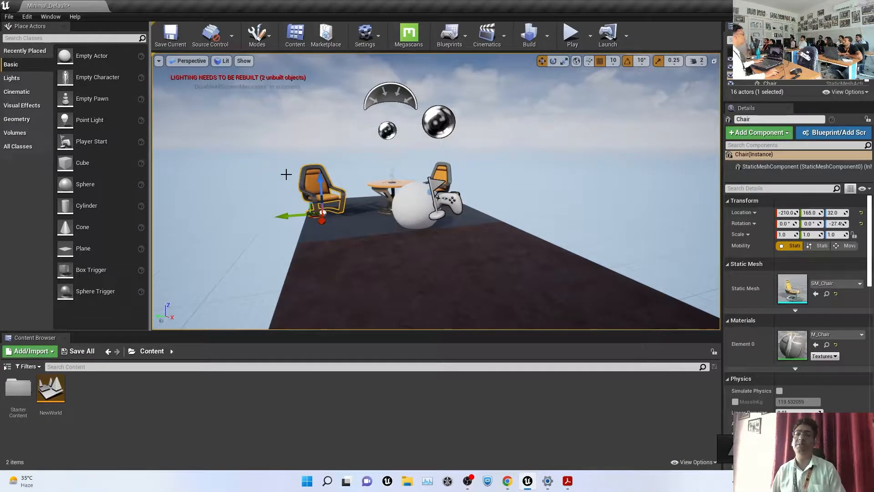
click(446, 122)
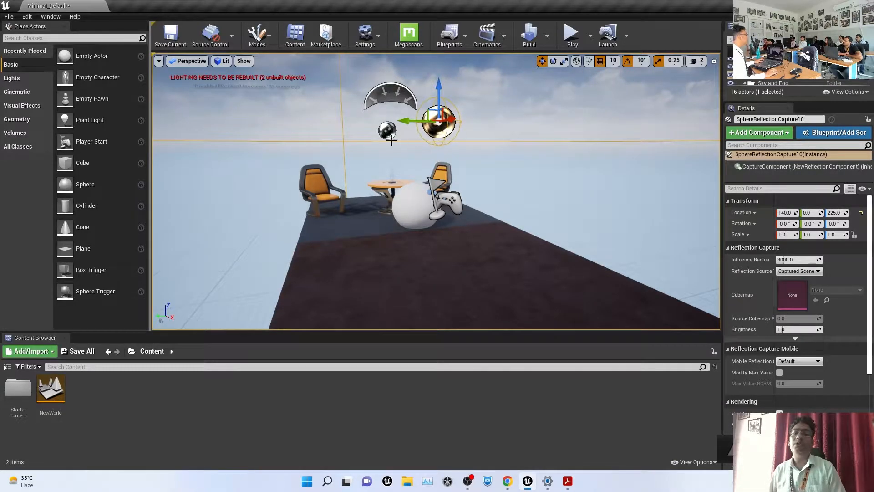
scroll(430, 156, down, 5)
scroll(428, 156, up, 10)
scroll(426, 156, down, 3)
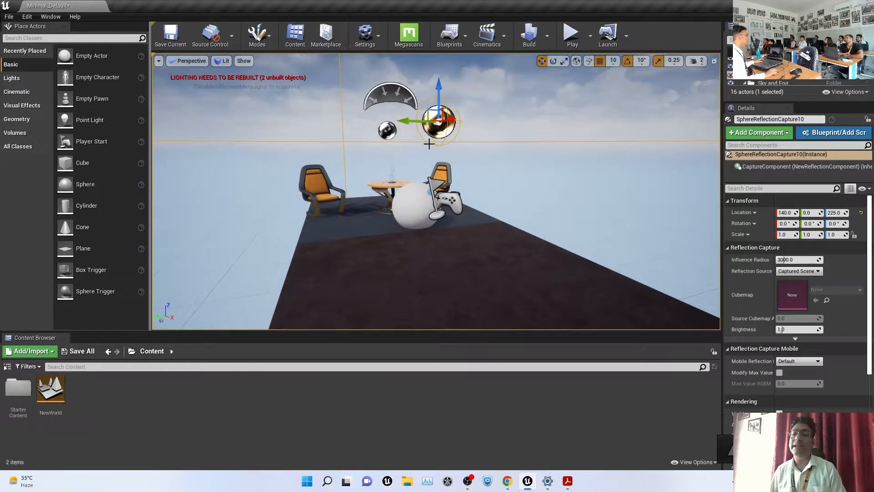
scroll(483, 180, down, 3)
scroll(484, 180, down, 3)
scroll(484, 180, up, 6)
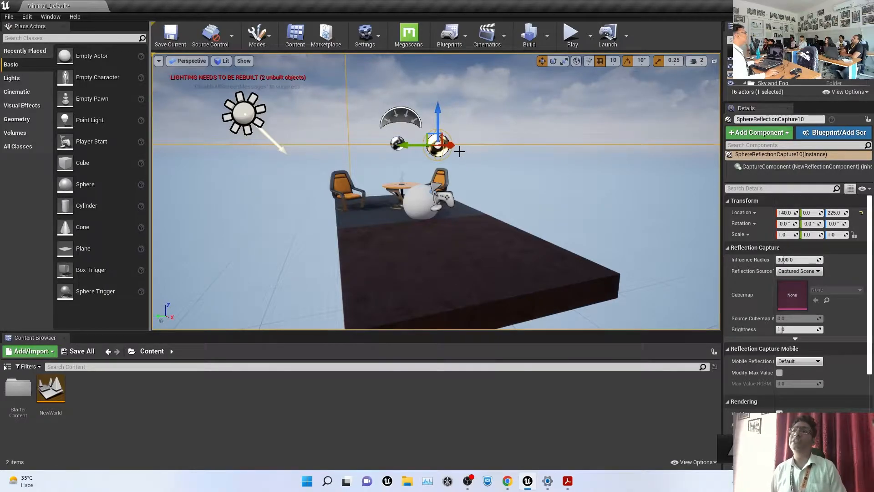
click(579, 182)
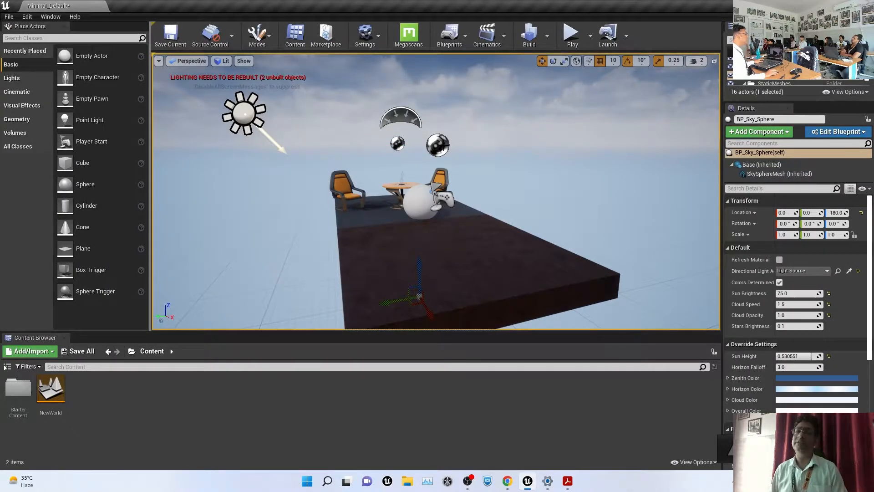
click(444, 144)
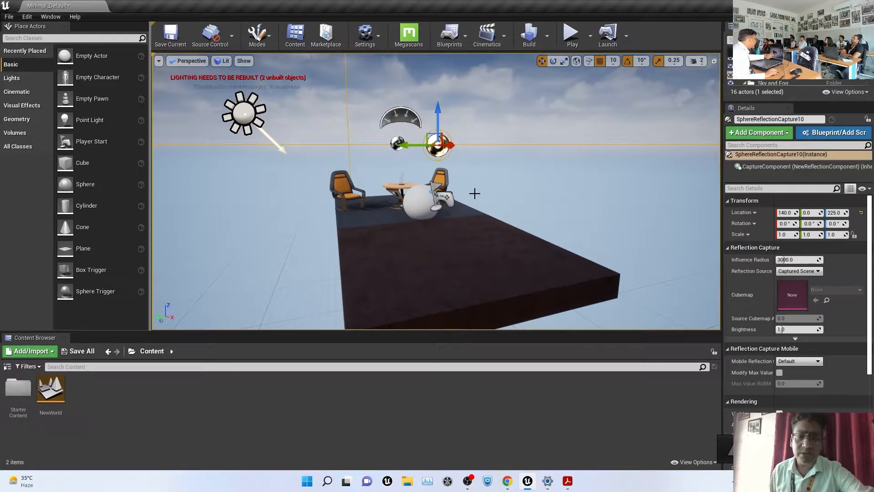
click(454, 195)
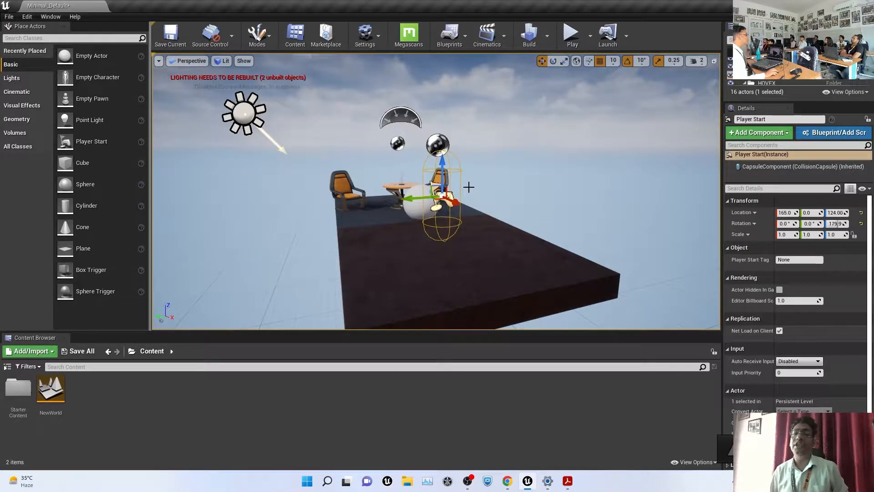
click(526, 179)
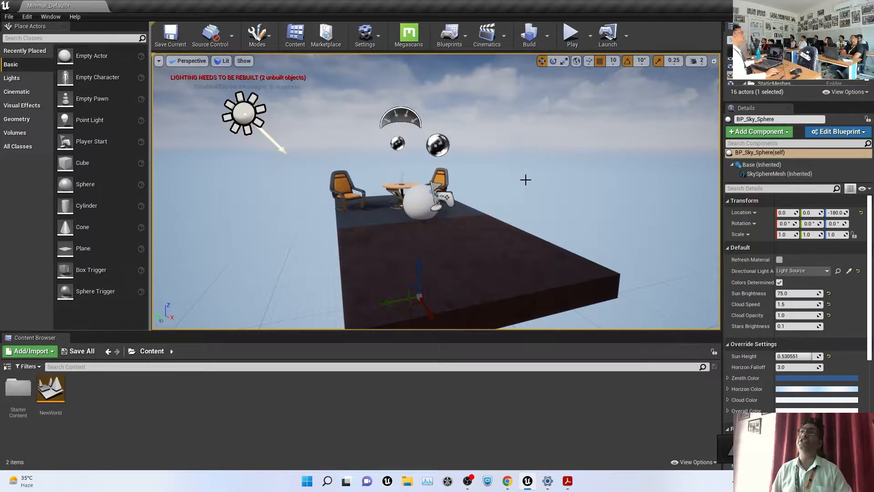
key(g)
key(g)
key(g)
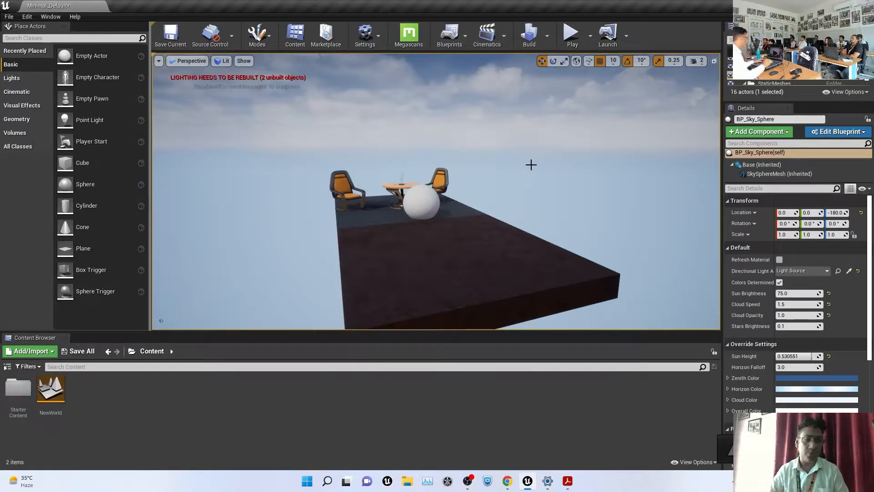
alt+drag(526, 210, 455, 200)
scroll(442, 211, down, 4)
click(435, 206)
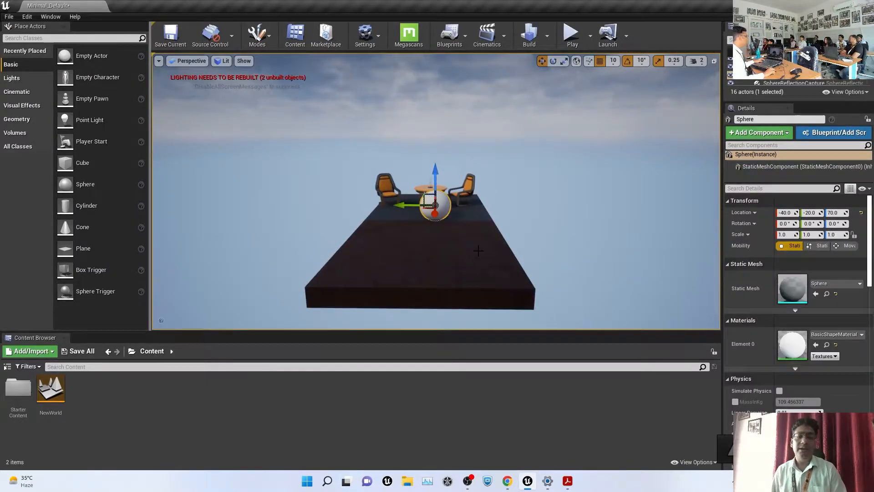
key(f)
scroll(461, 217, down, 5)
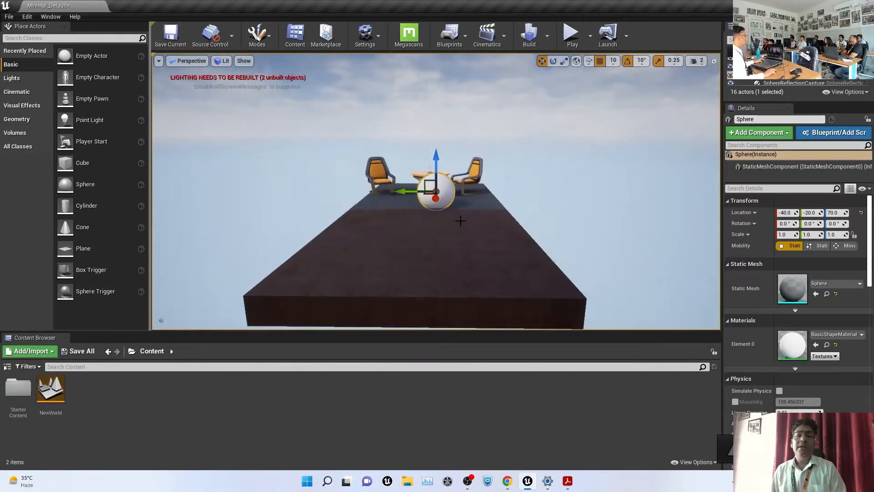
scroll(461, 219, up, 2)
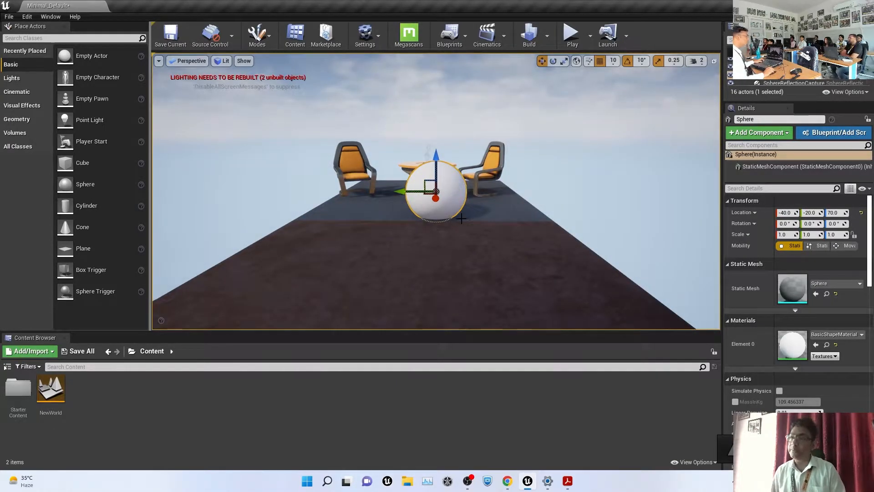
click(670, 196)
click(434, 181)
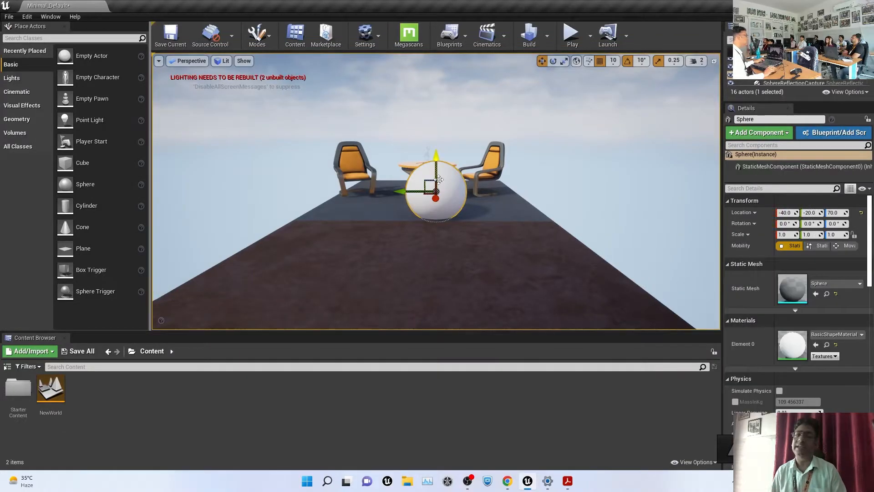
click(609, 189)
click(453, 181)
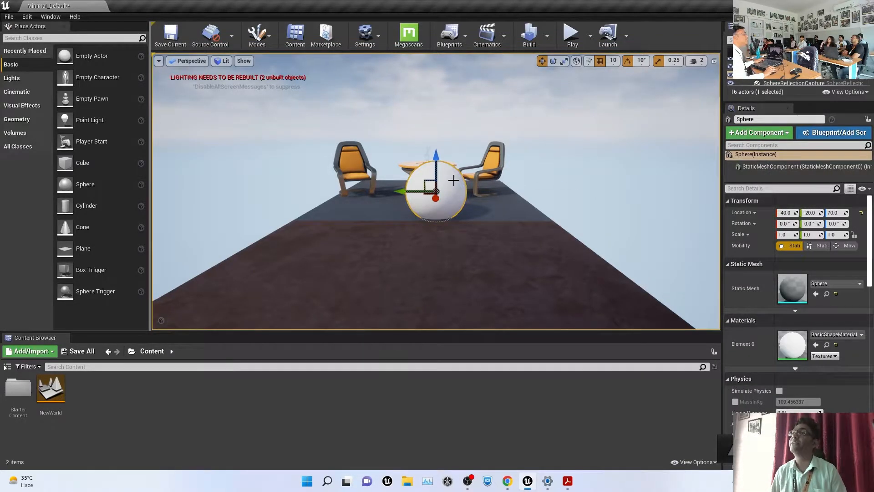
key(Escape)
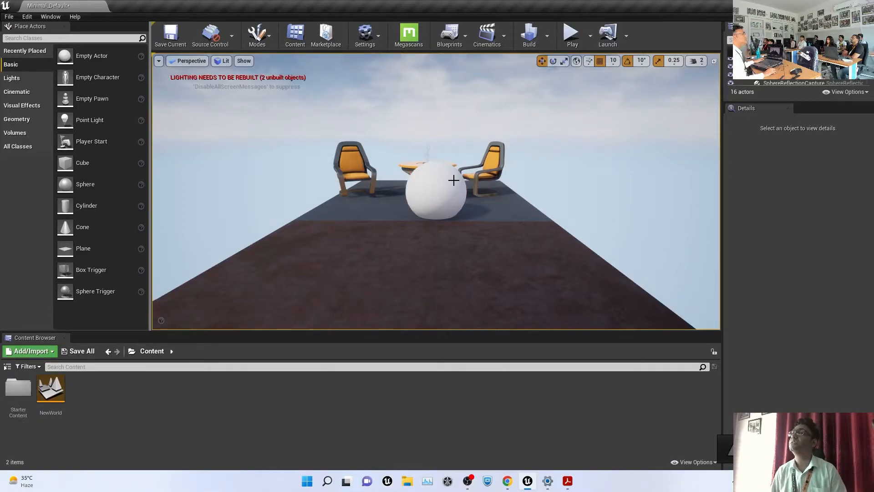
click(415, 180)
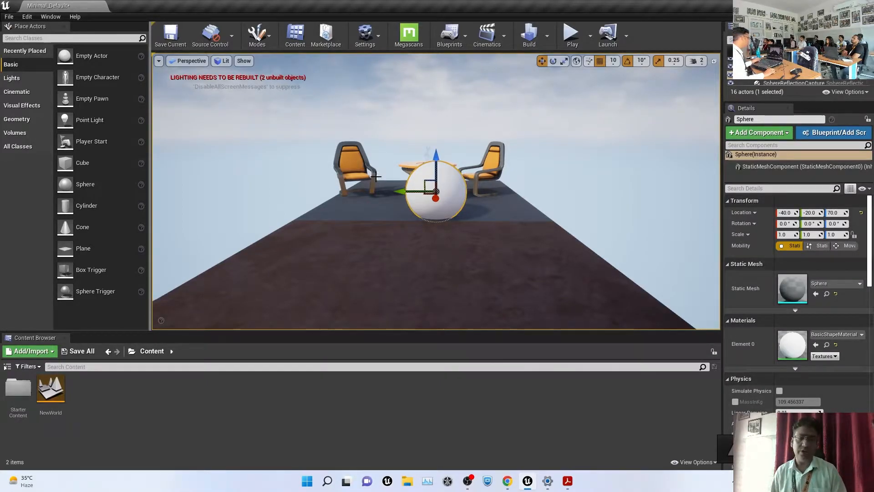
ctrl+click(356, 166)
ctrl+click(487, 156)
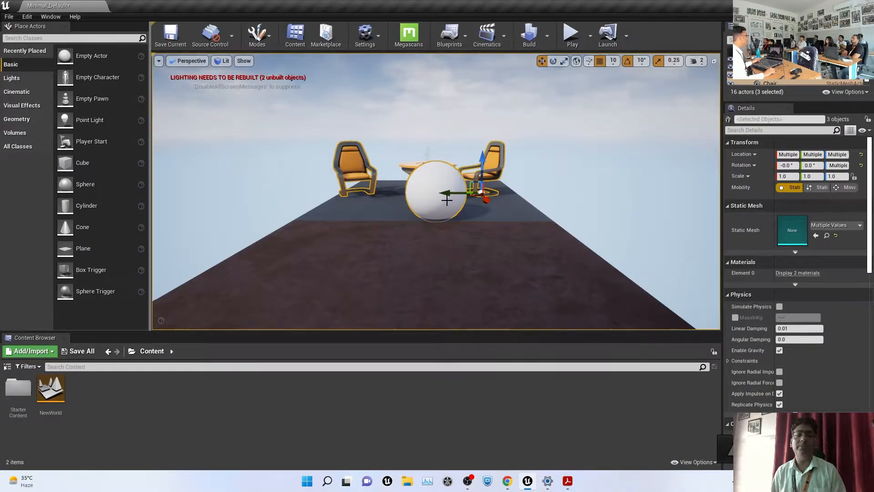
ctrl+click(357, 176)
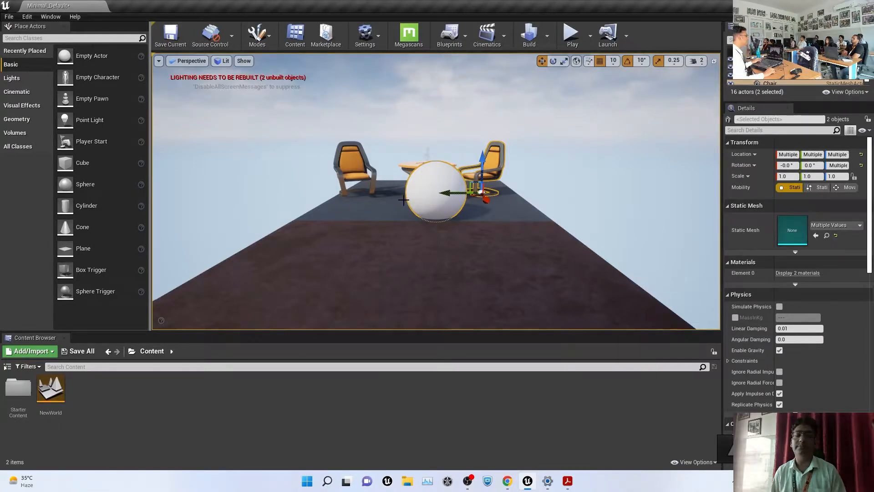
click(565, 166)
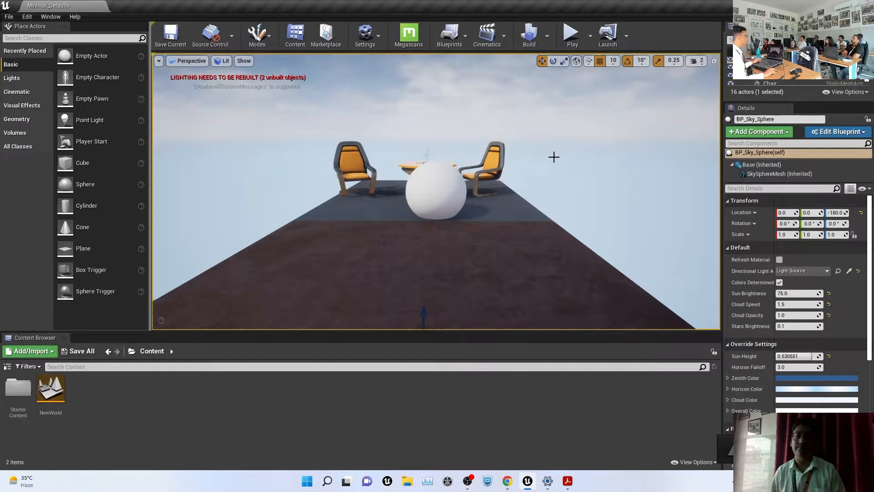
click(445, 181)
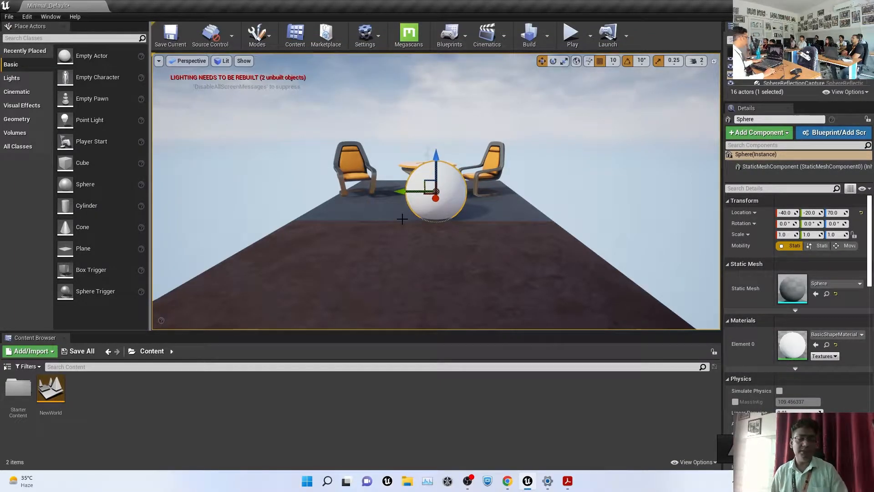
Undo an accidental sphere duplicate, then lift the white sphere from height 70 to 140
alt+drag(436, 239, 460, 147)
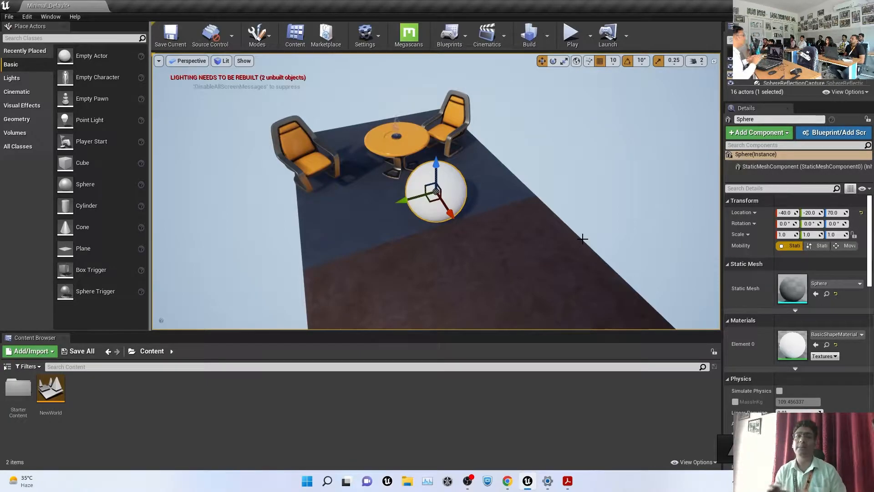
alt+drag(437, 189, 502, 141)
key(ctrl+z)
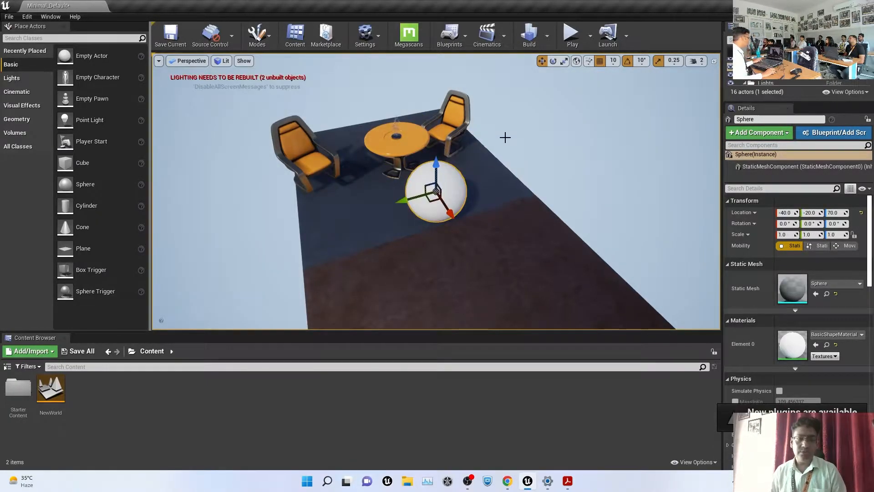
alt+drag(495, 185, 494, 136)
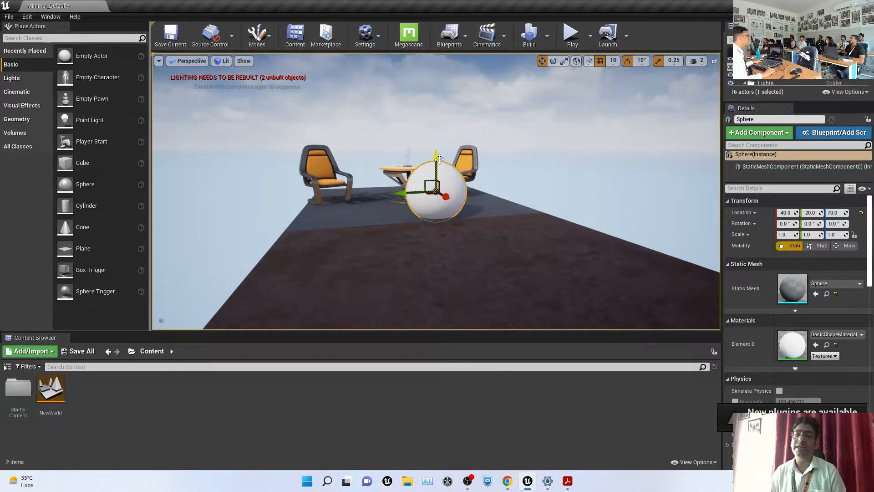
drag(437, 158, 452, 116)
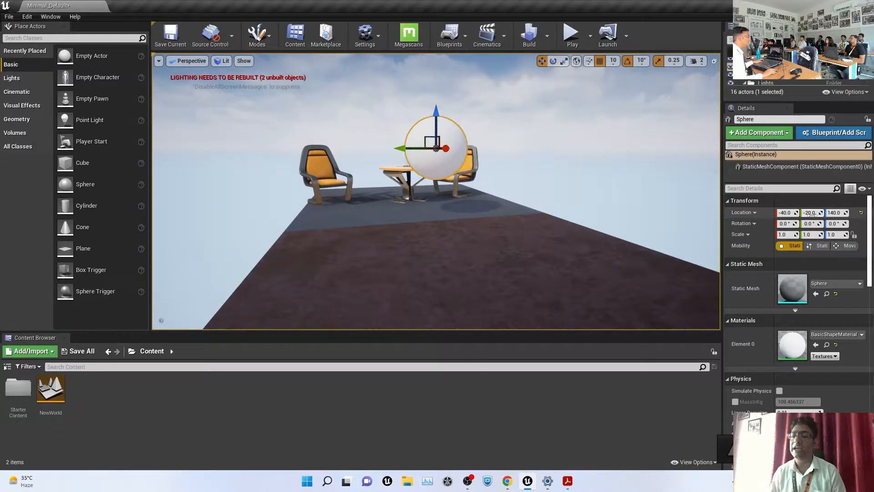
Raise the sphere to height 180 above the table and try rotating it
drag(435, 115, 469, 89)
alt+drag(458, 173, 494, 198)
key(e)
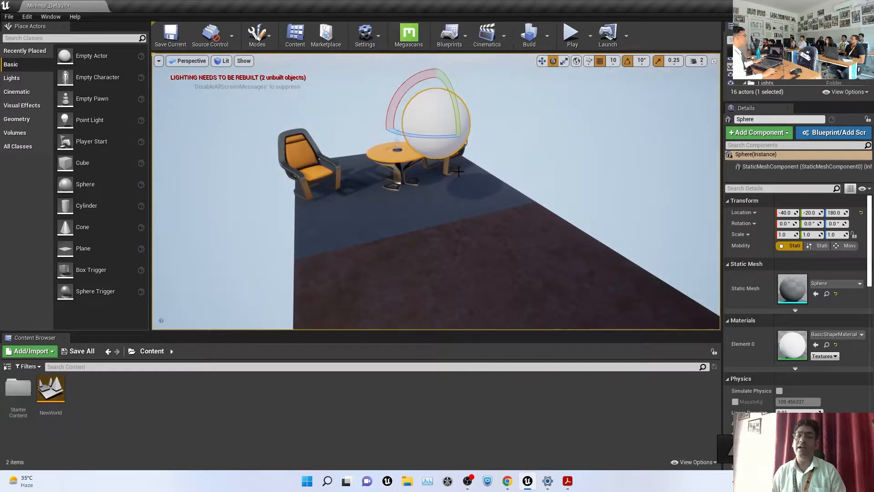
drag(449, 85, 396, 155)
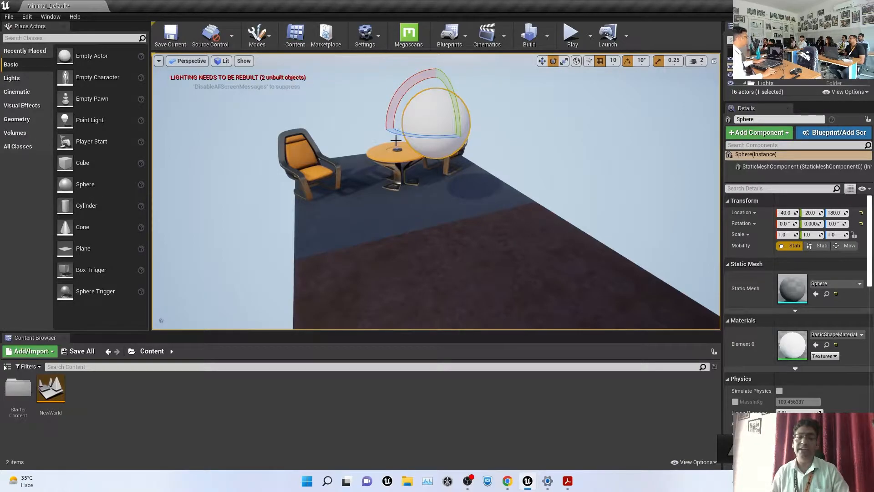
Stretch the sphere to Y scale 4.5 and tilt it to -30 degrees about X
key(r)
drag(403, 128, 366, 130)
key(e)
drag(413, 93, 378, 97)
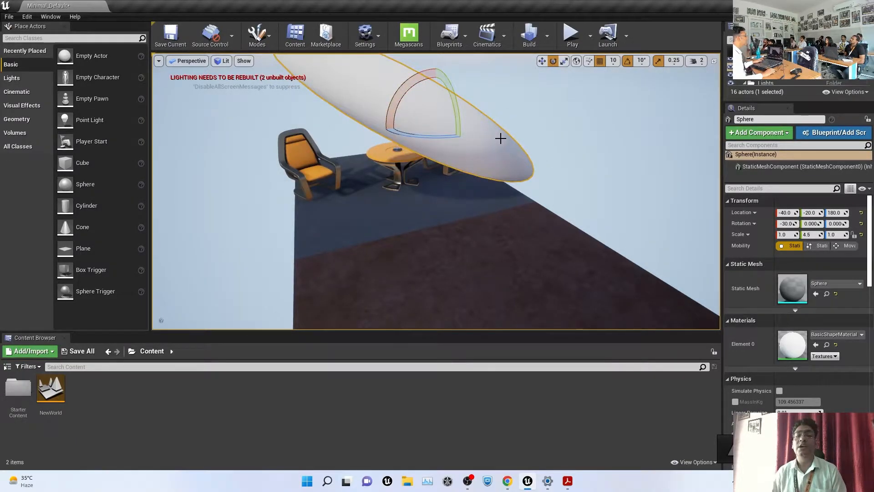
scroll(501, 139, down, 5)
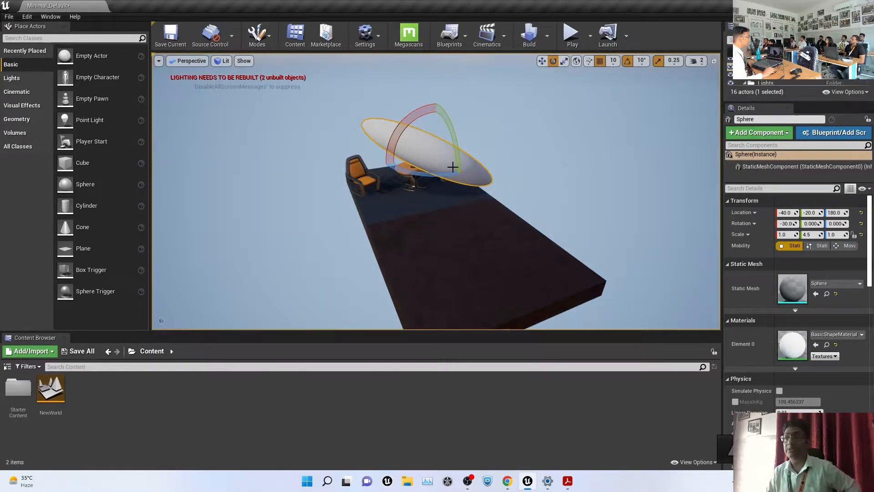
Set rotation snapping to 5 degrees and roll the sphere to about 40 degrees
click(642, 61)
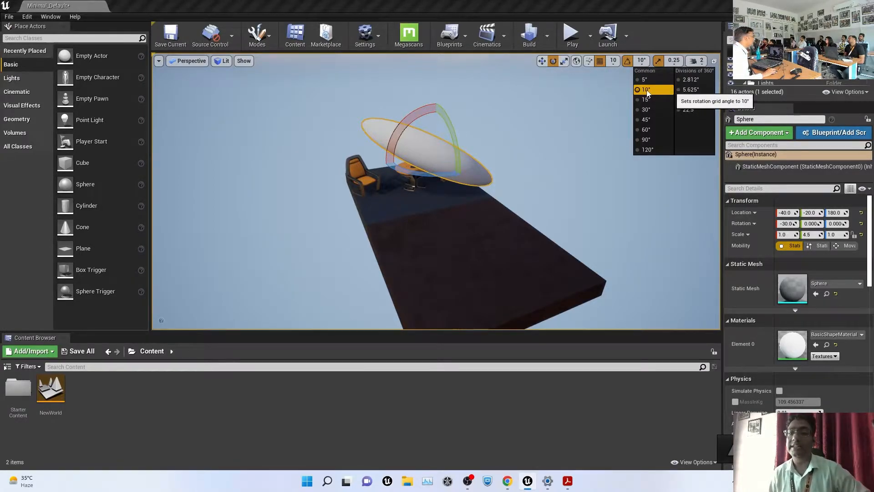
click(645, 80)
drag(437, 118, 410, 142)
Switch rotation snapping to 90 degrees and tilt the disc nearly upright to -70 degrees
click(616, 61)
click(643, 60)
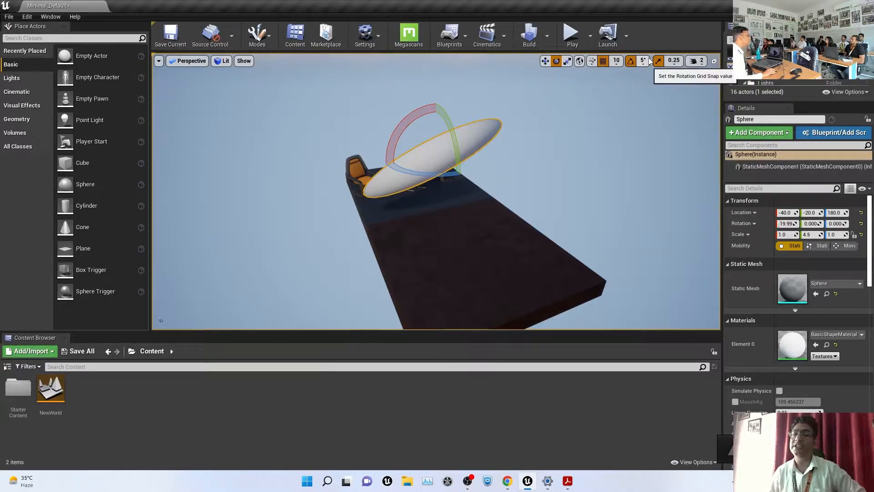
click(643, 60)
click(650, 140)
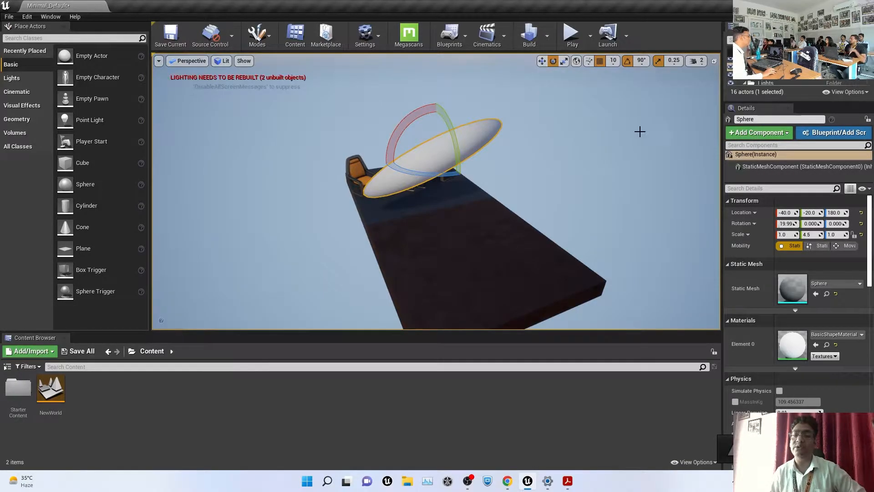
mouse_move(390, 121)
mouse_down()
mouse_move(400, 155)
mouse_move(394, 129)
mouse_up()
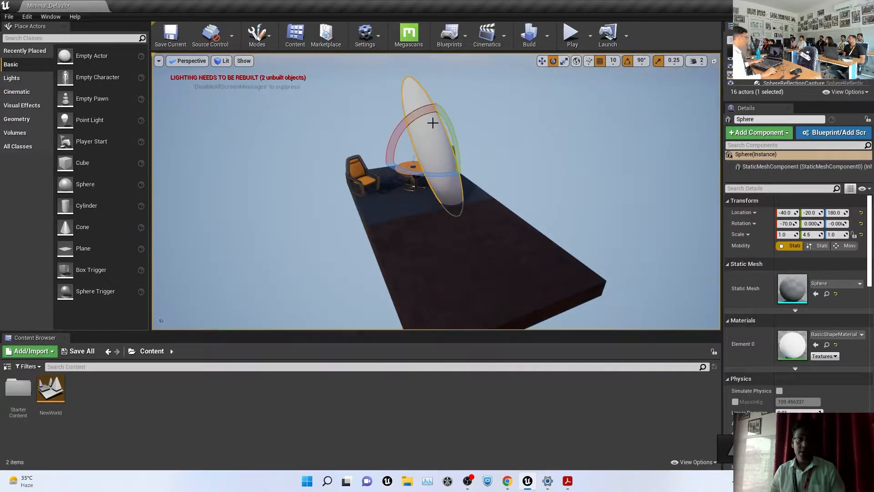
Cycle the disc through the move, rotate and scale gizmo modes
key(w)
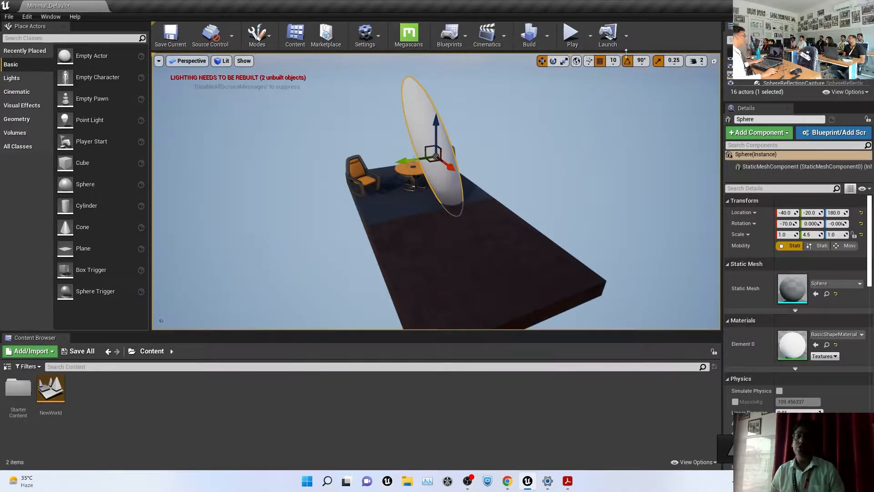
key(e)
key(r)
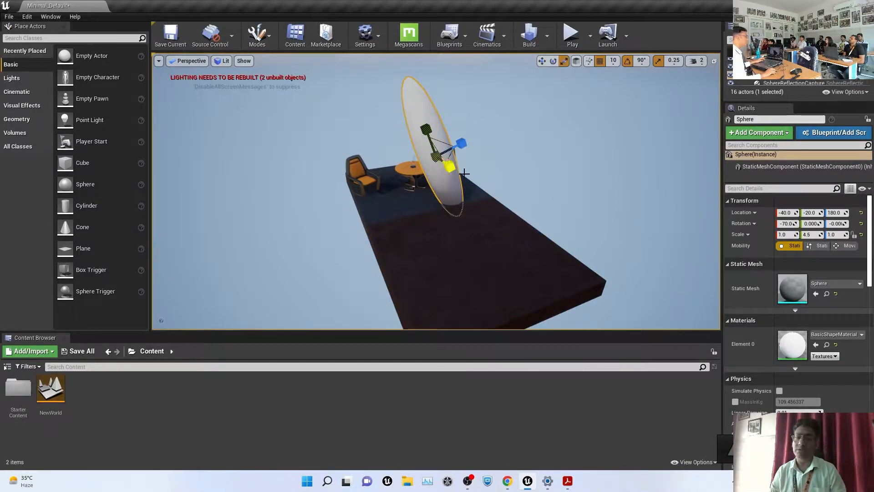
key(w)
key(e)
key(r)
key(e)
key(r)
key(w)
key(r)
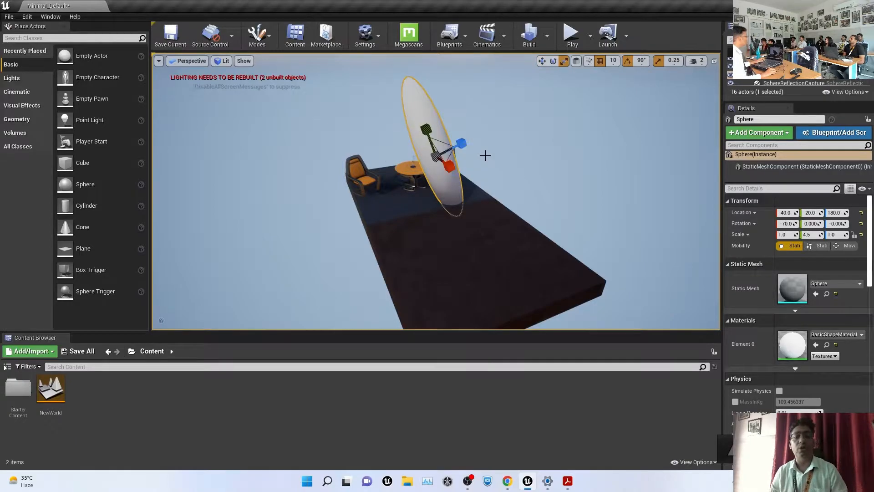
key(space)
key(space)
key(space)
key(space)
key(space)
key(space)
key(space)
key(space)
key(space)
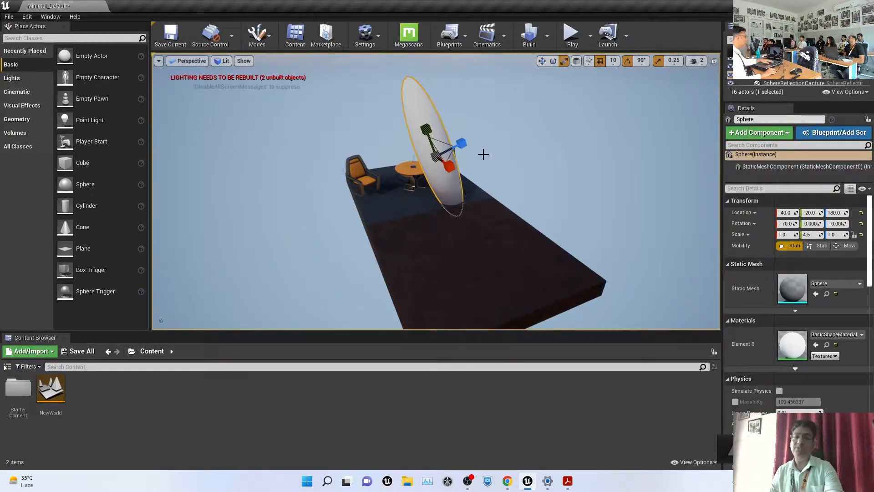
Delete the white disc, leaving only the table and two chairs
click(478, 139)
click(438, 121)
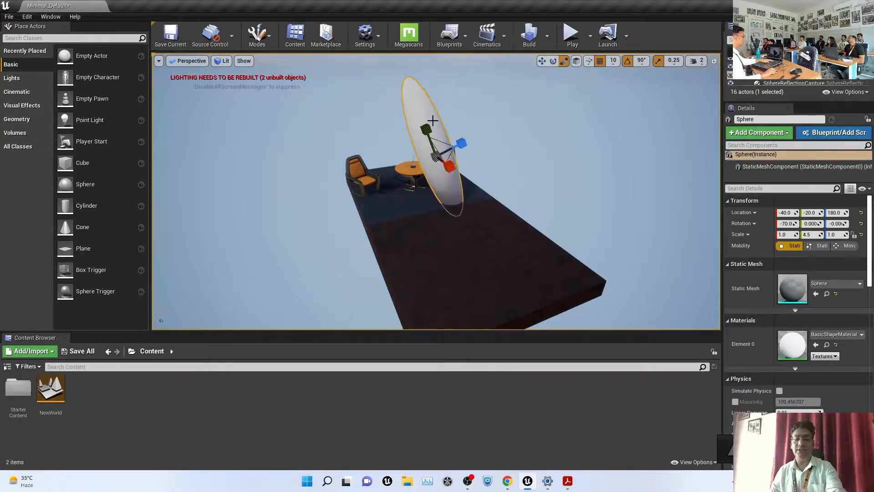
key(Delete)
Select both chairs and group them together
scroll(437, 152, up, 6)
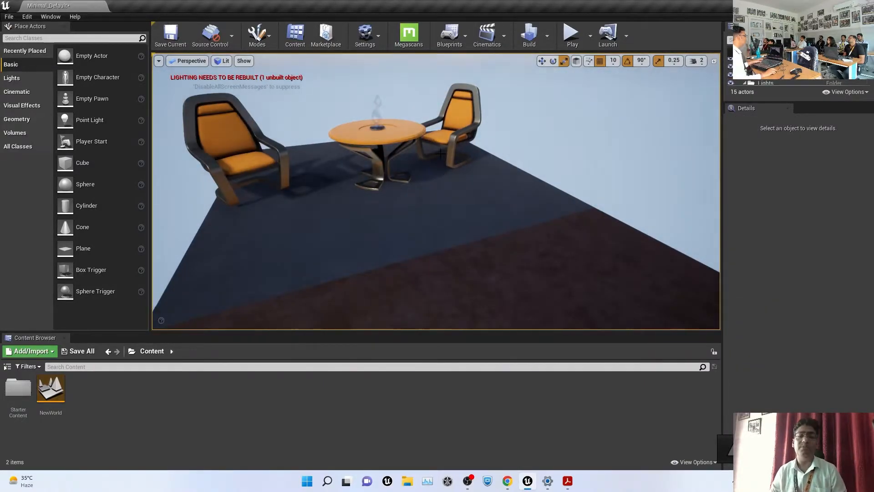
alt+drag(400, 149, 354, 103)
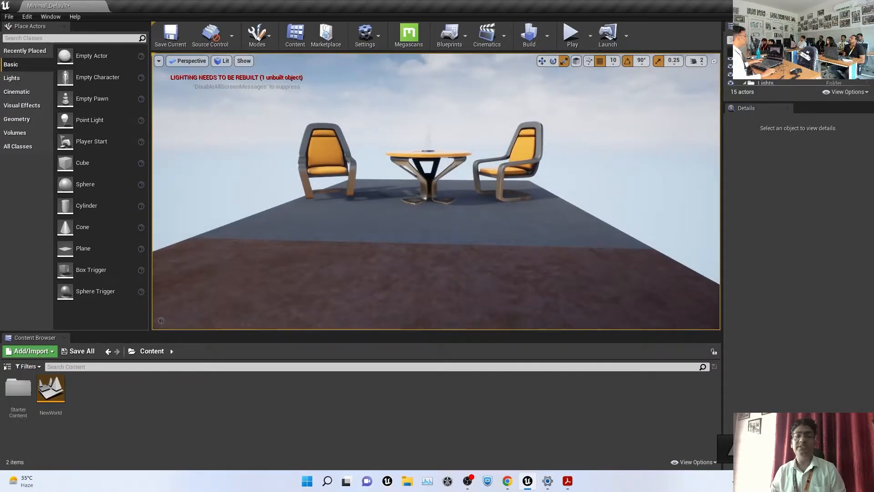
click(531, 149)
ctrl+click(355, 160)
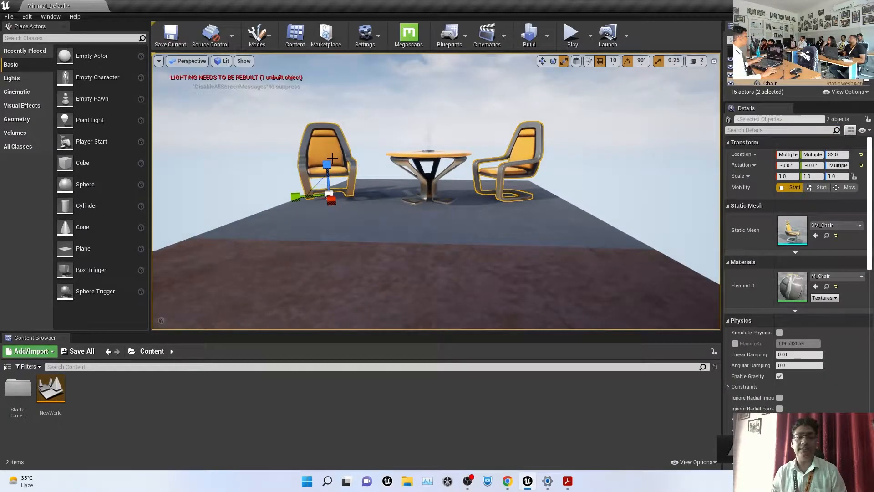
alt+drag(436, 182, 471, 200)
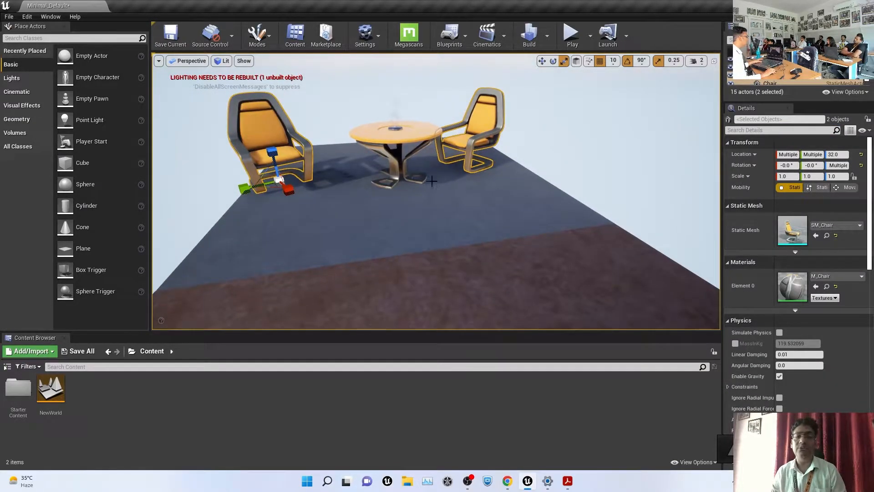
right_click(479, 130)
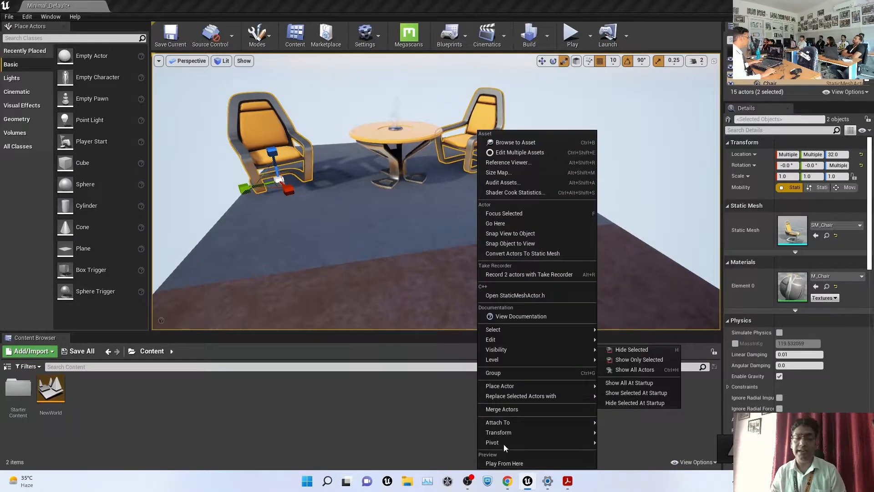
click(507, 374)
Reselect the chair group and lift both chairs high above the table
scroll(528, 155, down, 8)
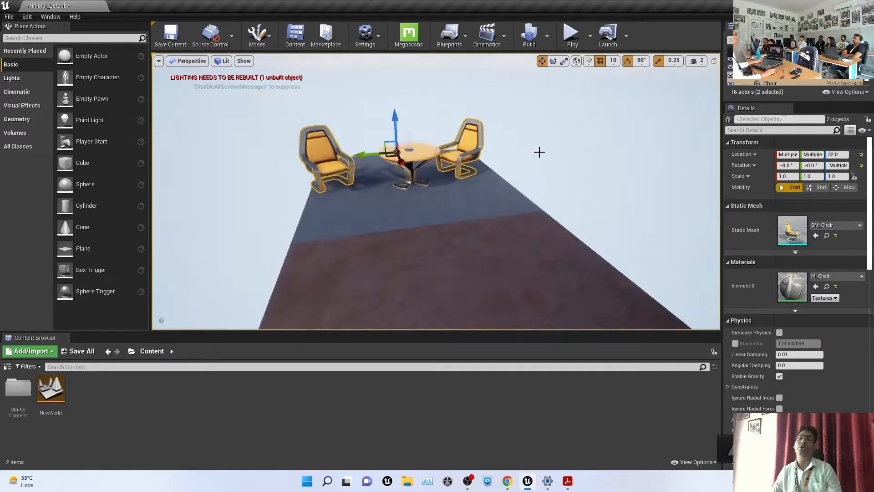
click(540, 150)
click(460, 159)
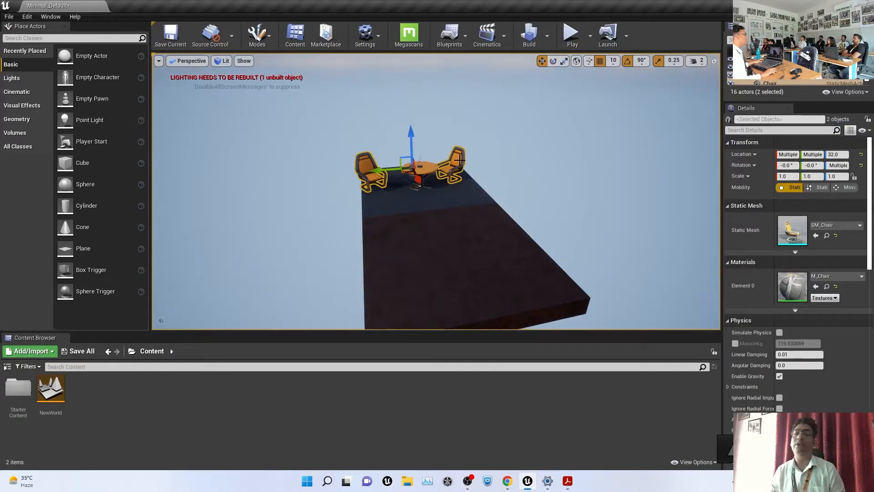
drag(411, 134, 429, 106)
right_drag(429, 106, 428, 68)
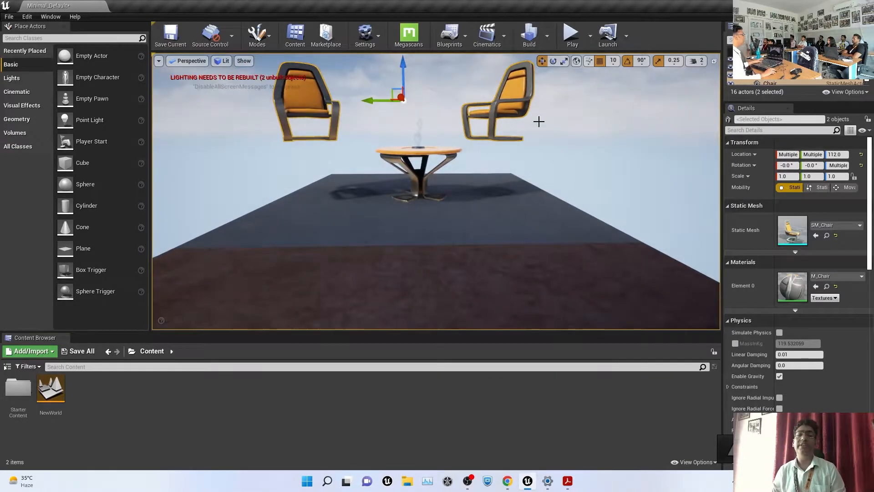
scroll(528, 117, down, 4)
drag(407, 88, 403, 112)
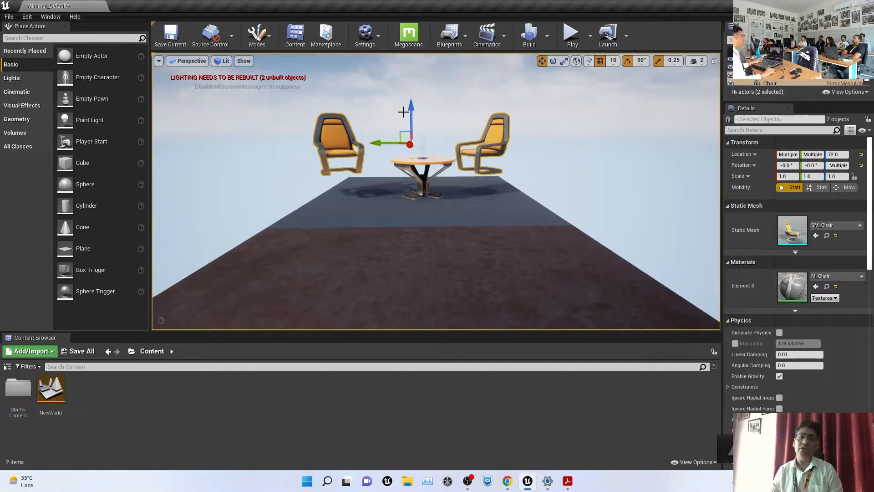
Test scaling the group, then lower both chairs back to floor height 32
key(r)
mouse_move(411, 144)
mouse_down()
mouse_move(405, 155)
mouse_move(428, 112)
mouse_move(414, 149)
mouse_up()
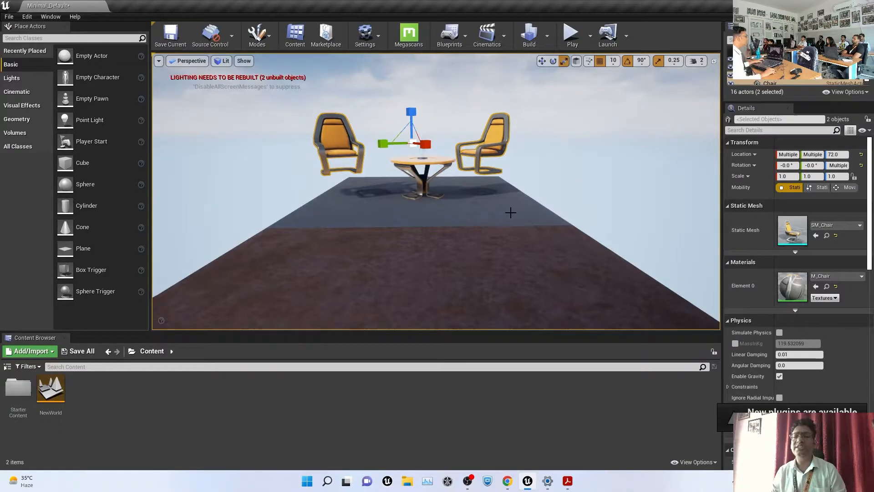
alt+drag(510, 212, 638, 212)
key(w)
drag(302, 112, 197, 123)
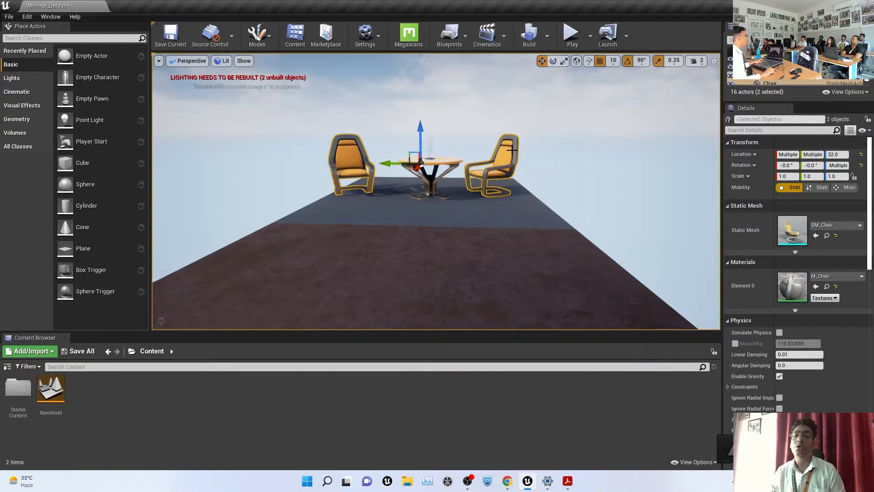
Unlock the chair group and select each chair on its own
right_click(506, 131)
mouse_move(592, 373)
click(658, 383)
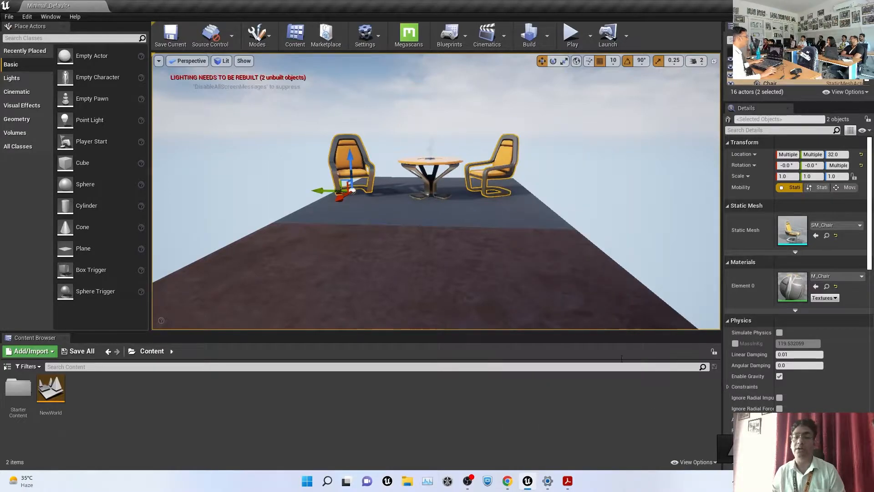
click(663, 178)
click(485, 157)
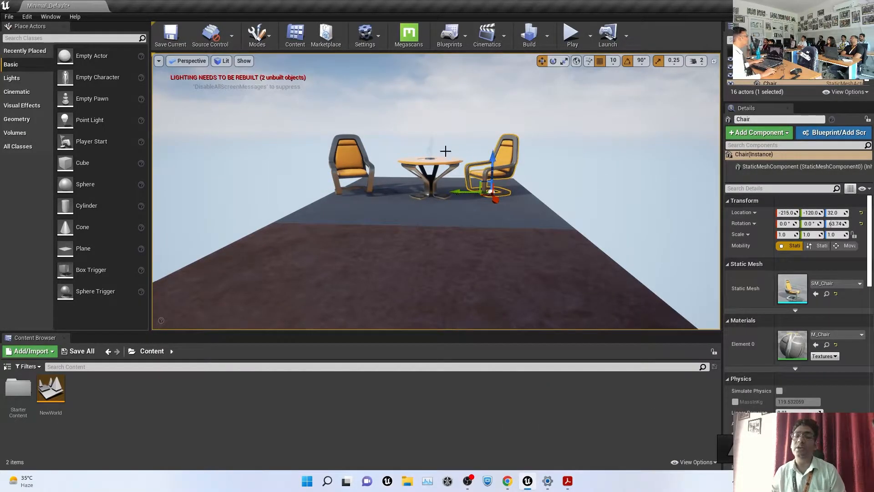
click(362, 146)
click(499, 165)
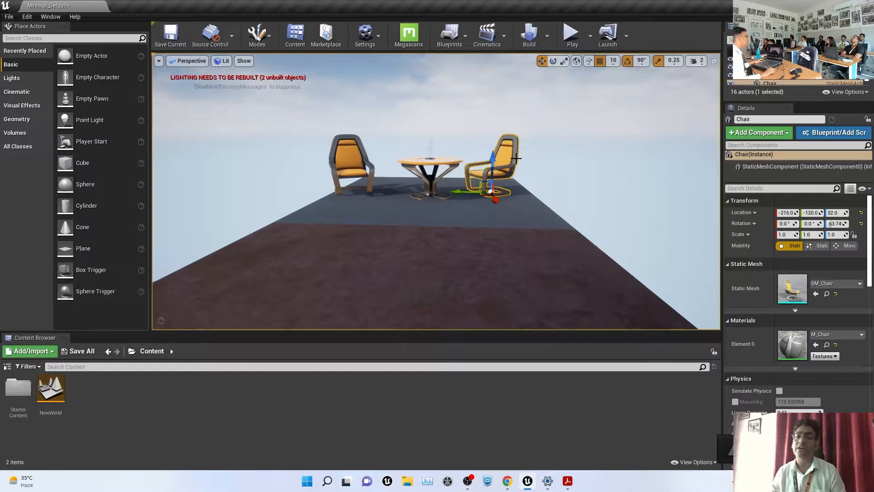
Try shrinking the right chair, undo it back to scale 1.0, and return to move mode
key(r)
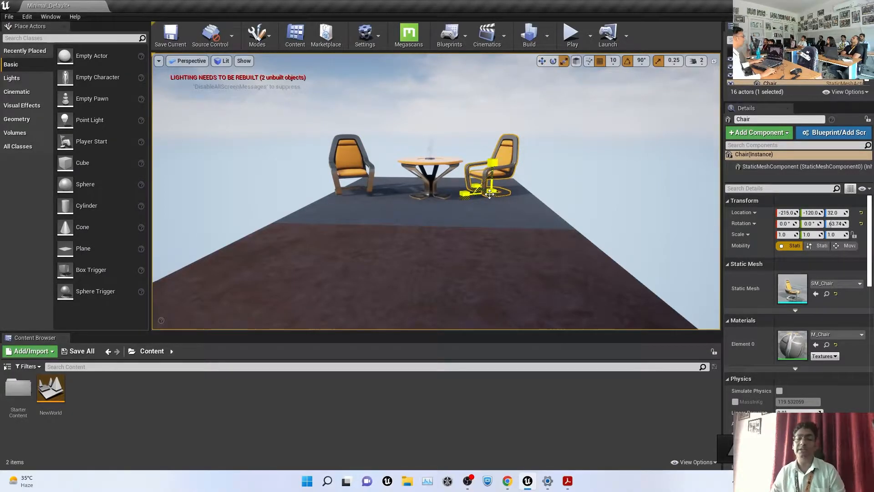
drag(491, 192, 528, 173)
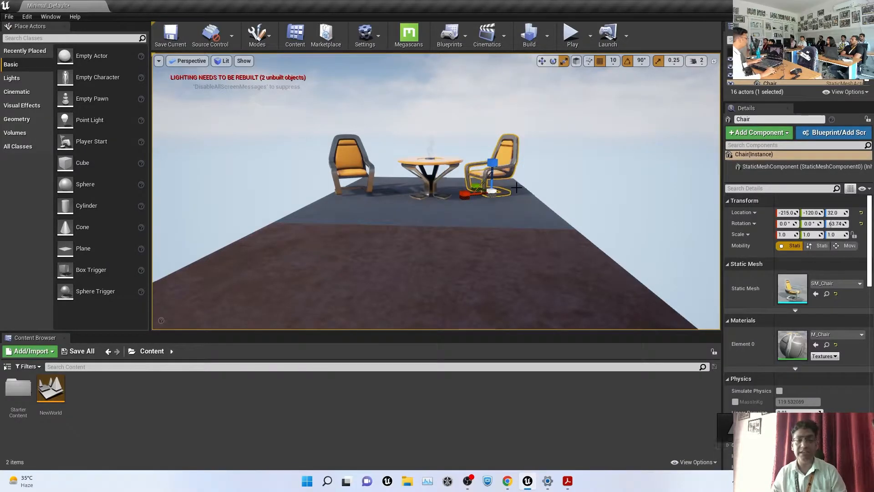
key(ctrl+z)
click(306, 191)
alt+drag(330, 195, 491, 141)
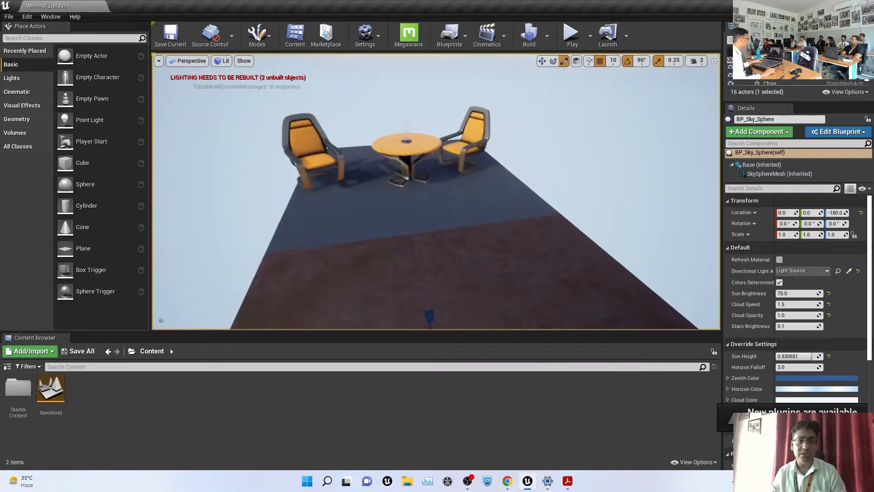
key(w)
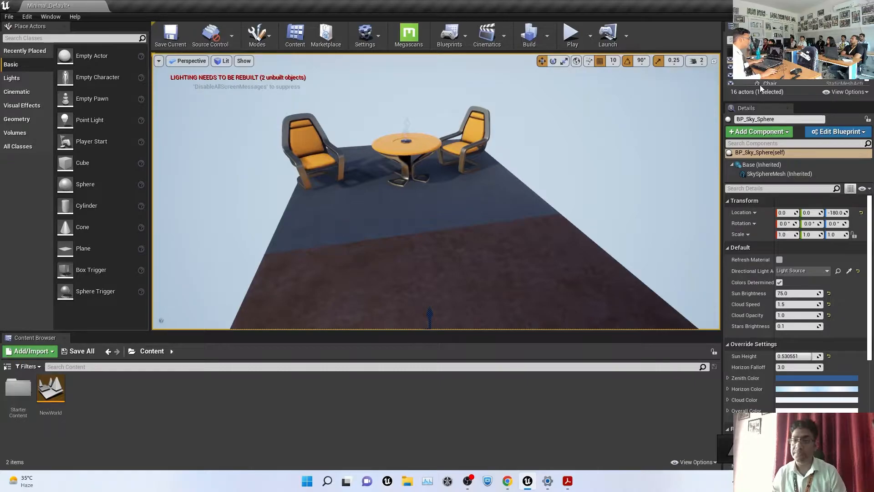
Widen the actor list panels and try raising each chair, then undo
drag(764, 102, 765, 306)
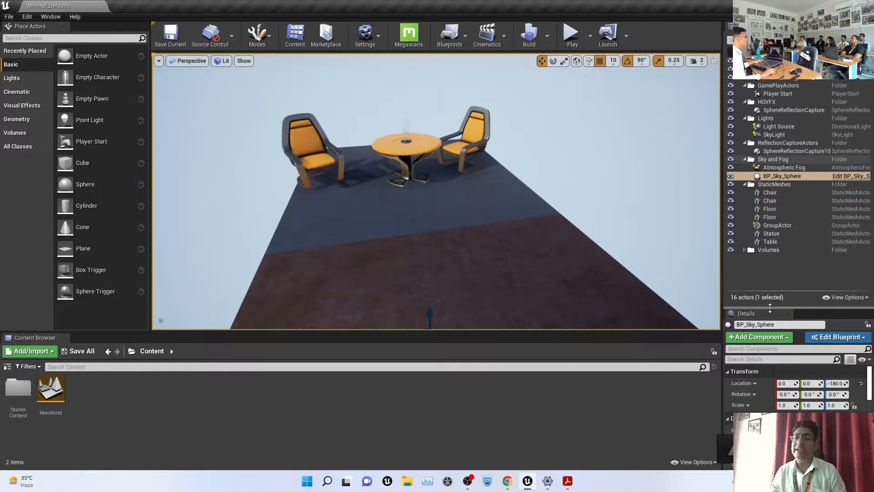
drag(724, 134, 572, 132)
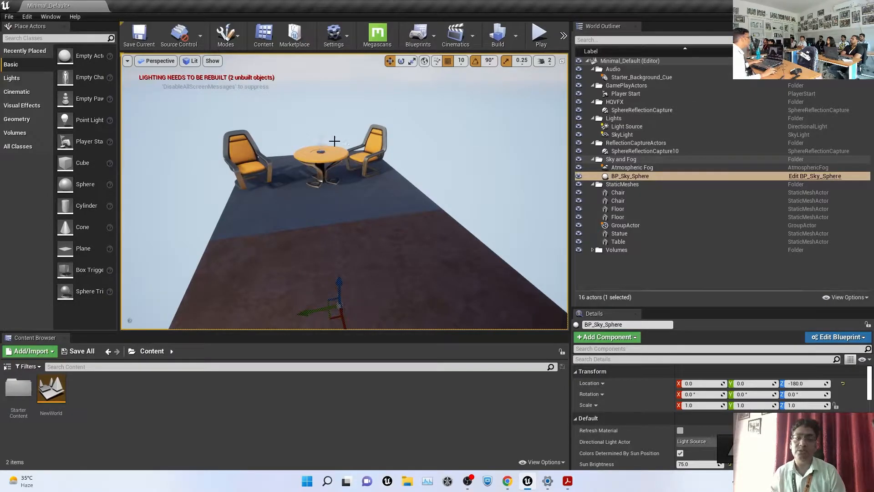
click(380, 145)
drag(368, 137, 368, 102)
click(246, 153)
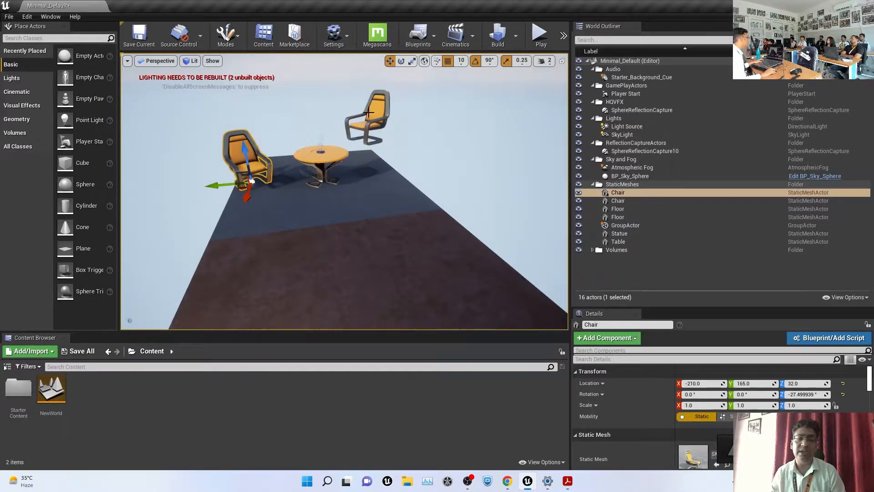
drag(238, 149, 237, 136)
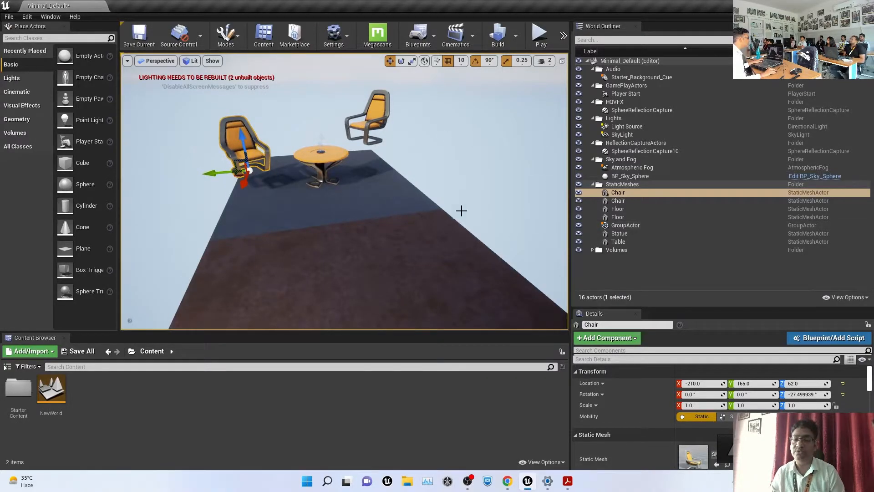
key(ctrl+z)
key(ctrl+z)
key(ctrl+z)
key(ctrl+z)
key(ctrl+z)
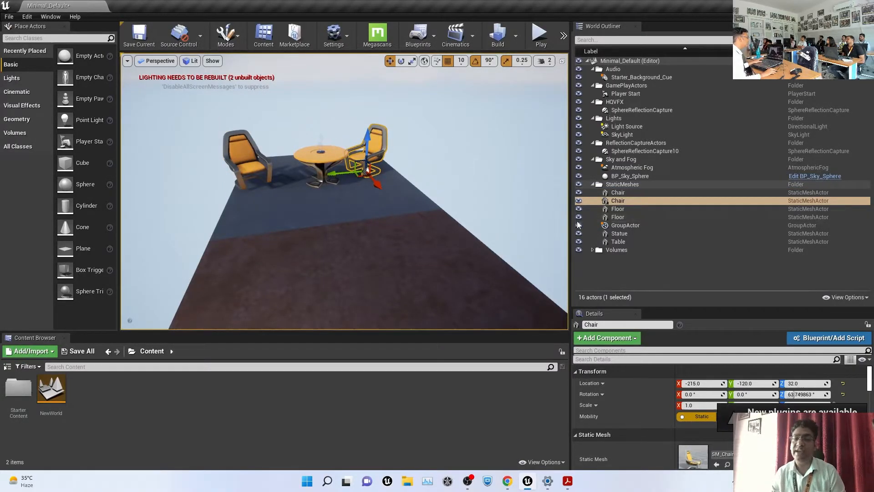
Attach the second Chair to the first in the actor list and lift the parent to 112
click(615, 193)
click(613, 201)
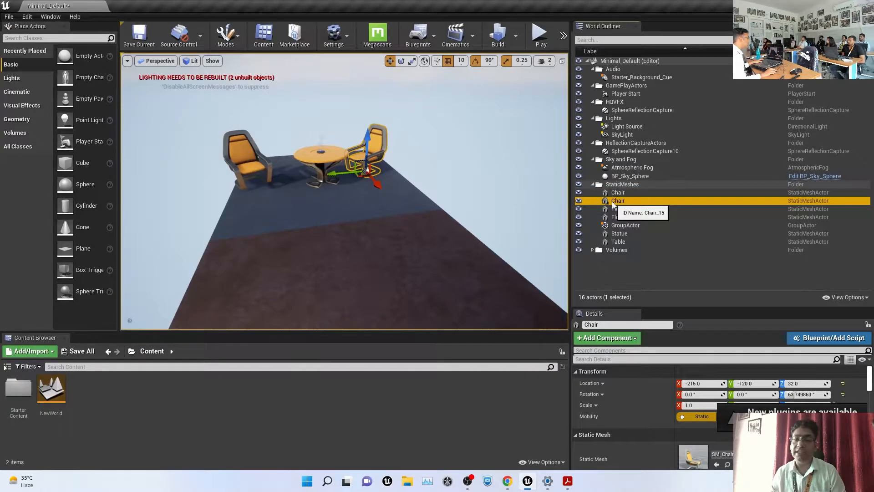
drag(615, 201, 623, 193)
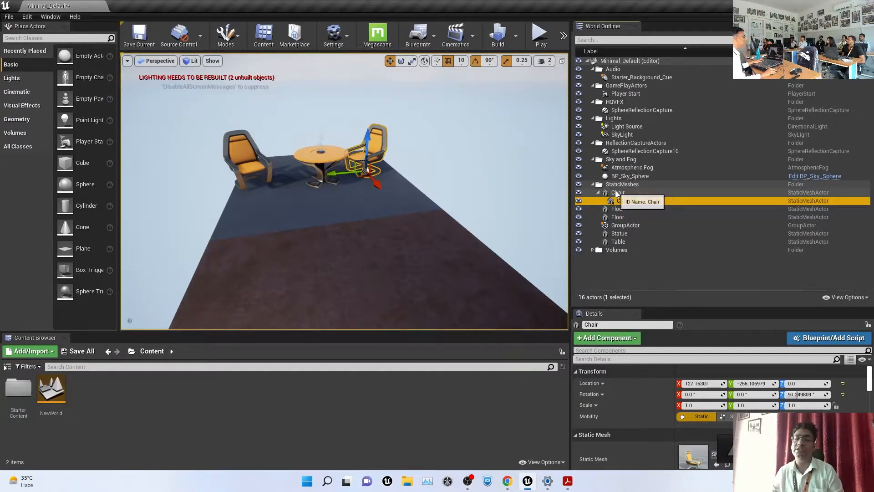
click(618, 192)
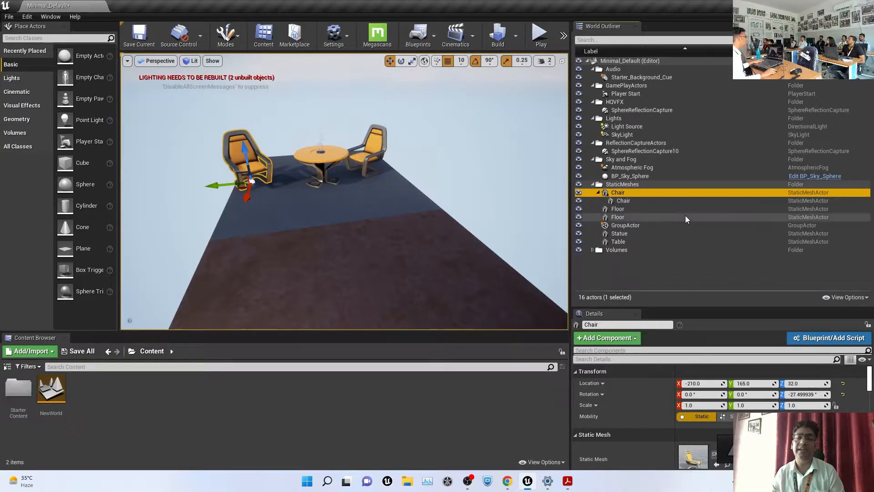
drag(245, 151, 241, 116)
Lower the parent chair to 102, adjust the right chair, and raise the left chair to 122
alt+drag(353, 201, 319, 171)
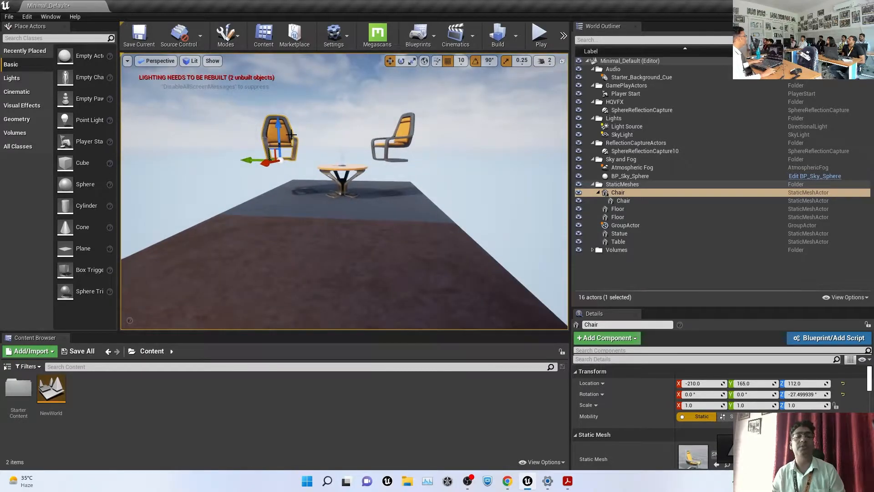
drag(281, 121, 281, 128)
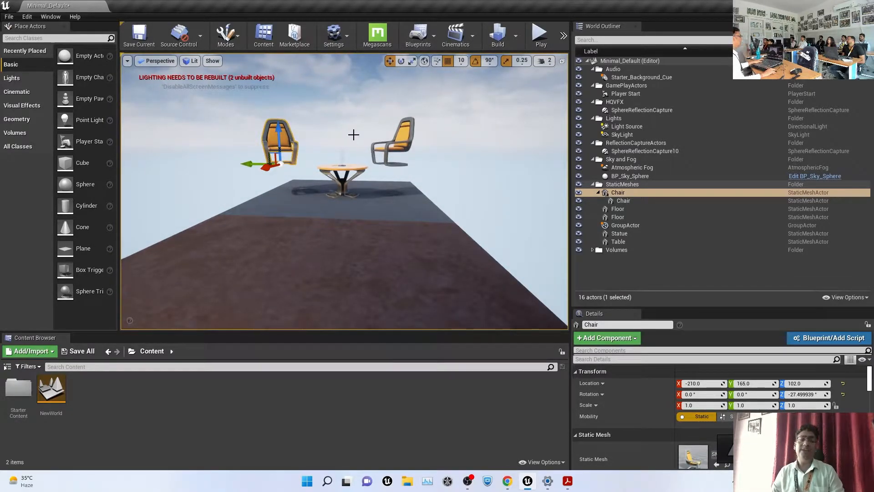
click(397, 141)
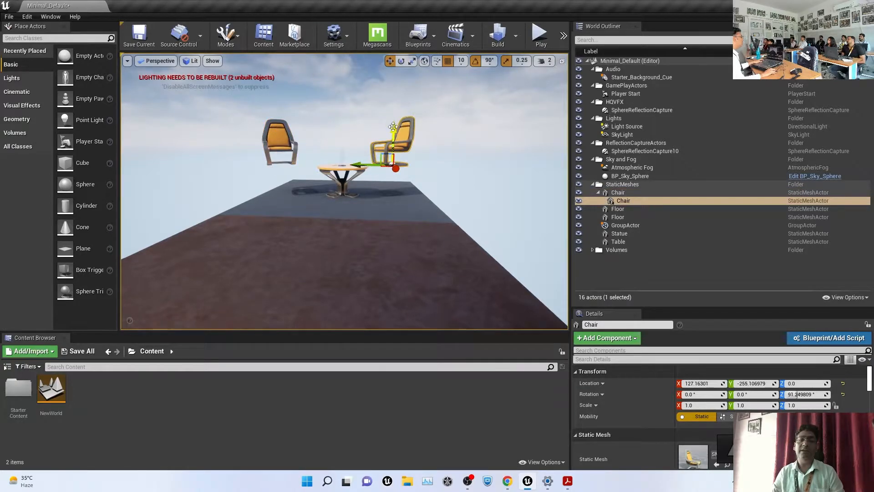
mouse_move(393, 131)
mouse_down()
mouse_move(392, 183)
mouse_move(389, 97)
mouse_move(391, 182)
mouse_move(390, 119)
mouse_up()
click(242, 149)
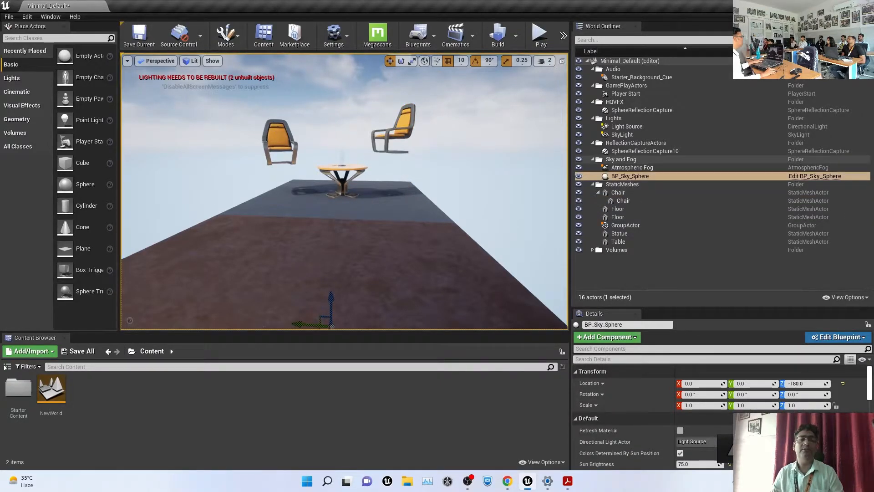
click(283, 137)
mouse_move(279, 120)
mouse_down()
mouse_move(281, 136)
mouse_move(283, 95)
mouse_move(282, 107)
mouse_up()
Turn the right floating chair about 90 degrees around its vertical axis
click(401, 118)
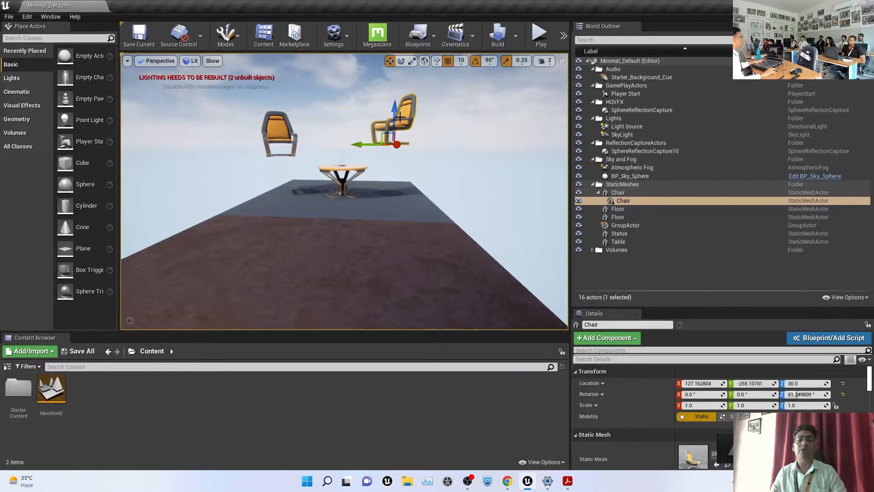
key(e)
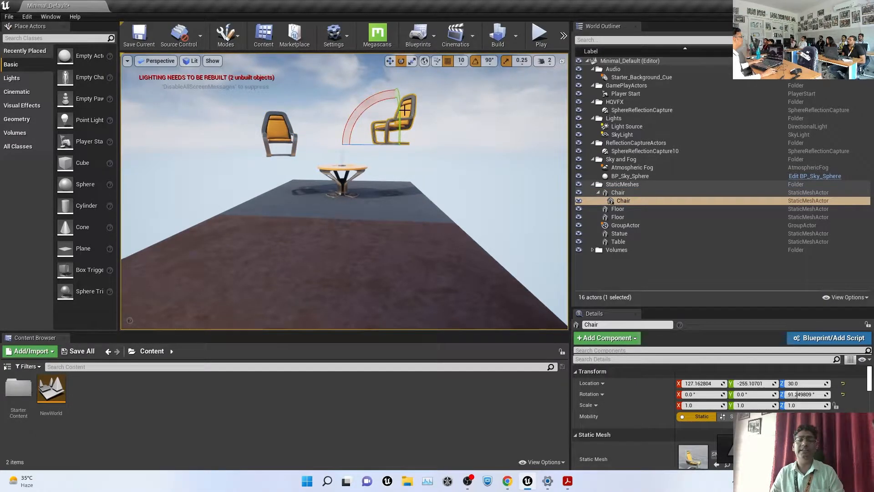
drag(366, 144, 381, 145)
key(w)
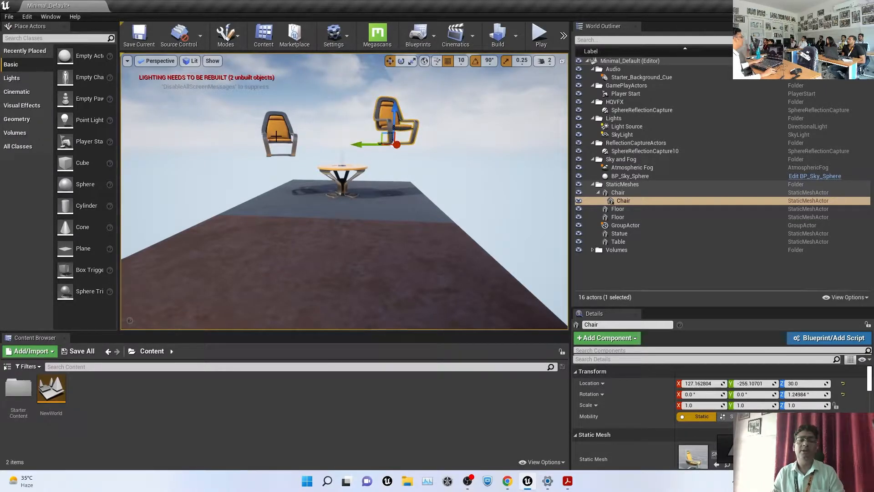
click(276, 134)
right_drag(295, 176, 319, 182)
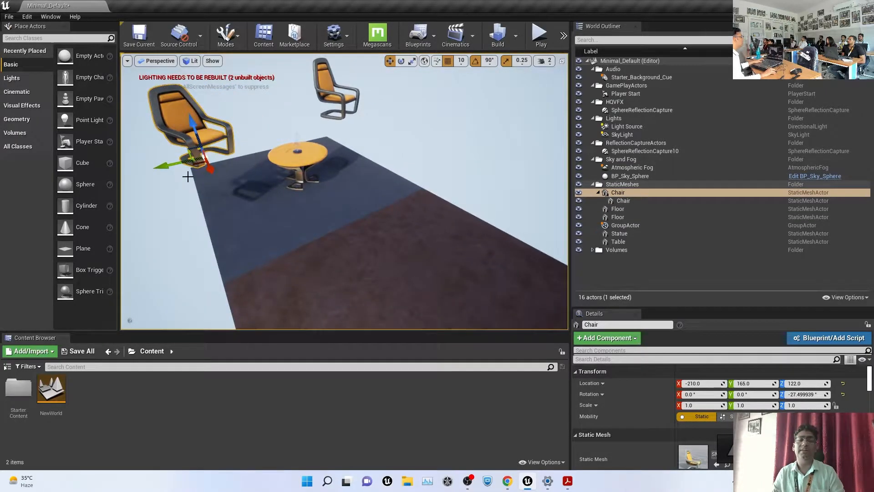
Set 5-degree rotation snapping and turn the left chair's yaw to -22.5 degrees
key(e)
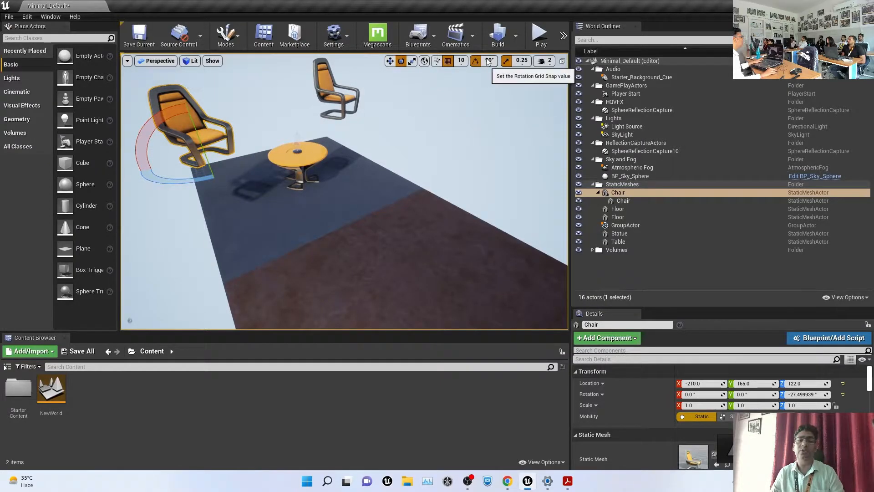
click(489, 62)
click(499, 84)
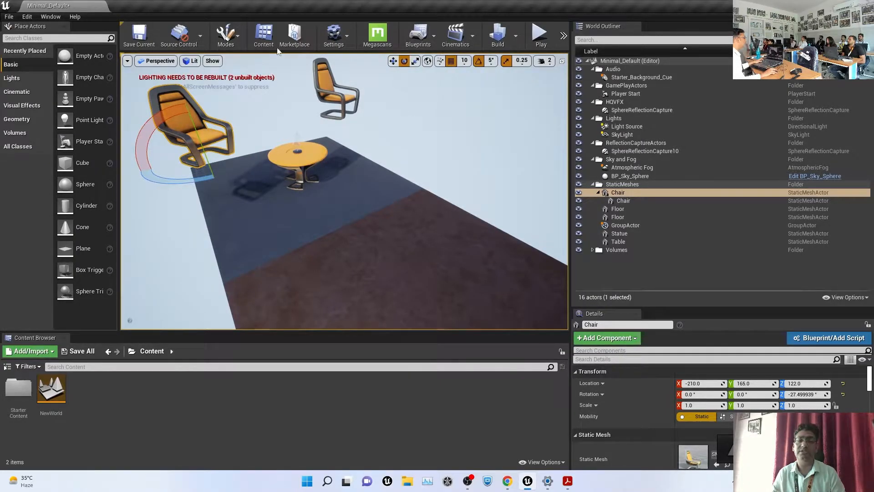
mouse_move(201, 178)
mouse_down()
mouse_move(246, 178)
mouse_move(135, 197)
mouse_move(182, 196)
mouse_move(187, 179)
mouse_up()
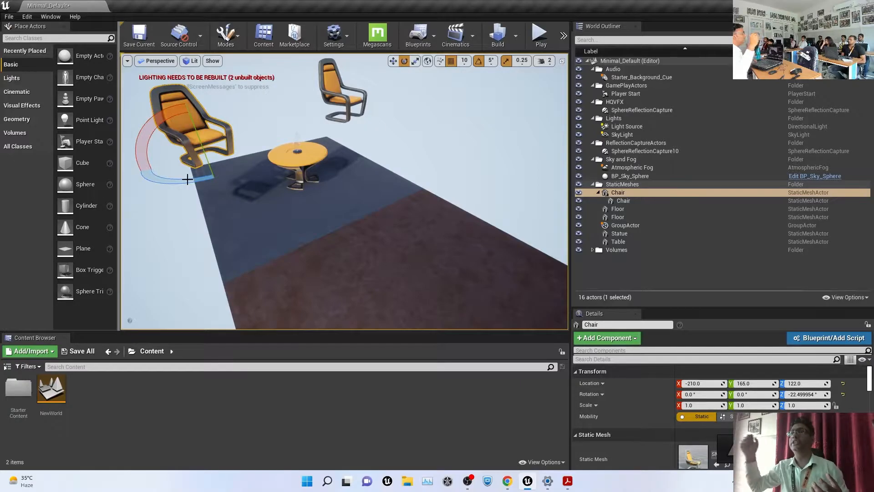
alt+drag(268, 191, 255, 184)
key(w)
scroll(344, 212, down, 6)
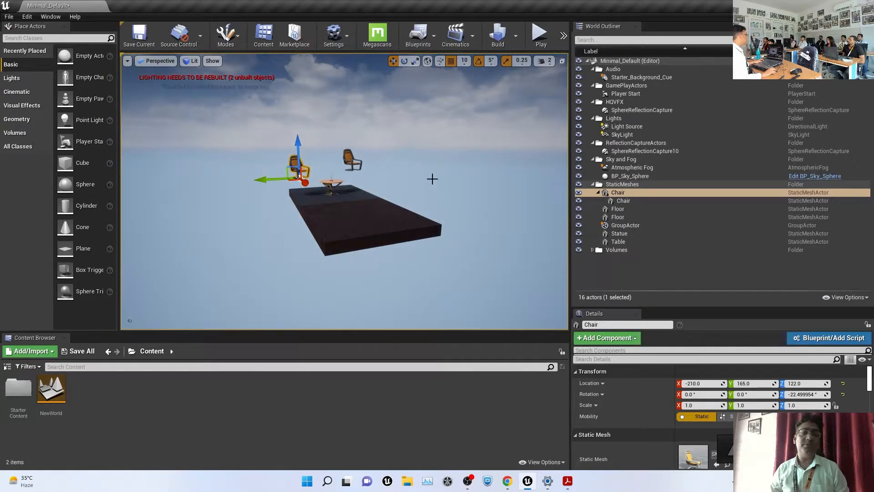
scroll(320, 172, up, 4)
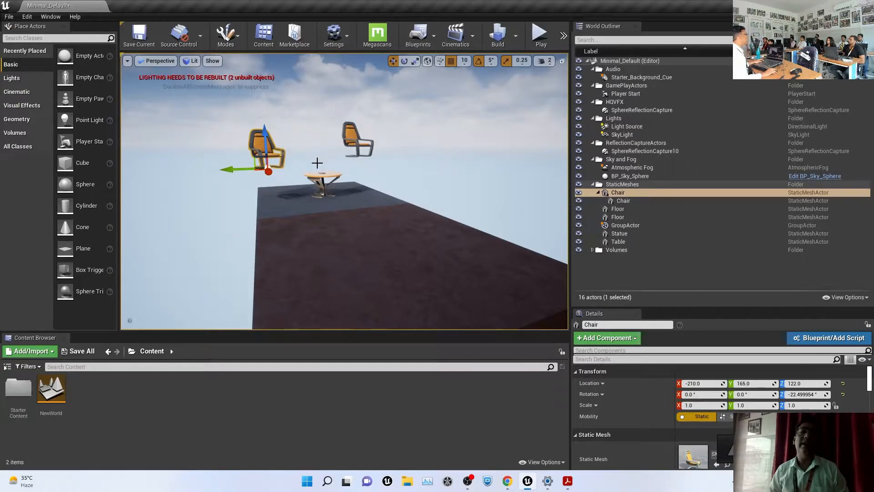
Tilt the right floating chair sideways by about 35 degrees
mouse_move(411, 174)
right_down()
mouse_move(390, 179)
mouse_move(399, 174)
right_up()
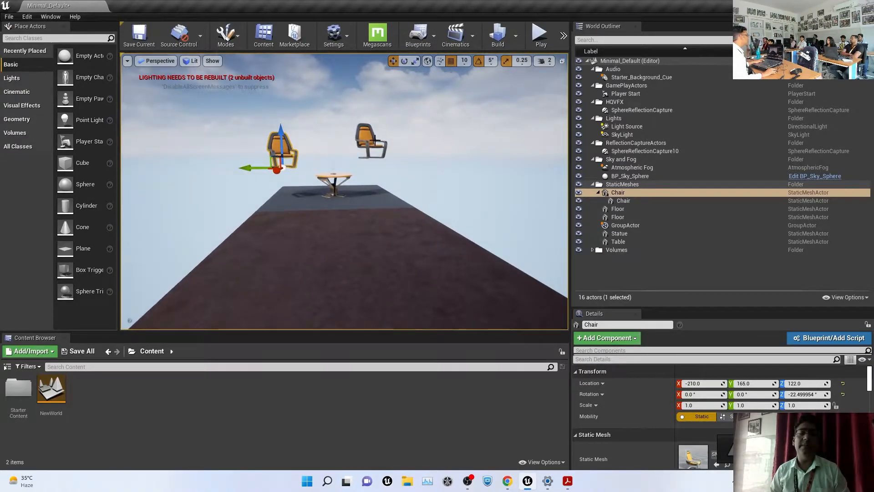
click(411, 174)
click(372, 143)
key(e)
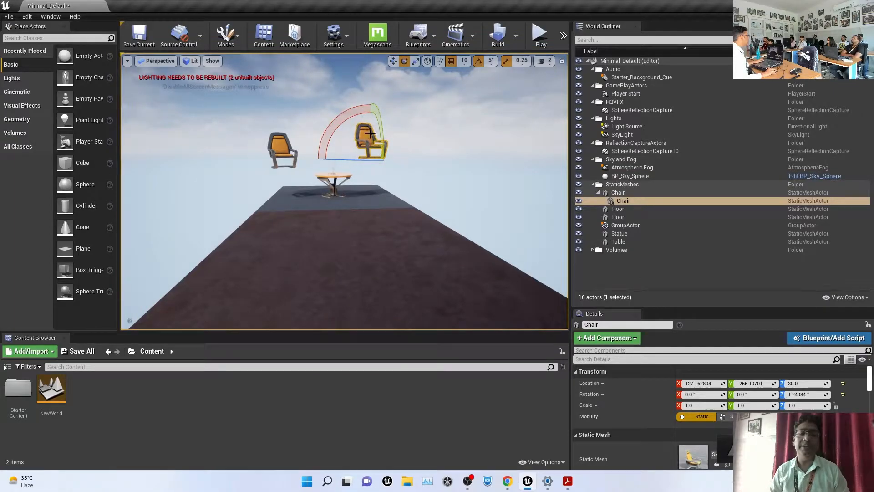
right_drag(369, 134, 346, 134)
right_drag(355, 100, 359, 100)
drag(361, 119, 339, 144)
Lift the left chair from height 122 to 152
click(450, 136)
key(w)
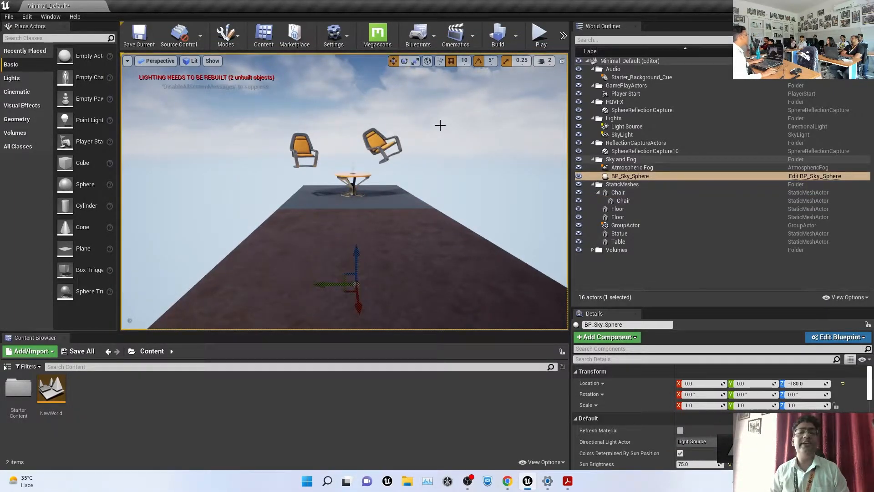
scroll(424, 130, up, 5)
middle_drag(478, 116, 484, 69)
right_drag(484, 69, 479, 57)
right_drag(427, 252, 422, 241)
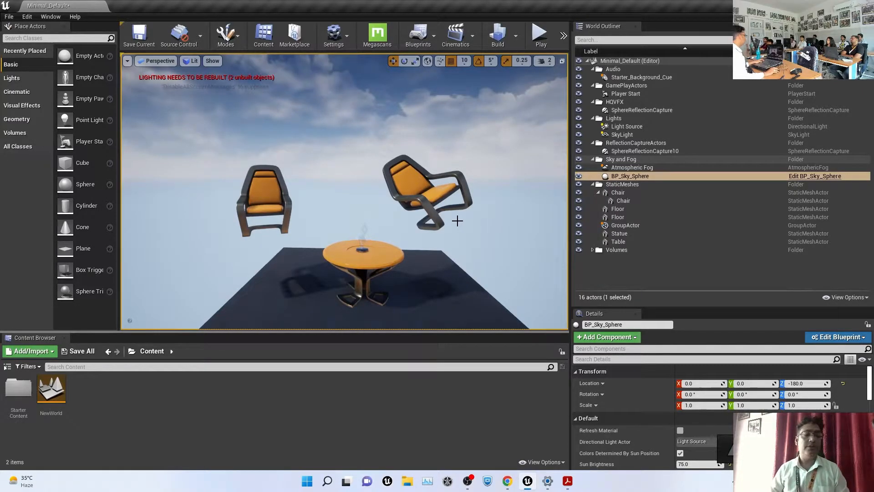
click(278, 202)
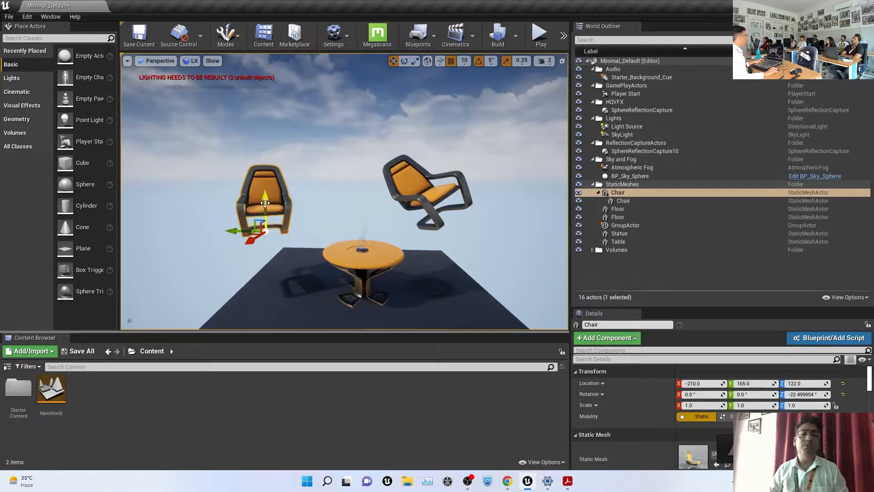
drag(266, 198, 252, 181)
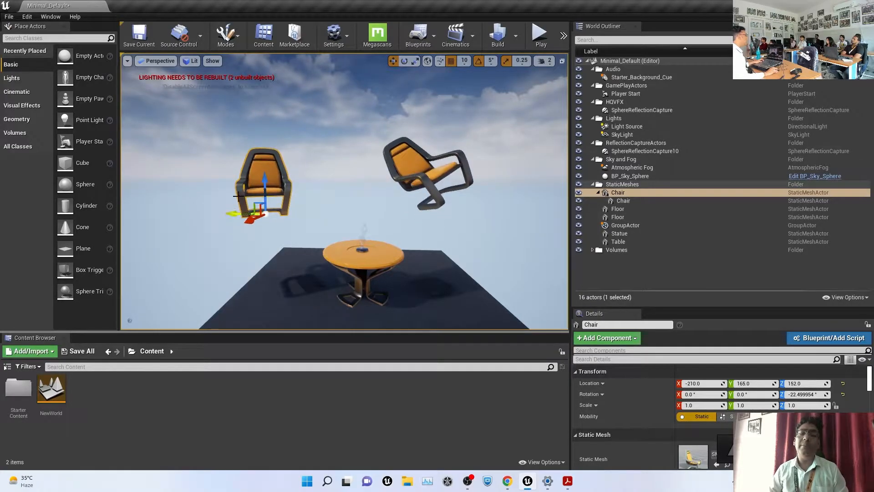
Toggle the world/local axes button and select the tilted right chair
scroll(215, 215, up, 5)
scroll(215, 216, down, 3)
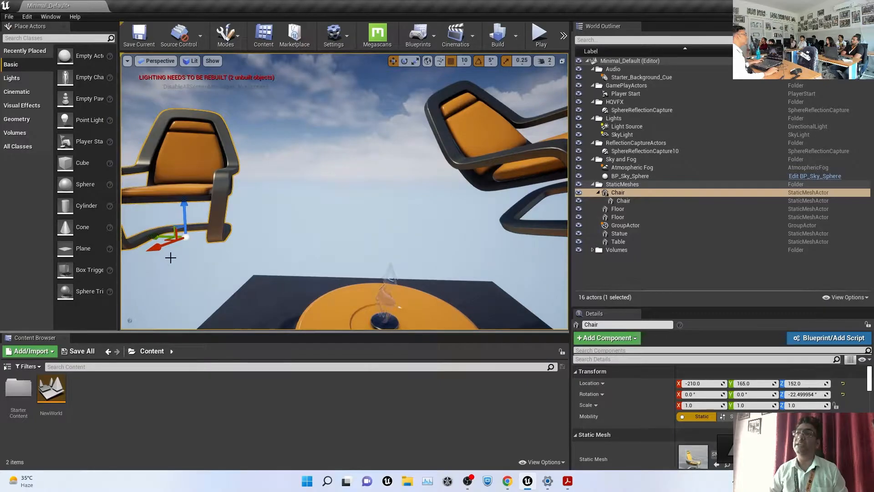
scroll(170, 258, down, 4)
scroll(170, 257, up, 1)
scroll(171, 257, down, 1)
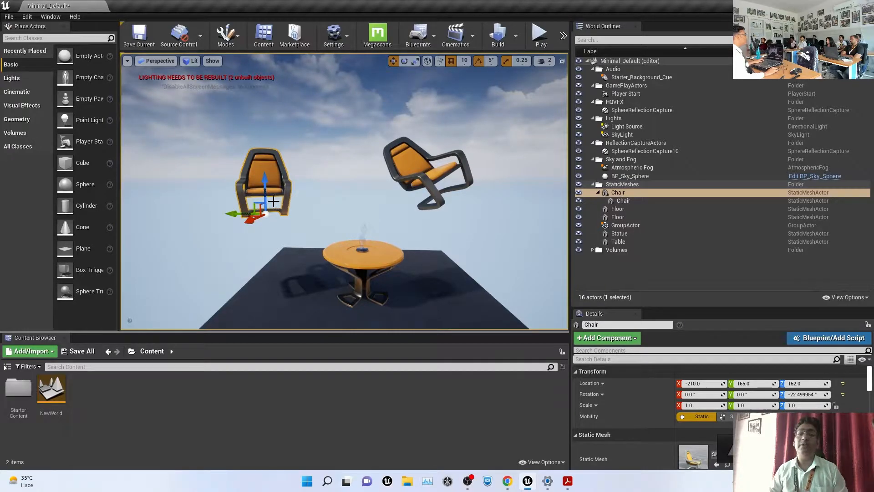
click(427, 61)
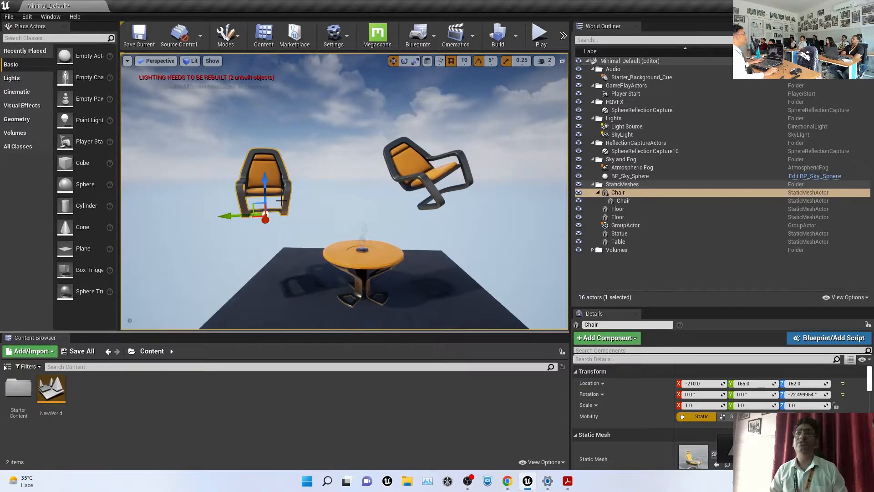
click(418, 159)
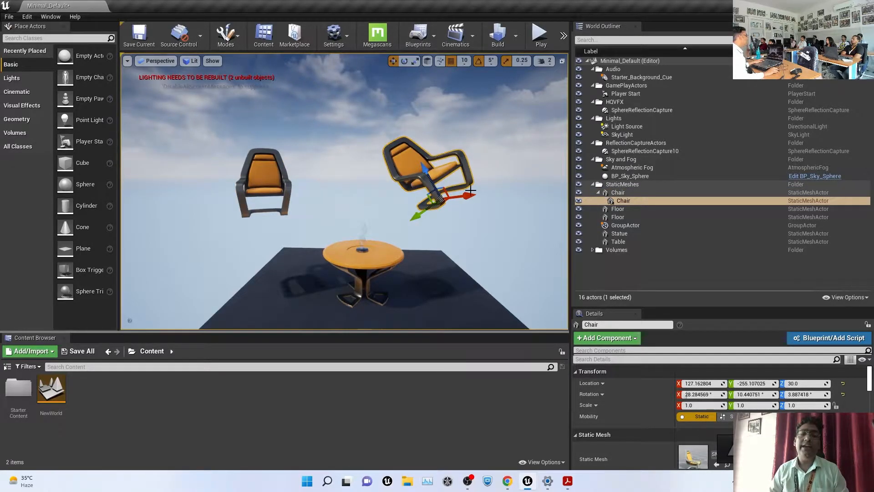
Switch the transform gizmo to local space, aligned with the chair's tilt
click(440, 62)
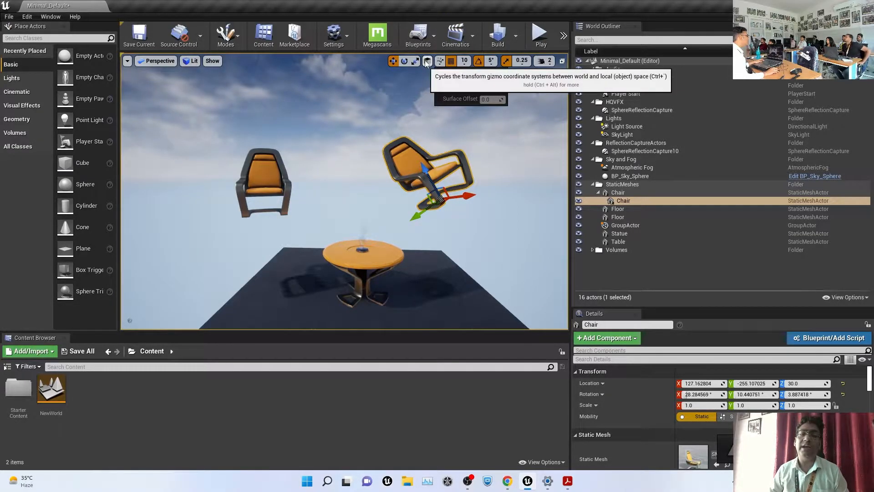
click(426, 61)
click(426, 61)
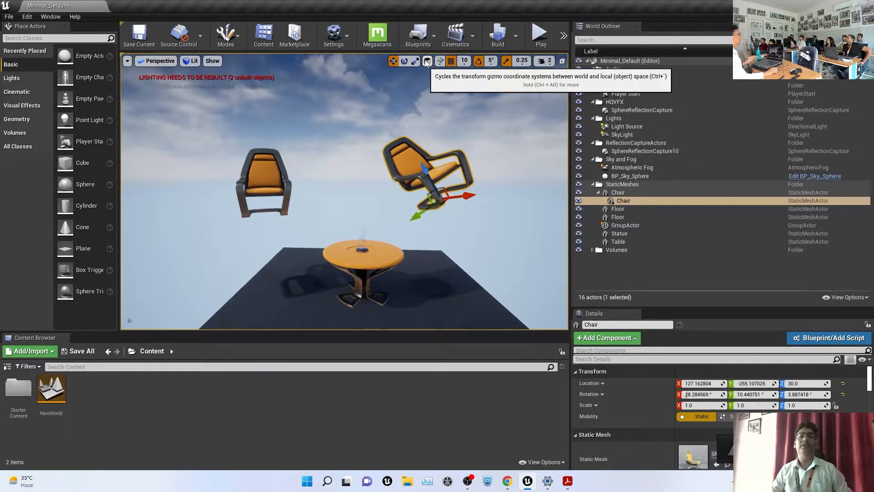
click(427, 61)
click(427, 61)
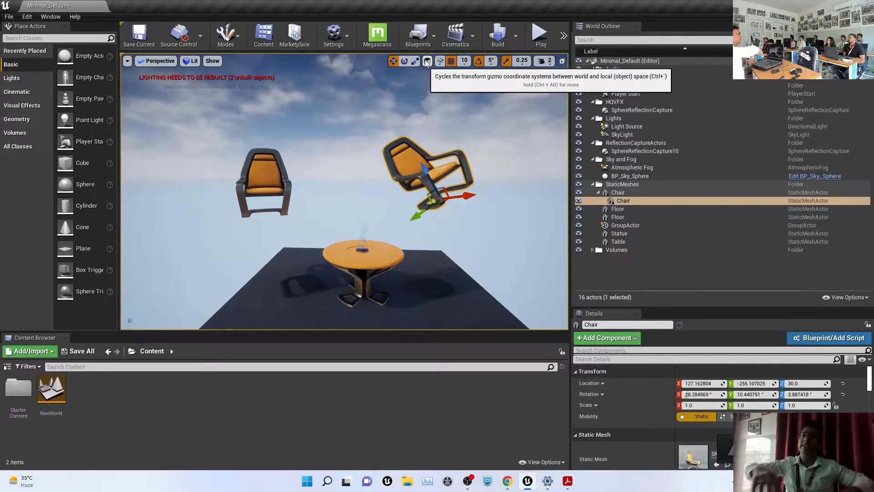
Move the tilted chair along its own axis to about Z 47, then return to world space
scroll(436, 173, up, 3)
scroll(436, 174, down, 3)
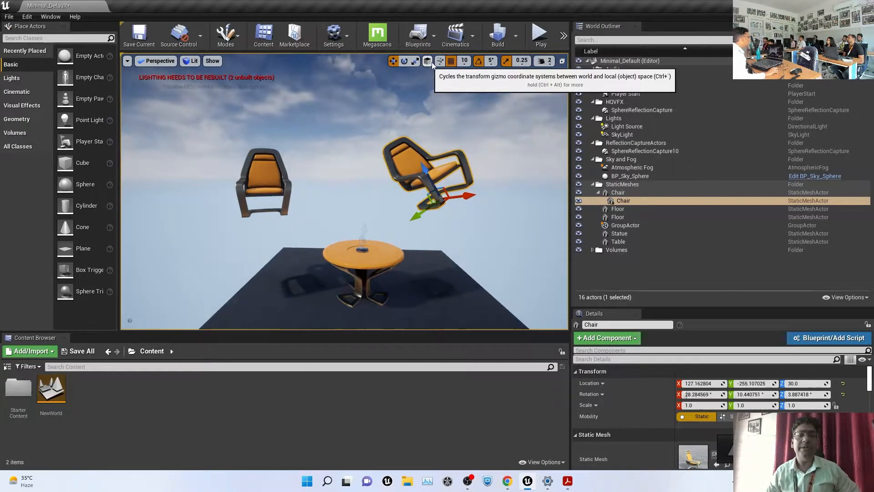
drag(427, 169, 426, 144)
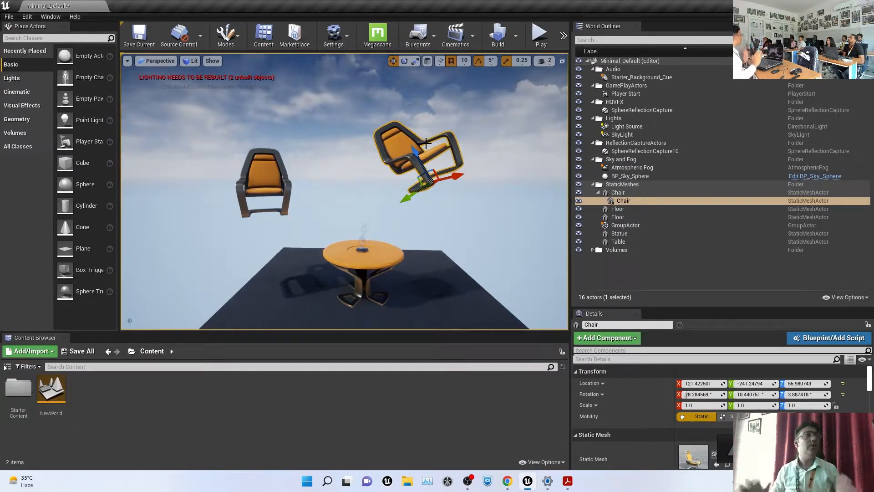
mouse_move(421, 133)
mouse_down()
mouse_move(430, 172)
mouse_move(424, 138)
mouse_up()
click(428, 62)
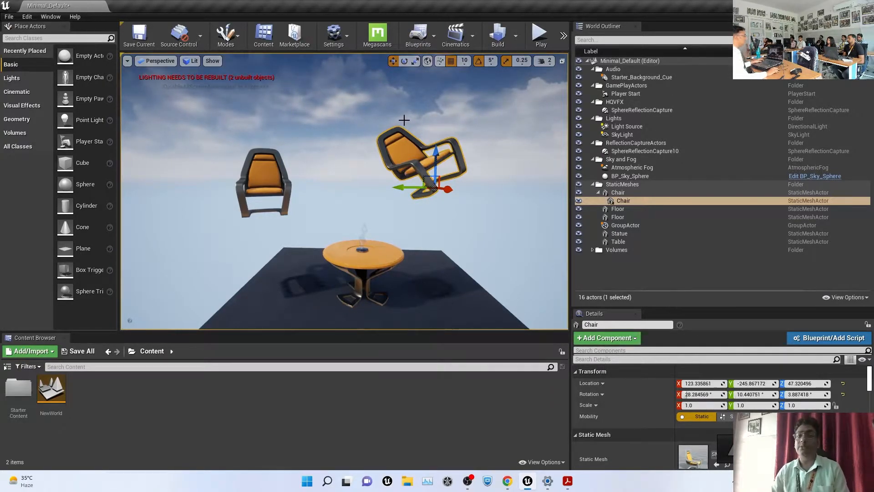
Deselect the tilted chair and drag the viewport splitter up to enlarge the Content Browser
click(159, 61)
click(196, 65)
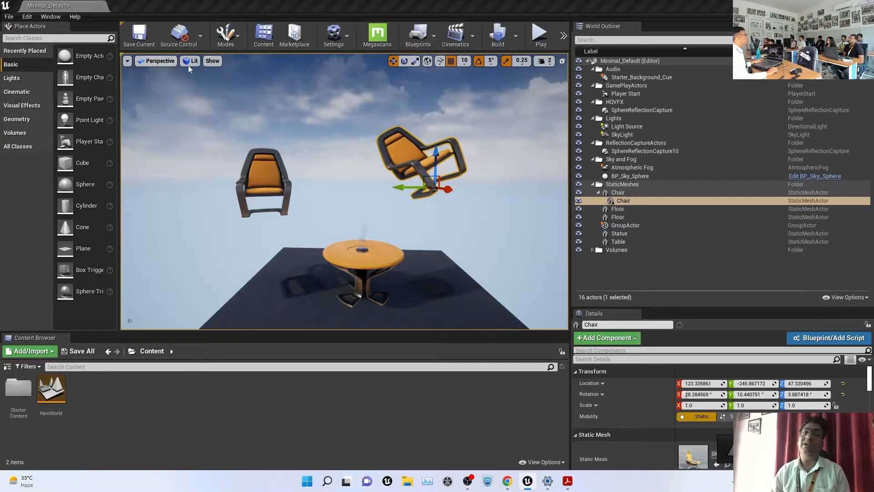
click(196, 65)
click(422, 222)
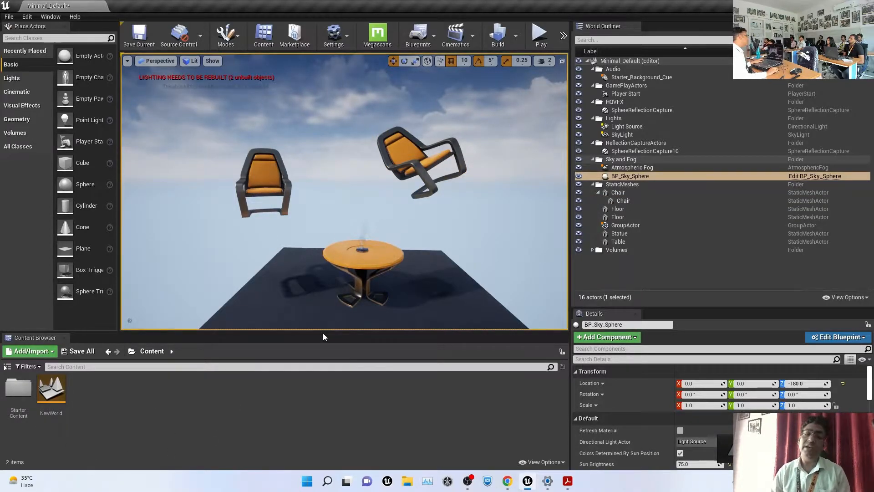
drag(323, 332, 325, 218)
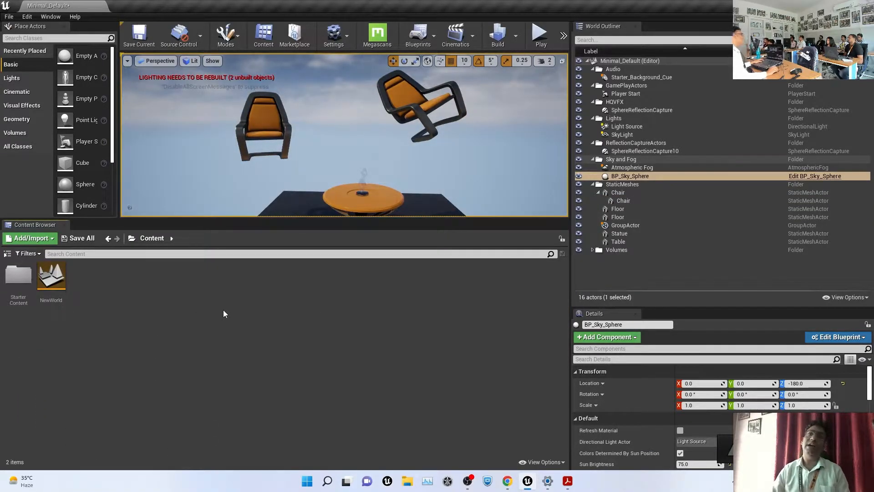
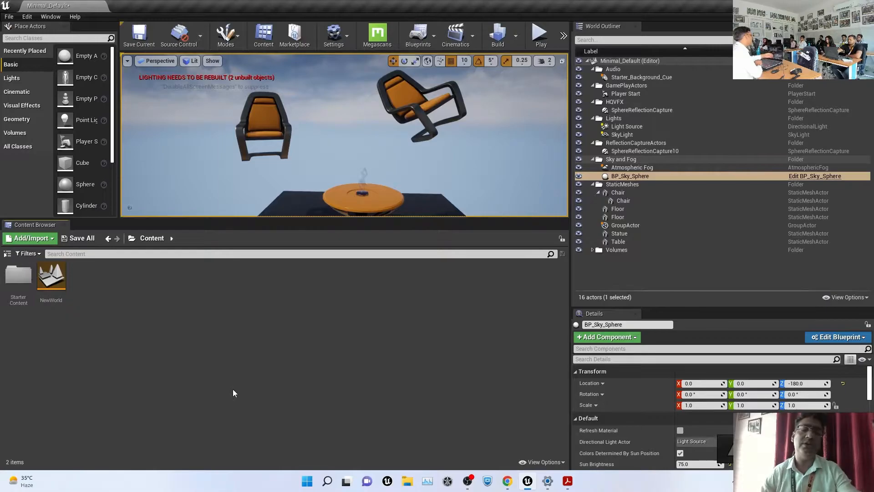
Create a folder named HQVFX in the Content Browser beside StarterContent and NewWorld
right_click(112, 300)
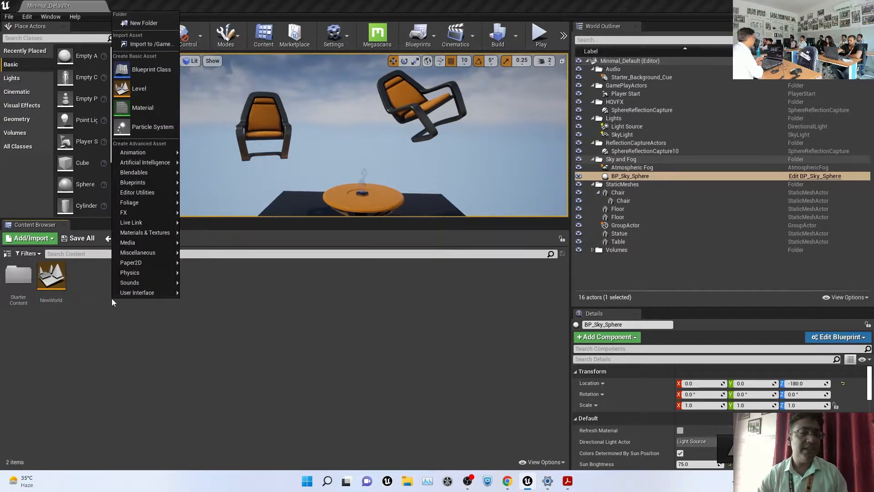
click(146, 22)
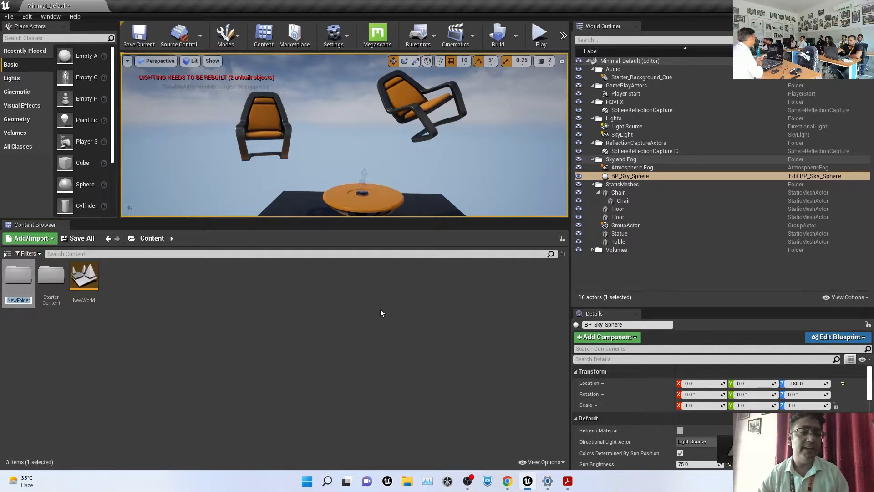
text(HQVFX)
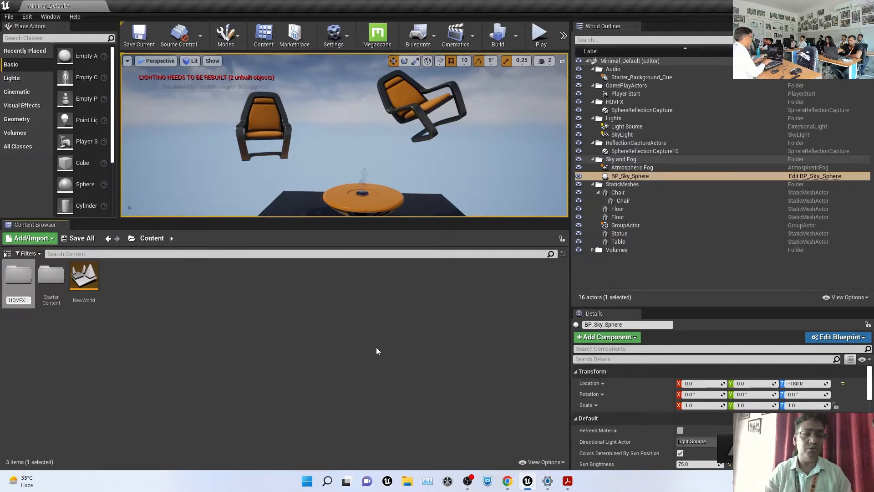
key(Return)
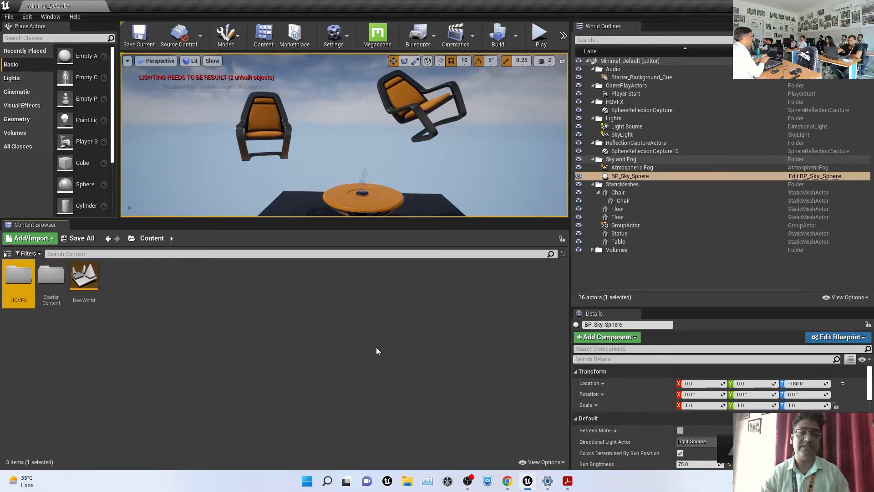
right_click(15, 289)
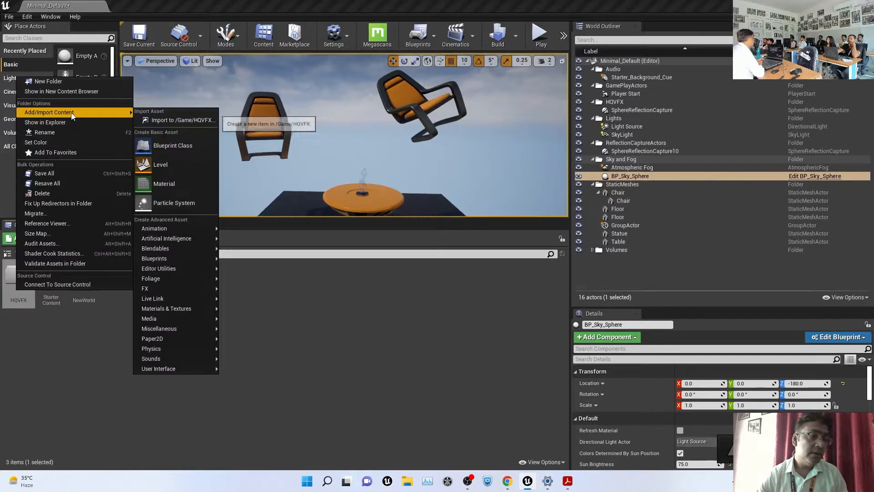
Reveal HQVFX in File Explorer, go up to the class1 project folder, and enlarge the icons
click(64, 122)
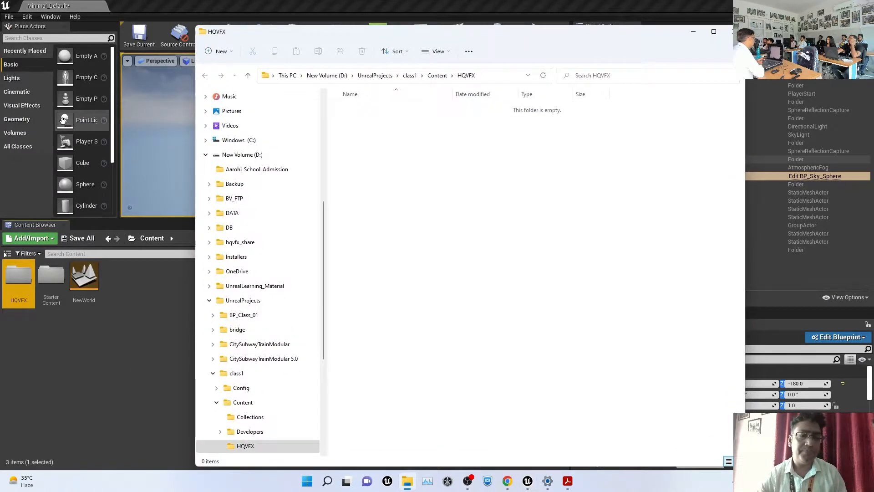
click(205, 155)
click(202, 99)
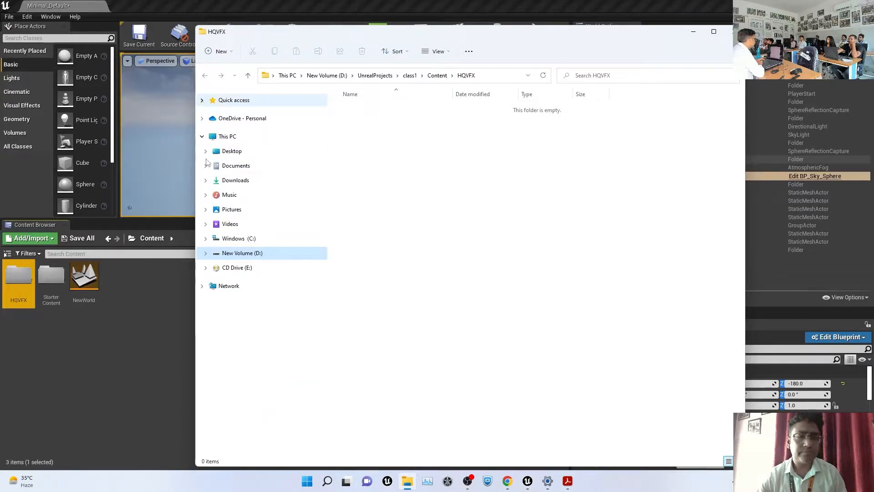
click(201, 136)
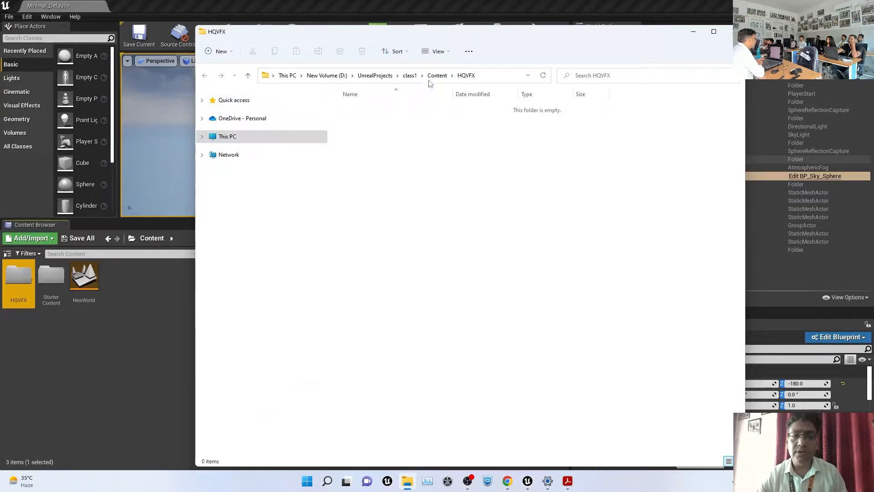
click(410, 75)
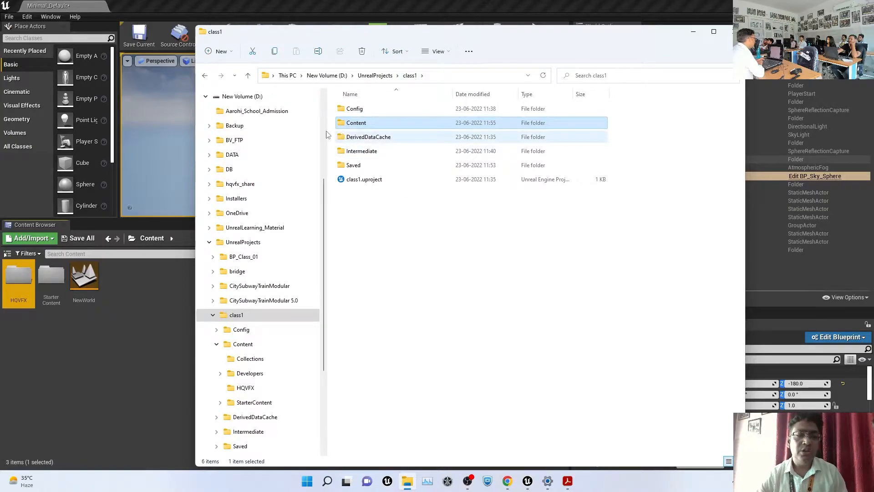
click(205, 96)
click(514, 288)
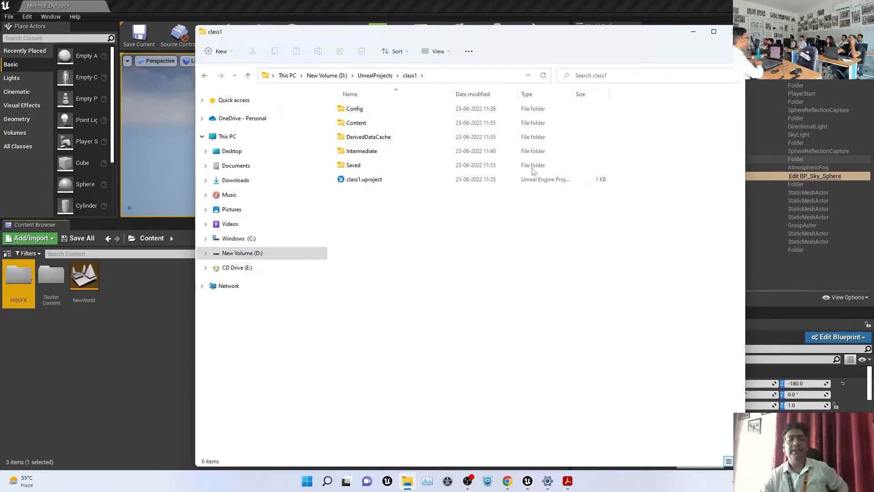
ctrl+scroll(516, 227, up, 4)
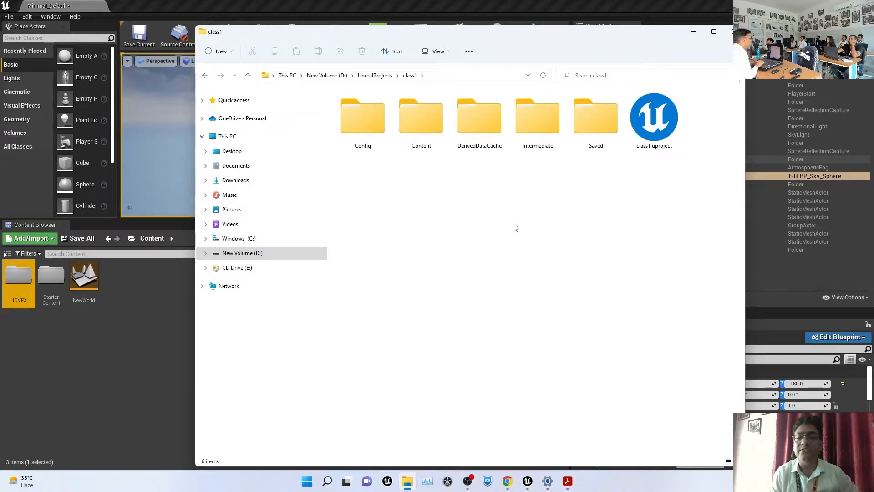
click(202, 137)
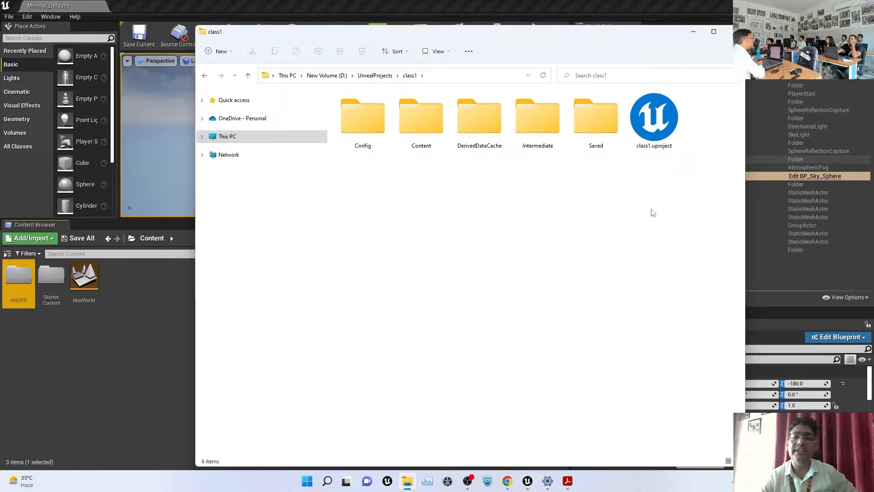
Select the Config and Content folders and class1.uproject, then open Content
drag(688, 183, 371, 123)
click(439, 225)
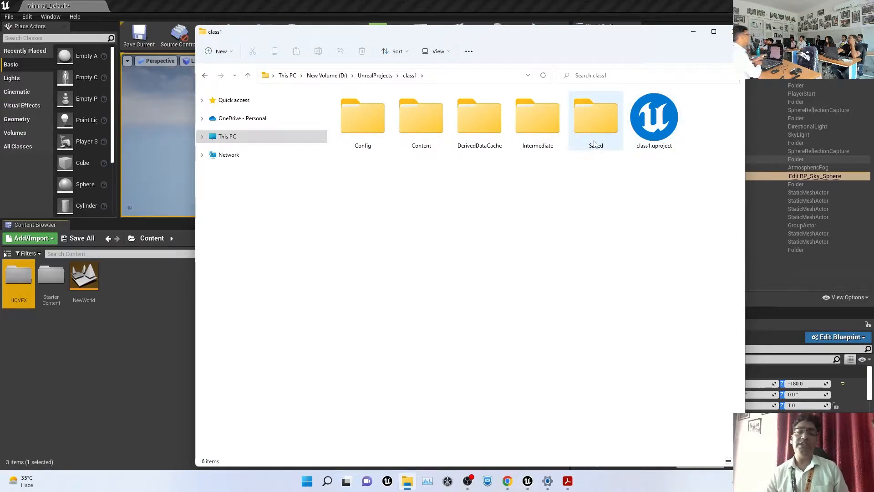
click(355, 131)
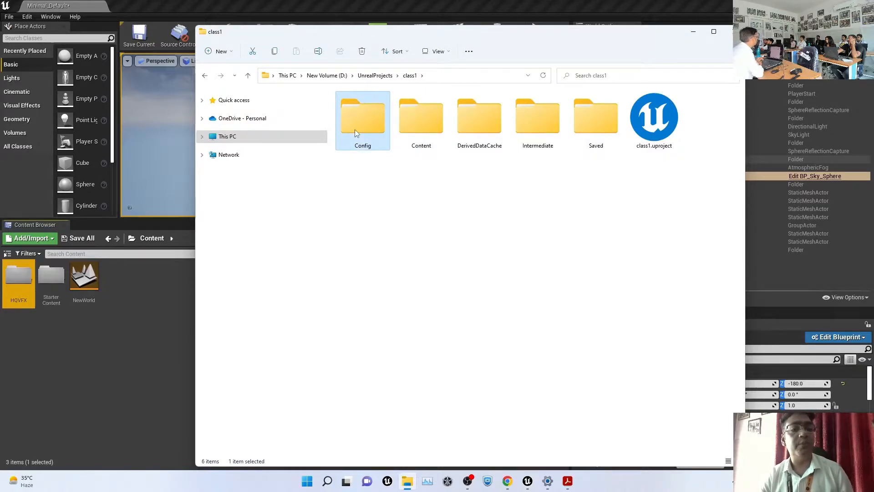
click(420, 118)
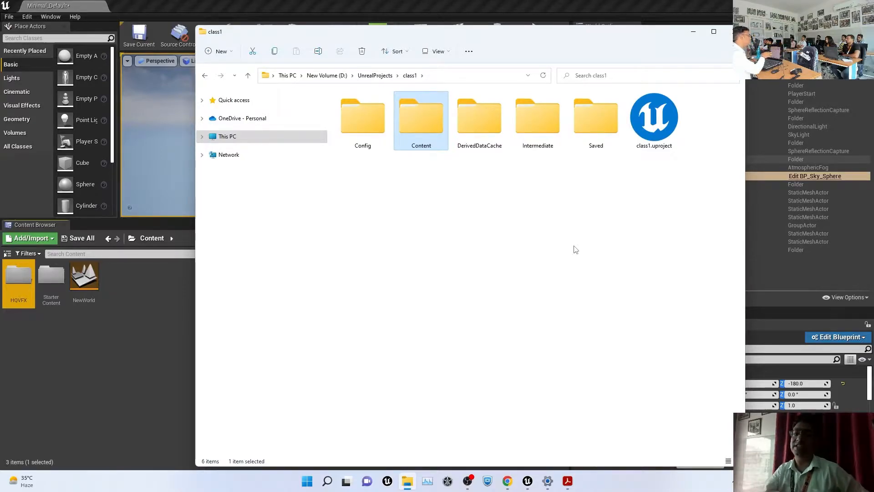
click(422, 172)
drag(423, 165, 346, 128)
click(670, 127)
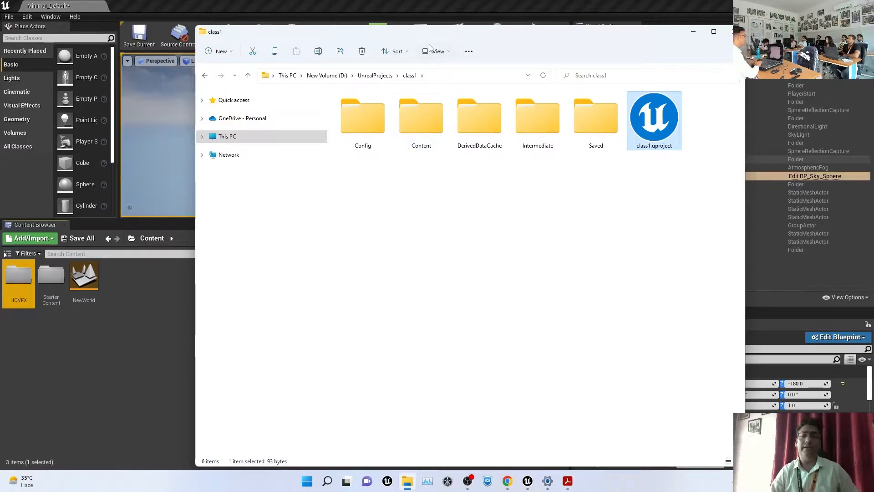
double_click(415, 116)
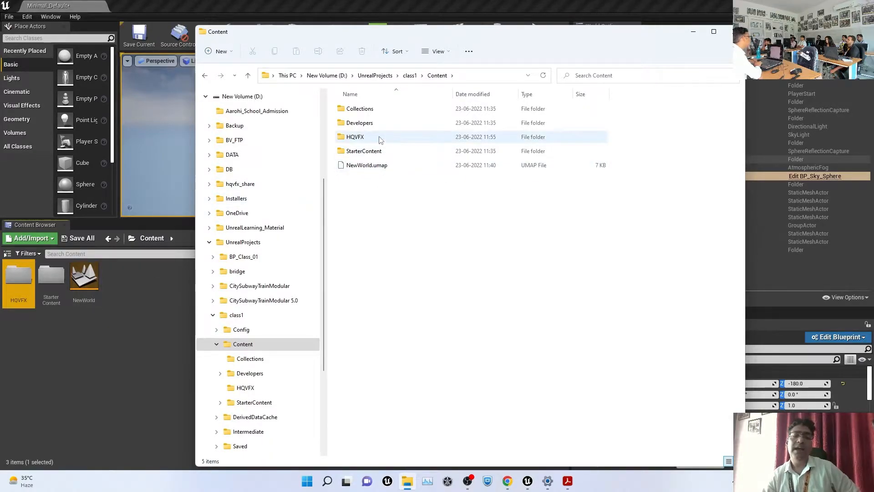
Browse into HQVFX, StarterContent and Blueprints, then return to the class1 folder
double_click(360, 138)
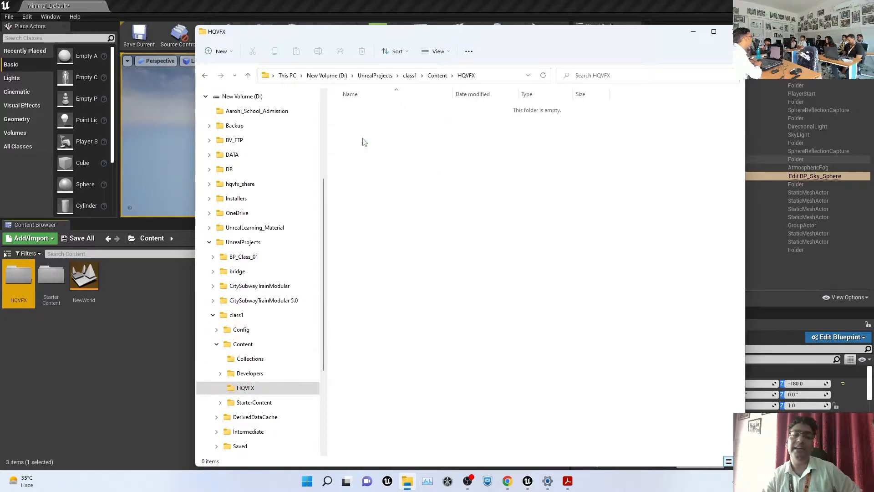
click(436, 75)
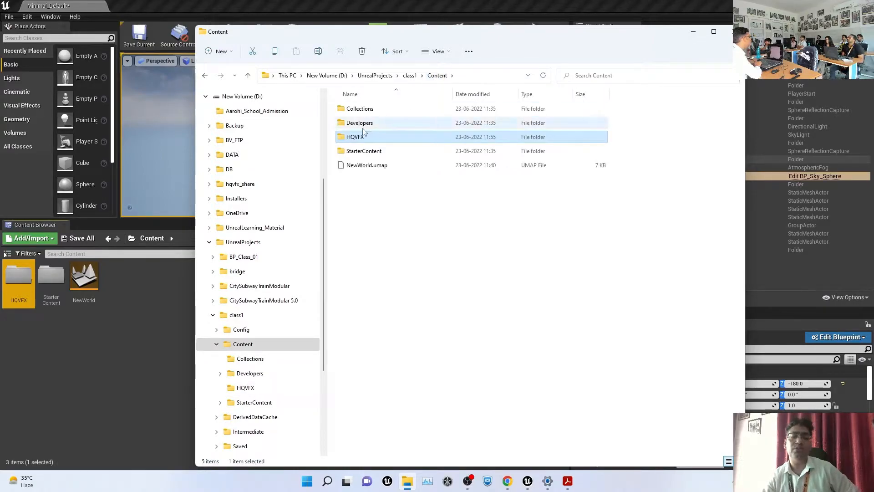
double_click(363, 151)
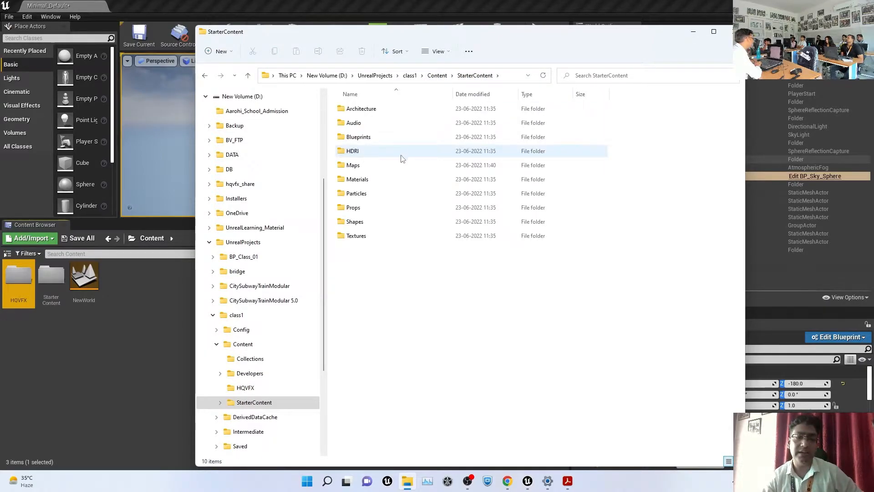
double_click(362, 140)
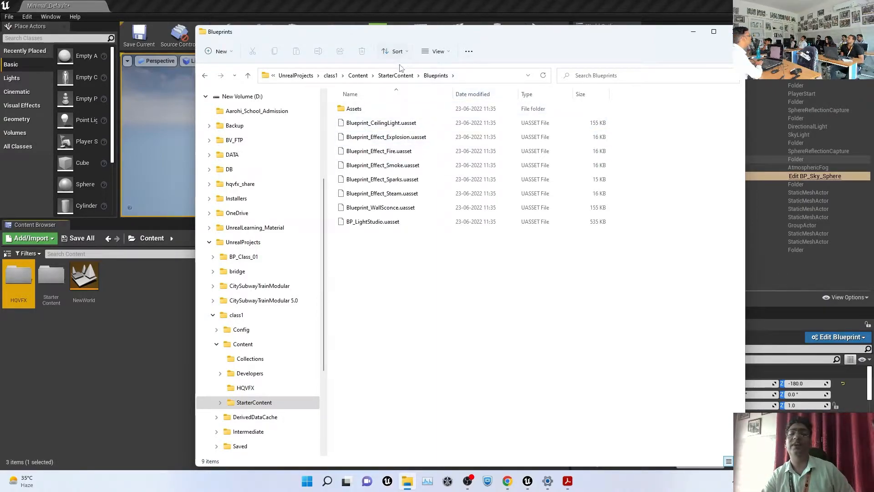
click(395, 75)
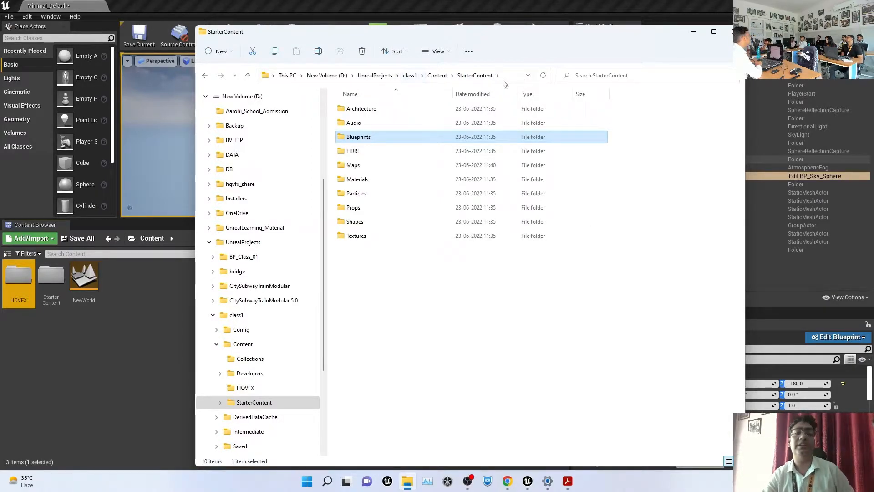
click(437, 75)
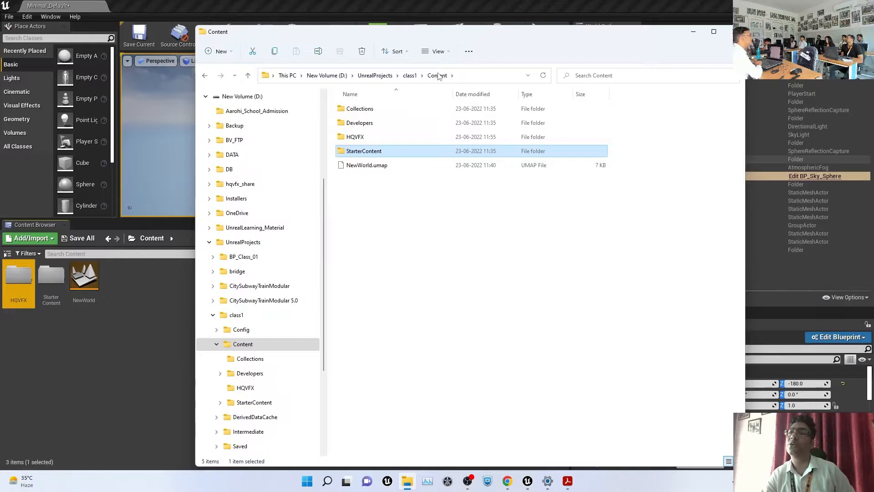
click(411, 76)
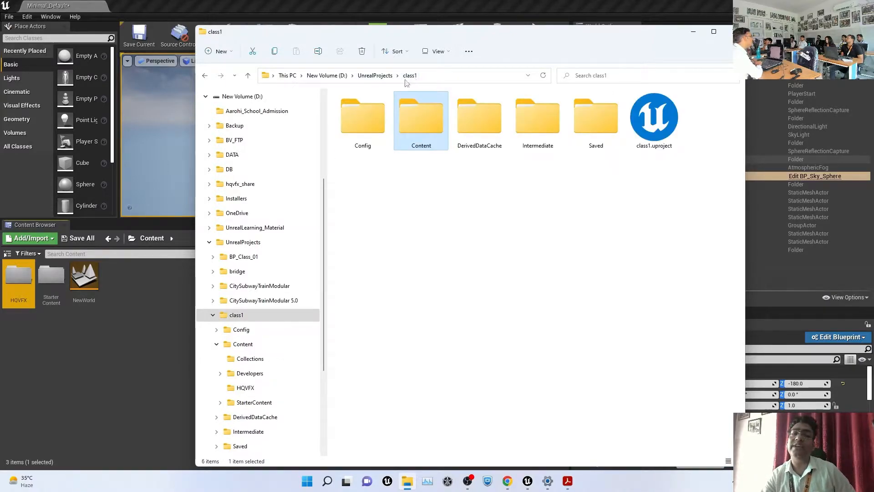
Open the Config folder and select DefaultEngine.ini
click(359, 120)
double_click(359, 119)
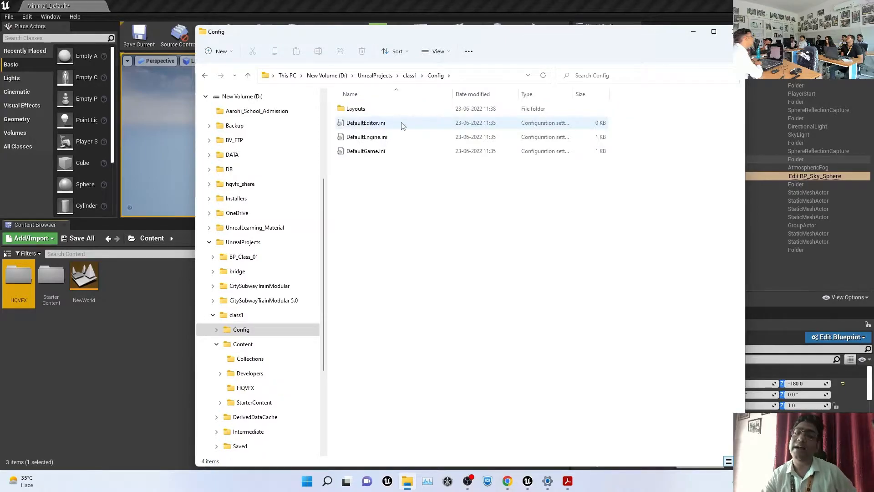
click(352, 136)
Read DefaultEngine.ini in Notepad, close it, and return to the class1 folder
right_click(355, 134)
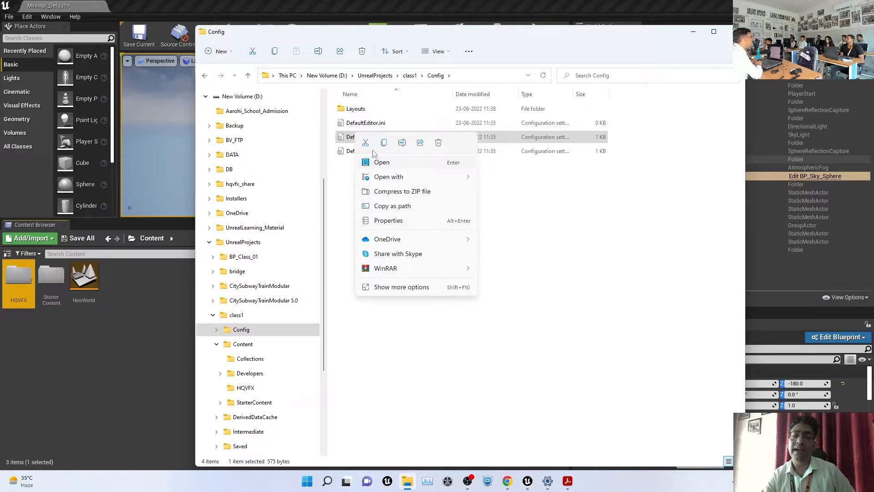
click(554, 255)
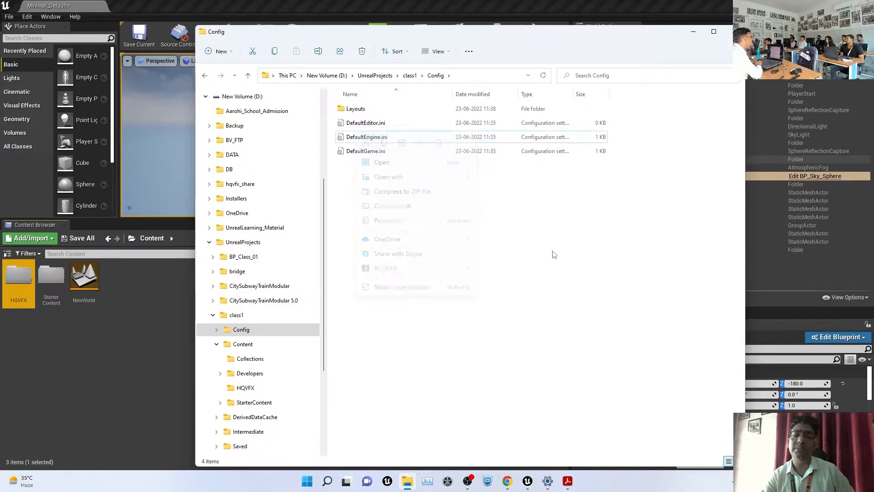
double_click(364, 136)
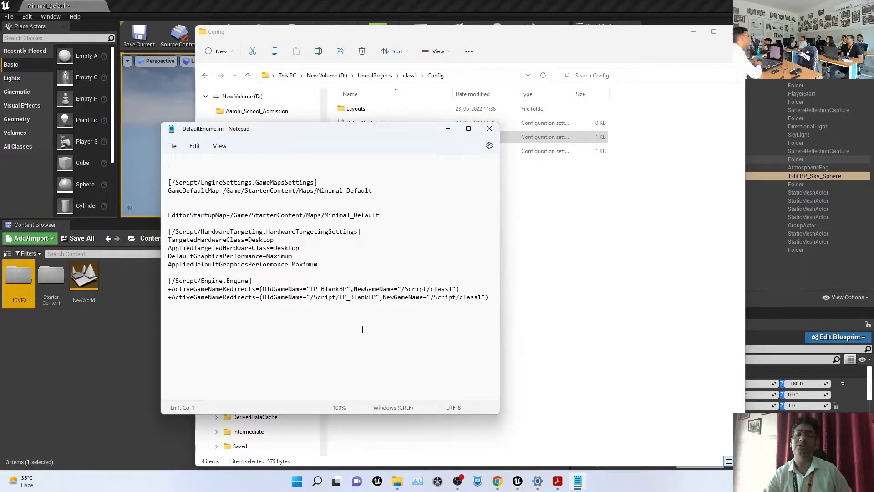
click(489, 128)
click(408, 76)
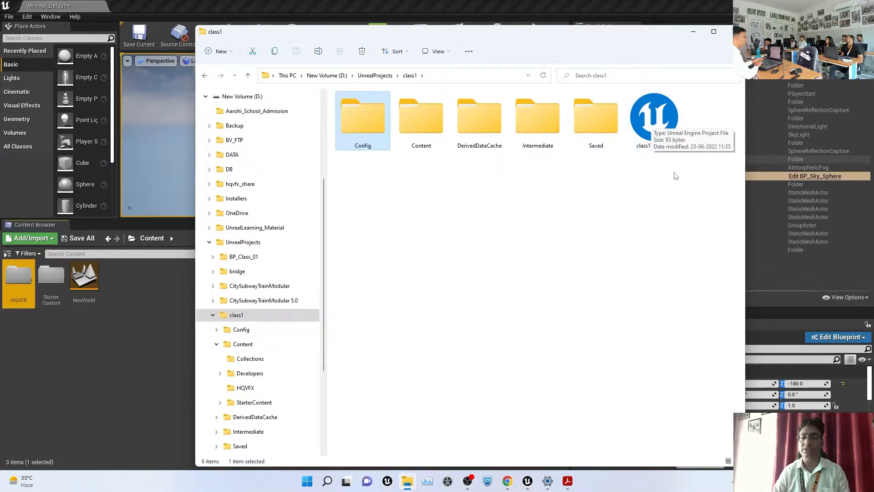
Launch Notepad and drop class1.uproject into it to read the project settings
click(307, 483)
text(notepad)
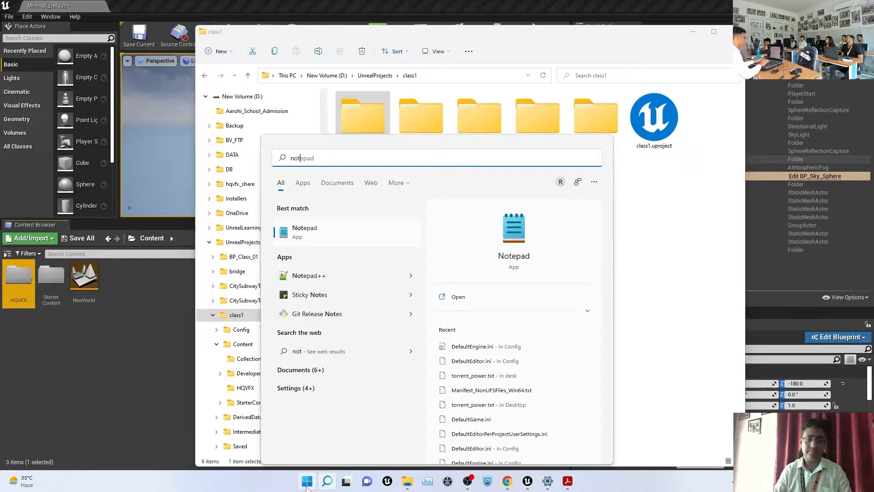
key(Return)
drag(645, 143, 267, 341)
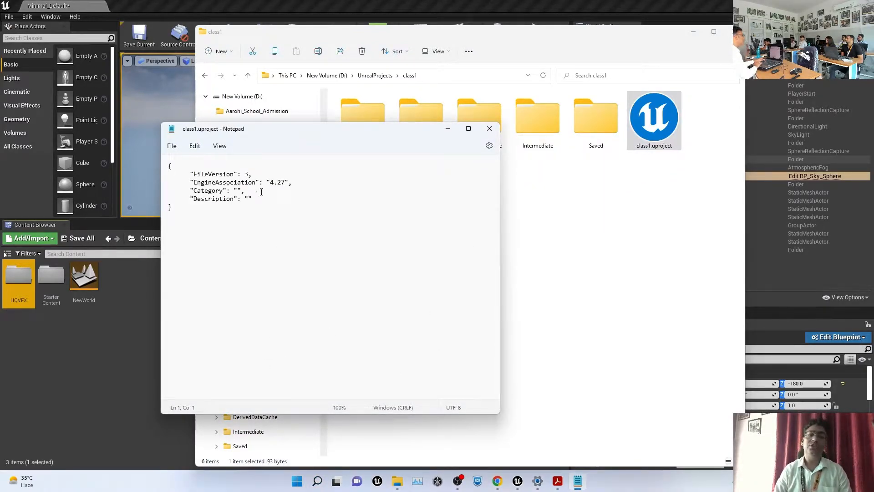
Open Content\NewWorld.umap in maximized Notepad, scroll through its binary data, and close Notepad
click(571, 167)
click(427, 122)
double_click(426, 121)
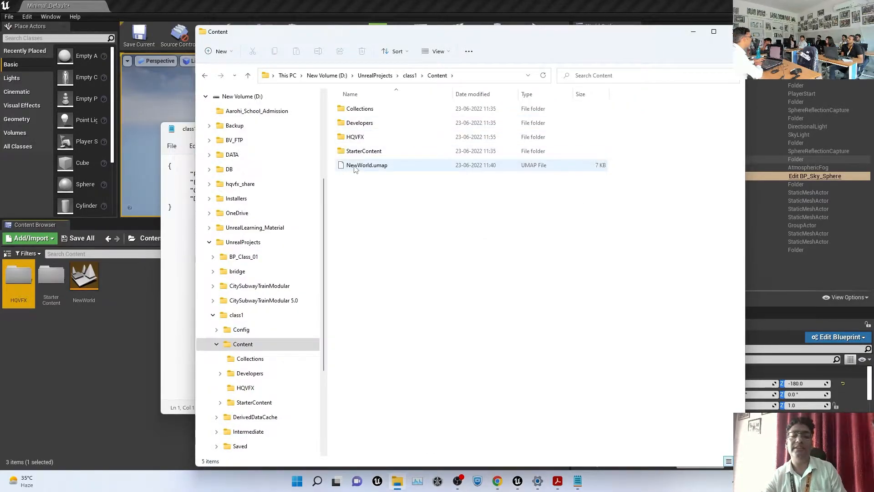
drag(364, 165, 185, 244)
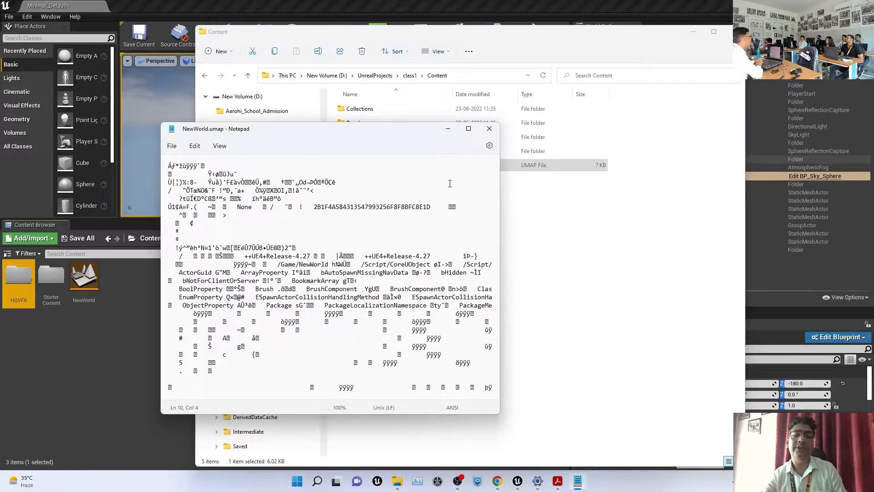
click(468, 128)
scroll(669, 282, down, 1)
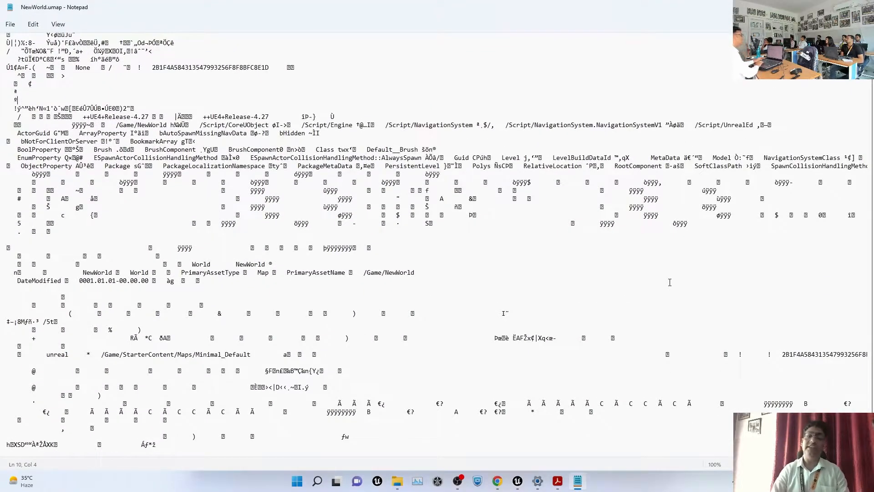
scroll(670, 282, up, 1)
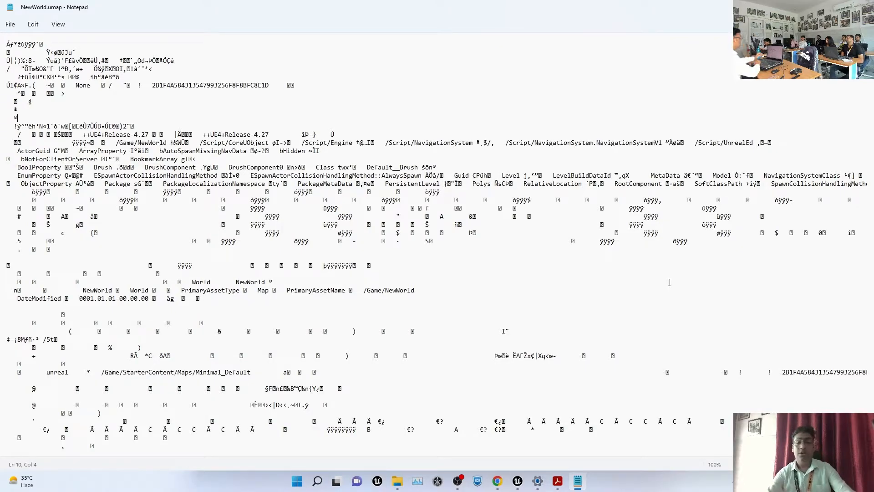
key(alt+F4)
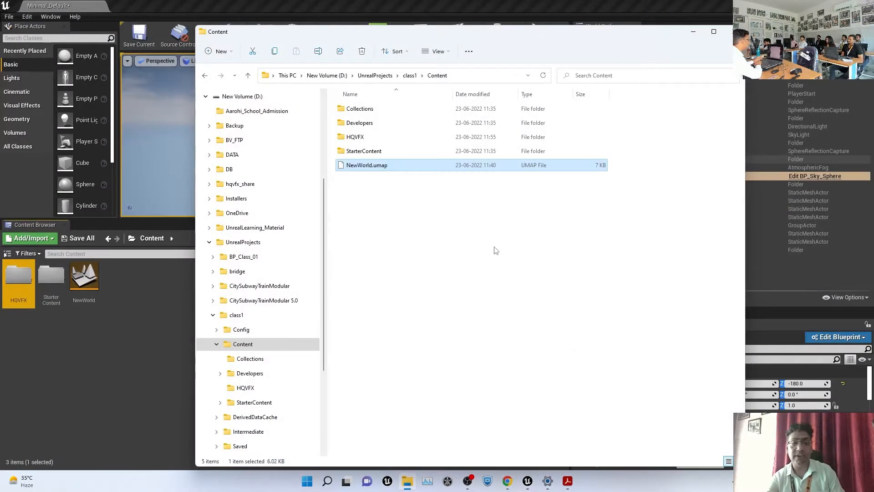
Close File Explorer, filter the Content Browser for 'grass', and enlarge the 3D viewport
click(495, 247)
click(729, 32)
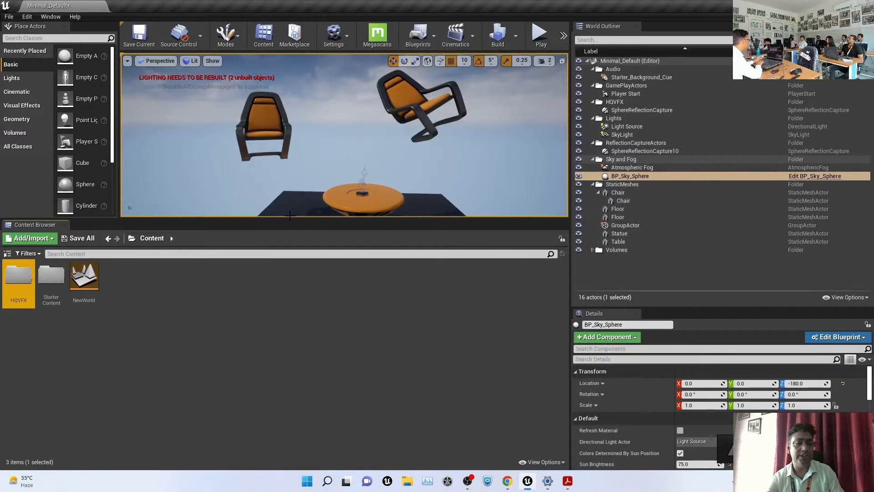
click(239, 269)
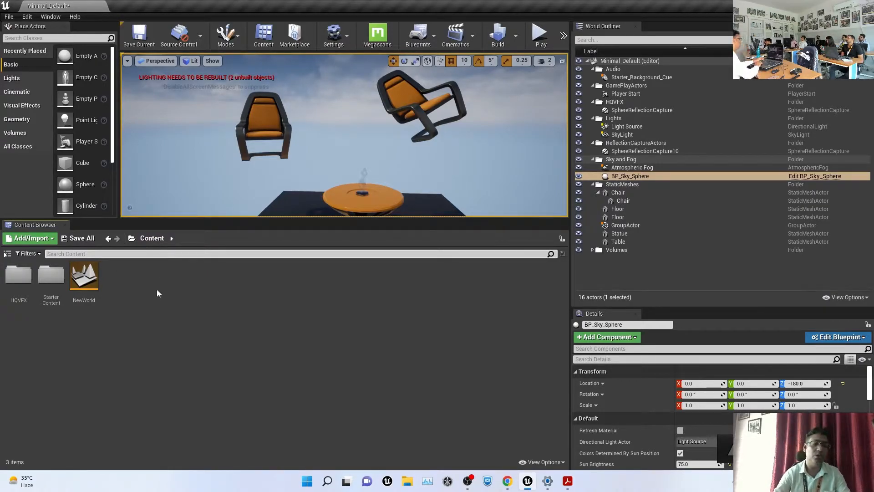
text(grass)
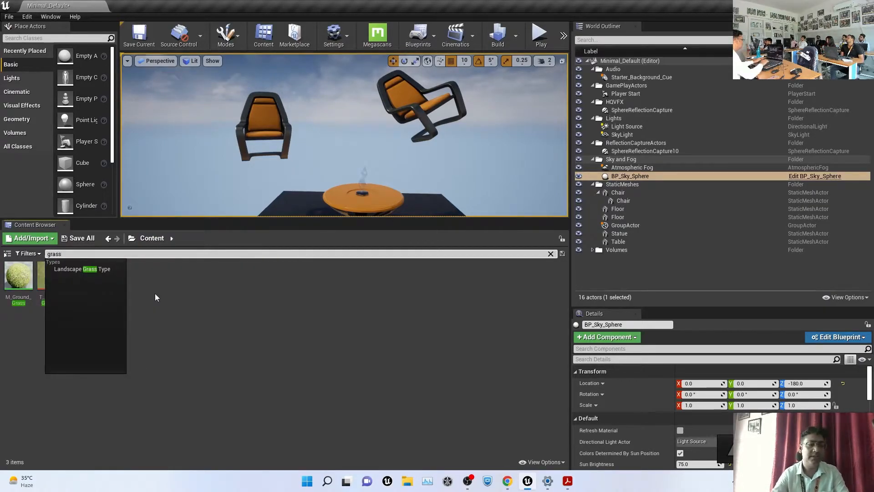
click(381, 400)
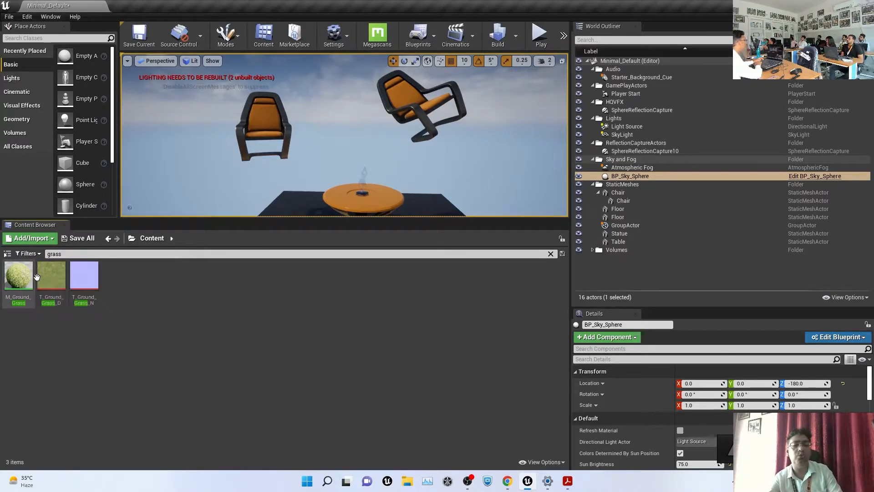
mouse_move(52, 281)
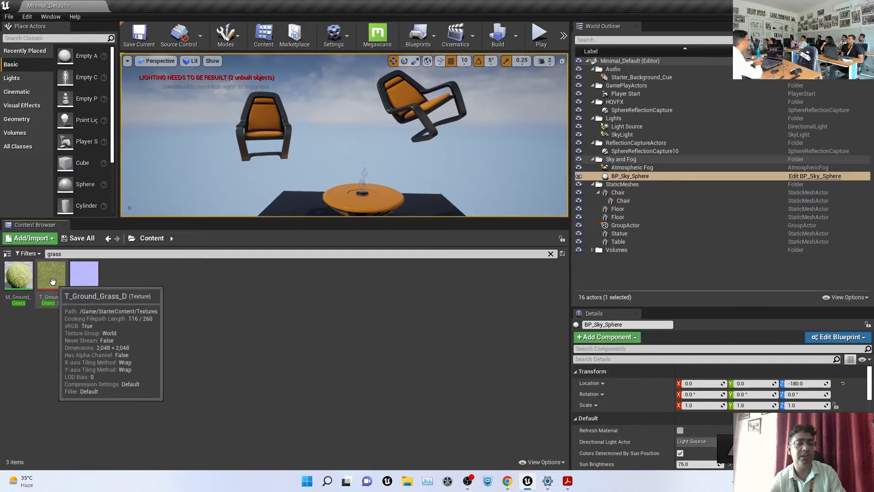
mouse_move(85, 272)
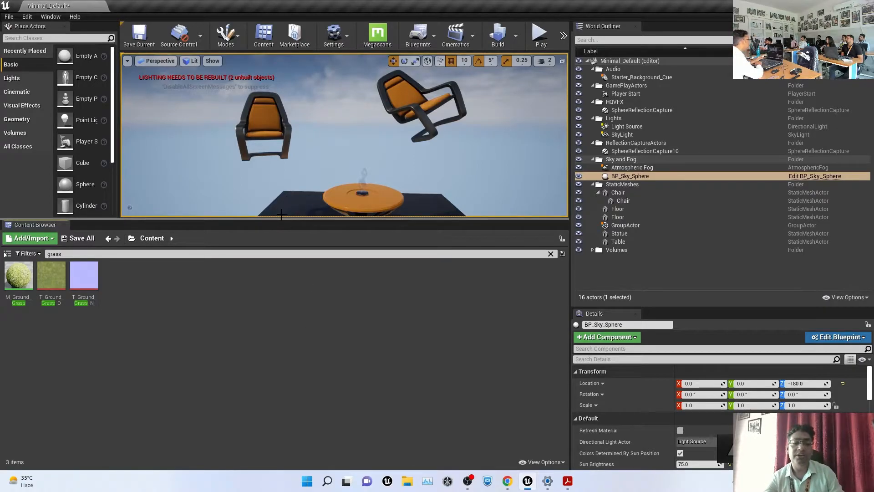
drag(275, 219, 275, 350)
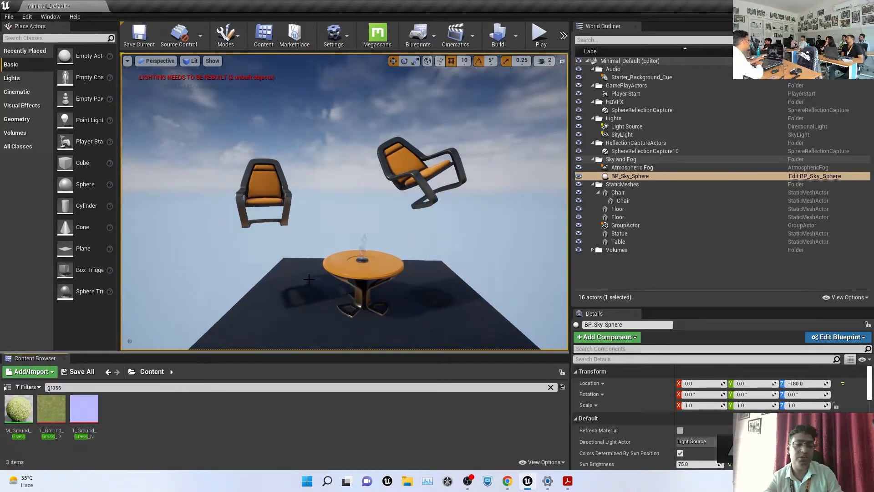
scroll(309, 279, down, 3)
Apply M_Ground_Grass to the near floor slab and the remaining dark floor
click(15, 404)
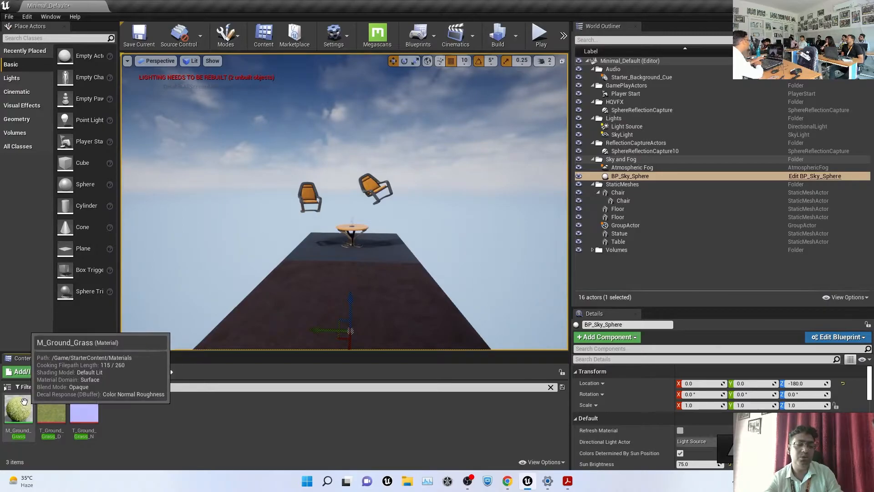
drag(15, 404, 319, 296)
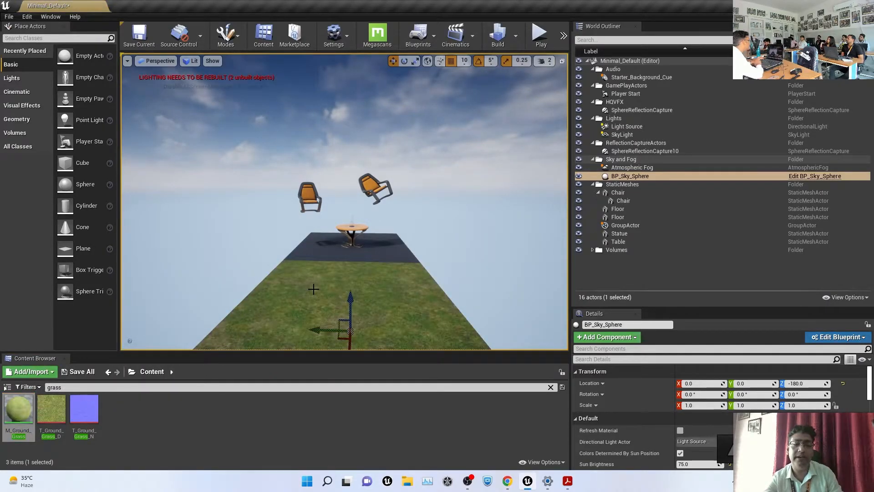
scroll(277, 292, down, 2)
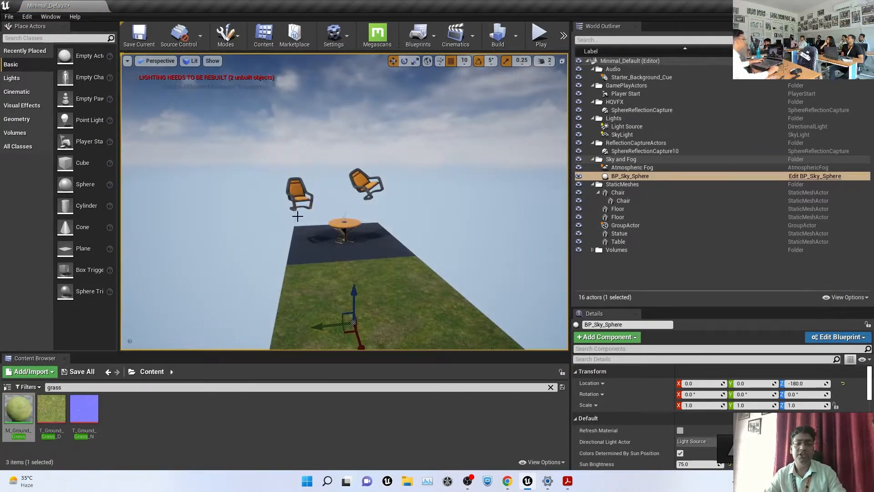
right_click(383, 284)
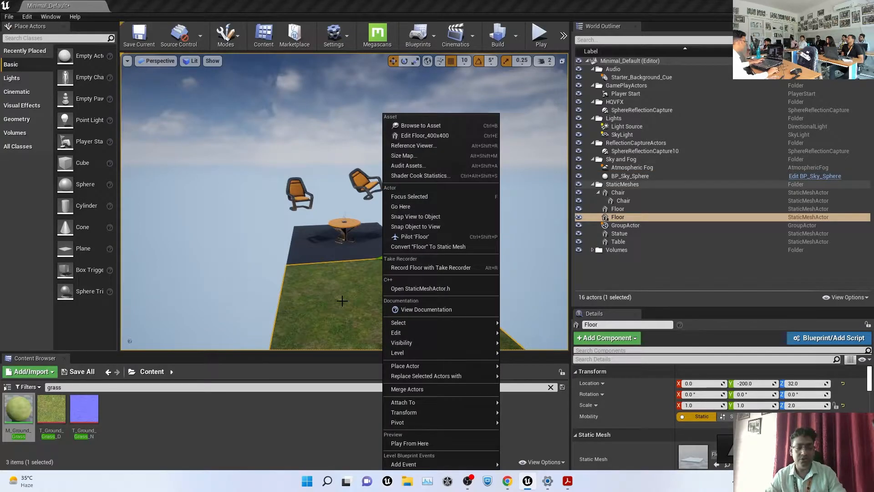
click(311, 259)
alt+drag(215, 312, 257, 305)
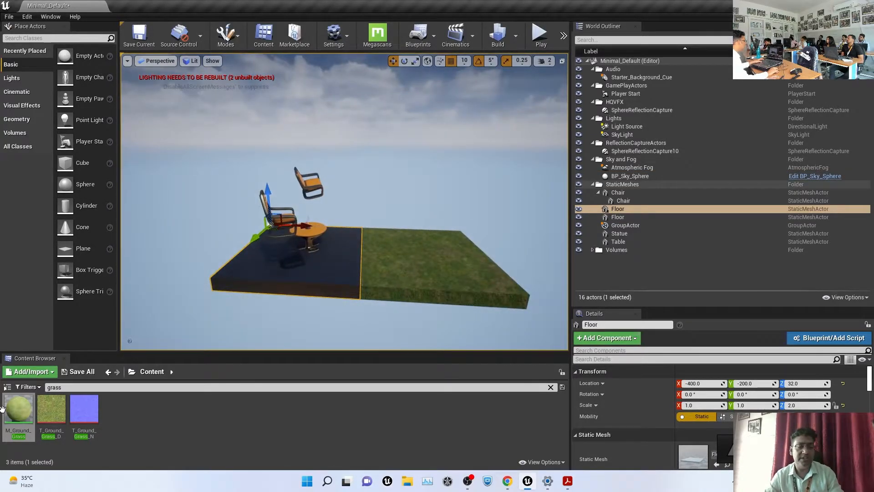
drag(20, 410, 340, 270)
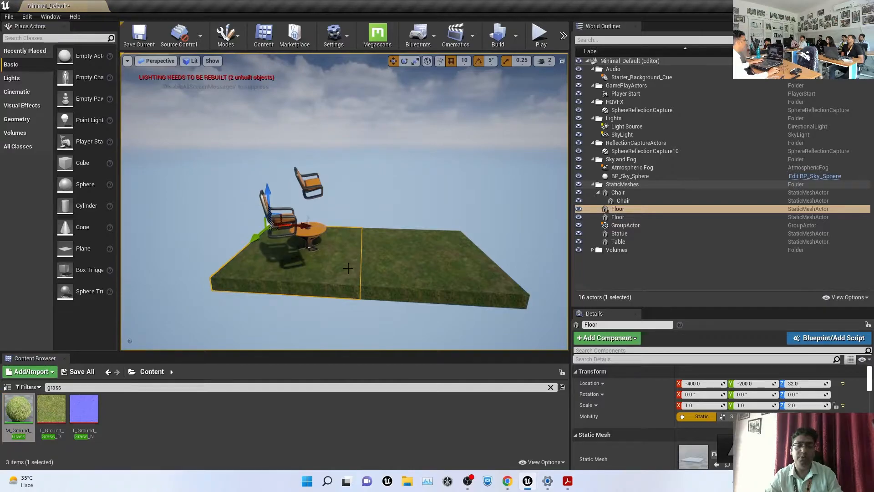
Frame the table and orbit around it, then bring up the lecture slides PDF
click(319, 228)
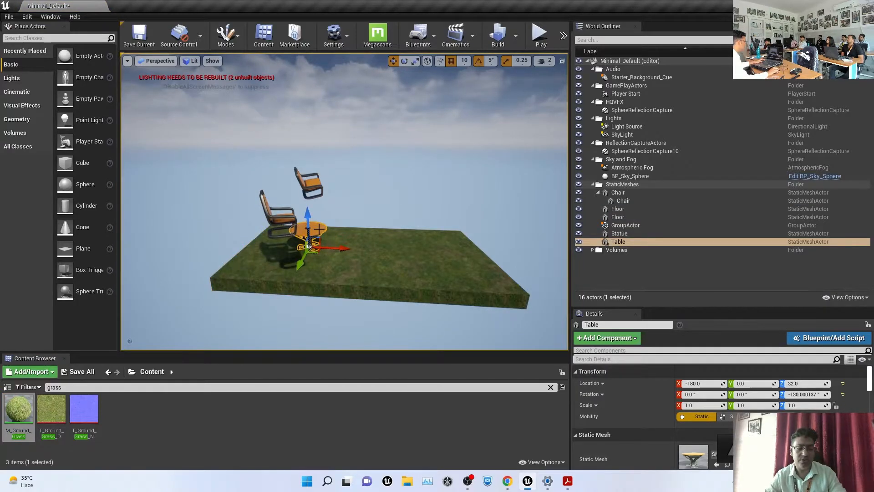
key(f)
alt+drag(387, 215, 326, 162)
alt+right_drag(445, 269, 503, 214)
alt+drag(503, 215, 510, 153)
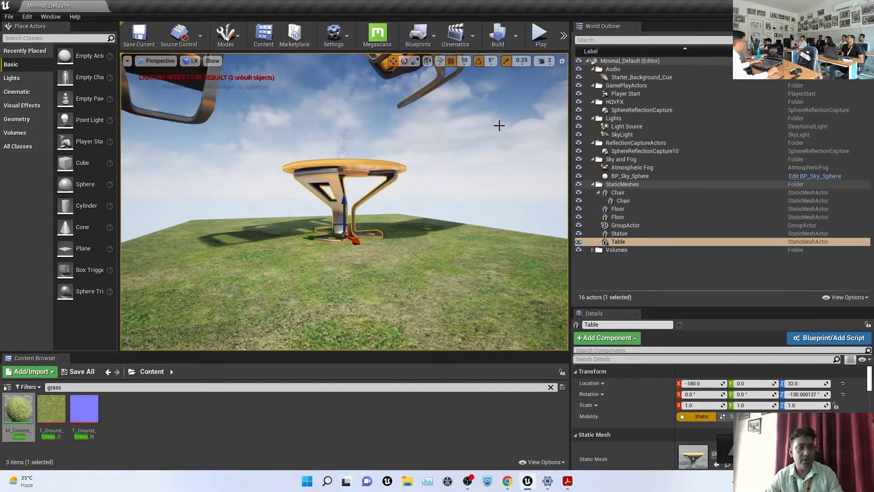
scroll(356, 130, down, 5)
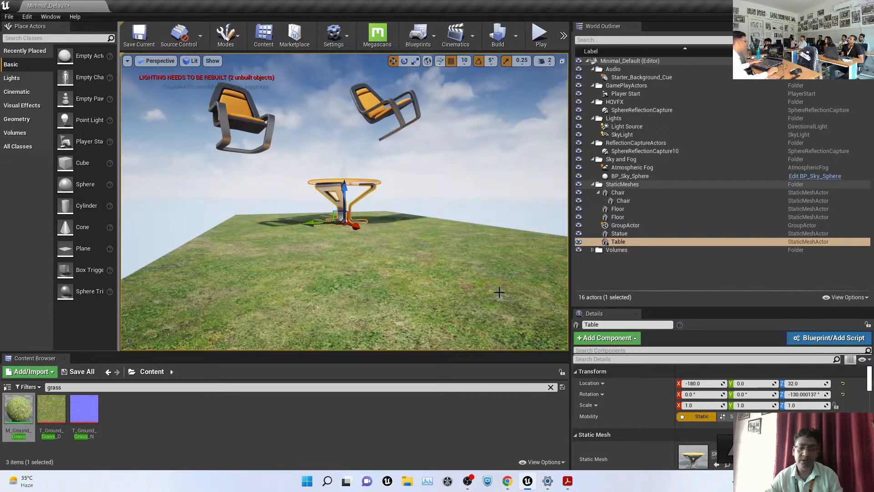
click(568, 480)
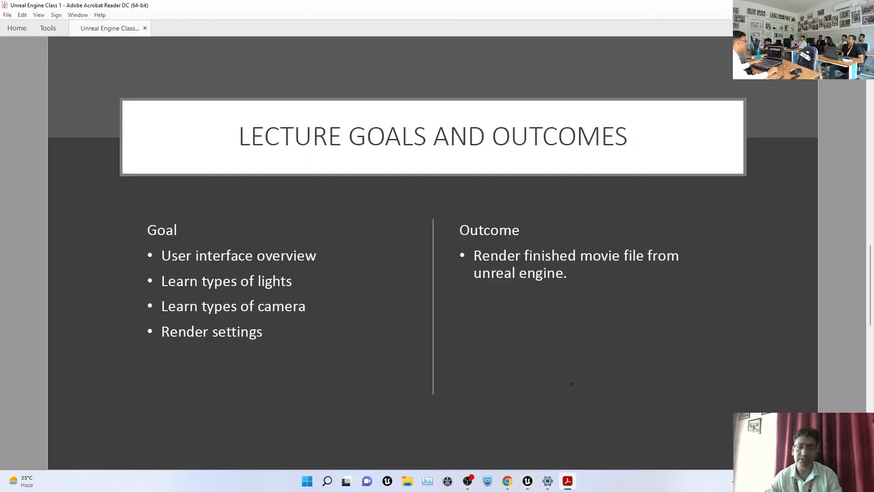
Scroll back to the 'Unreal Engine Class 1' title slide and return to Unreal Engine
scroll(571, 333, up, 2)
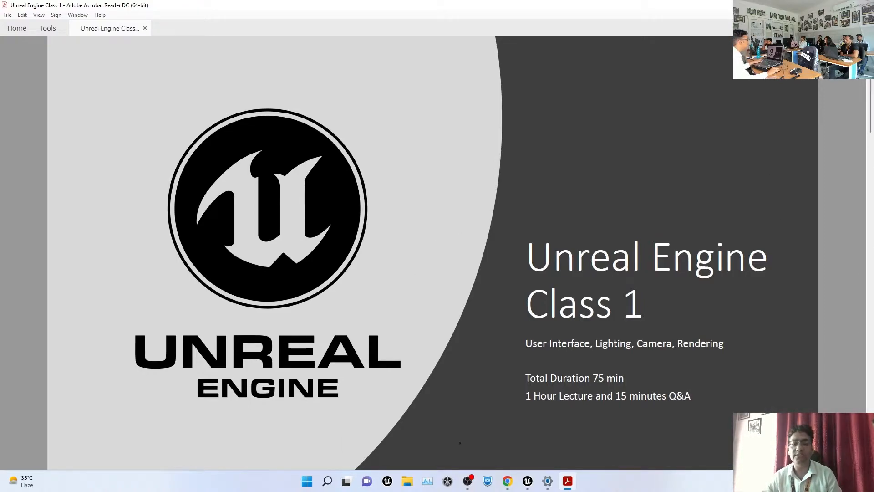
click(527, 482)
Start a new Empty Level from the File menu, discarding Minimal_Default's unsaved changes
click(487, 96)
key(f)
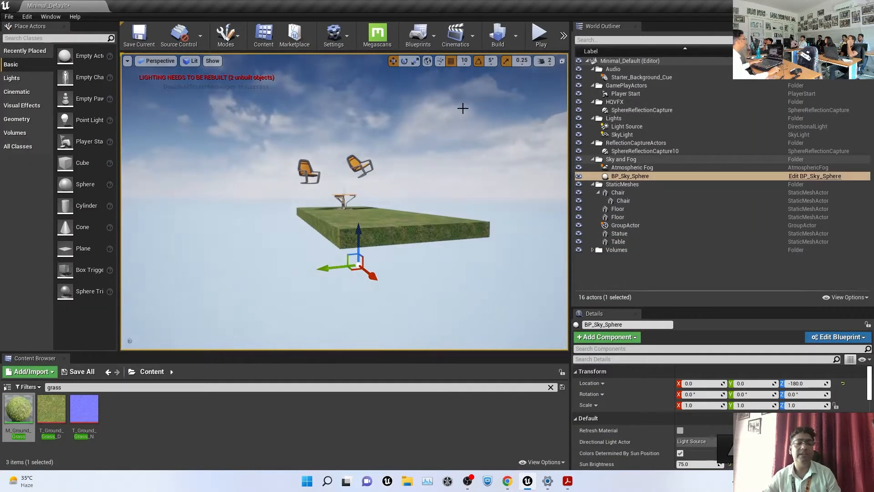
click(8, 16)
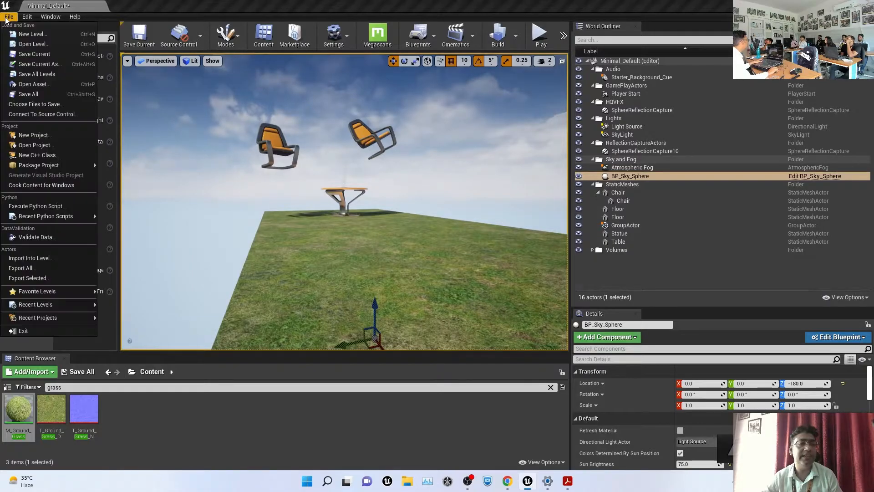
click(29, 35)
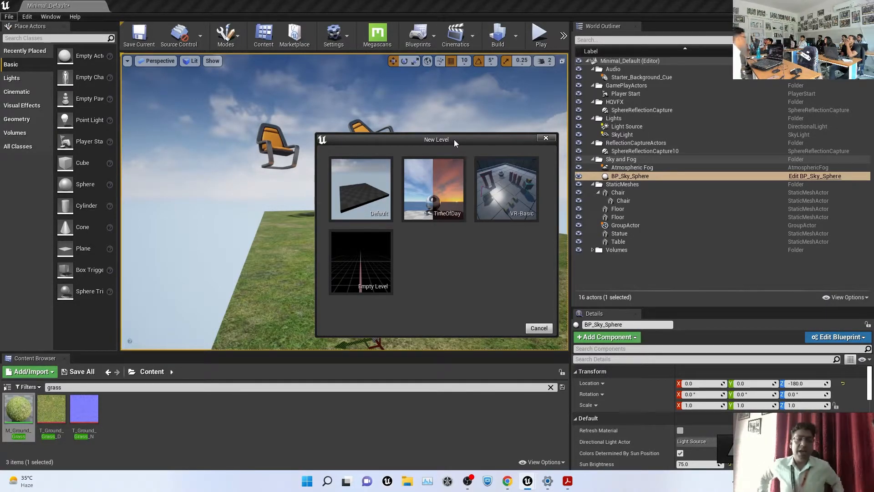
click(353, 245)
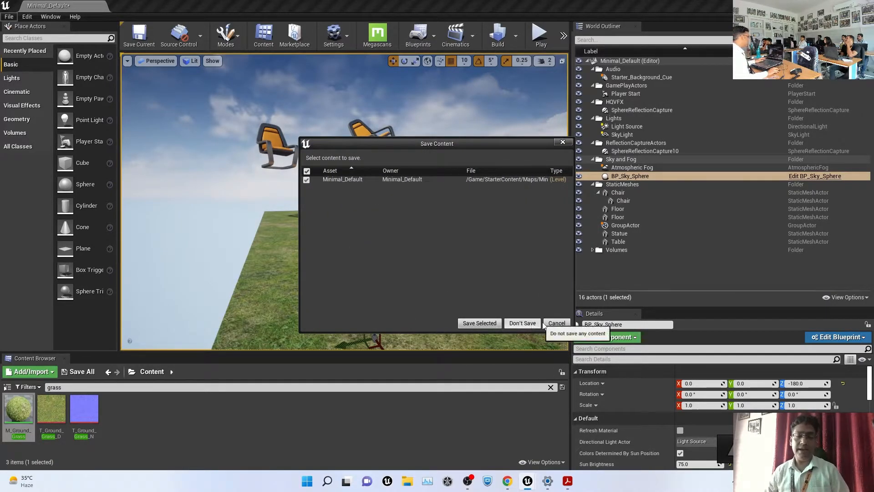
click(478, 324)
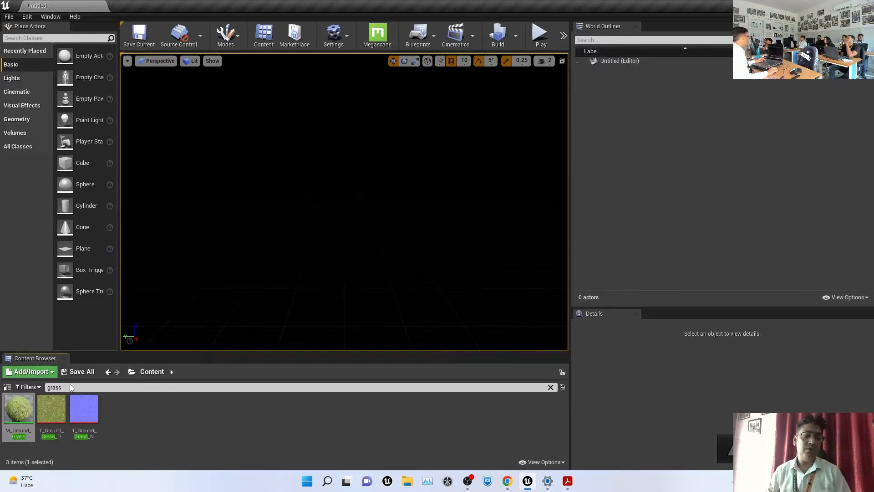
Clear the grass search, open HQVFX, and create a new level asset named NewWorld there
drag(64, 387, 12, 385)
key(BackSpace)
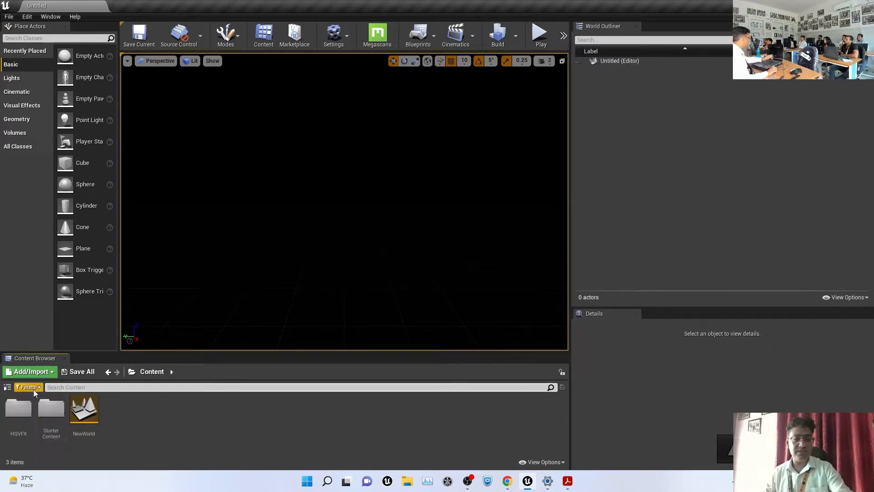
click(213, 425)
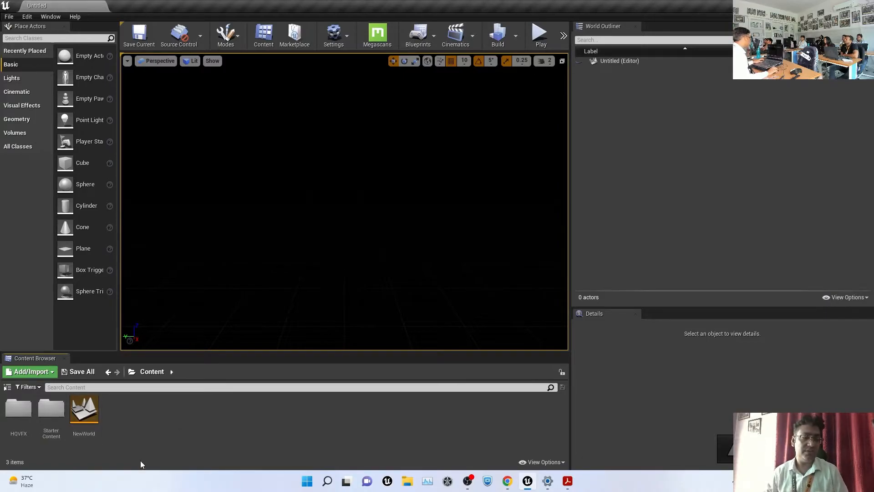
double_click(18, 408)
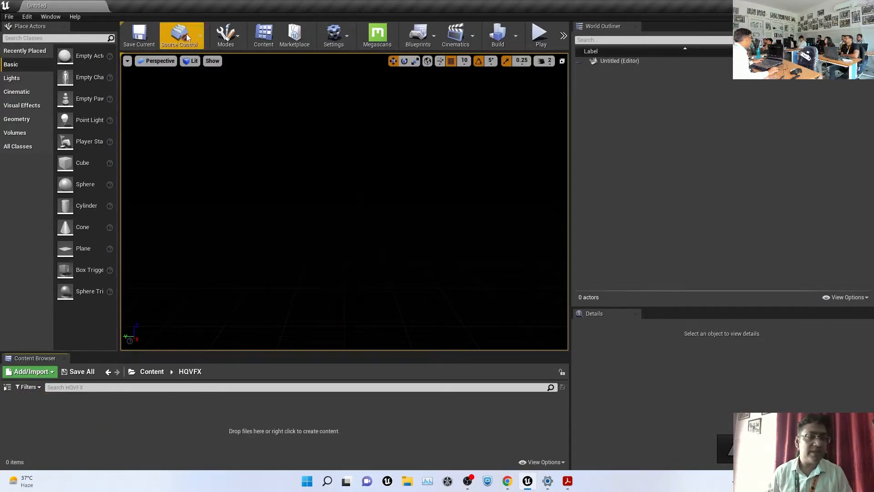
click(9, 16)
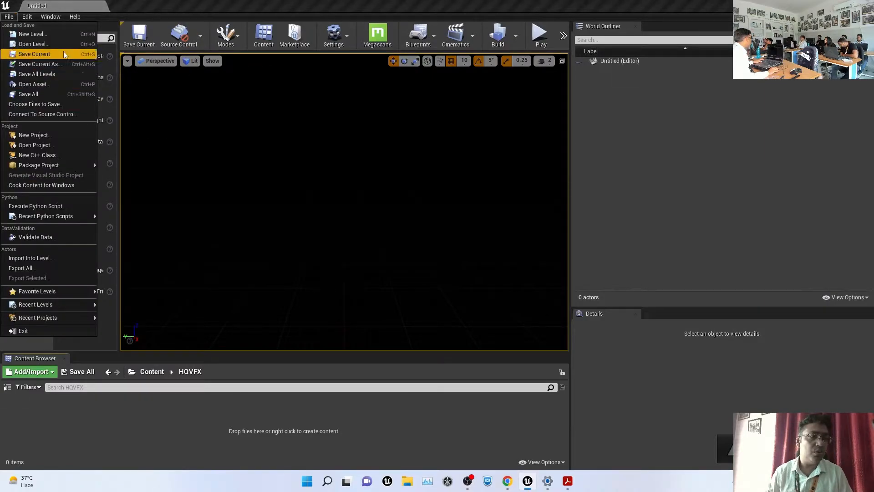
right_click(113, 421)
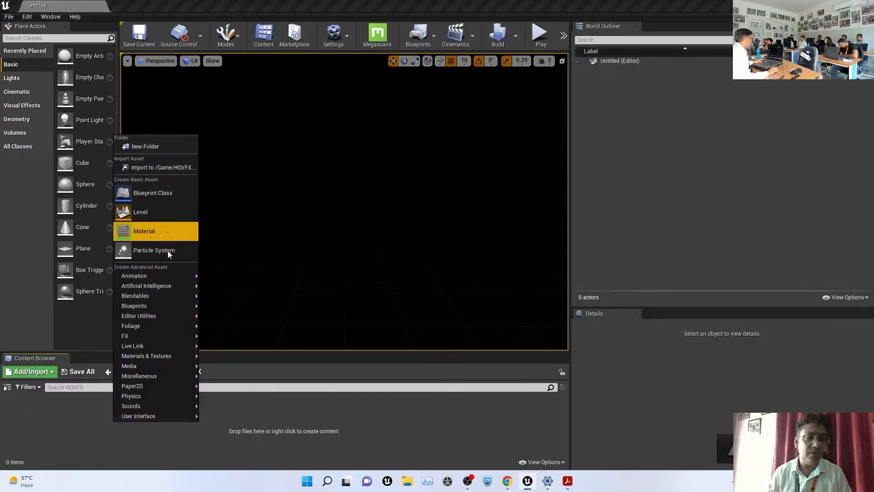
click(173, 210)
key(Return)
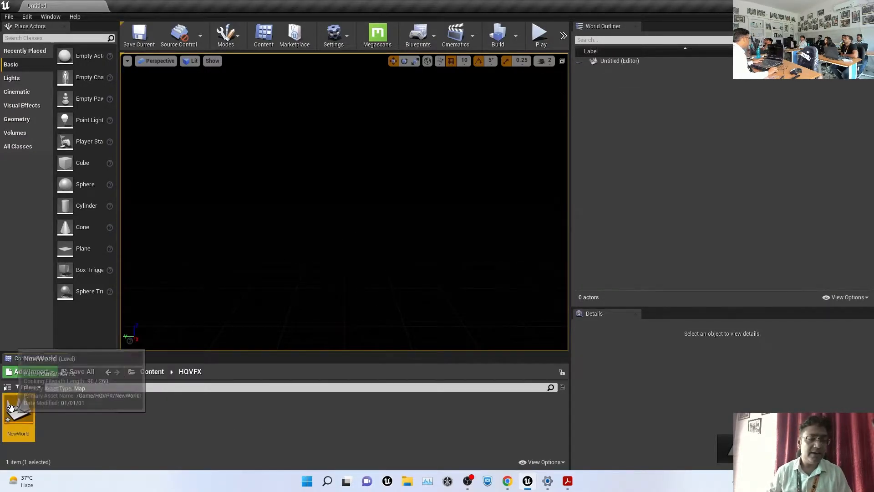
Rename the level to Lighting_Level and open it for editing
click(10, 407)
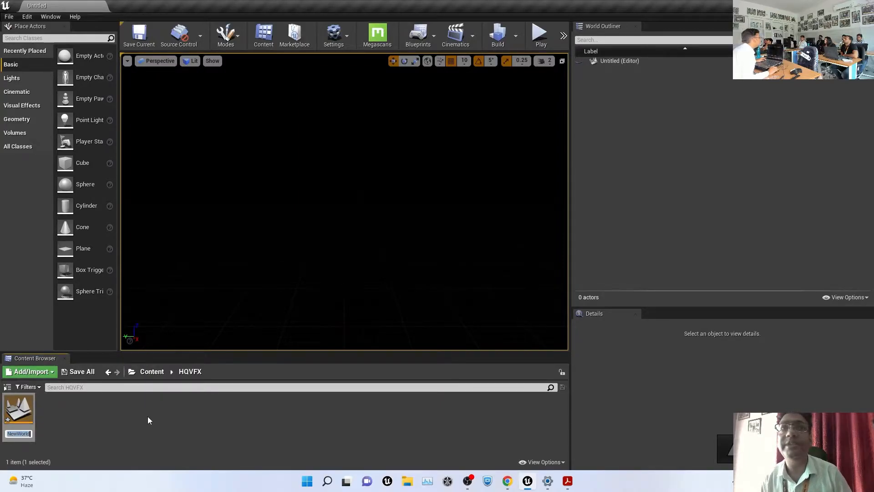
click(119, 416)
right_click(18, 410)
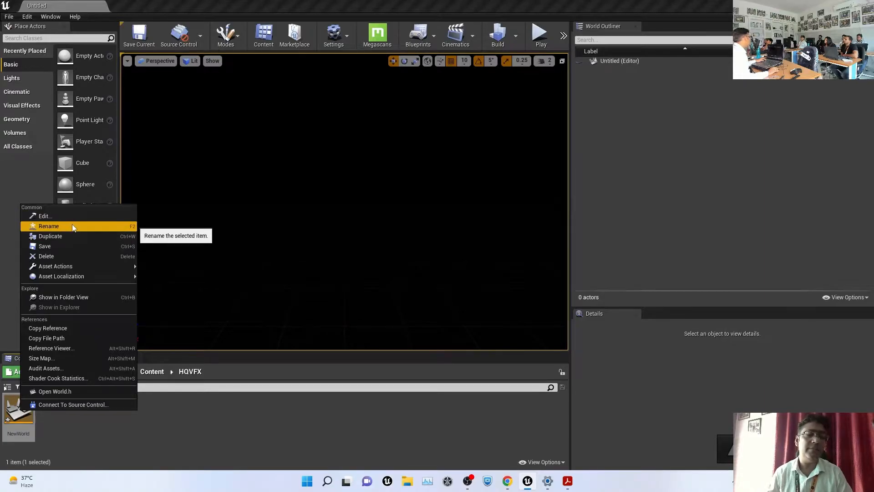
click(47, 415)
click(22, 409)
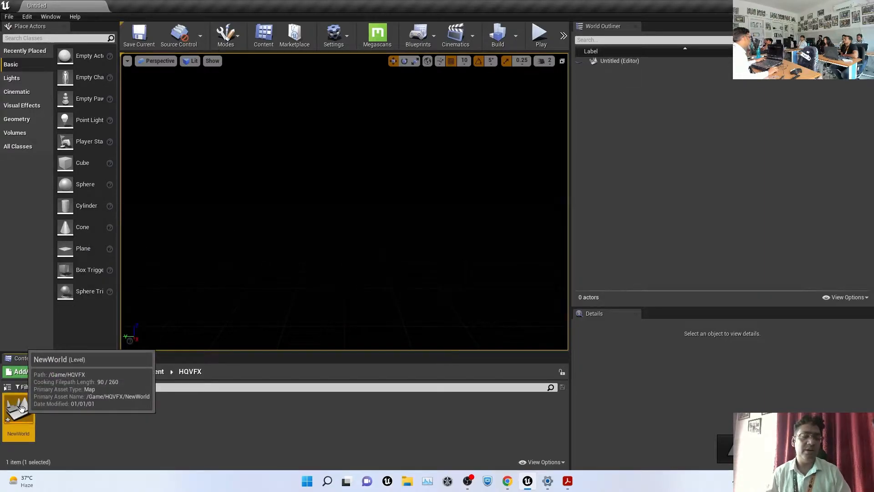
key(F2)
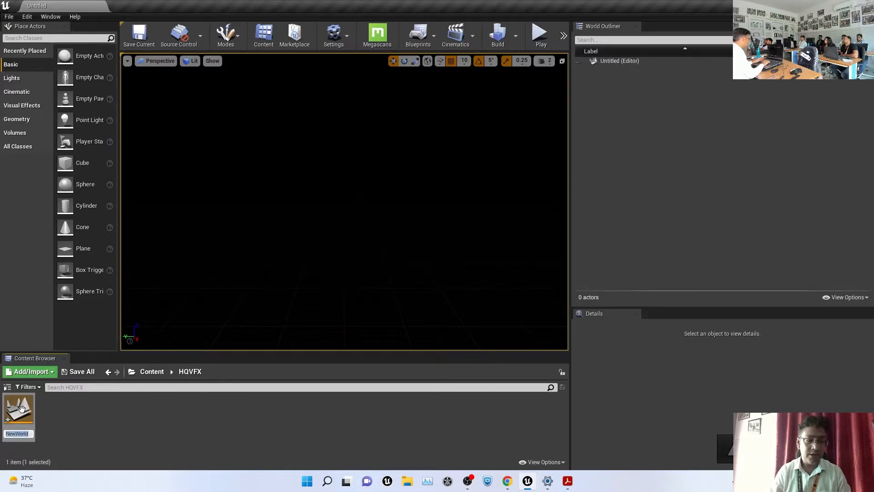
text(Lighti)
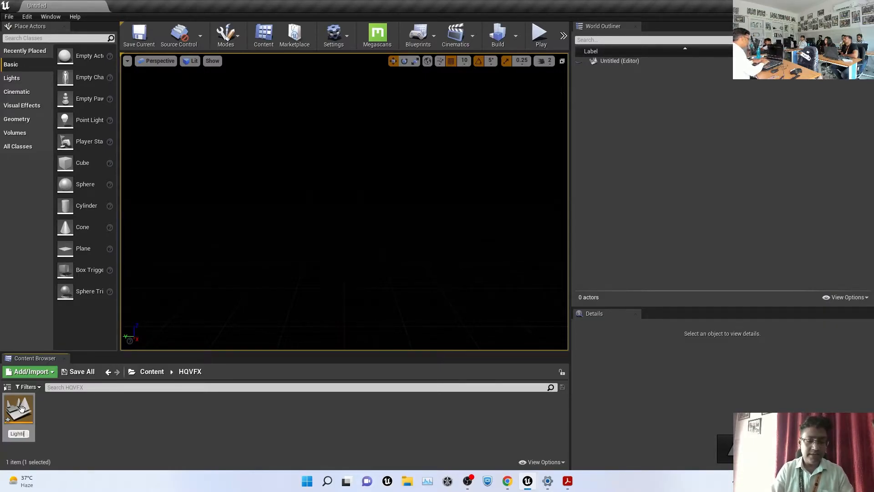
text(ng_Level)
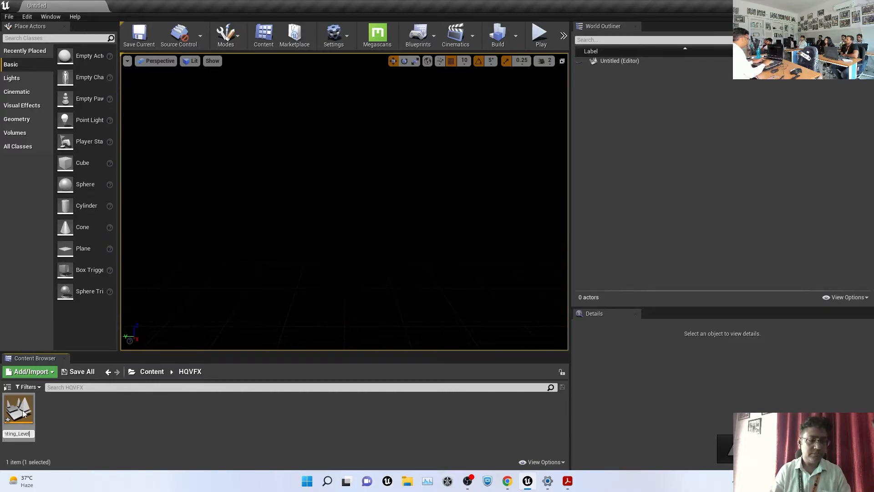
key(Return)
click(97, 433)
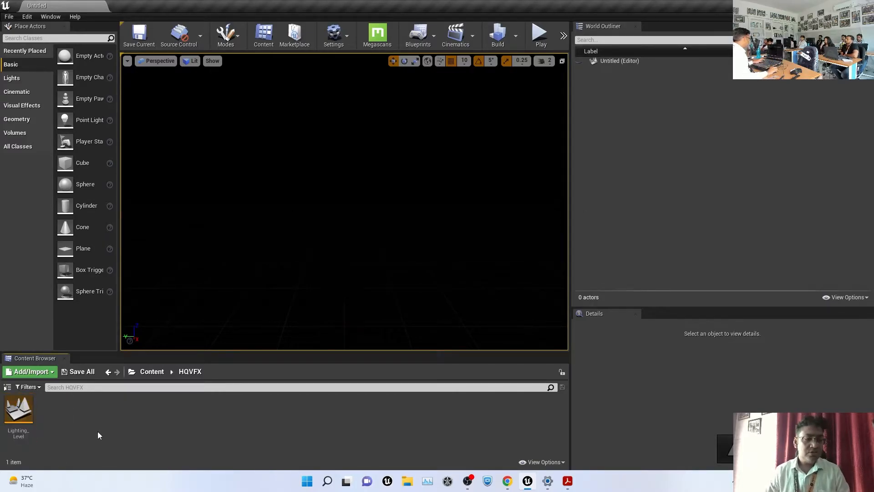
click(19, 403)
double_click(18, 404)
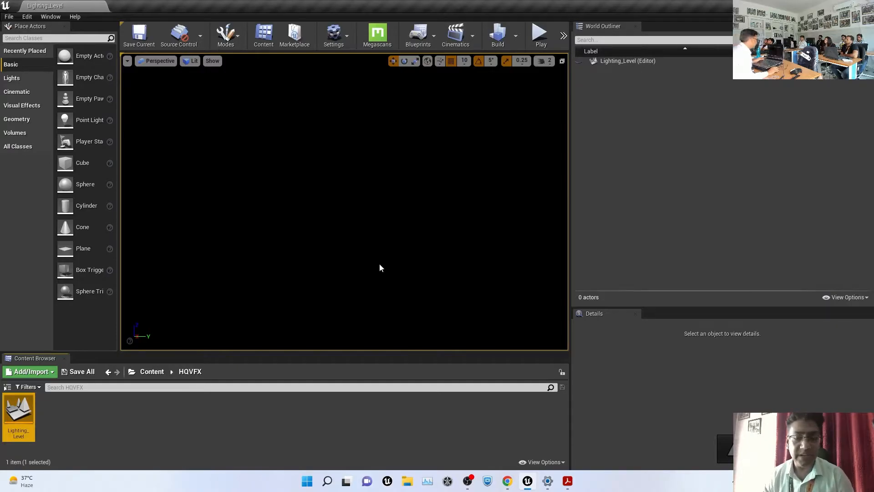
Widen the viewport and place a Plane and a Sphere in Lighting_Level
drag(570, 236, 731, 236)
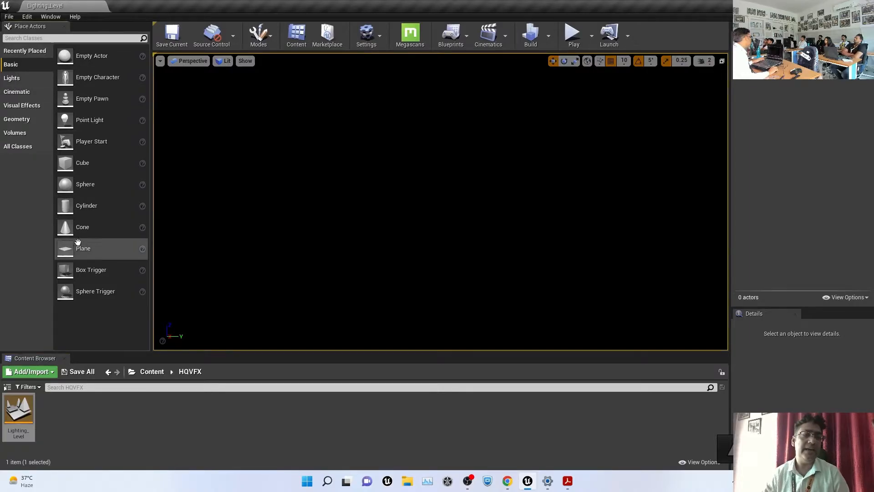
drag(84, 248, 453, 292)
key(f)
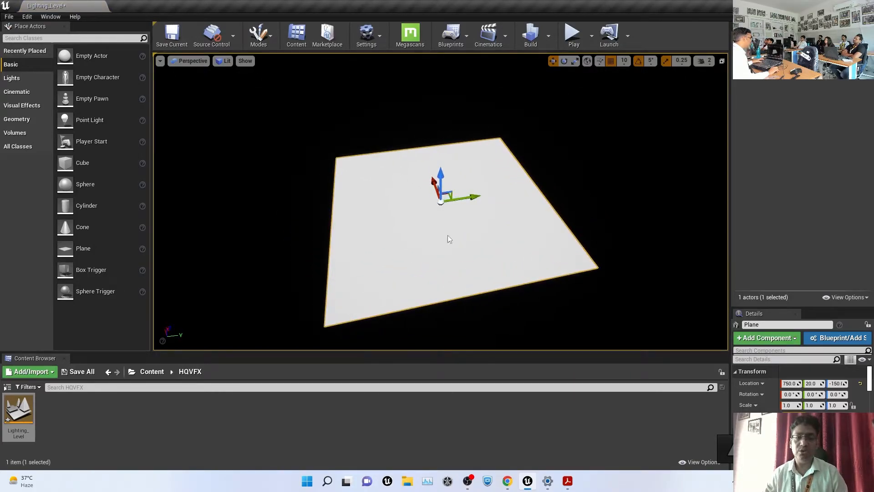
drag(118, 184, 430, 186)
Scale the floor plane to 11 on every axis
click(554, 261)
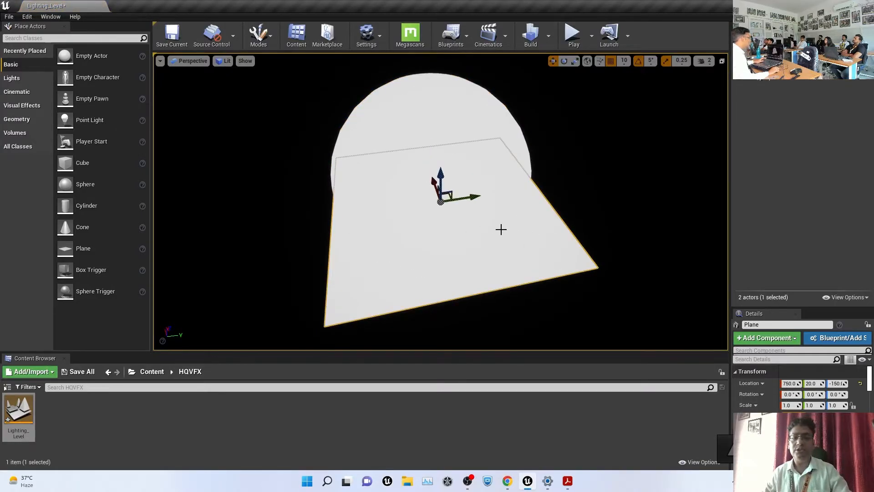
key(r)
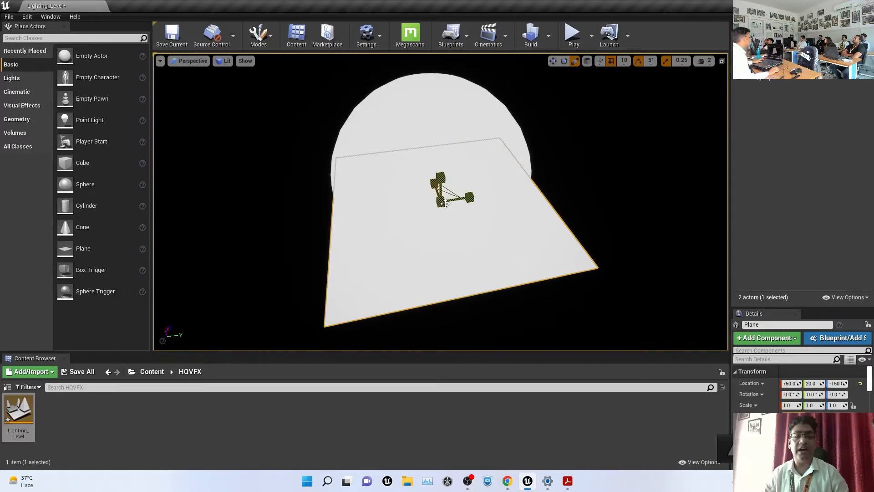
alt+drag(640, 211, 614, 213)
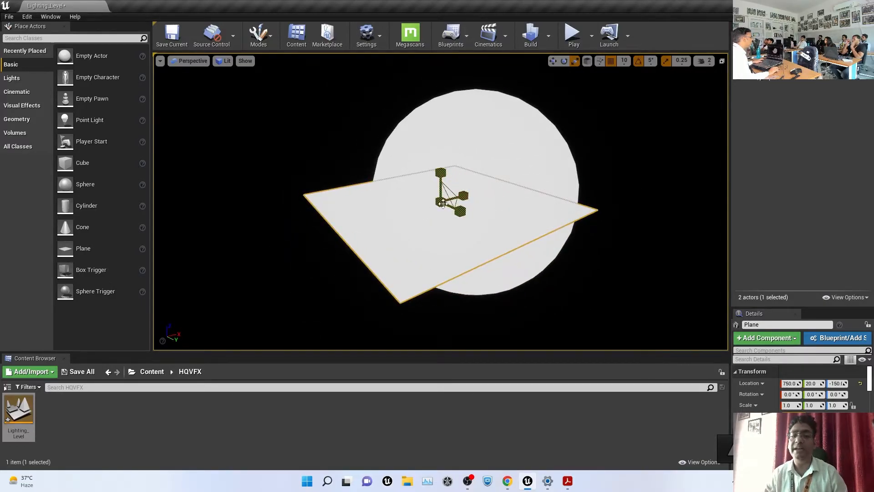
drag(441, 202, 478, 190)
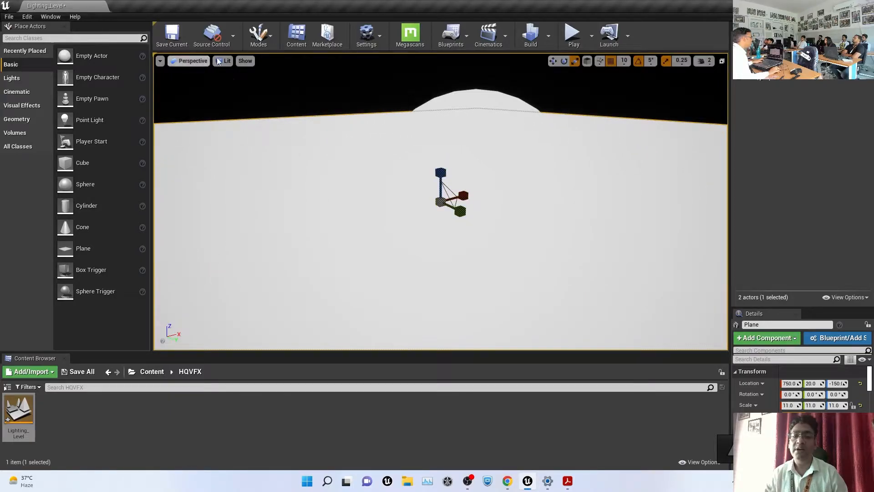
alt+drag(518, 242, 365, 242)
key(w)
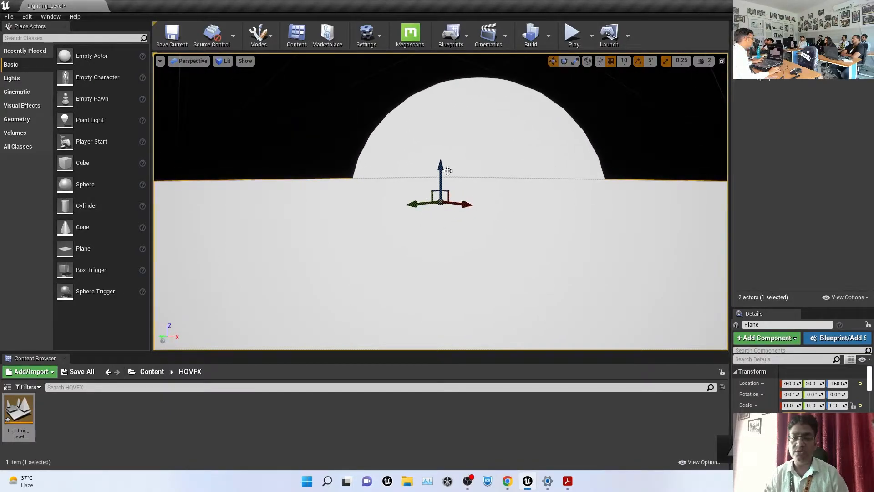
key(f)
mouse_move(452, 163)
alt+mouse_down()
mouse_move(474, 175)
mouse_move(474, 114)
mouse_move(452, 171)
mouse_move(446, 153)
alt+mouse_up()
Deselect the plane and select the sphere resting on it
click(554, 166)
click(456, 195)
alt+drag(541, 206, 458, 221)
click(688, 121)
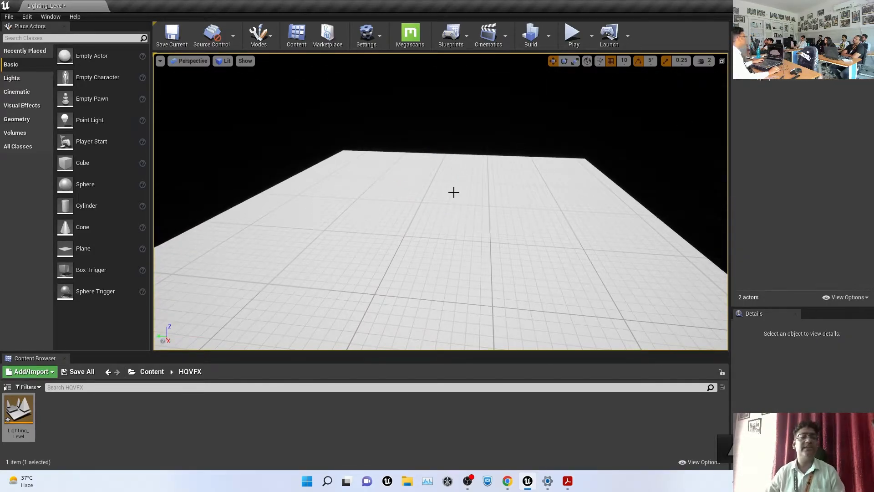
click(439, 191)
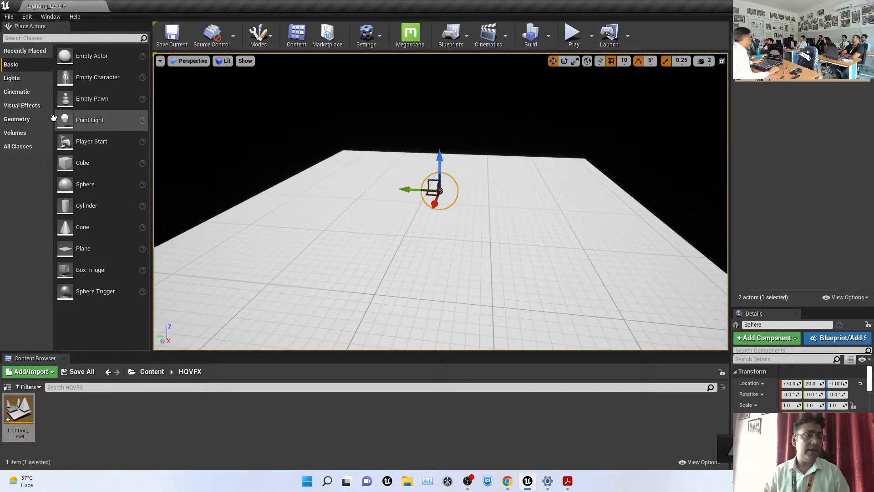
Add a Directional Light from the Lights category so the sphere casts a shadow
click(17, 79)
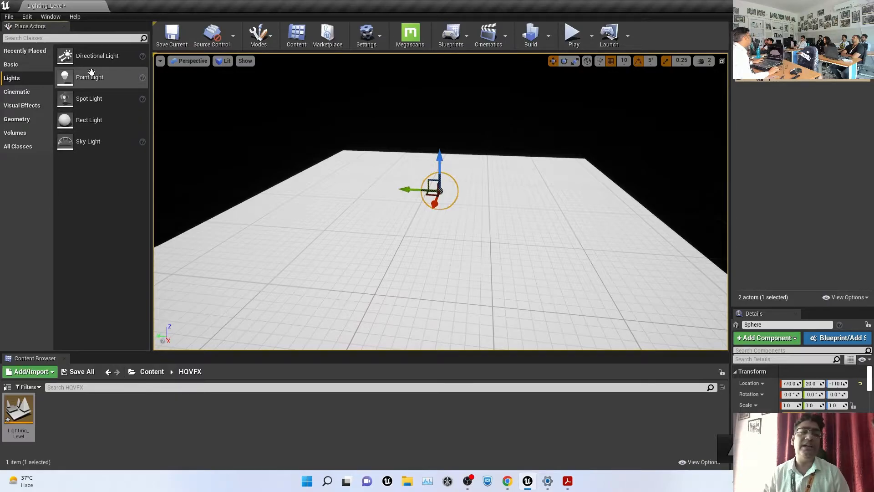
drag(89, 57, 390, 186)
alt+drag(543, 181, 542, 199)
Dolly the camera back until the whole floor, sphere and light are in view
scroll(543, 199, up, 3)
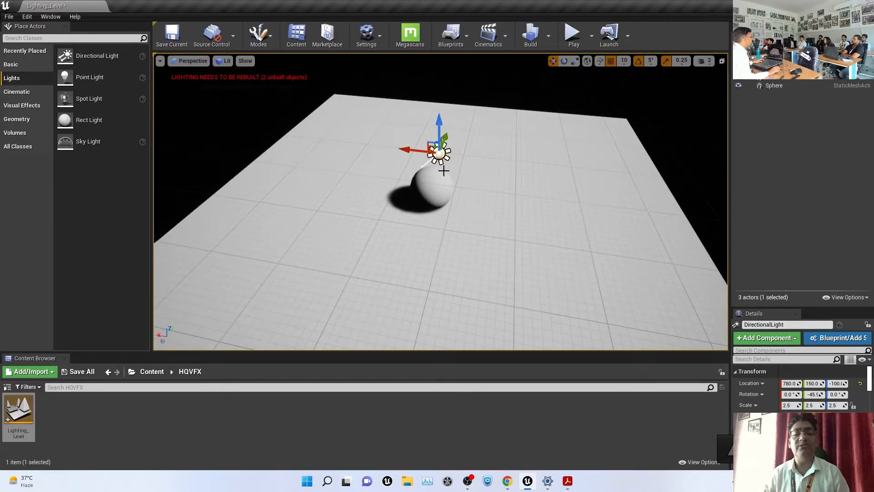
alt+drag(384, 199, 355, 160)
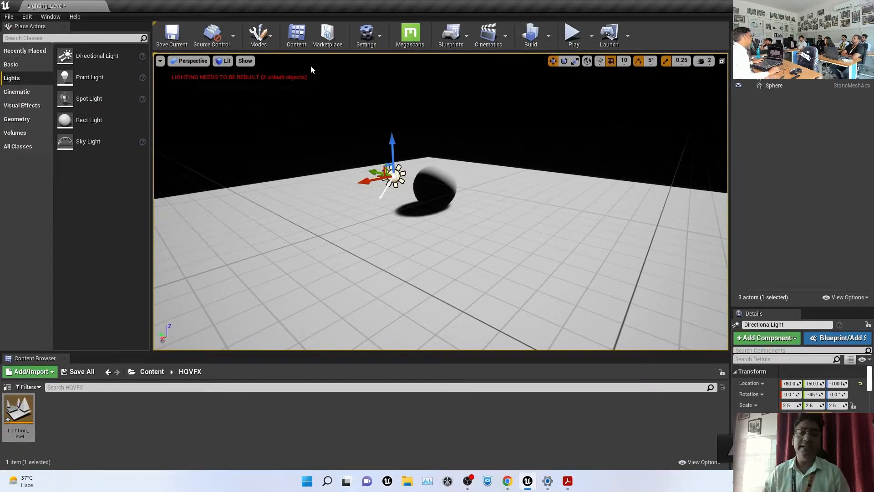
alt+drag(550, 245, 554, 266)
scroll(516, 227, up, 8)
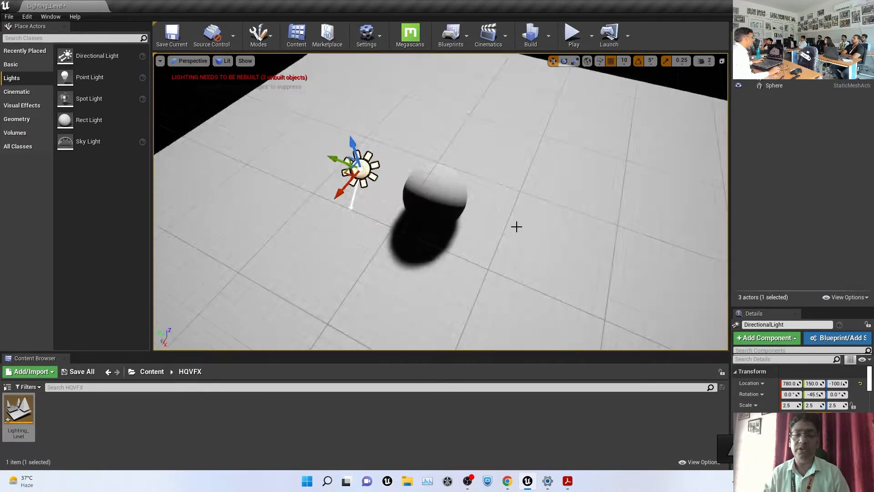
scroll(530, 217, down, 3)
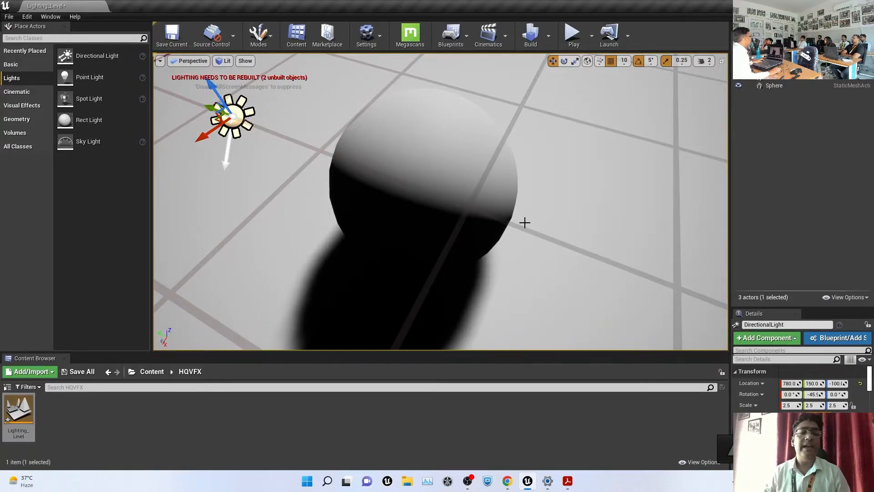
scroll(525, 222, down, 5)
scroll(525, 222, up, 1)
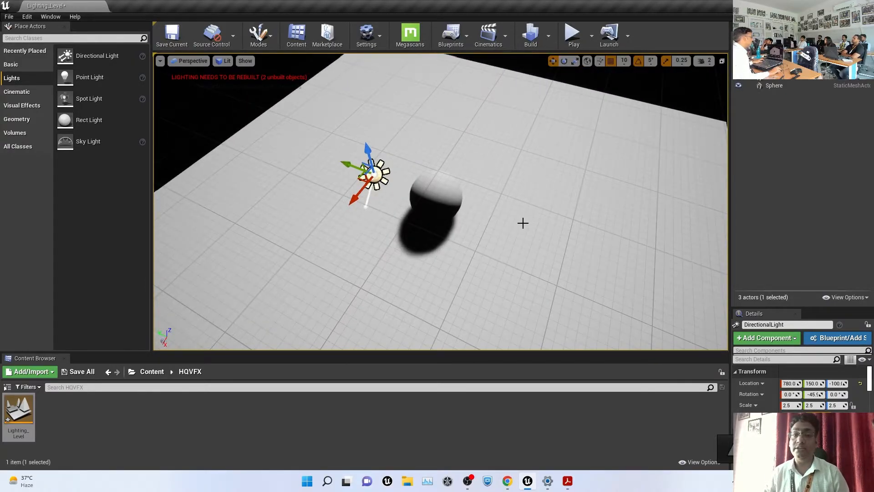
scroll(495, 205, down, 2)
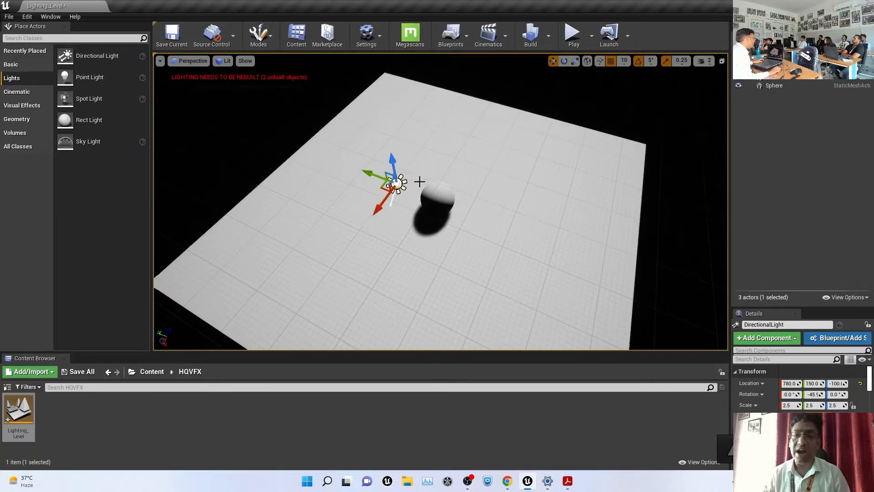
Turn off Grid in the viewport's Show menu
click(245, 61)
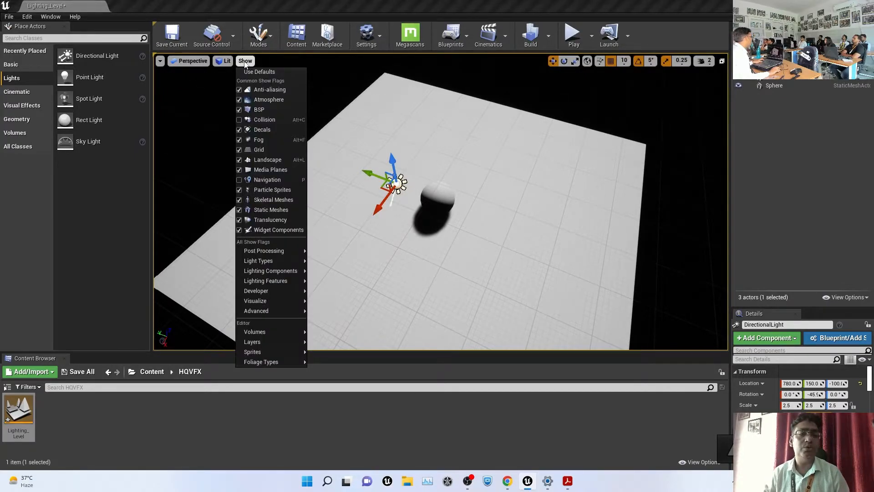
click(267, 149)
alt+drag(441, 202, 462, 205)
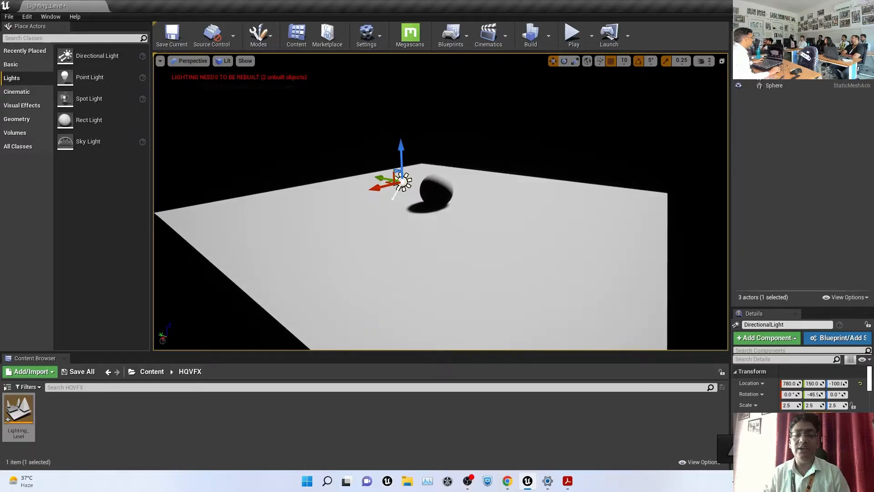
Lift the sphere and snap it down onto the floor with End
click(438, 194)
drag(446, 163, 444, 72)
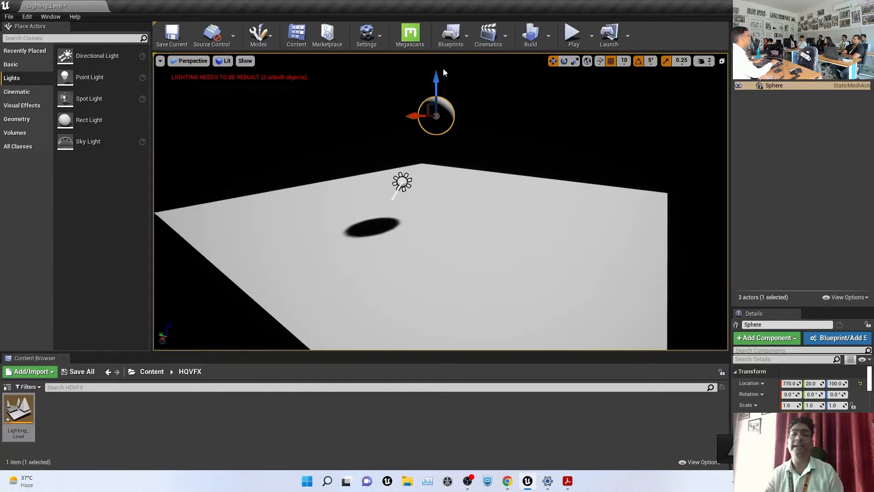
key(End)
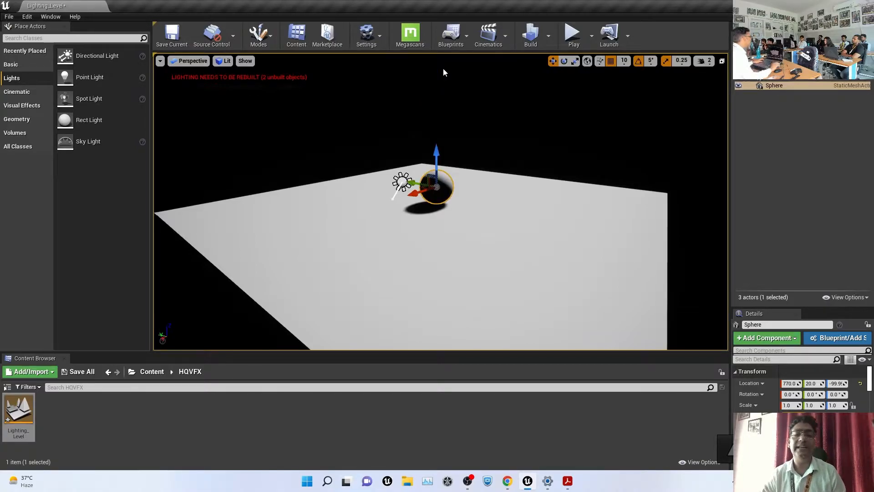
alt+drag(505, 202, 479, 227)
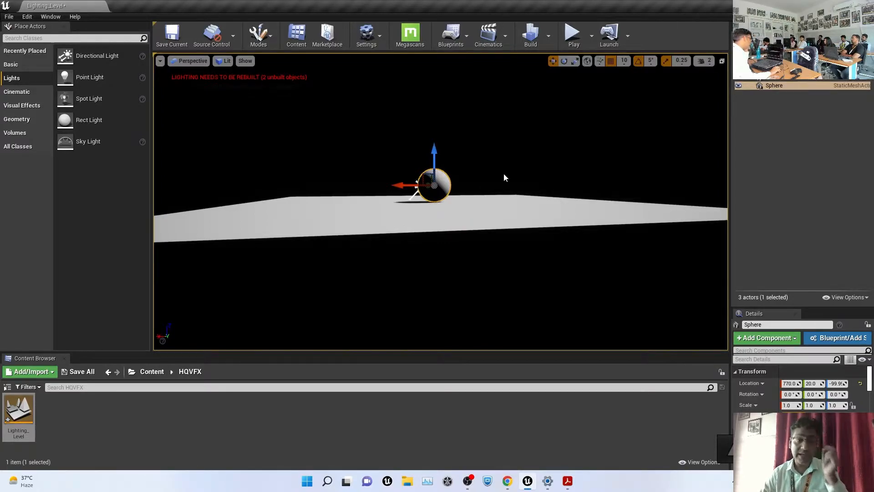
click(504, 154)
alt+drag(463, 192, 420, 160)
click(401, 181)
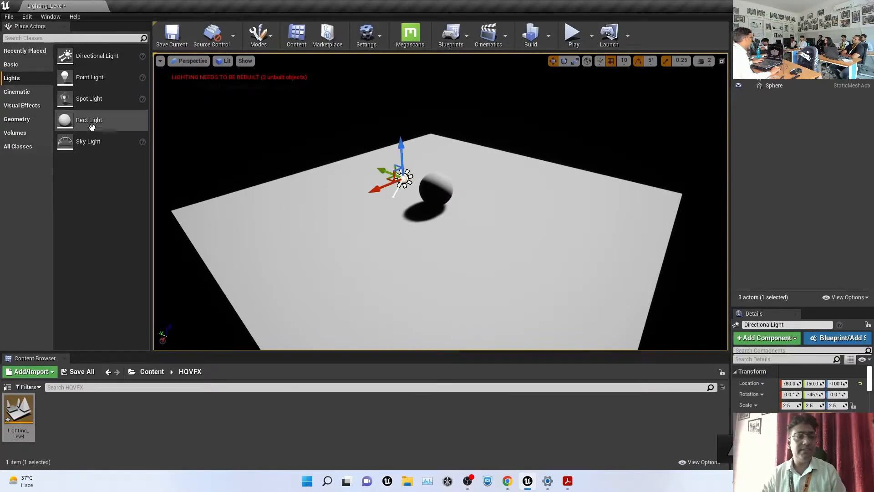
Drag the Place Actors splitter rightward to widen the actor list
mouse_move(152, 96)
mouse_down()
mouse_move(176, 96)
mouse_move(169, 95)
mouse_up()
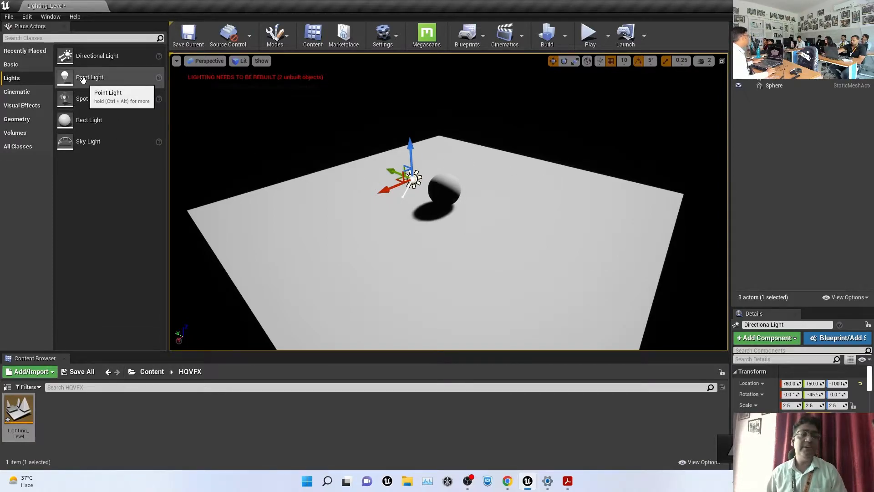
Place a Point Light on the floor beside the sphere
drag(78, 78, 570, 221)
mouse_move(550, 250)
mouse_down()
mouse_move(541, 251)
mouse_move(551, 249)
mouse_up()
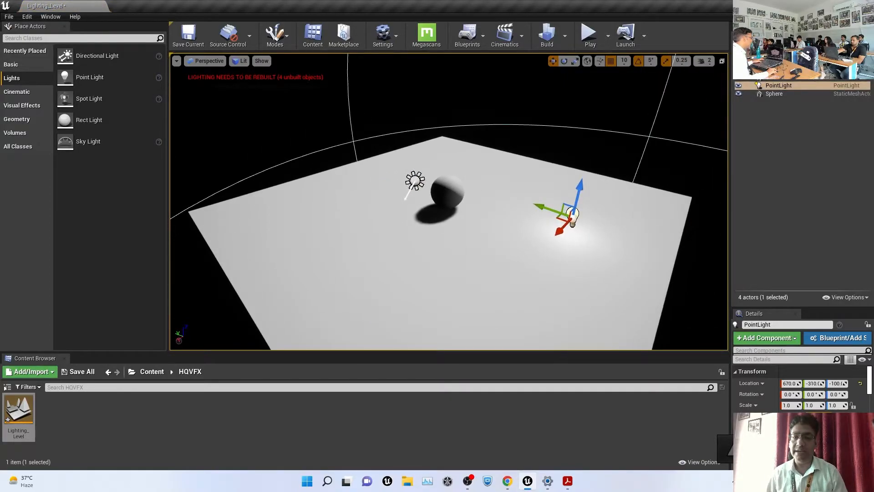
click(693, 149)
key(super)
click(682, 164)
alt+drag(660, 194, 660, 160)
Raise the point light to location 670, -310, -40
click(572, 185)
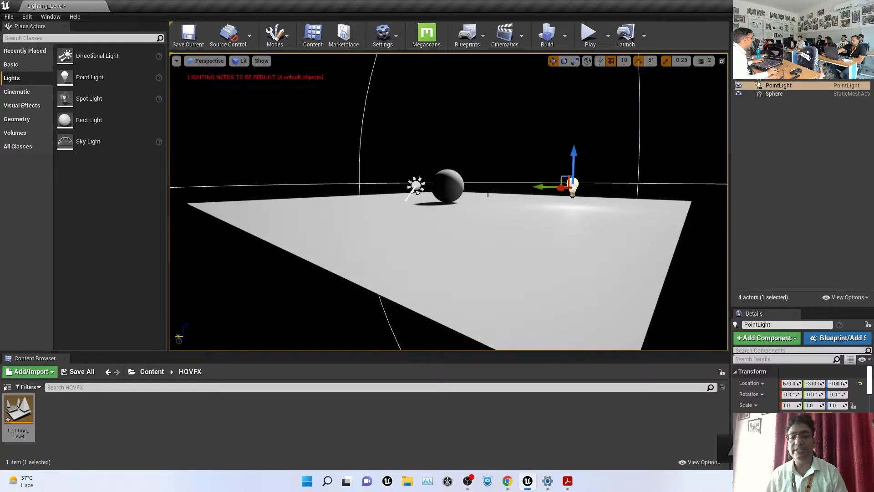
scroll(399, 197, up, 2)
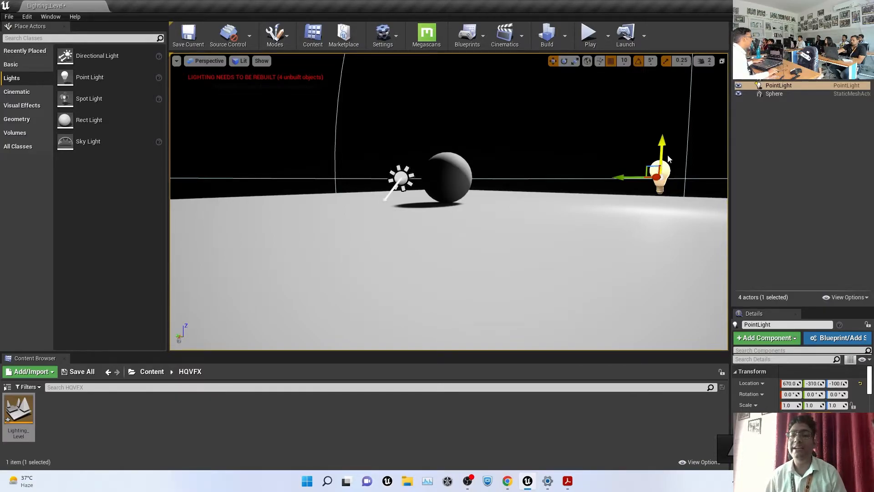
drag(660, 142, 659, 117)
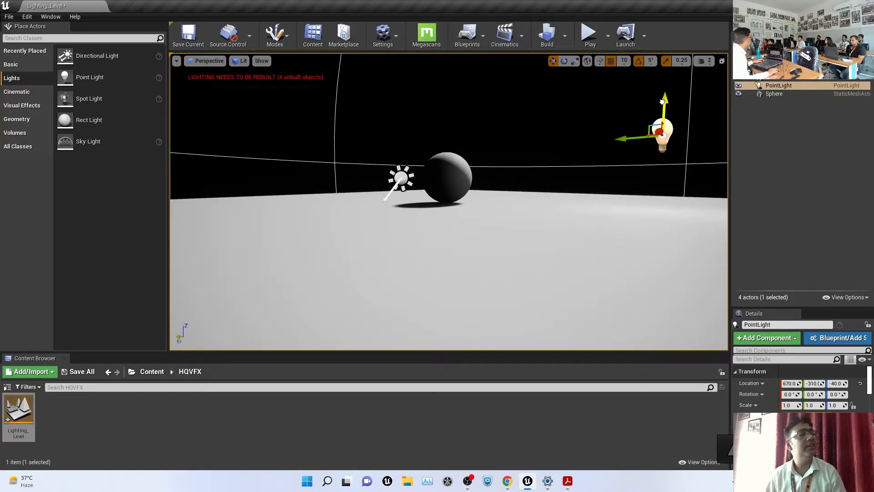
scroll(658, 115, down, 6)
alt+drag(545, 203, 572, 232)
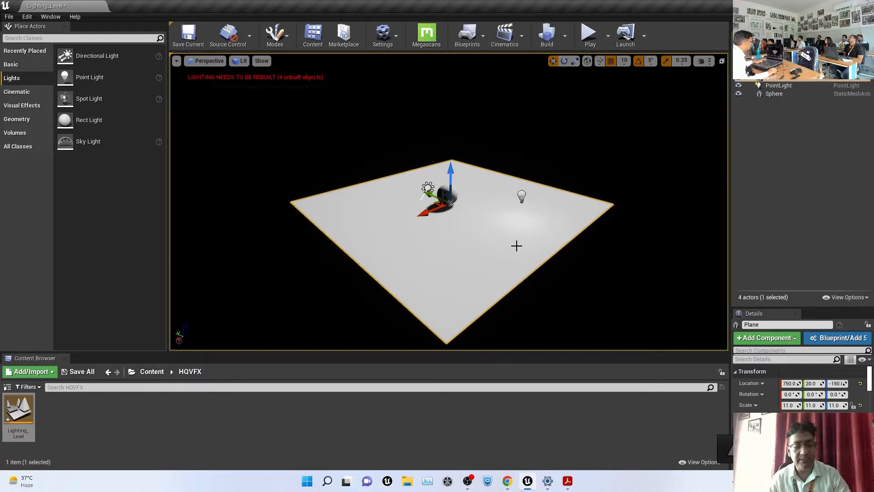
Scale the floor plane up to 46
key(r)
drag(451, 204, 471, 290)
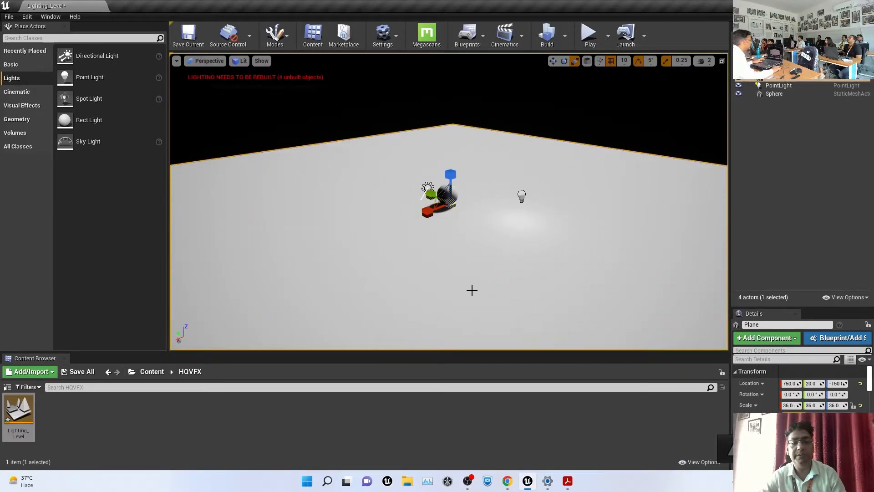
drag(452, 205, 454, 214)
click(592, 106)
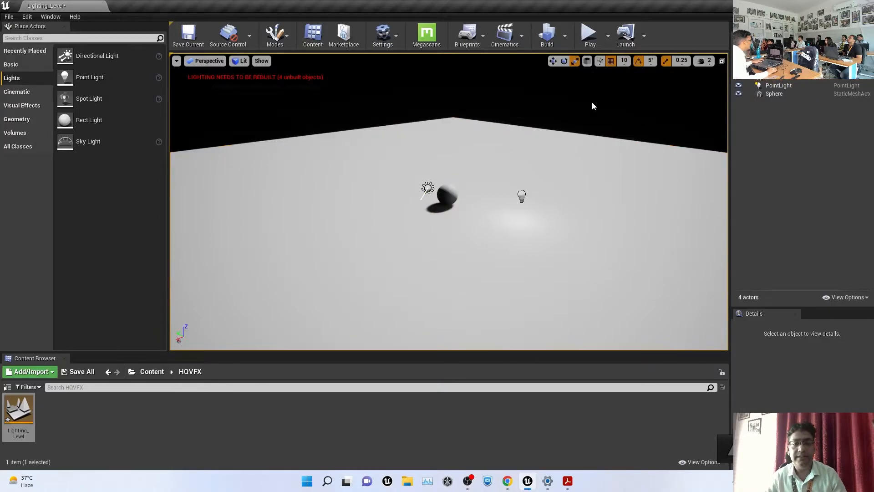
Scale the sphere to 3.75 and drop it back onto the floor with End
click(446, 196)
mouse_move(458, 197)
mouse_down()
mouse_move(461, 214)
mouse_move(453, 188)
mouse_up()
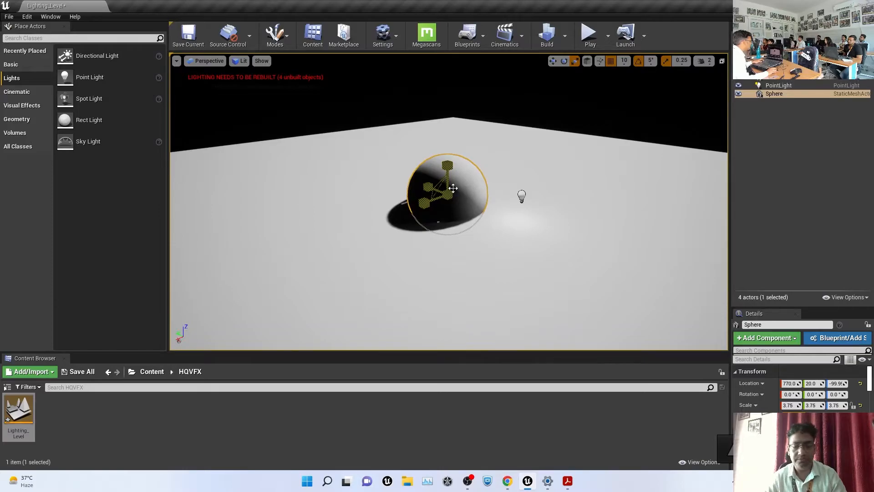
key(w)
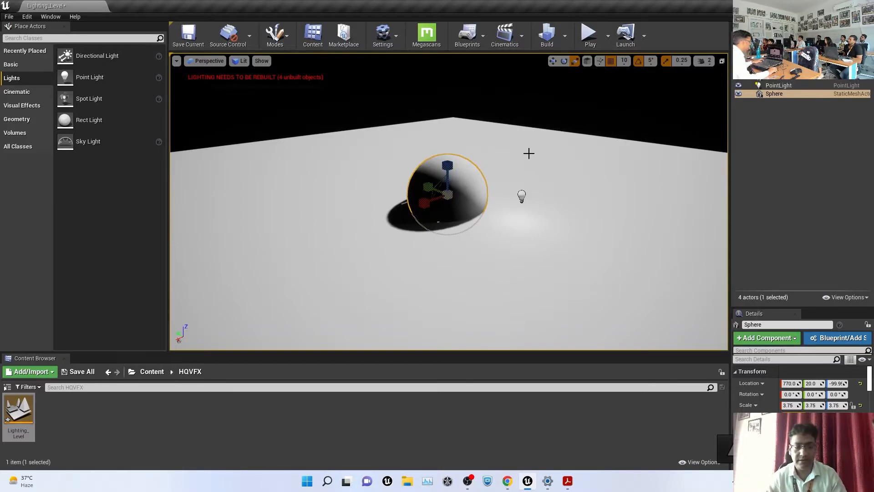
drag(456, 166, 451, 52)
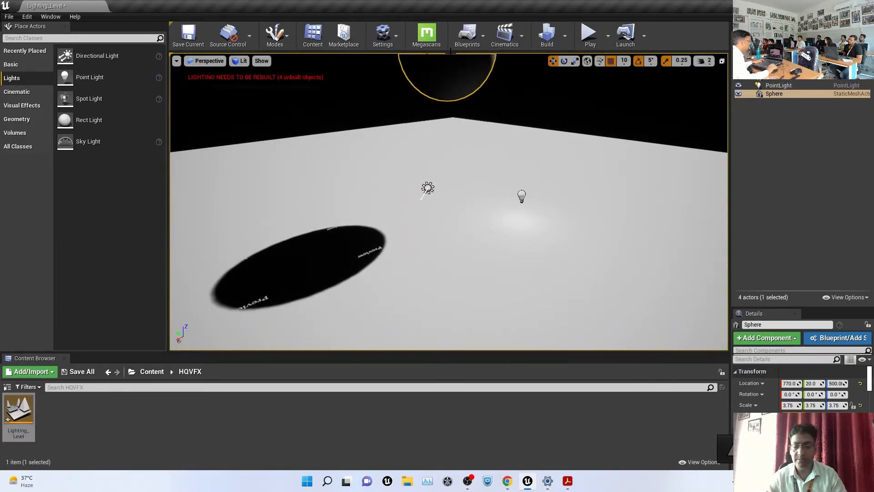
key(End)
click(569, 103)
Move the directional light along Y to 780, 460, -100
alt+drag(569, 104, 638, 103)
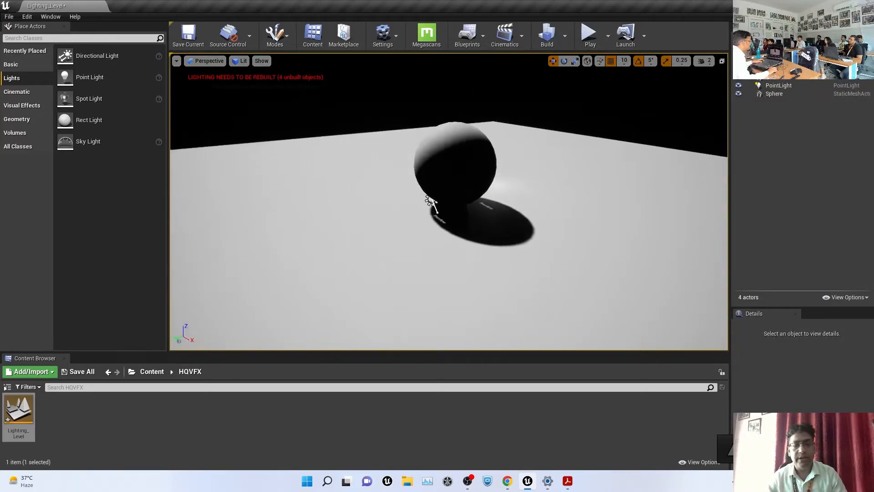
click(431, 201)
drag(405, 207, 319, 208)
alt+drag(590, 212, 522, 213)
right_drag(533, 181, 528, 181)
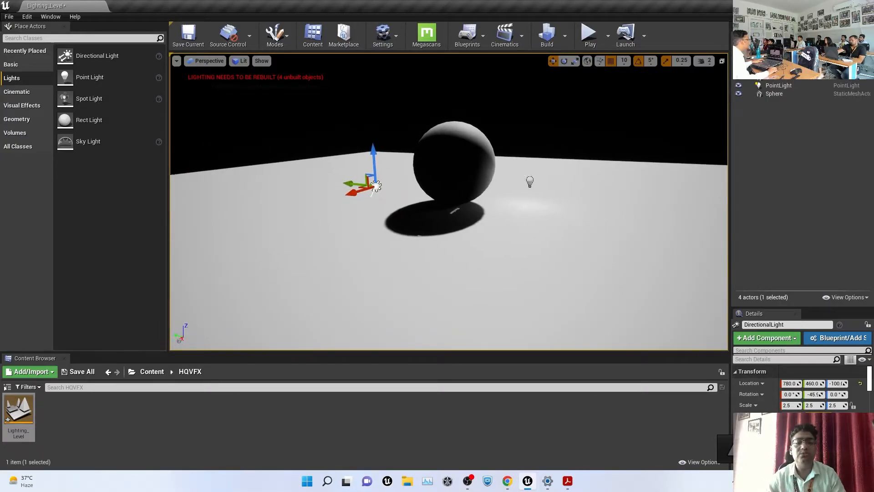
click(535, 182)
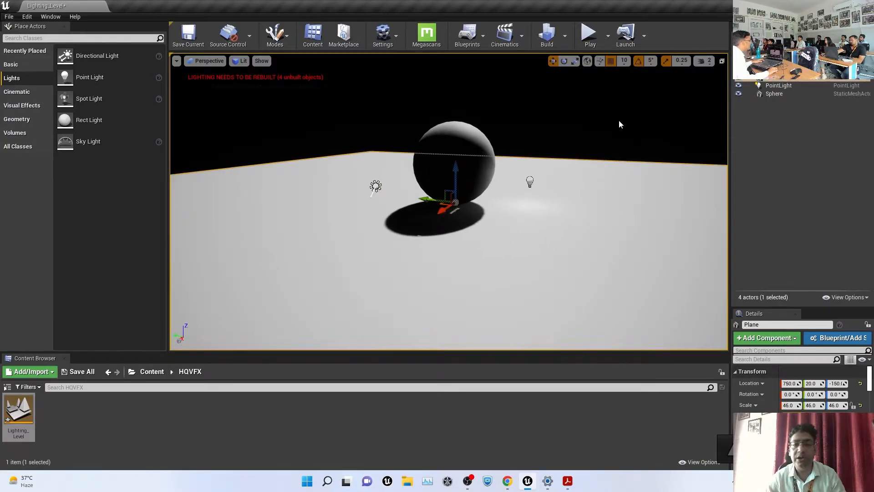
alt+drag(614, 118, 611, 162)
click(521, 186)
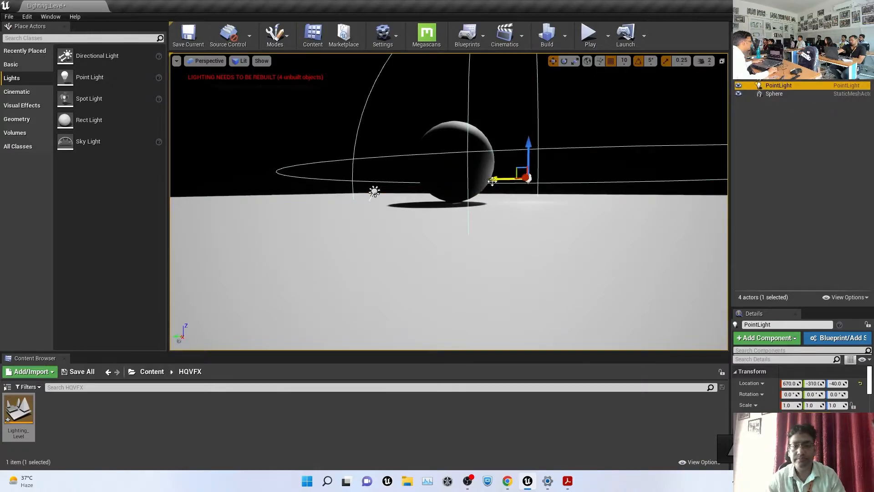
Move the point light to 670, -820, -60 and enlarge the Details panel
drag(497, 180, 623, 229)
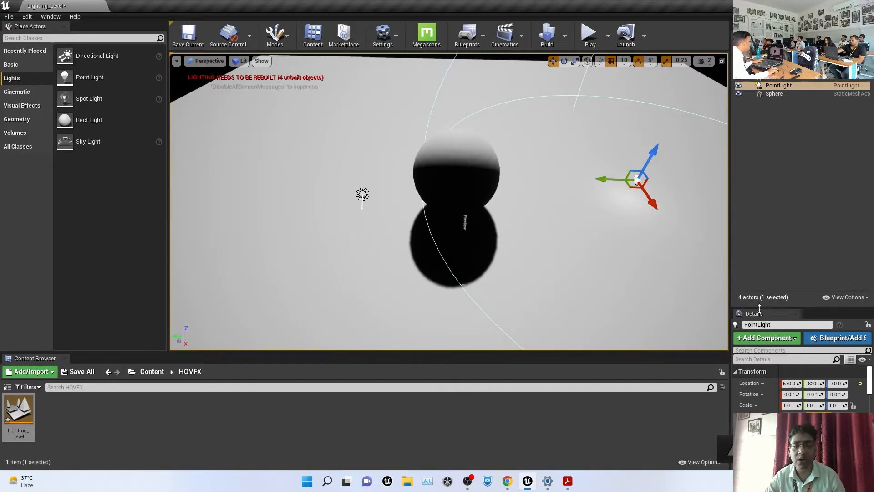
drag(760, 305, 643, 146)
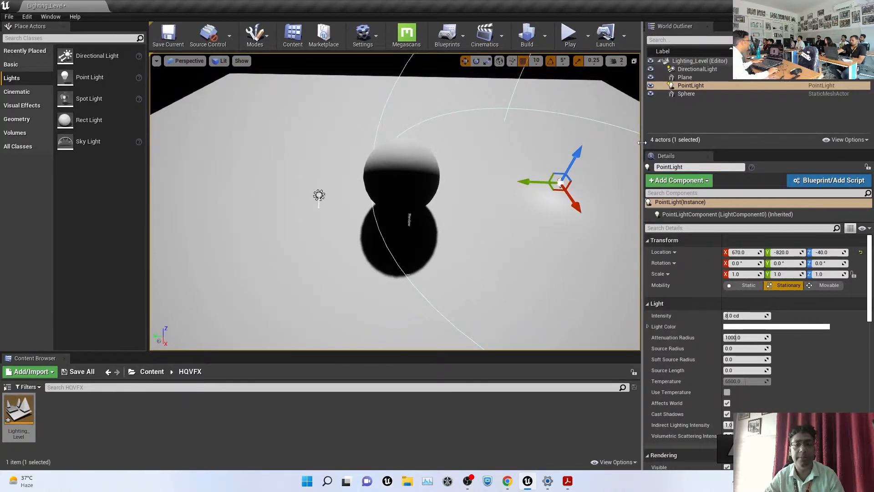
key(f)
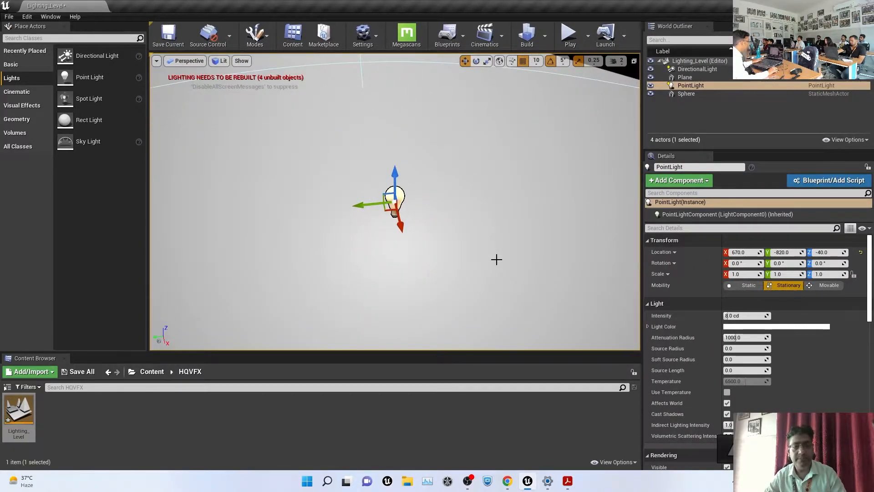
Set the point light's colour to red
click(752, 330)
drag(627, 299, 669, 303)
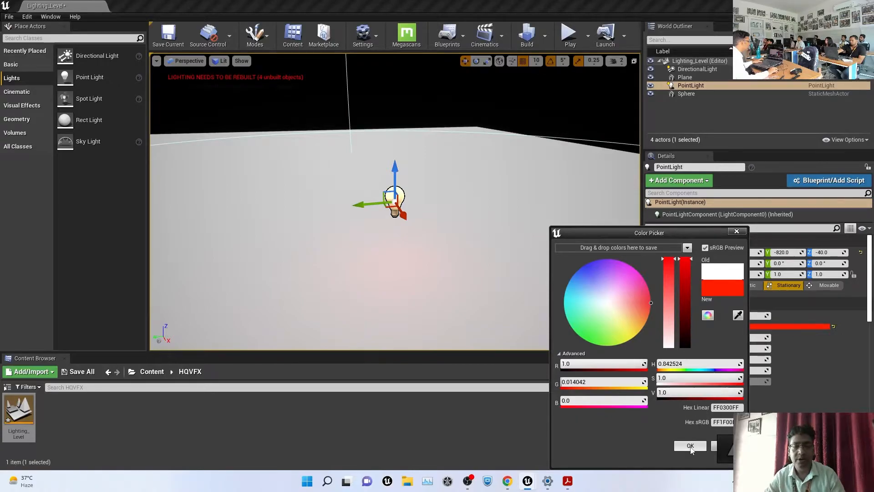
click(691, 448)
alt+drag(440, 299, 382, 260)
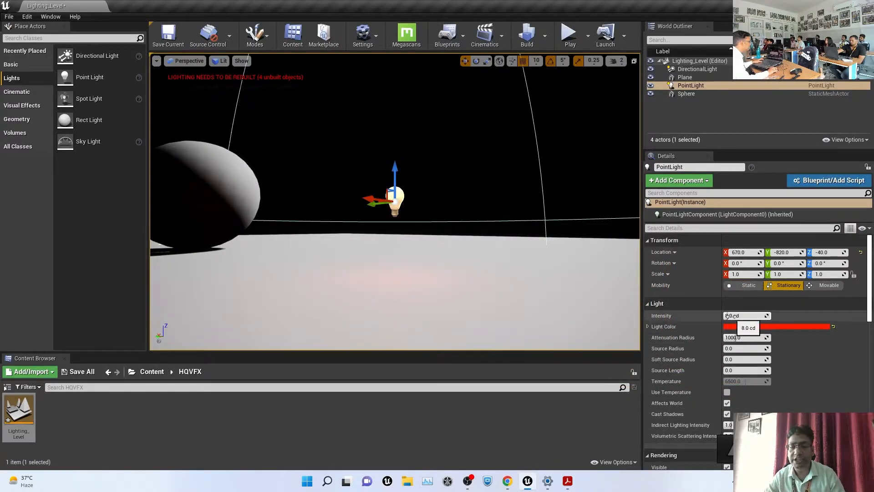
Raise the point light's intensity to 160 cd
drag(729, 315, 771, 315)
alt+drag(443, 191, 346, 266)
scroll(456, 172, down, 1)
alt+drag(457, 172, 524, 245)
scroll(575, 218, down, 2)
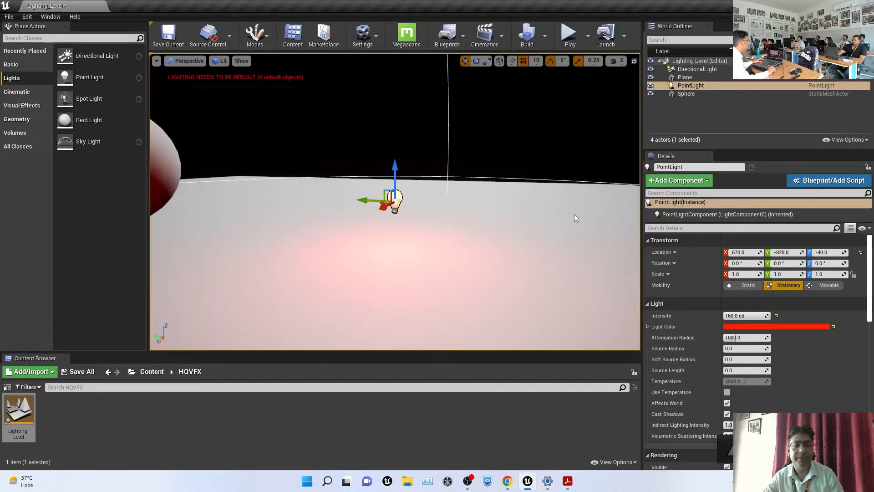
alt+drag(448, 193, 448, 227)
scroll(428, 176, down, 2)
scroll(432, 176, down, 5)
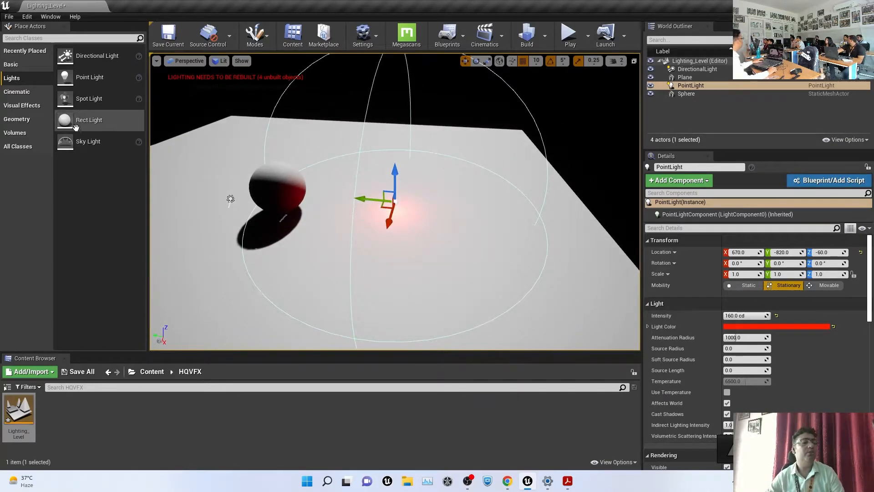
Place a Spot Light and raise it to a height of 470 above the plane
drag(90, 100, 183, 175)
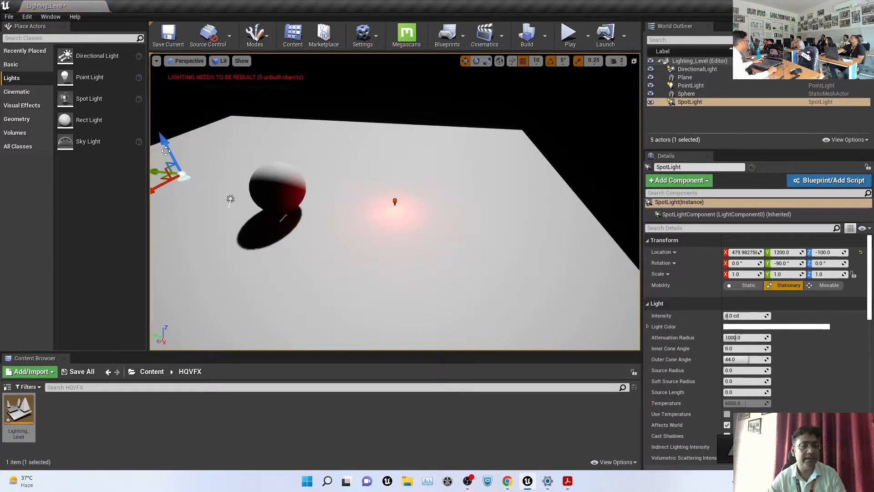
drag(168, 144, 152, 109)
mouse_move(243, 244)
alt+mouse_down()
mouse_move(291, 310)
mouse_move(244, 244)
alt+mouse_up()
scroll(411, 224, down, 3)
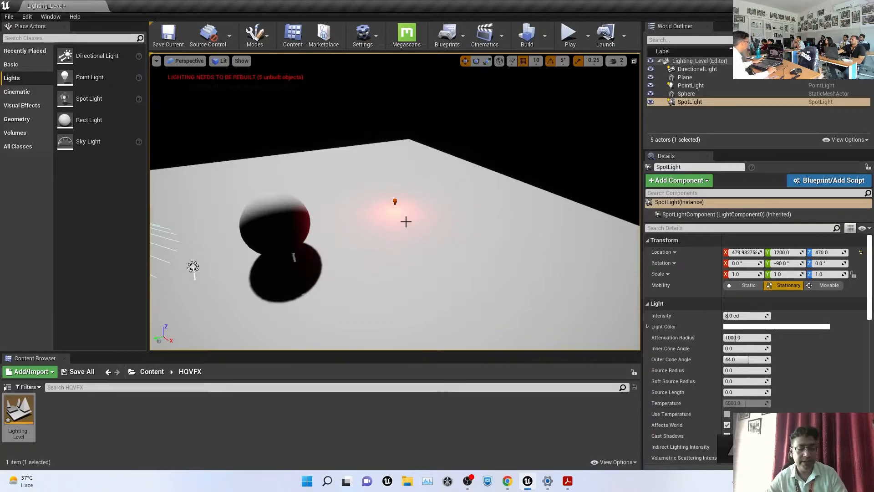
key(f)
scroll(403, 217, down, 8)
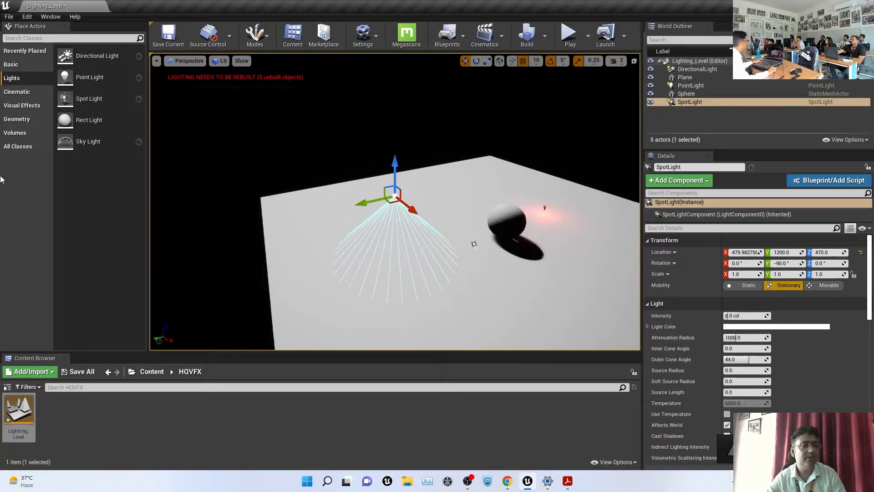
Add a cube and scale it to 28.75×1×14.75 as a wall above the plane
click(13, 64)
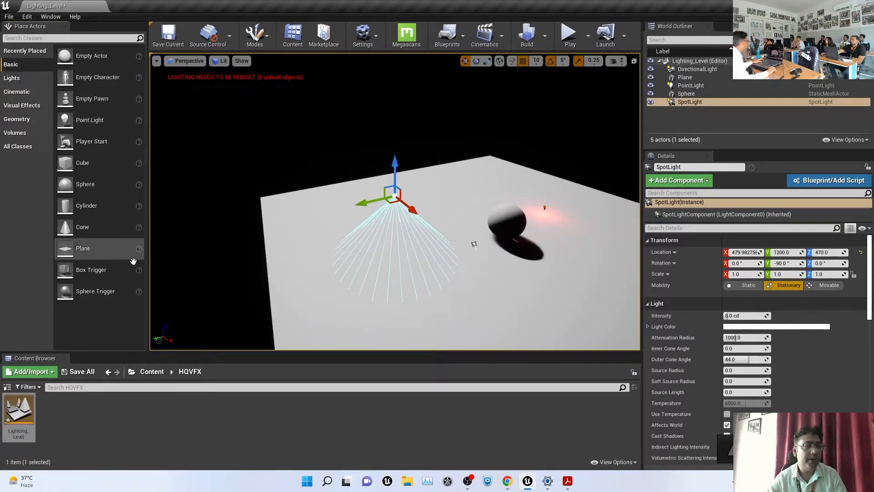
drag(82, 163, 287, 273)
alt+drag(294, 303, 162, 303)
key(r)
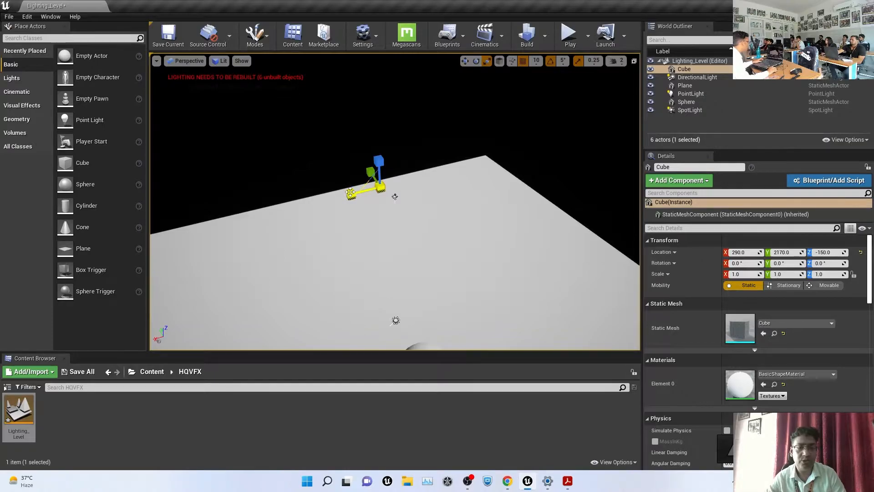
drag(359, 188, 391, 177)
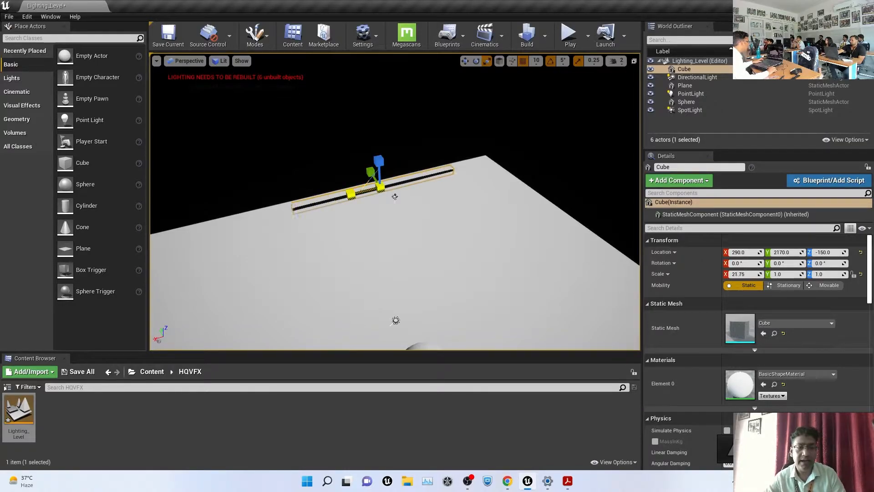
mouse_move(378, 148)
mouse_down()
mouse_move(378, 140)
mouse_move(372, 161)
mouse_up()
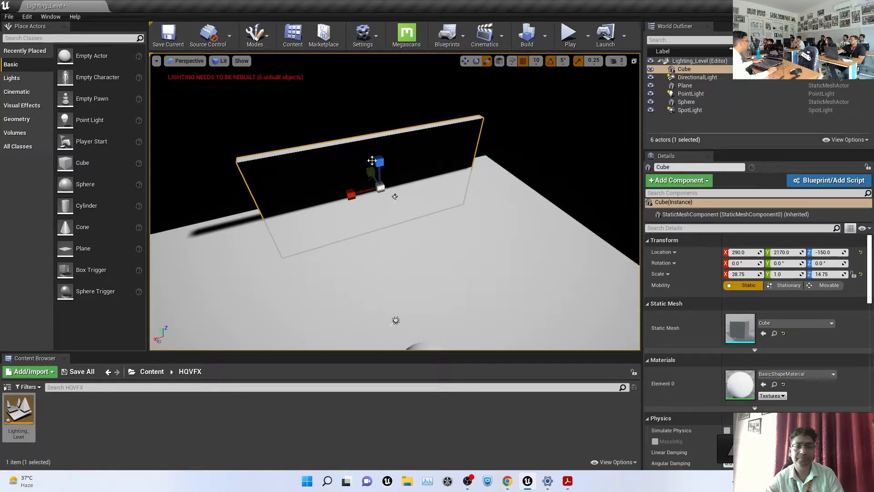
alt+drag(285, 255, 345, 258)
key(w)
drag(337, 196, 349, 139)
Move the spot light along Y to 2100 beside the wall
click(395, 197)
alt+drag(427, 205, 297, 232)
drag(360, 195, 250, 186)
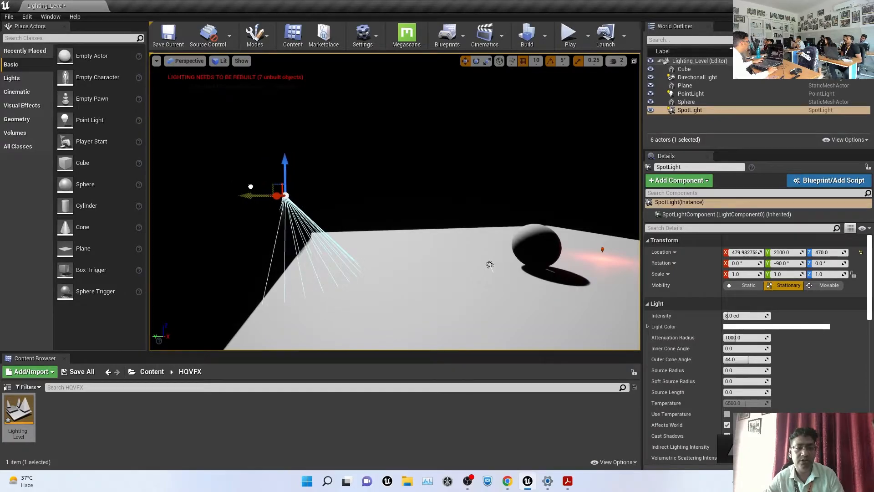
Frame and orbit around the spot light to inspect its cone on the plane
key(f)
alt+drag(342, 226, 396, 248)
alt+right_drag(396, 247, 328, 215)
alt+drag(327, 214, 571, 255)
alt+drag(553, 311, 593, 276)
Hide the directional light with its World Outliner eye icon, then reselect the spot light
click(596, 263)
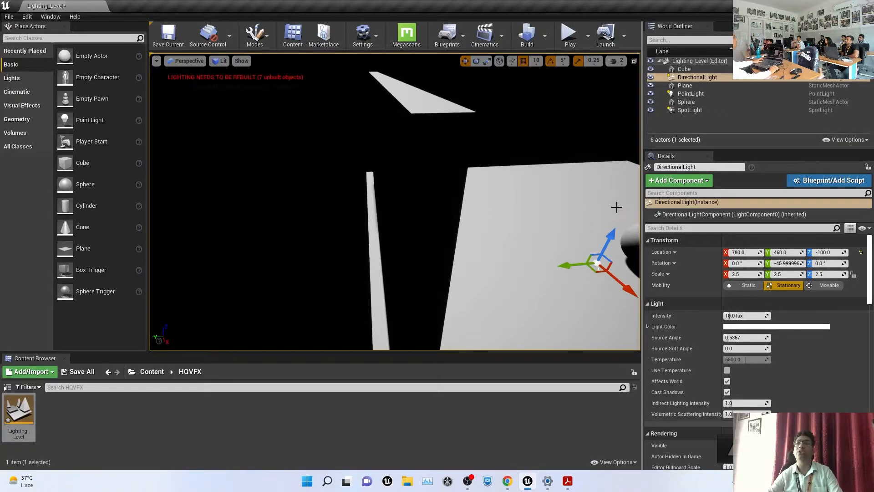
click(650, 78)
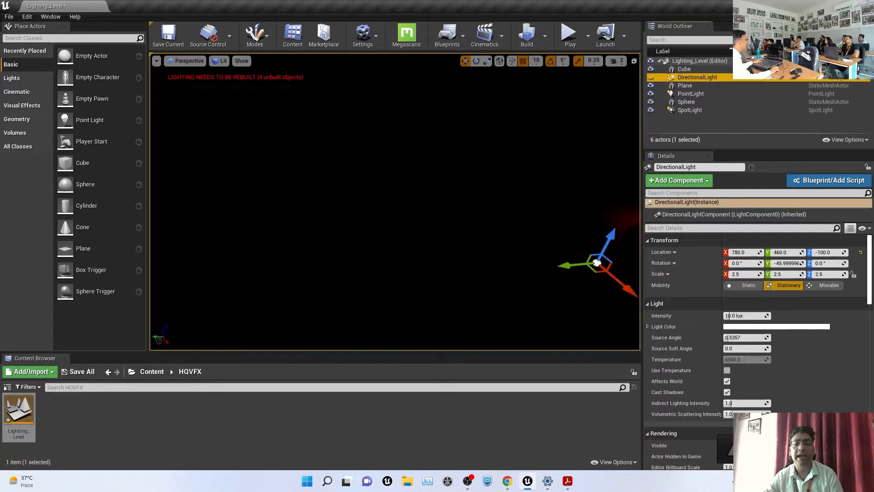
right_drag(395, 201, 469, 208)
alt+drag(469, 208, 302, 189)
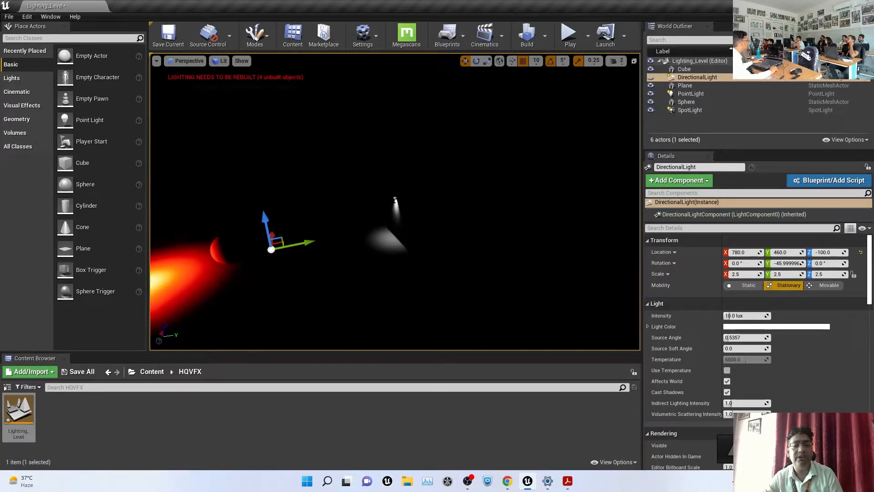
click(395, 200)
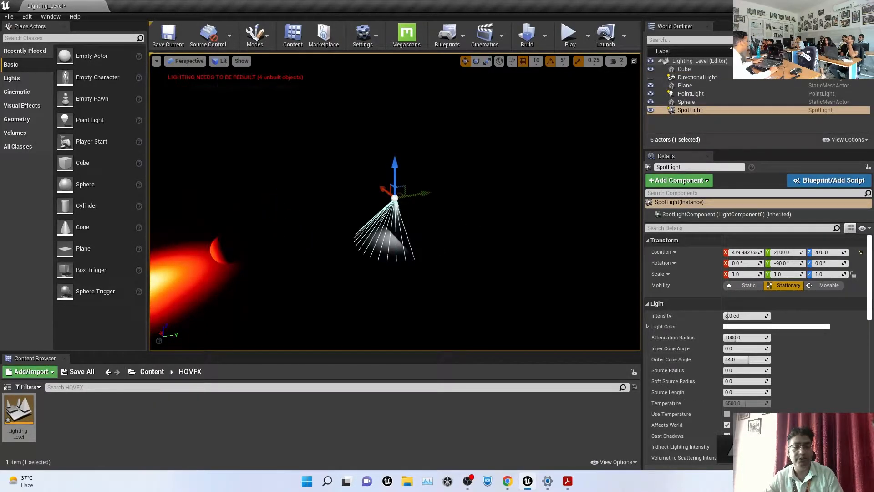
Tilt the spot light about 20 degrees and set its light colour to magenta
key(e)
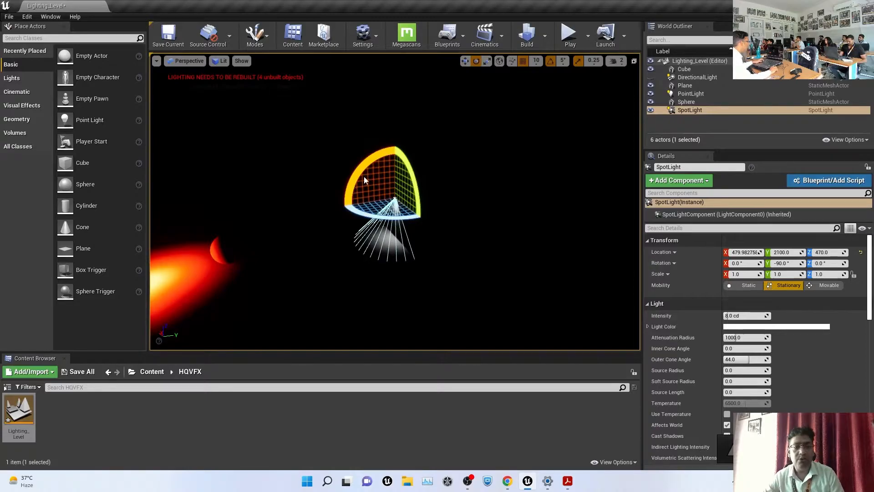
drag(357, 171, 515, 168)
alt+drag(282, 269, 289, 269)
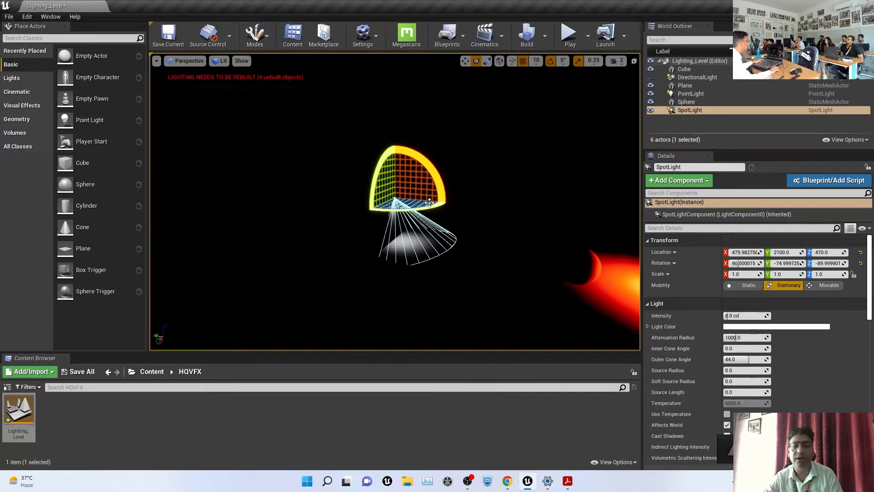
drag(410, 212, 456, 191)
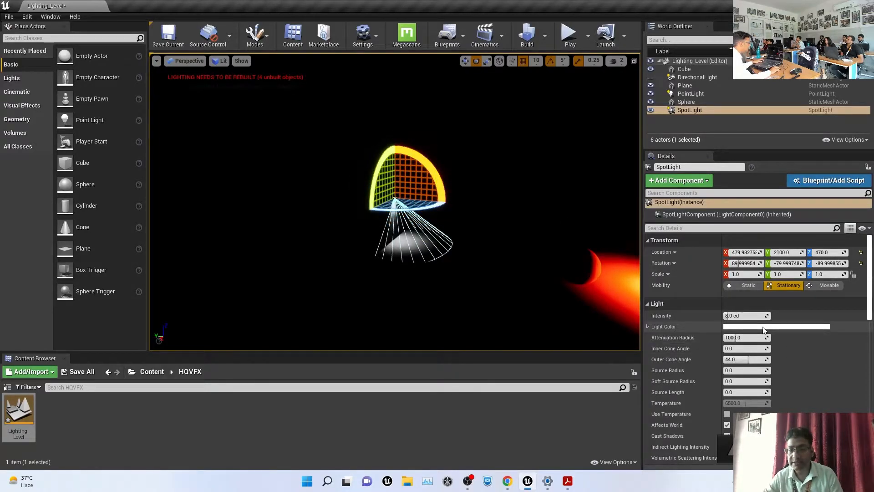
click(776, 327)
click(652, 273)
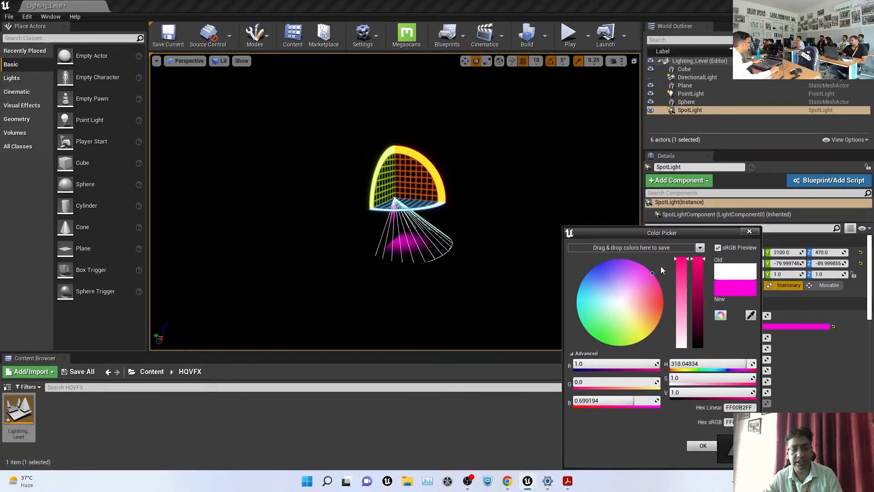
click(547, 152)
Alt-drag a copy of the spot light to the left and make its light yellow
click(365, 204)
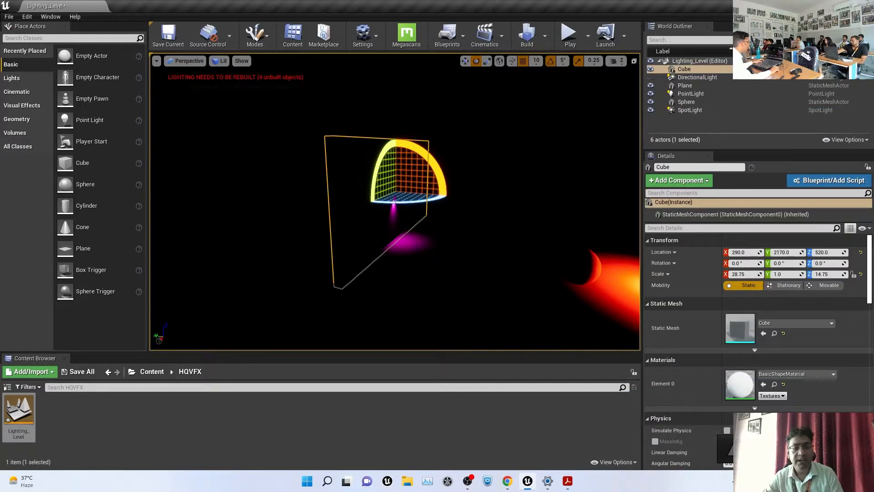
key(w)
alt+drag(393, 225, 306, 226)
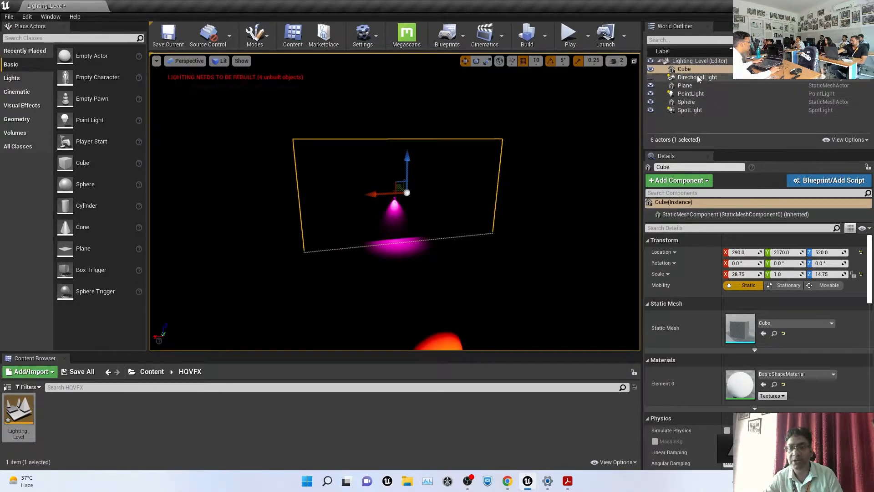
click(689, 111)
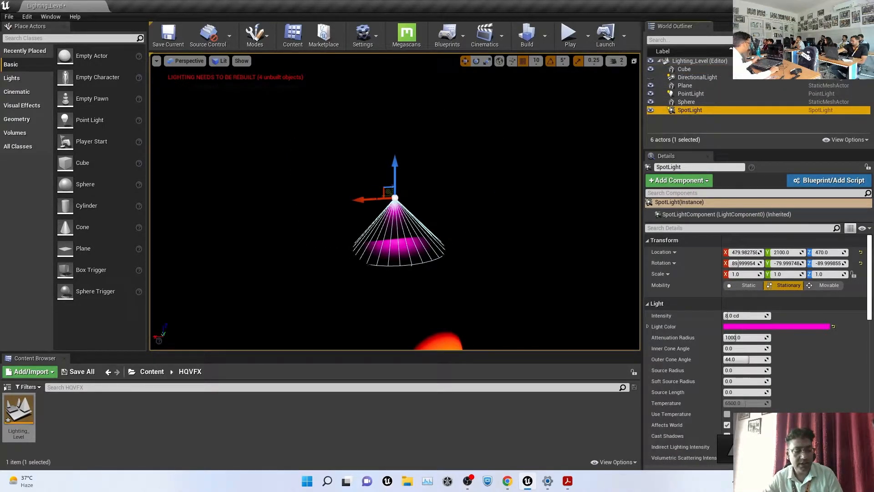
alt+drag(365, 201, 288, 203)
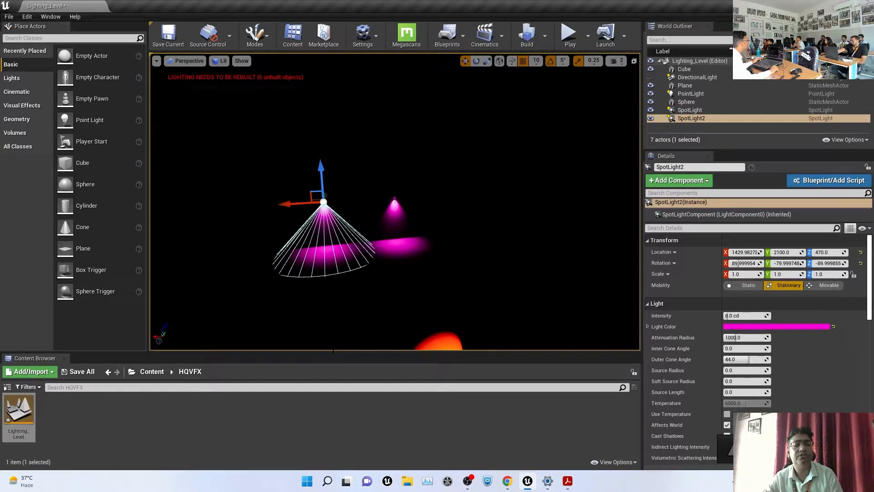
click(776, 327)
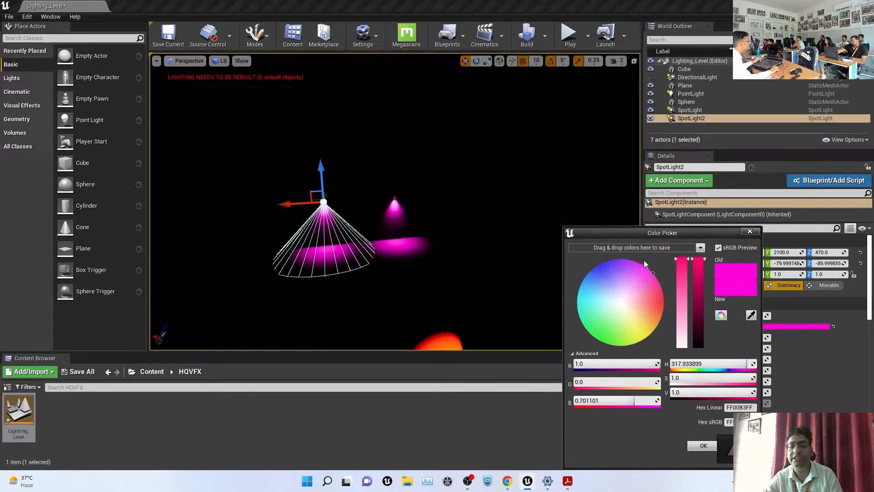
drag(636, 297, 653, 336)
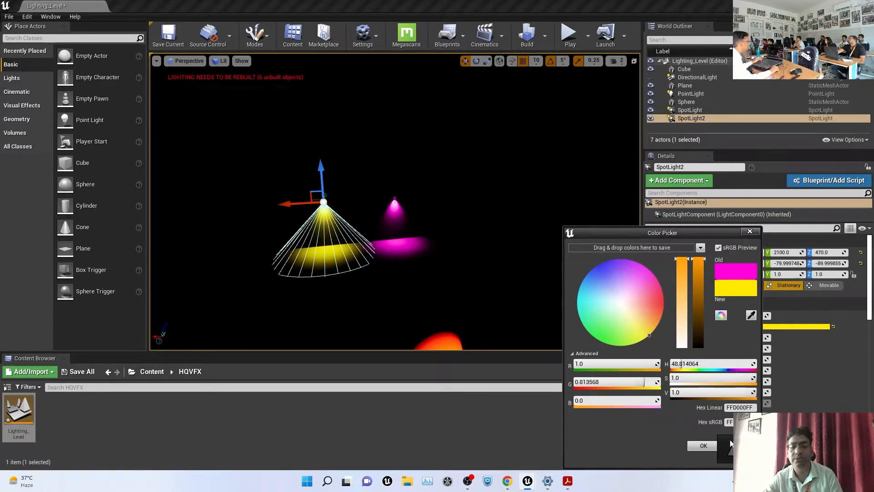
click(704, 447)
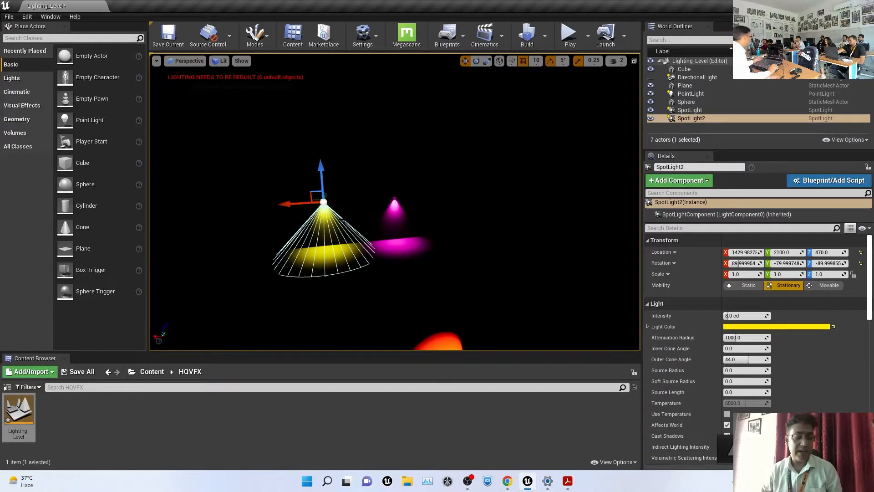
Duplicate the yellow spot light, move the copy right along X, and colour it cyan
key(ctrl+w)
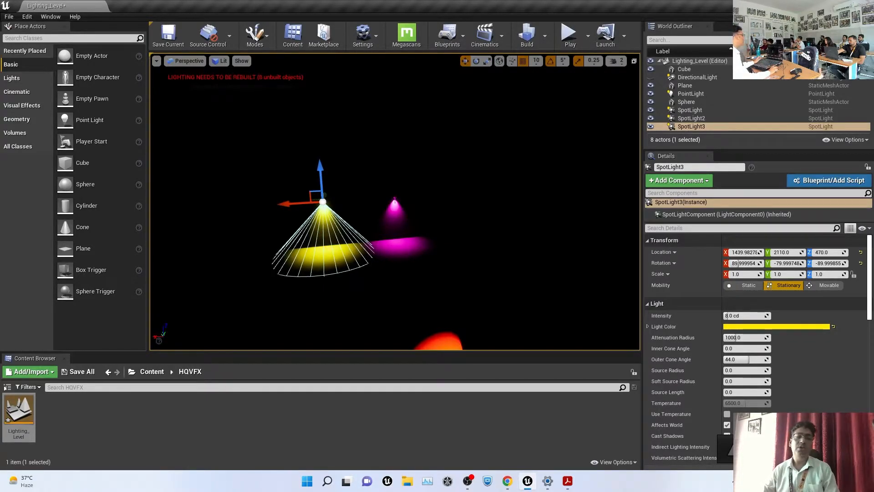
drag(289, 203, 434, 208)
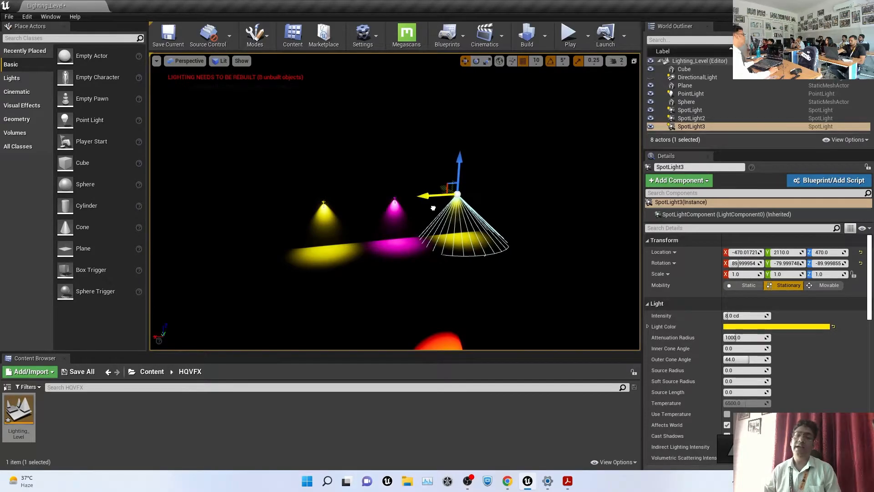
click(773, 327)
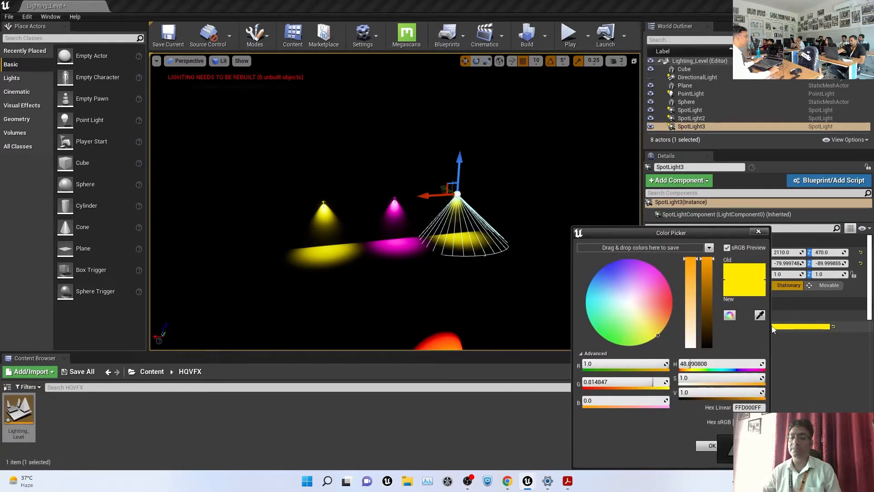
drag(664, 305, 572, 307)
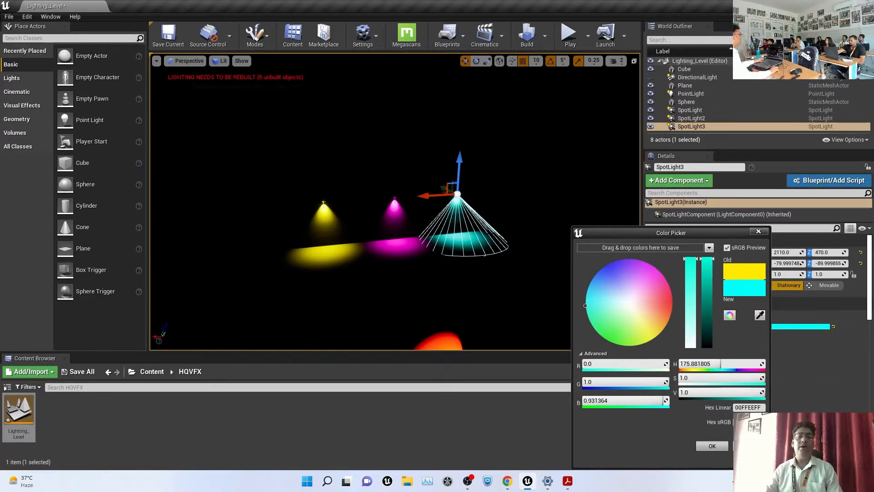
click(712, 446)
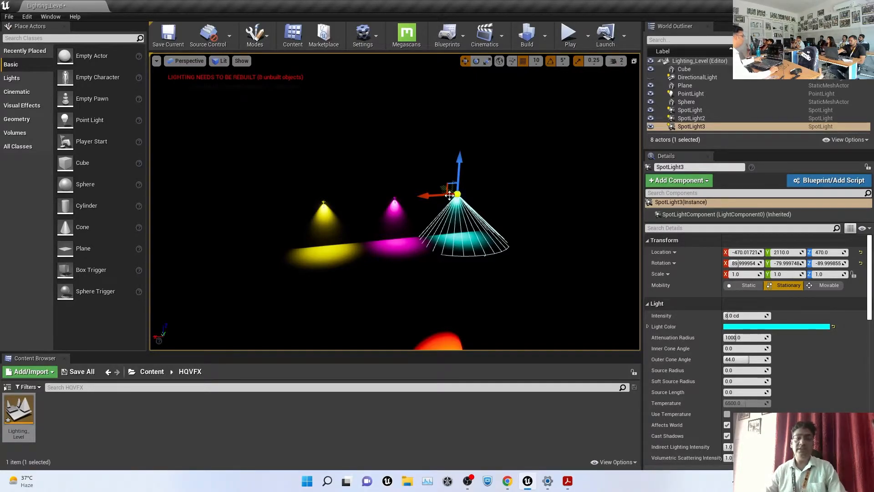
Alt-drag a copy of the cyan spotlight sideways and set its light colour to blue
alt+shift+drag(453, 196, 419, 201)
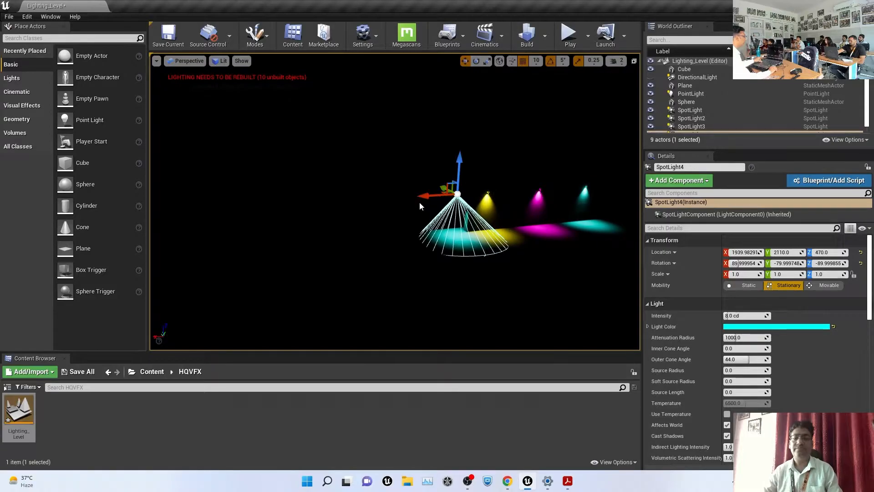
click(780, 327)
click(615, 271)
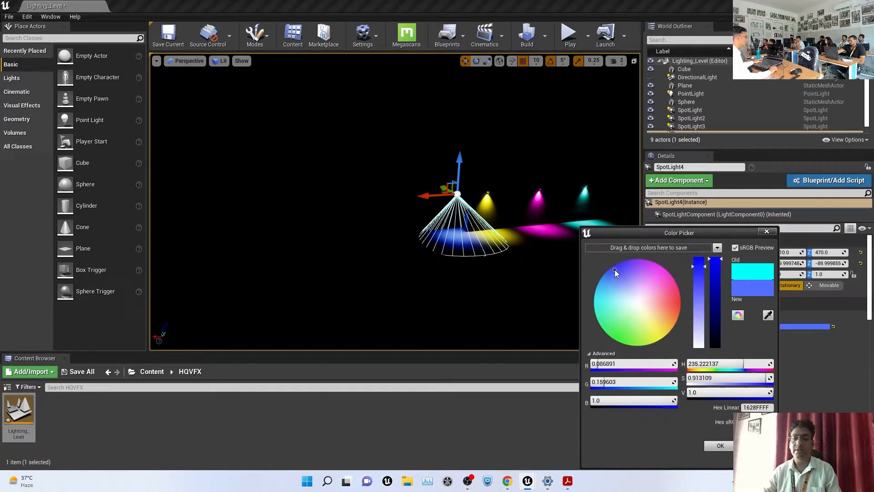
click(414, 307)
key(f)
alt+drag(395, 202, 351, 225)
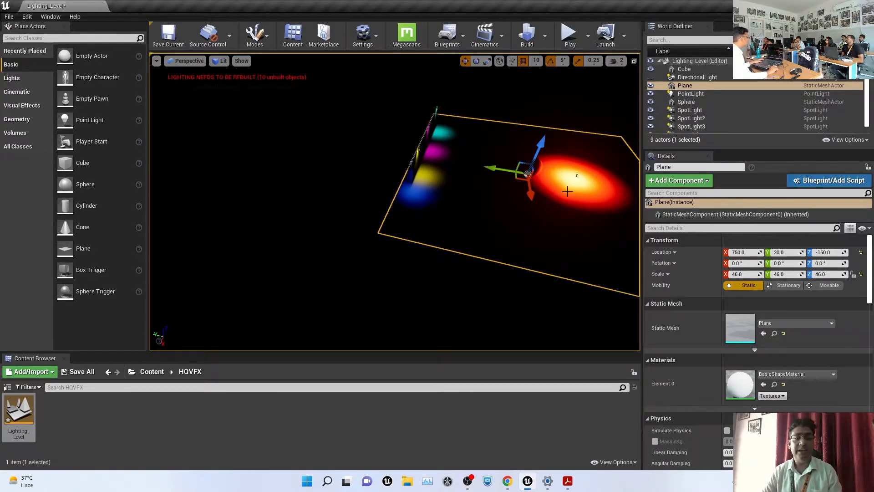
Unhide the DirectionalLight in the World Outliner so the plane is flooded white, then select it
click(511, 288)
key(ctrl+z)
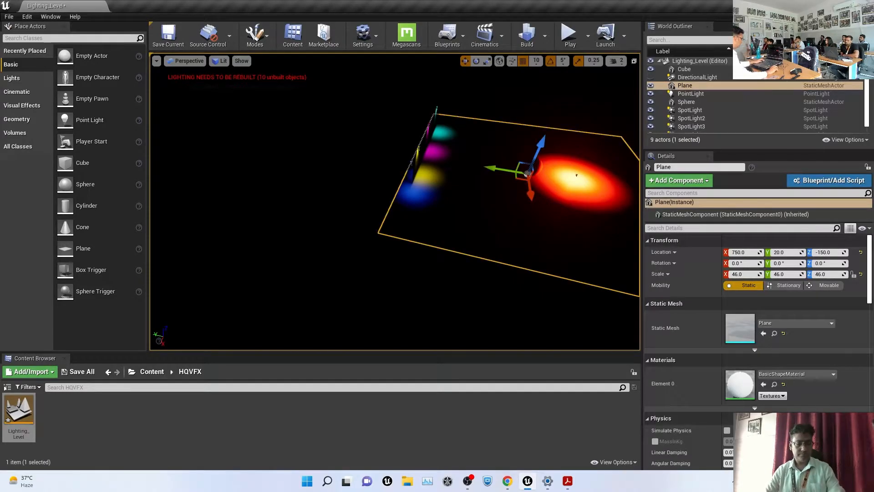
key(f)
alt+drag(502, 250, 465, 227)
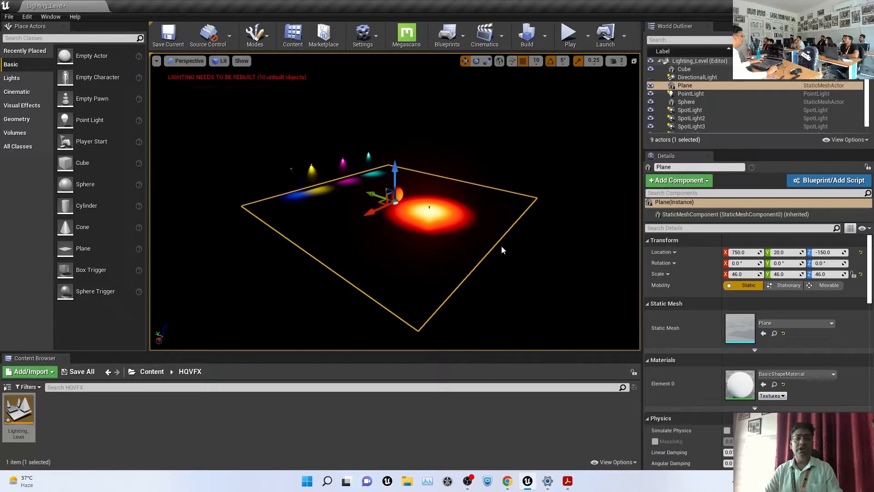
scroll(690, 109, down, 1)
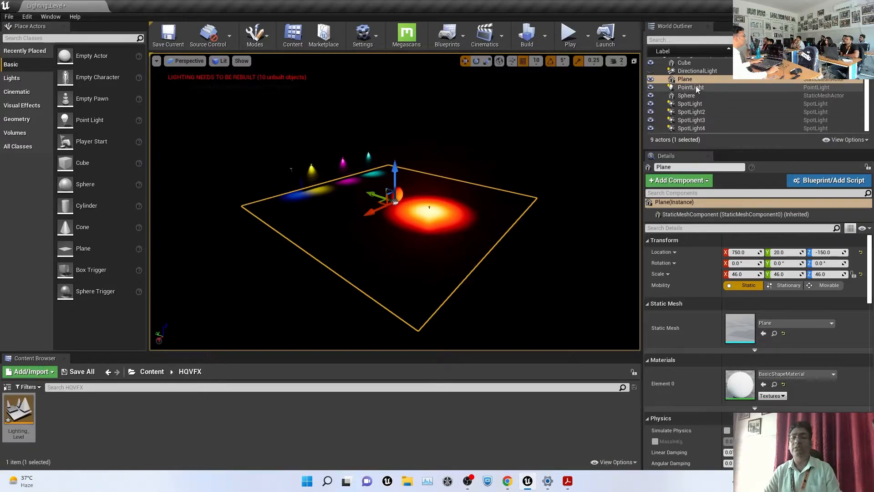
scroll(695, 89, up, 1)
click(650, 77)
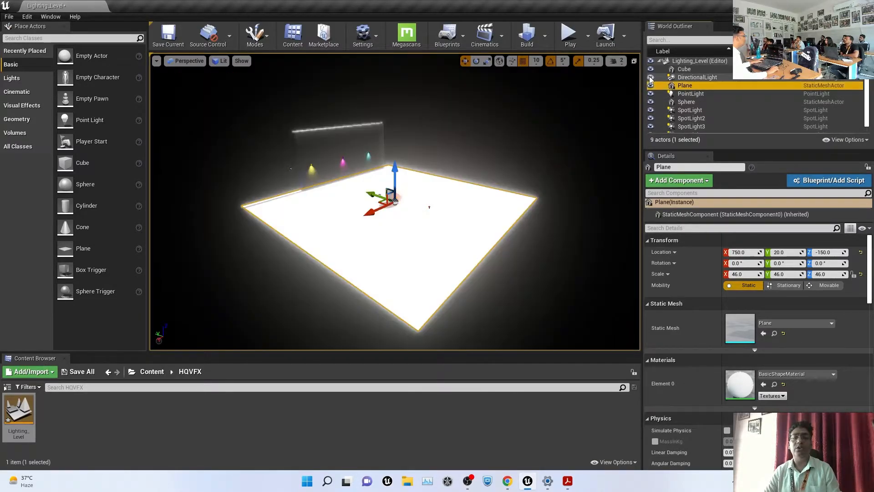
alt+drag(335, 173, 385, 159)
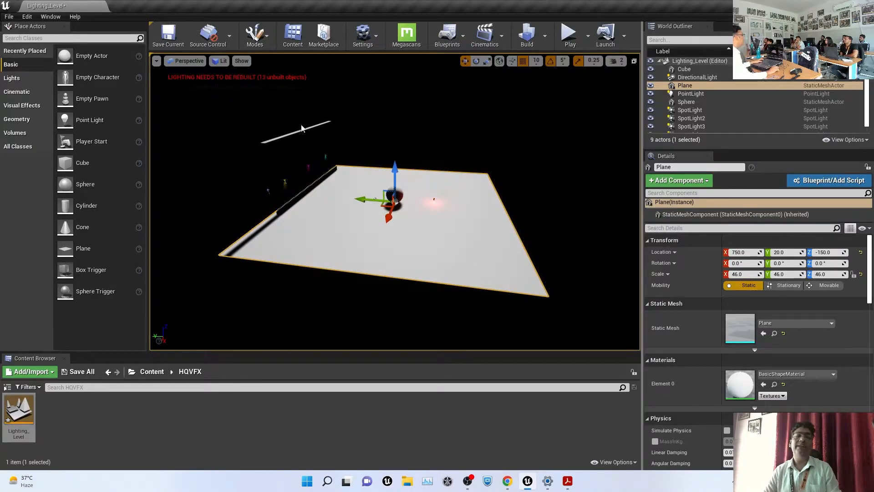
alt+drag(242, 179, 387, 175)
alt+drag(442, 225, 456, 198)
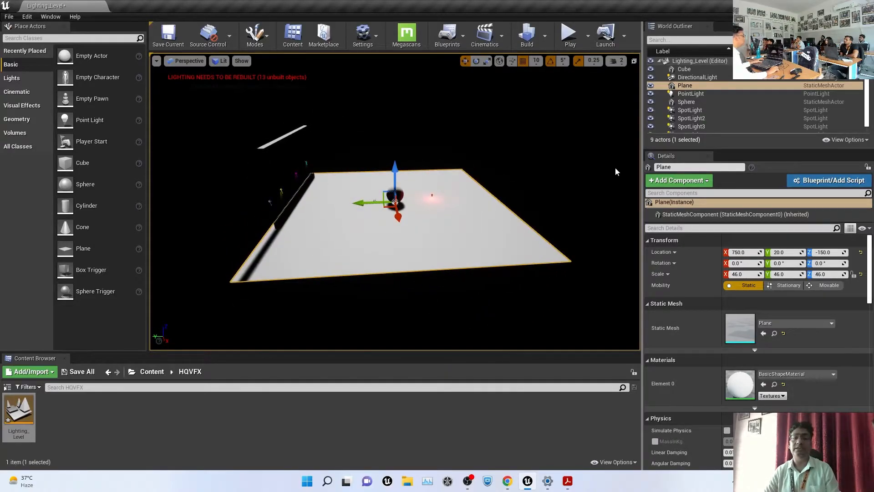
click(704, 77)
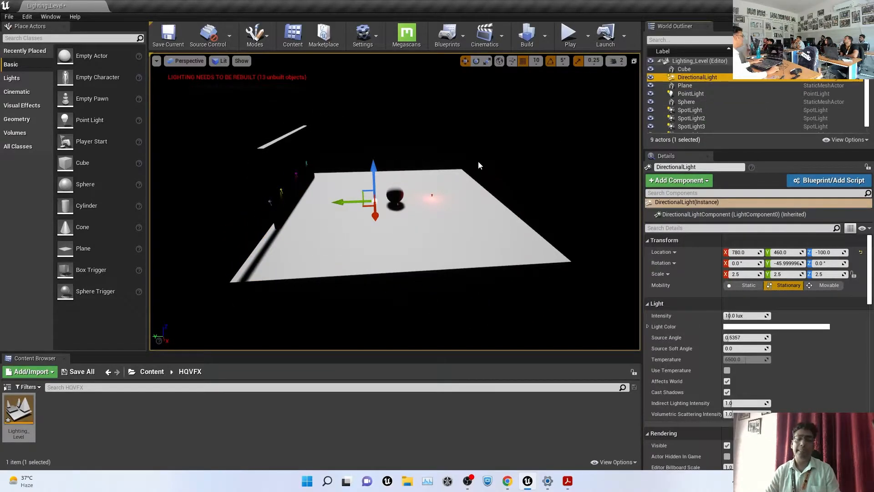
alt+drag(484, 163, 476, 150)
key(f)
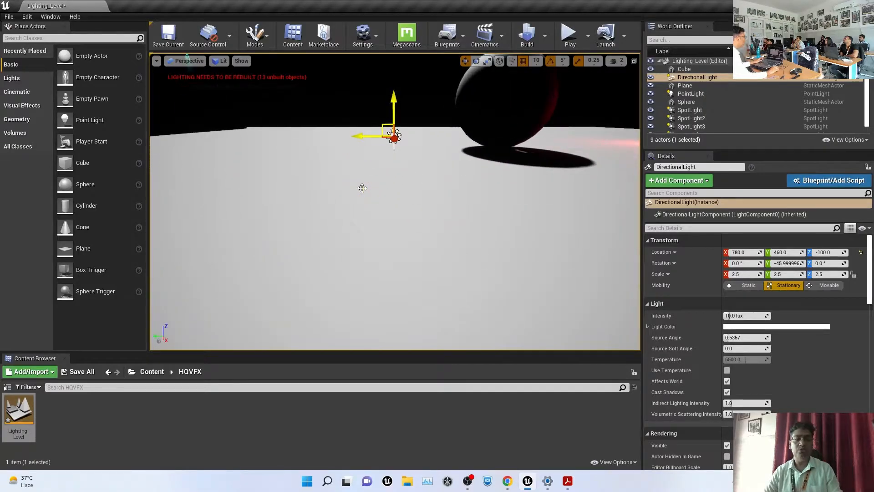
key(e)
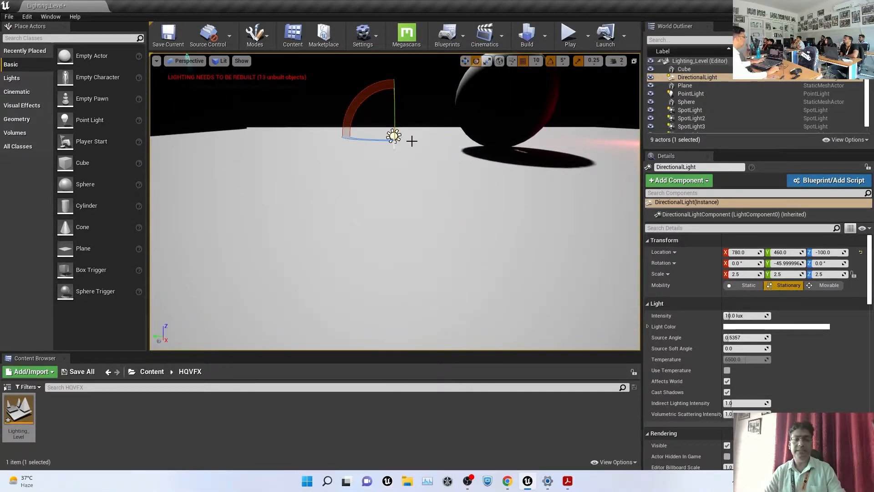
alt+drag(457, 92, 405, 94)
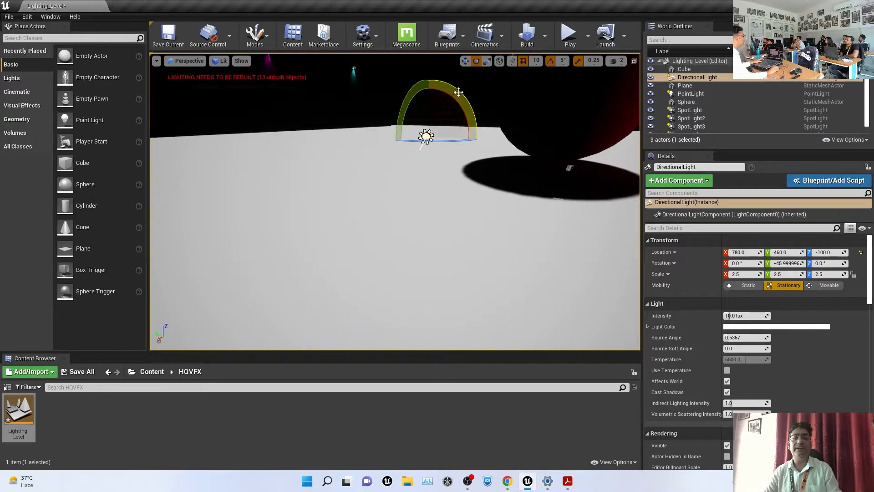
drag(463, 95, 477, 123)
scroll(377, 128, down, 10)
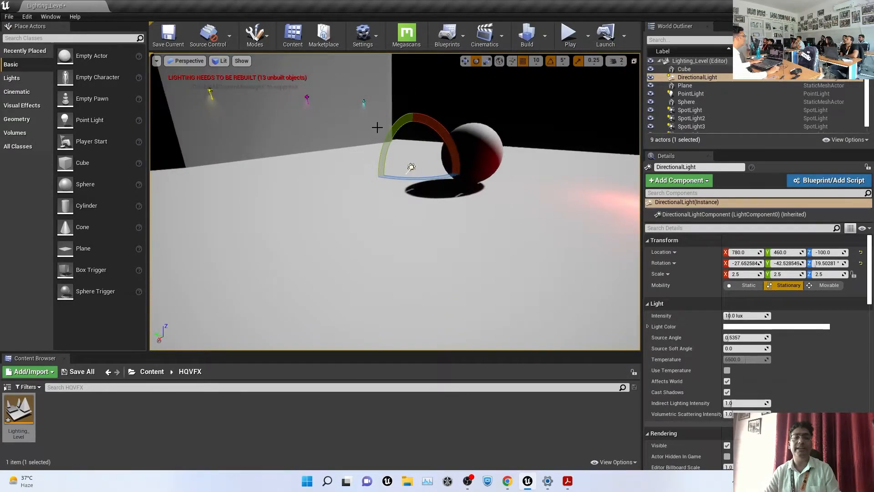
scroll(377, 121, down, 6)
alt+drag(336, 160, 289, 220)
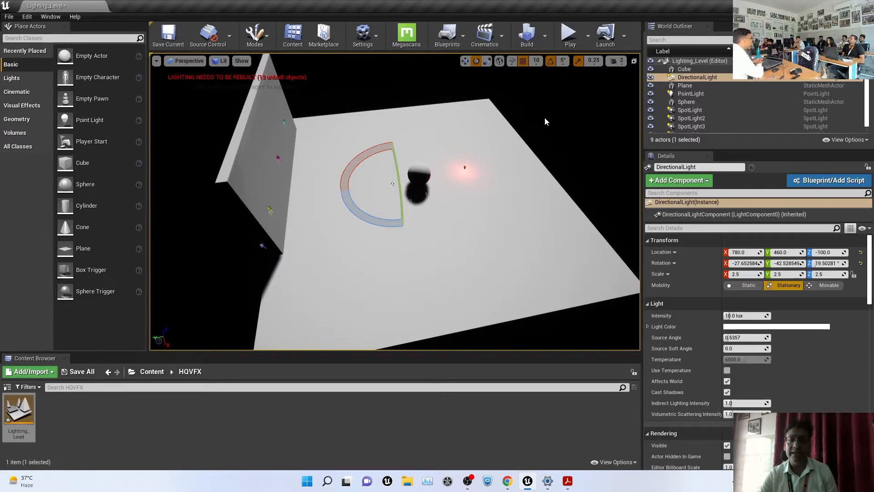
key(ctrl+z)
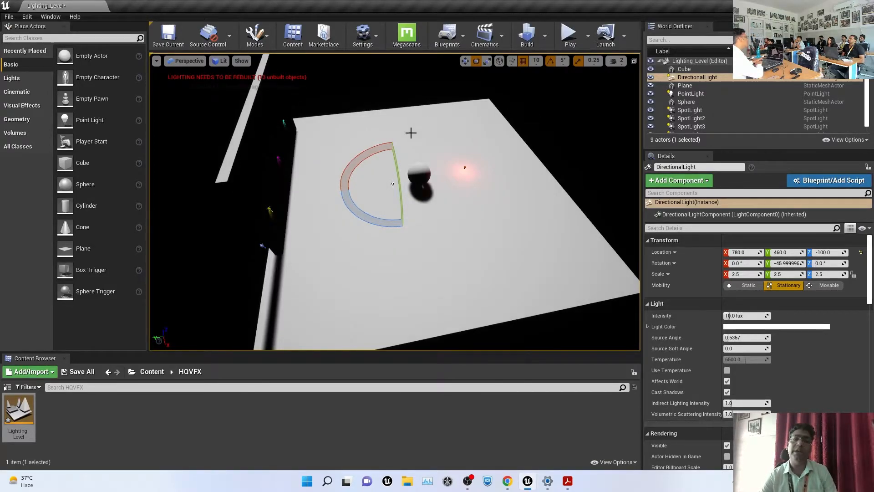
alt+drag(391, 168, 283, 175)
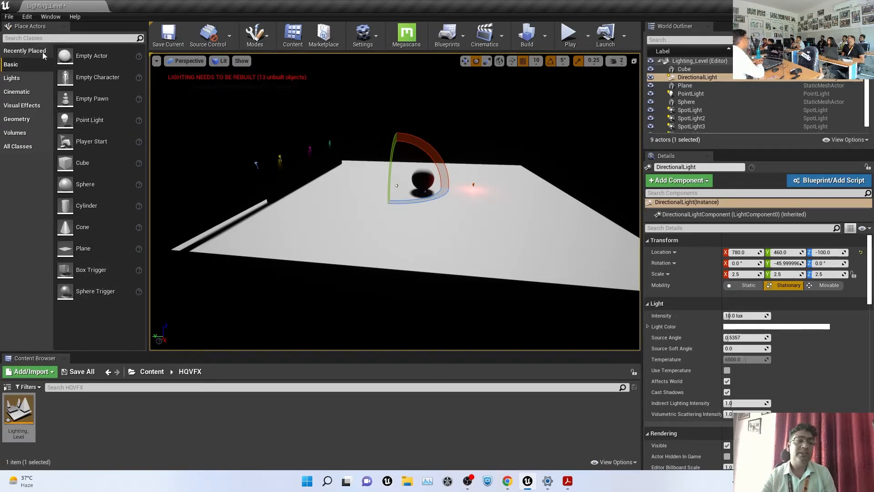
click(11, 80)
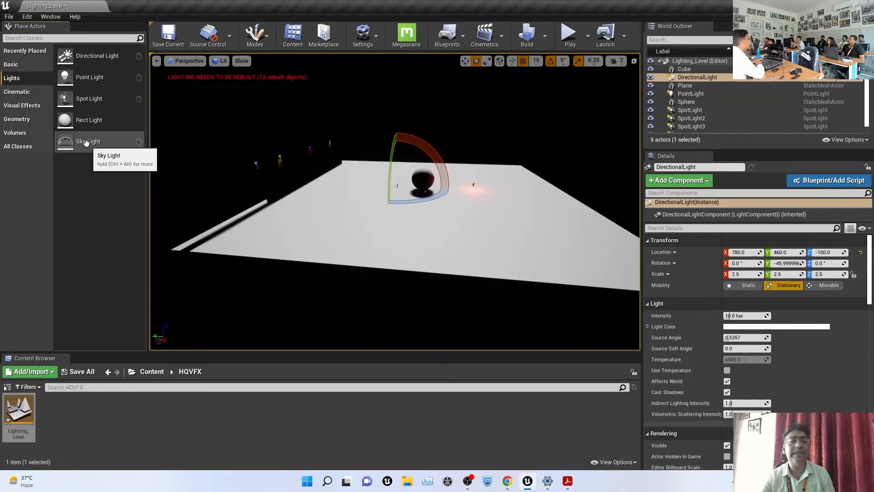
Drop a Sky Light from Place Actors > Lights into the level and raise it to Z 20
drag(86, 143, 344, 196)
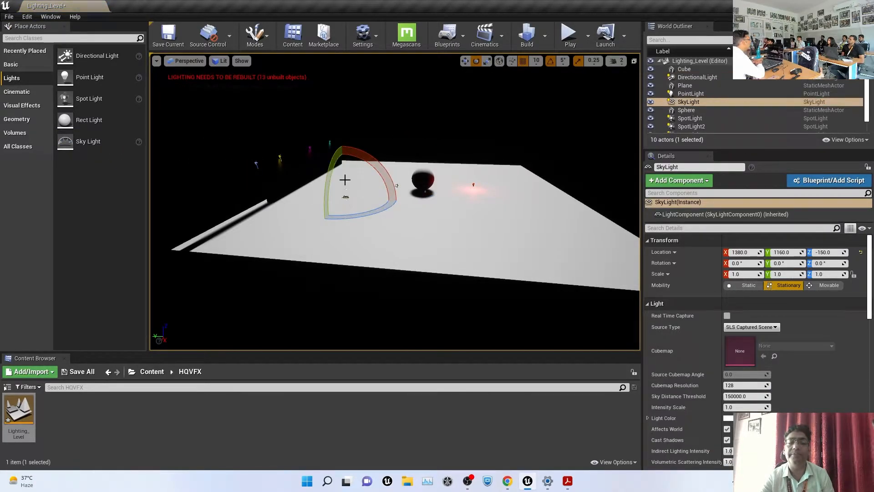
drag(344, 165, 345, 152)
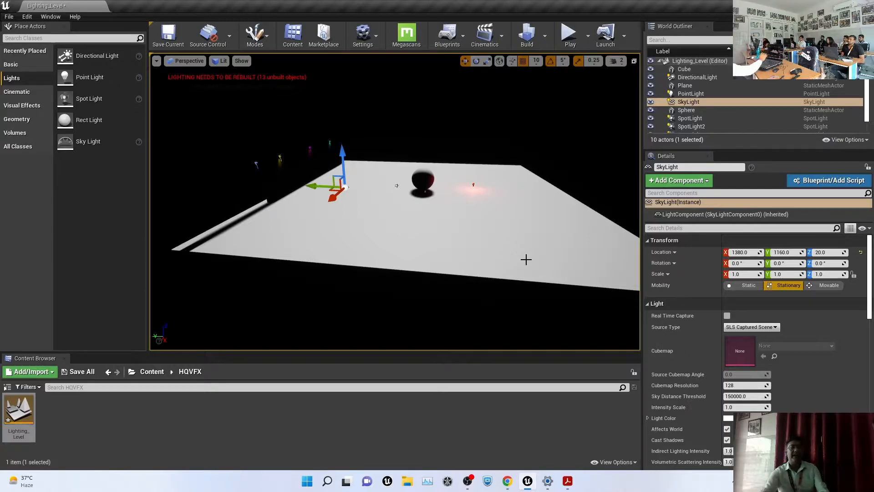
click(300, 175)
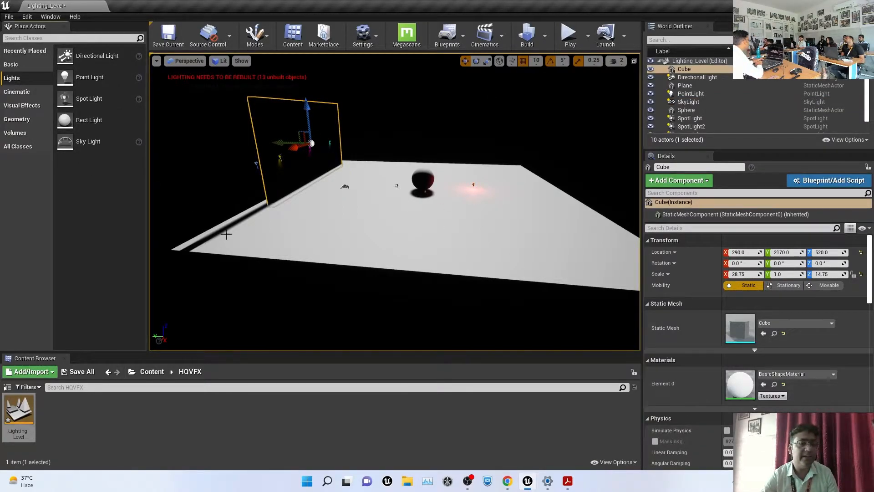
Place a Sky Atmosphere from the Visual Effects actors into the viewport
click(29, 108)
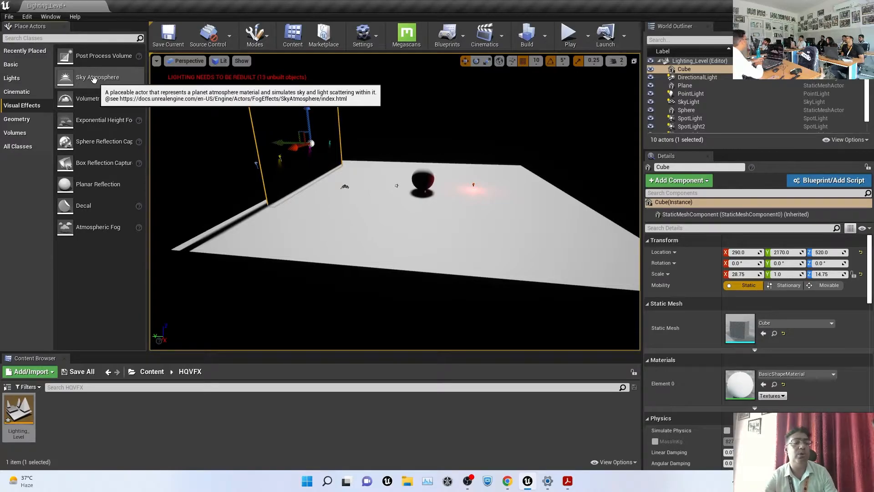
drag(93, 79, 382, 180)
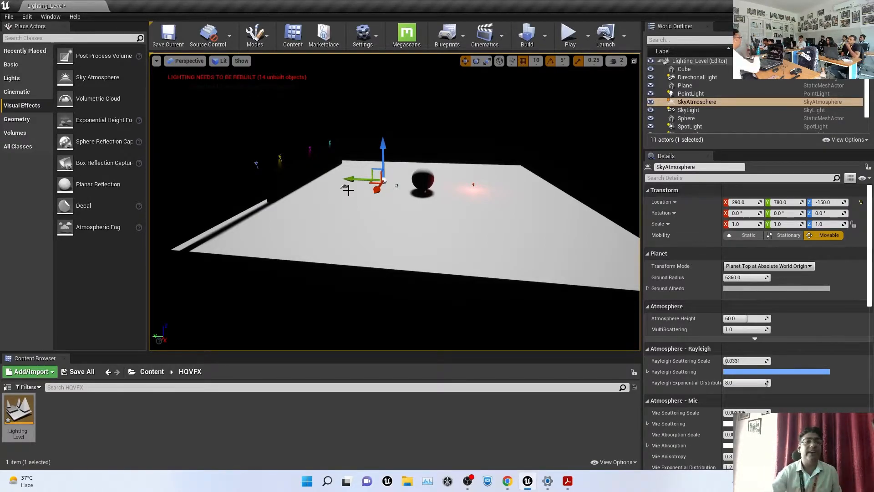
scroll(698, 102, down, 1)
Select the SpotLight and filter its Details for 'atmos'
click(700, 103)
scroll(818, 294, down, 10)
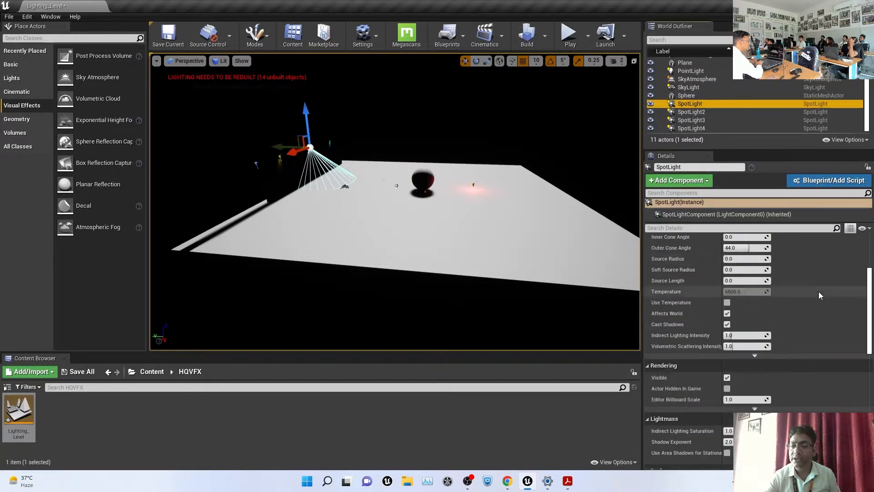
scroll(819, 292, down, 3)
scroll(819, 291, up, 10)
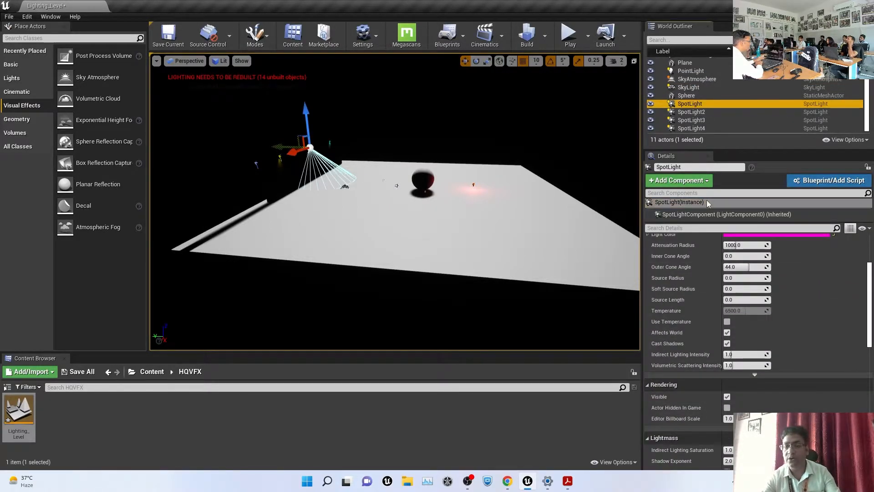
click(686, 228)
scroll(801, 312, up, 3)
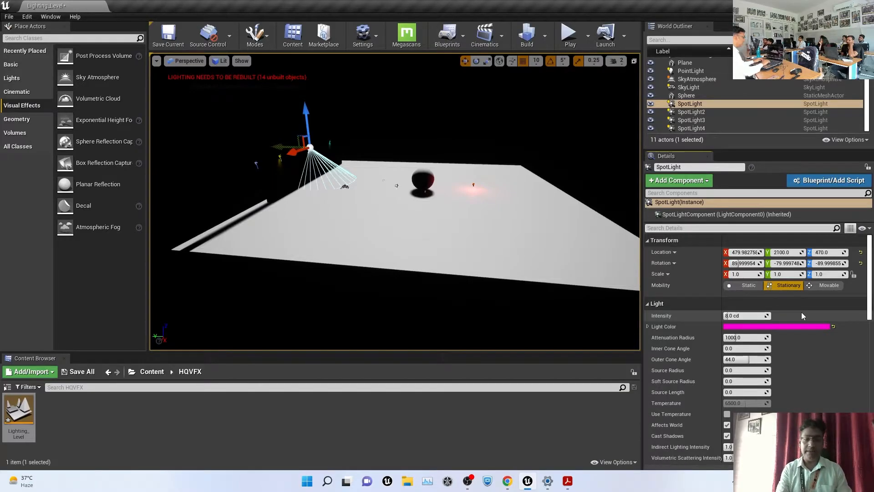
text(atmos)
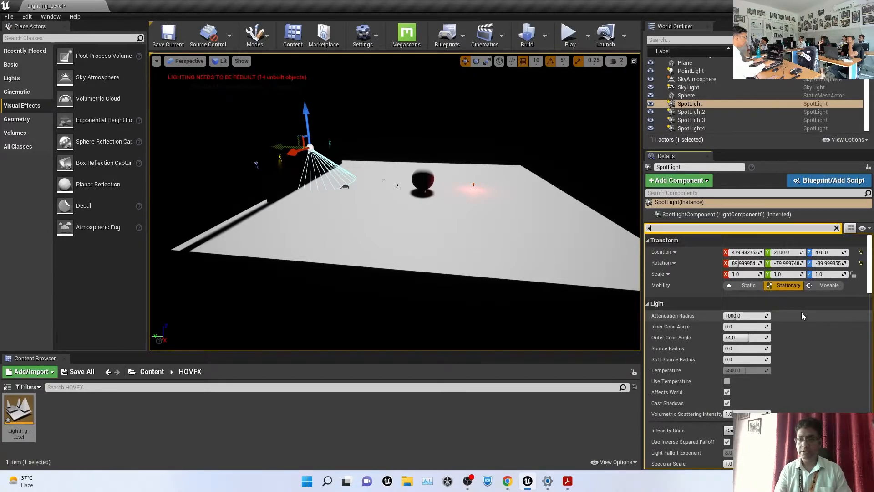
scroll(738, 107, up, 1)
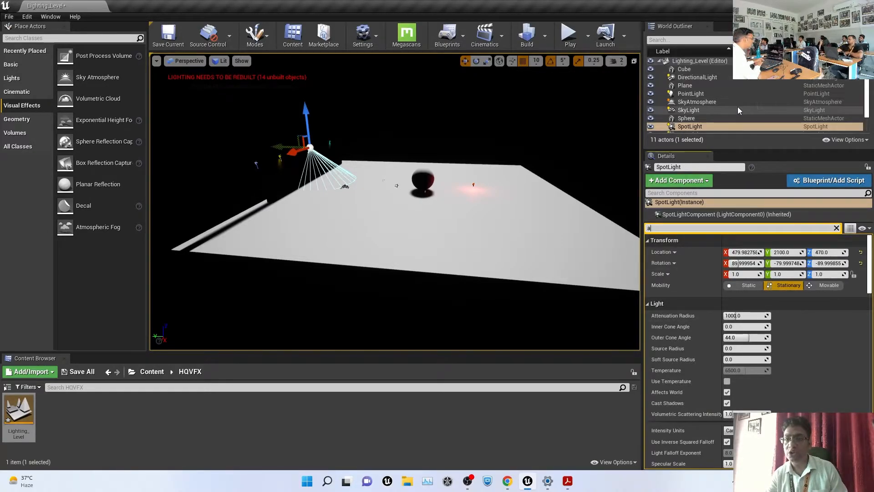
Enable Atmosphere Sun Light on the DirectionalLight, found by searching 'atmo' in Details
click(699, 78)
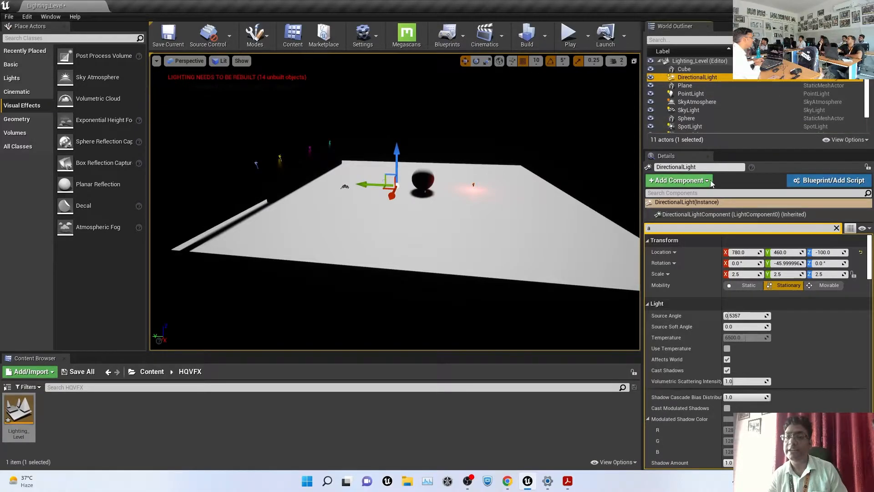
drag(658, 228, 630, 231)
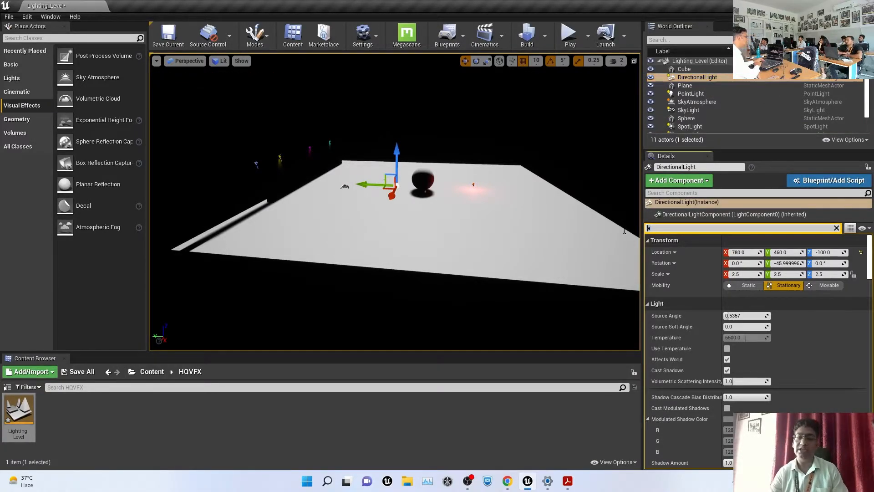
text(atmos)
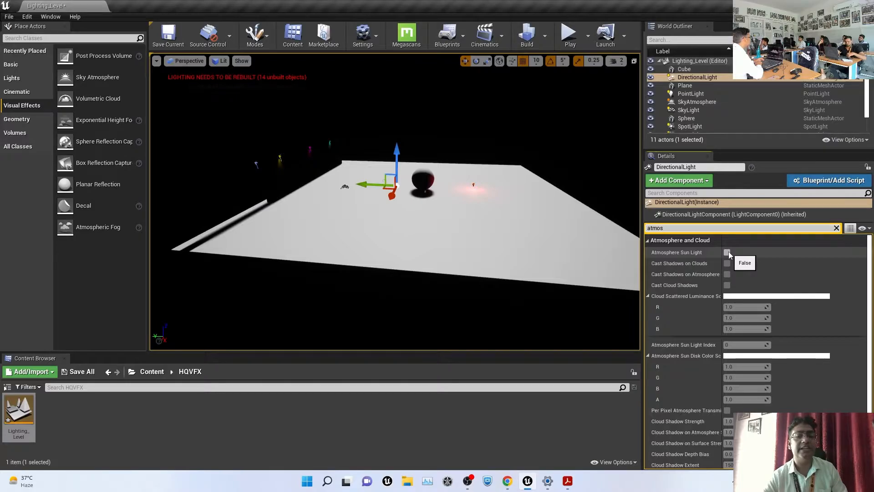
click(727, 252)
scroll(482, 143, down, 5)
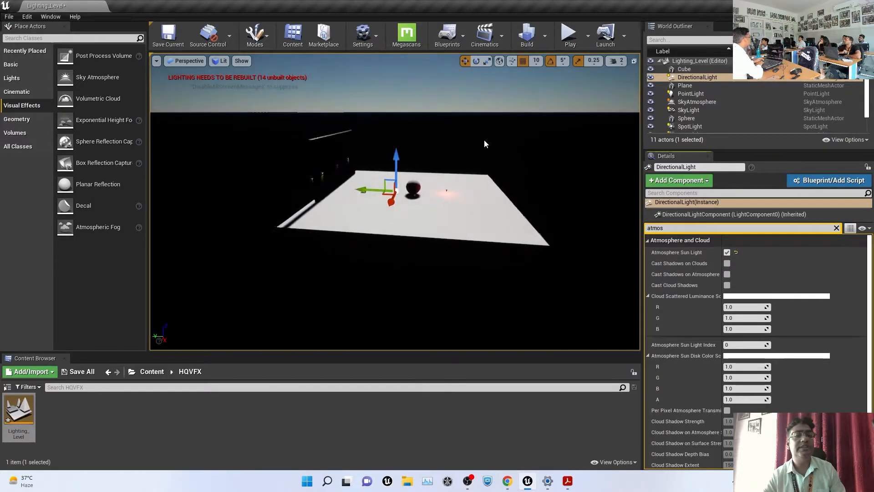
Rotate the sun light down to the horizon behind the wall for a dusk glow
alt+drag(422, 161, 422, 135)
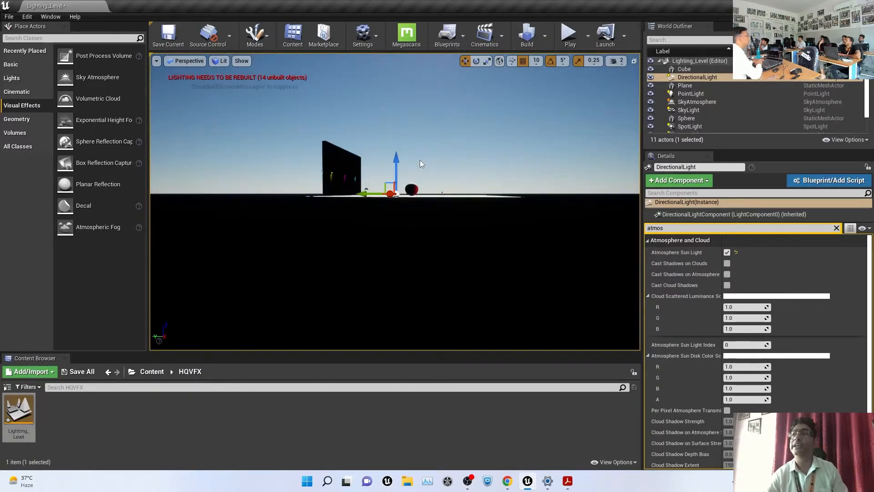
alt+drag(521, 173, 444, 194)
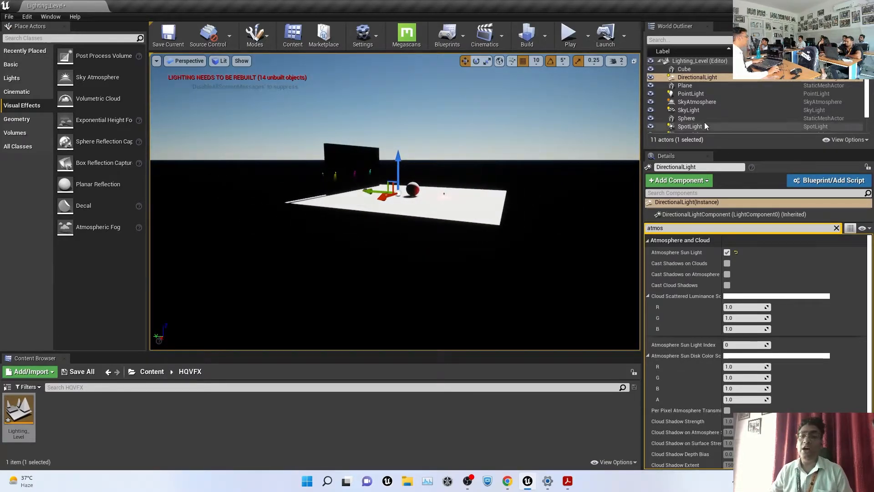
alt+drag(294, 140, 331, 152)
key(e)
drag(435, 155, 451, 185)
alt+drag(195, 164, 299, 155)
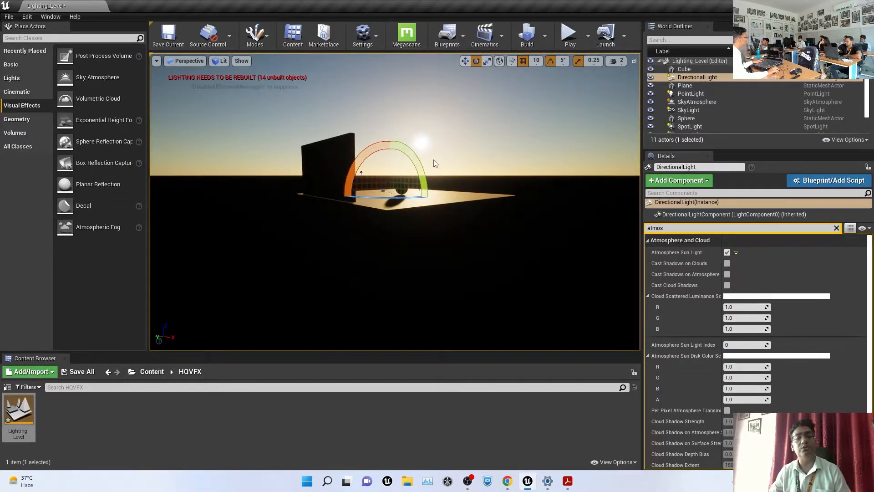
mouse_move(360, 154)
mouse_down()
mouse_move(379, 148)
mouse_move(351, 137)
mouse_move(342, 144)
mouse_move(351, 139)
mouse_move(364, 152)
mouse_up()
mouse_move(431, 132)
alt+mouse_down()
mouse_move(373, 192)
mouse_move(448, 131)
alt+mouse_up()
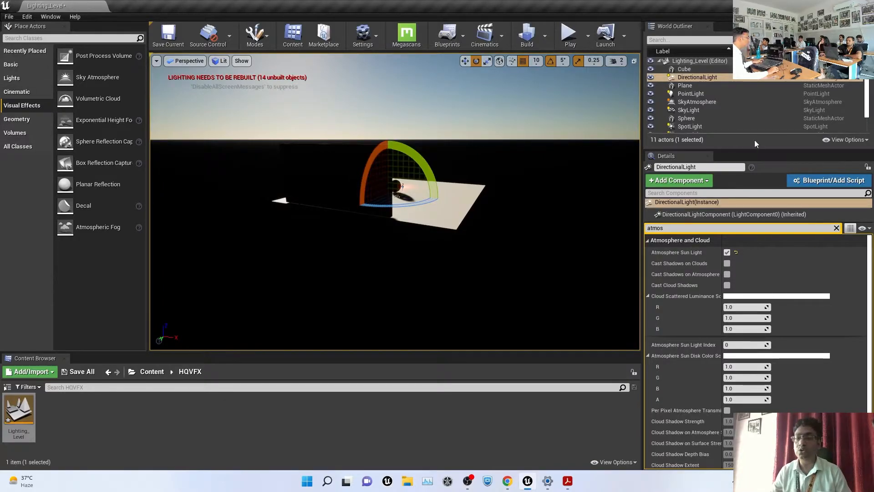
drag(751, 149, 747, 180)
click(689, 110)
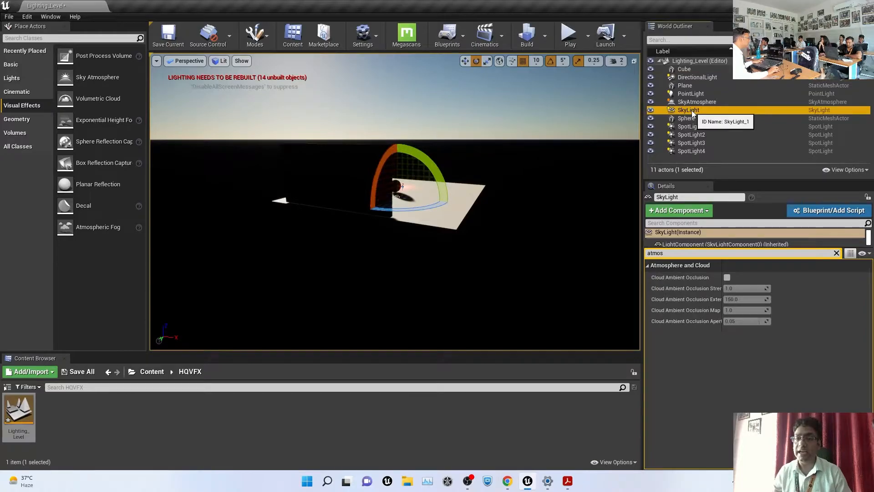
Clear the Details filter and try SkyLight Intensity Scale values of 5.0, then 2.0
click(837, 253)
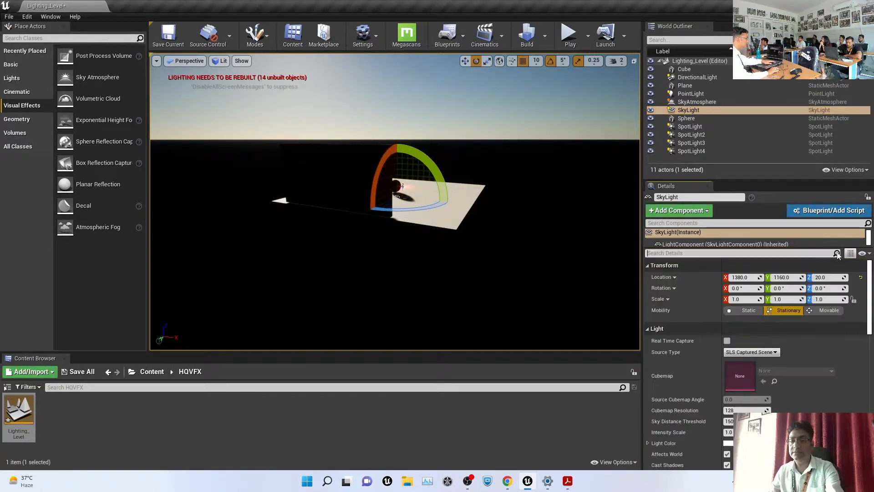
scroll(794, 349, down, 5)
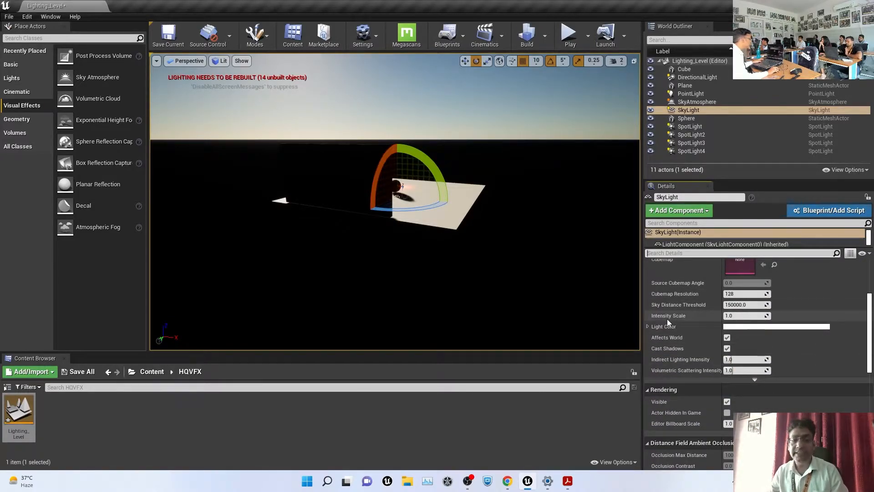
mouse_move(735, 317)
mouse_down()
mouse_move(765, 317)
mouse_move(722, 317)
mouse_up()
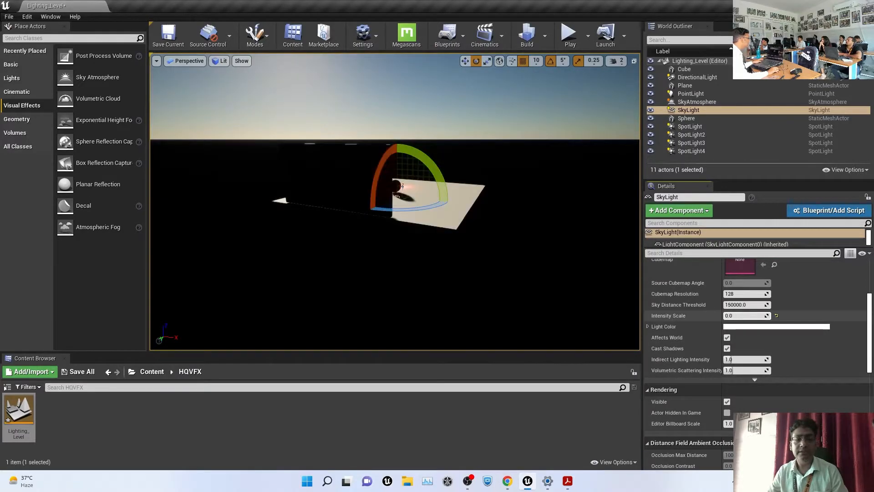
click(746, 316)
text(5)
key(Return)
text(2)
key(Return)
Frame the wall cube and orbit to view its sun-lit face
drag(510, 223, 400, 223)
key(Escape)
key(super)
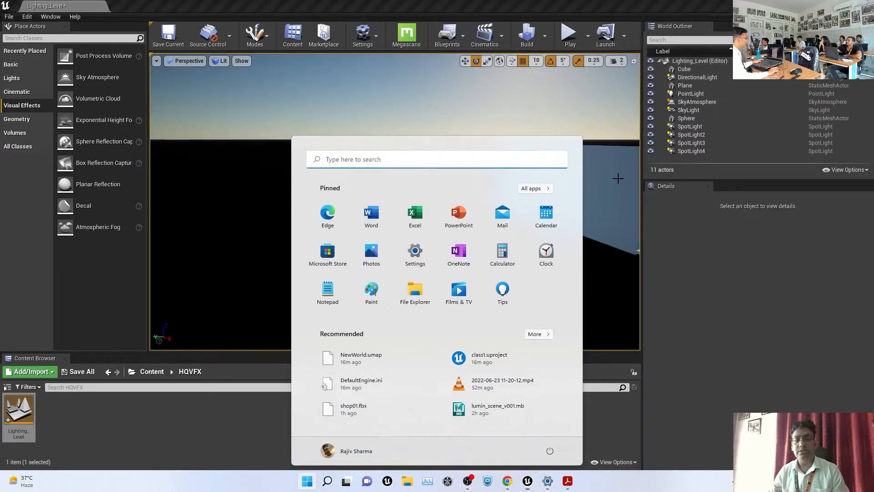
click(618, 178)
key(f)
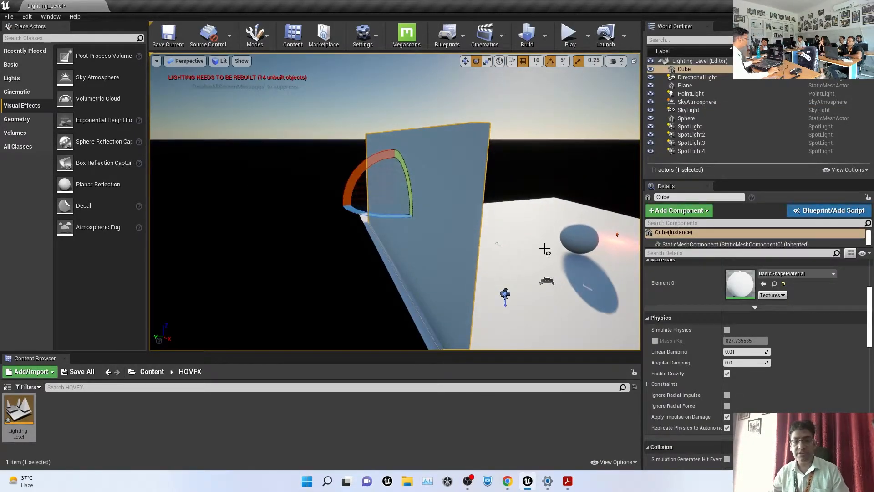
key(super)
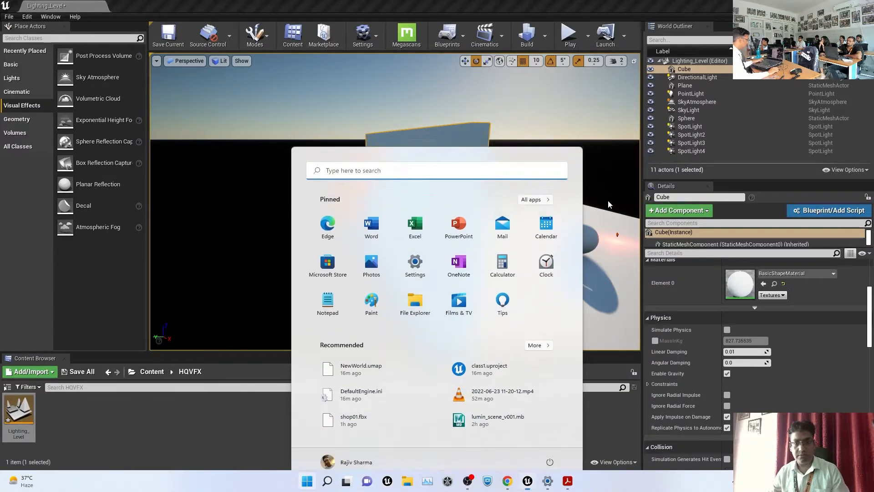
click(608, 201)
alt+drag(601, 267, 496, 219)
scroll(593, 266, up, 1)
scroll(590, 263, down, 2)
alt+drag(585, 250, 572, 236)
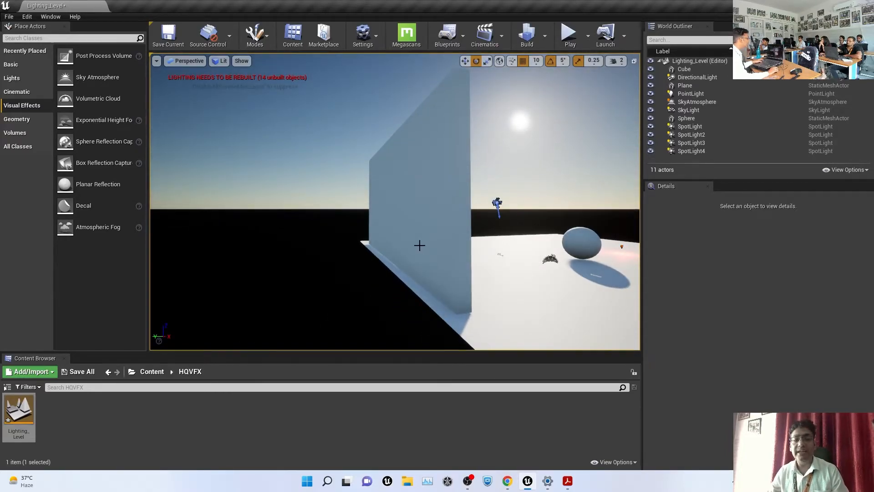
Set the SkyLight's Intensity Scale to 1.25 and bring up its Light Color picker
click(687, 110)
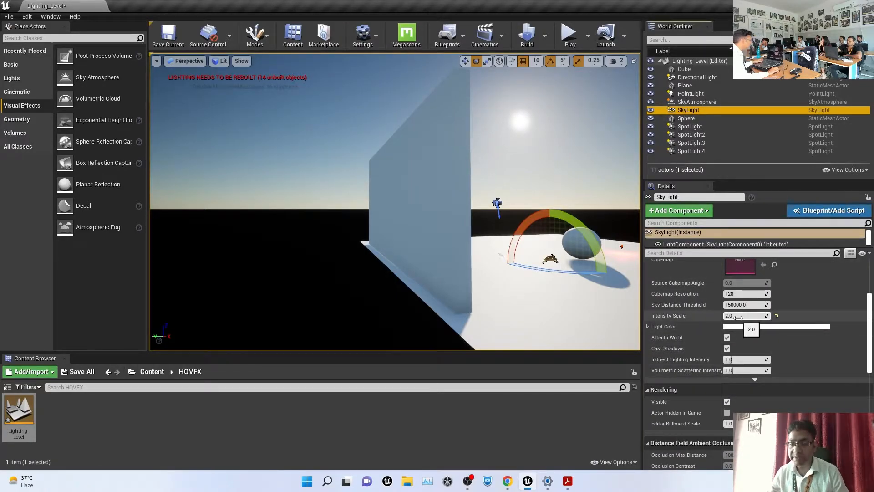
click(738, 316)
text(1.5)
key(Return)
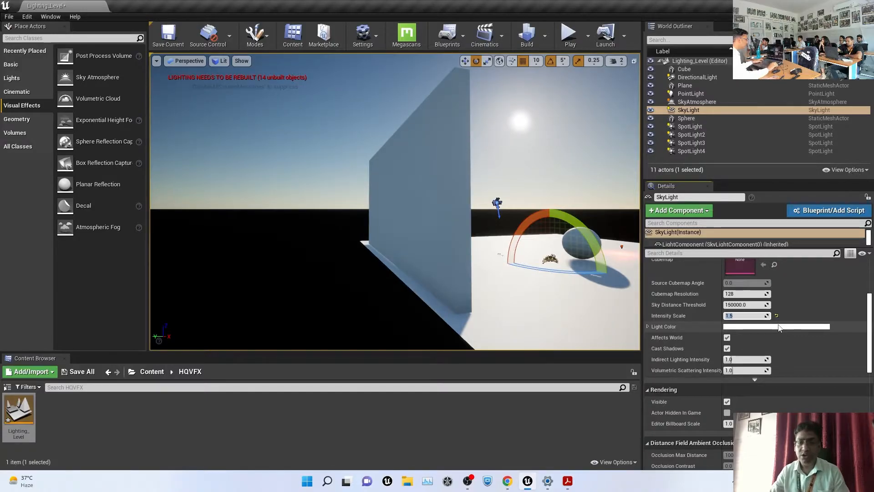
text(1.25)
key(Return)
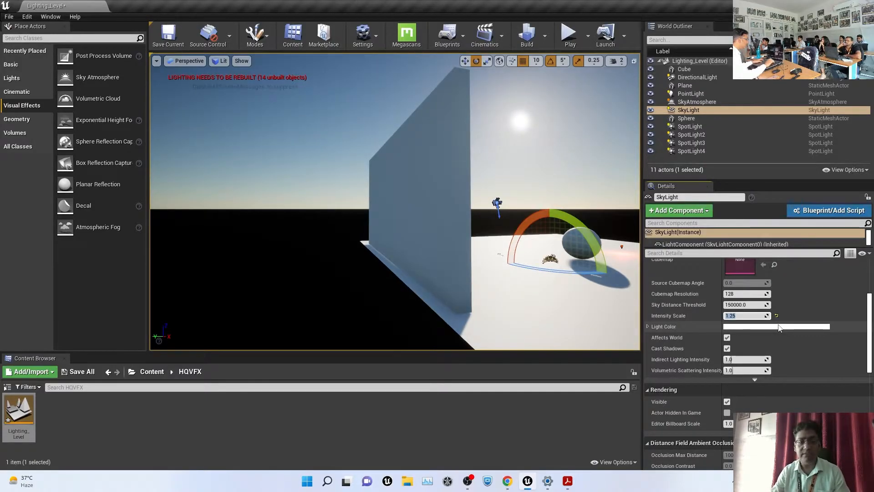
click(760, 327)
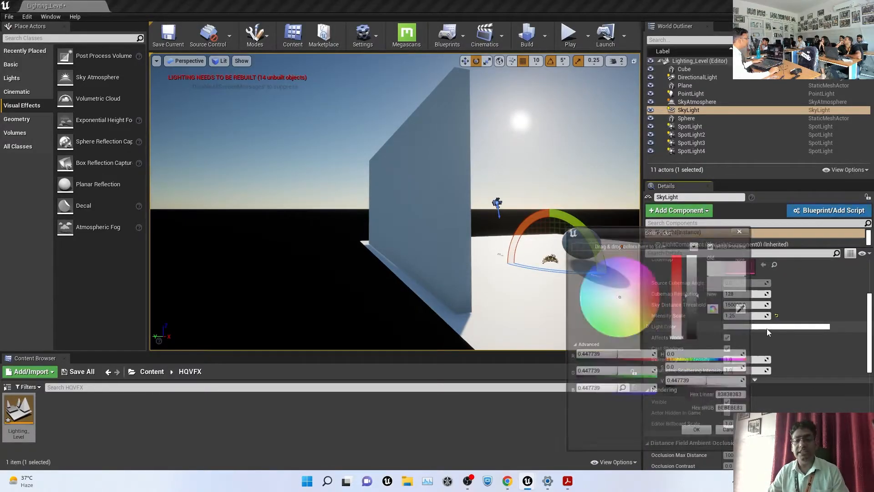
Tint the SkyLight pink in the Color Picker and accept it
mouse_move(644, 300)
mouse_down()
mouse_move(607, 264)
mouse_move(617, 301)
mouse_move(644, 296)
mouse_move(649, 319)
mouse_move(652, 297)
mouse_up()
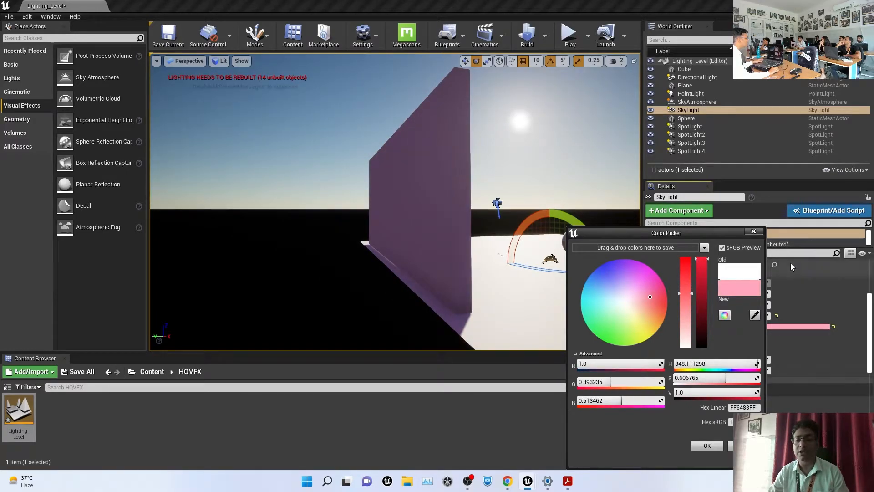
click(712, 445)
click(572, 168)
Orbit over the scene and select the first SpotLight to inspect its settings
alt+drag(572, 167, 452, 154)
alt+drag(376, 233, 391, 149)
middle_drag(292, 189, 313, 187)
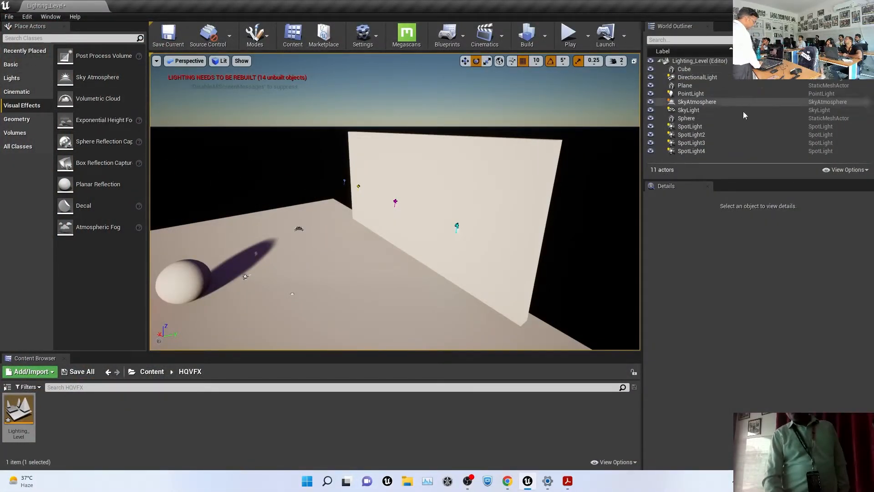
click(683, 129)
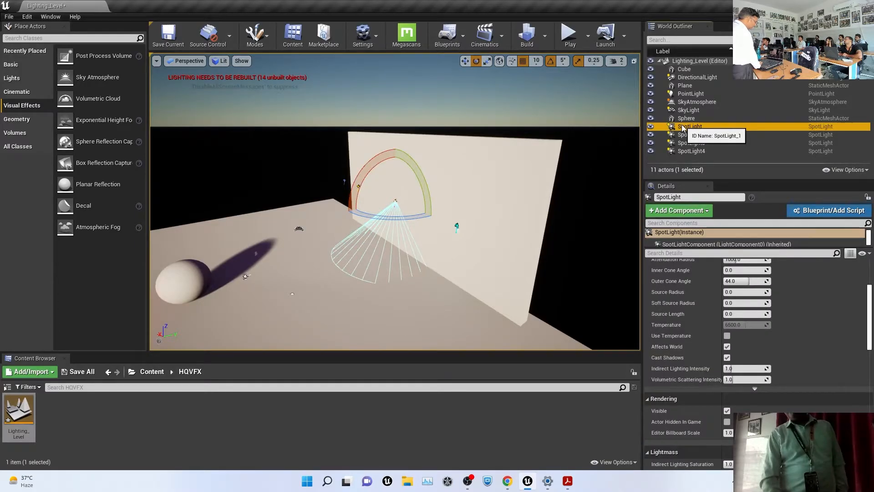
scroll(834, 285, up, 4)
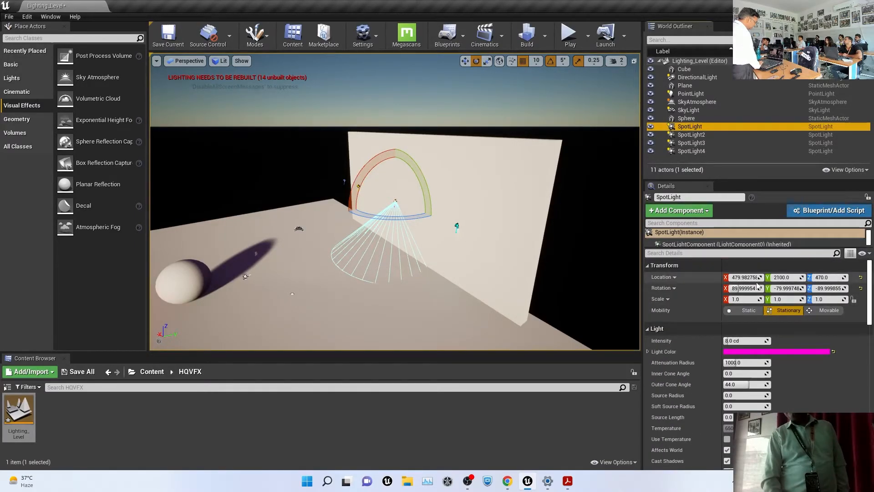
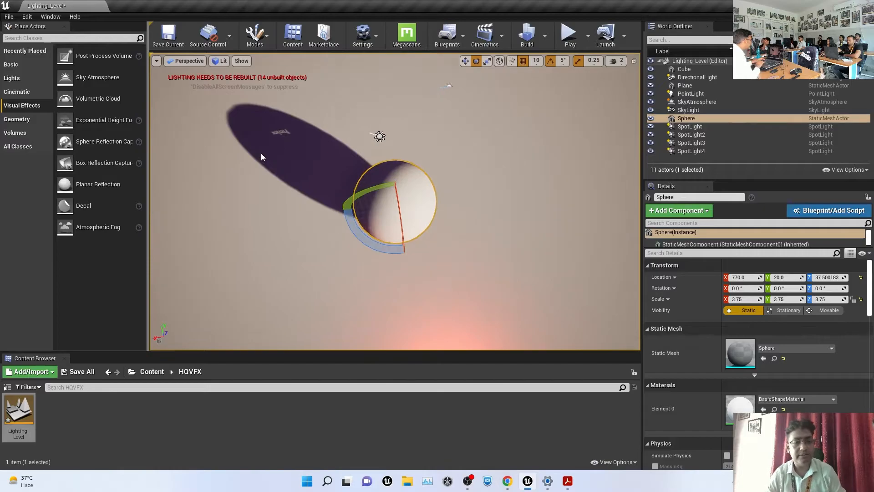
Fly in toward the Sphere and set its Mobility to Movable, cutting unbuilt lighting to 12
alt+right_drag(398, 72, 410, 73)
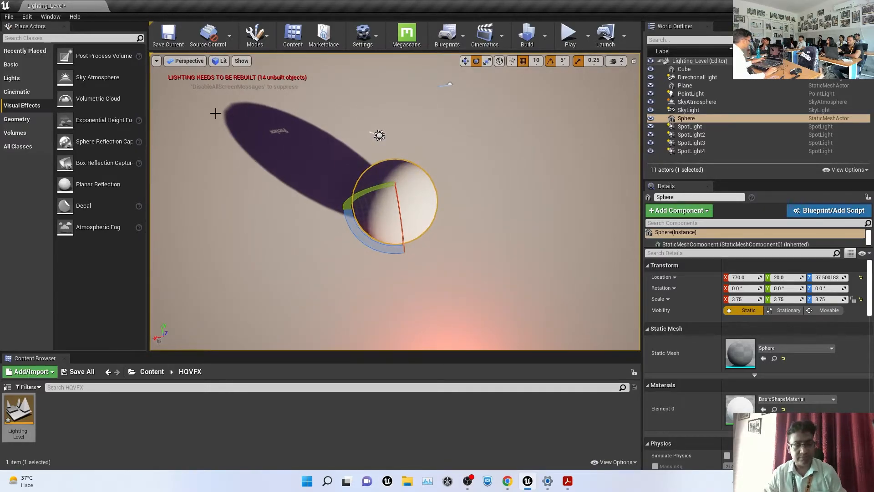
middle_drag(270, 146, 286, 162)
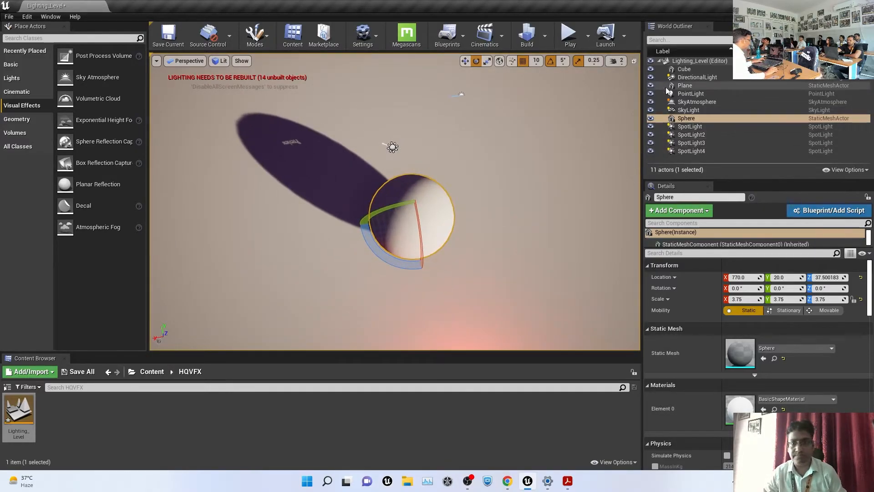
click(617, 60)
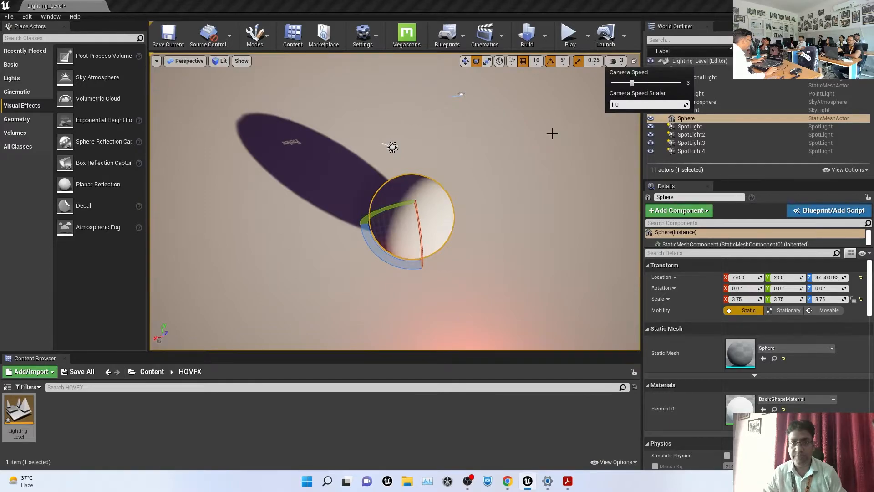
right_drag(487, 181, 413, 119)
key(w)
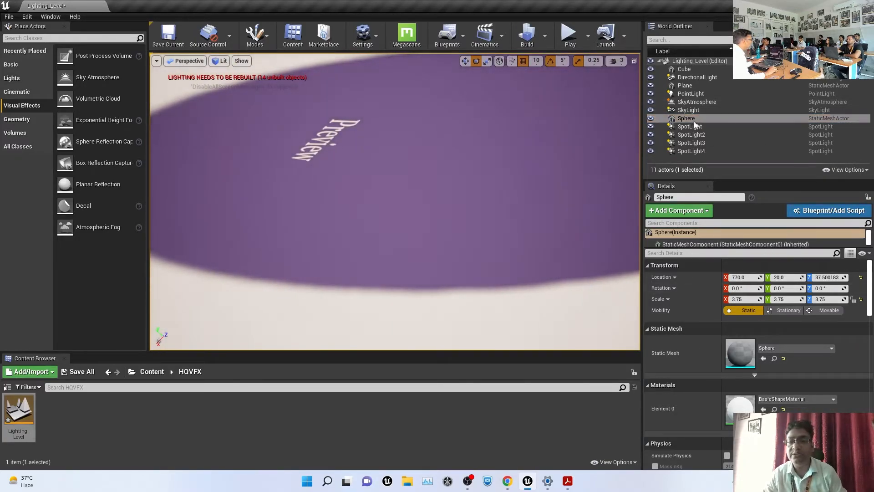
click(831, 312)
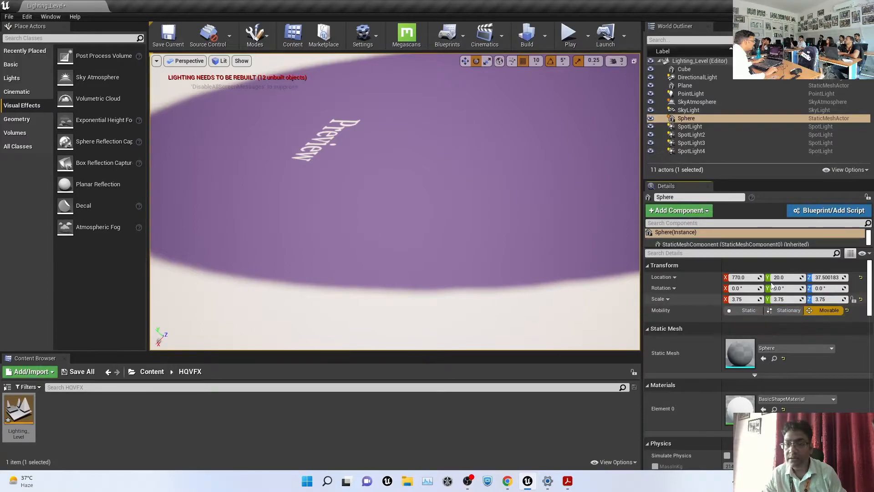
Switch the DirectionalLight's Mobility from Movable to Stationary and back to Movable
click(697, 78)
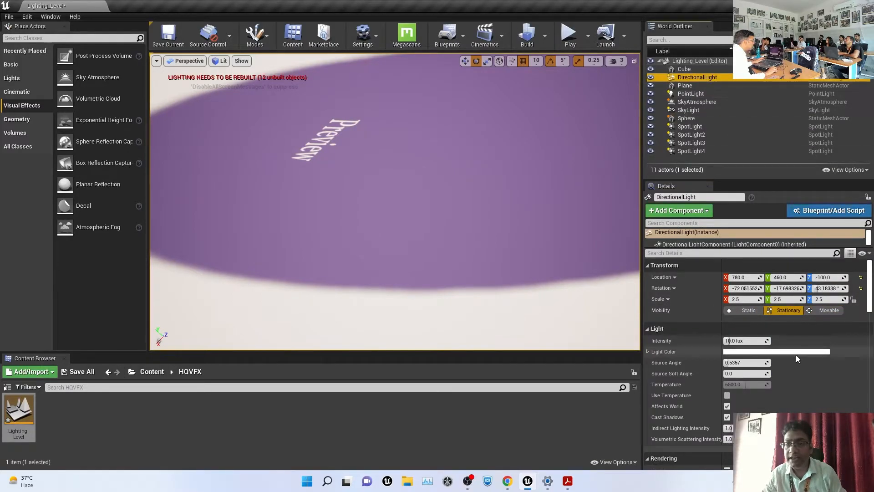
click(825, 311)
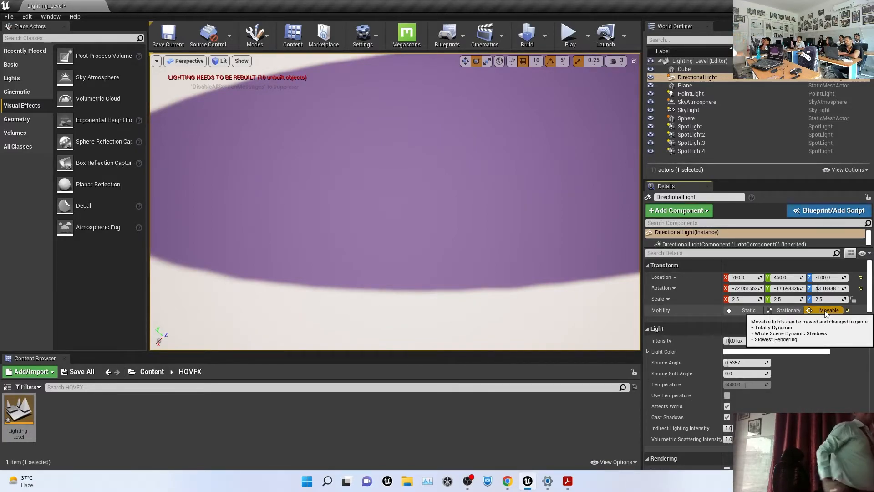
click(780, 311)
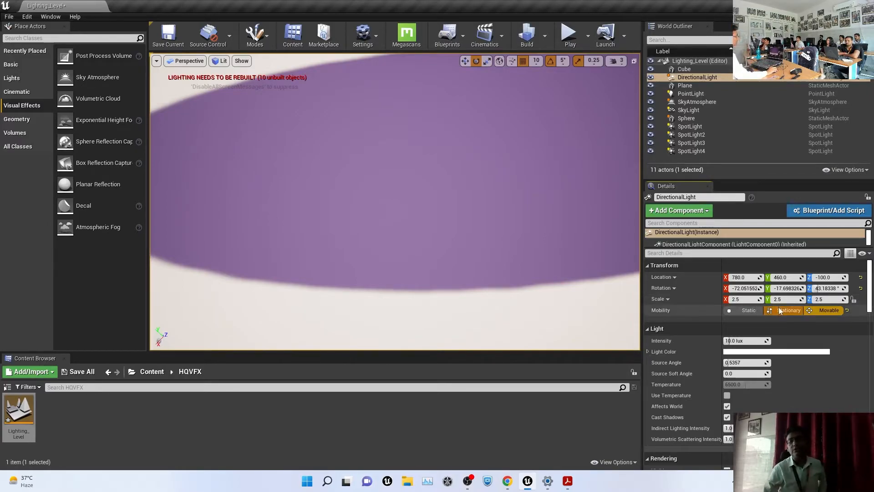
scroll(498, 191, down, 3)
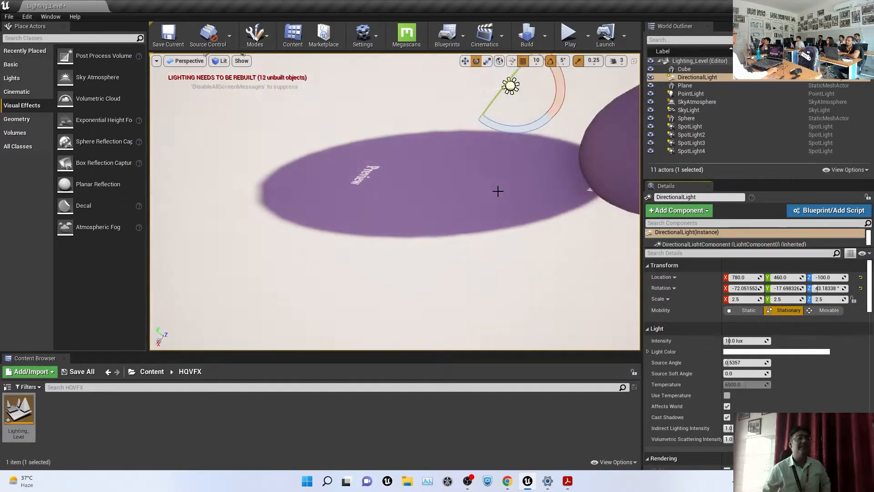
scroll(498, 192, down, 4)
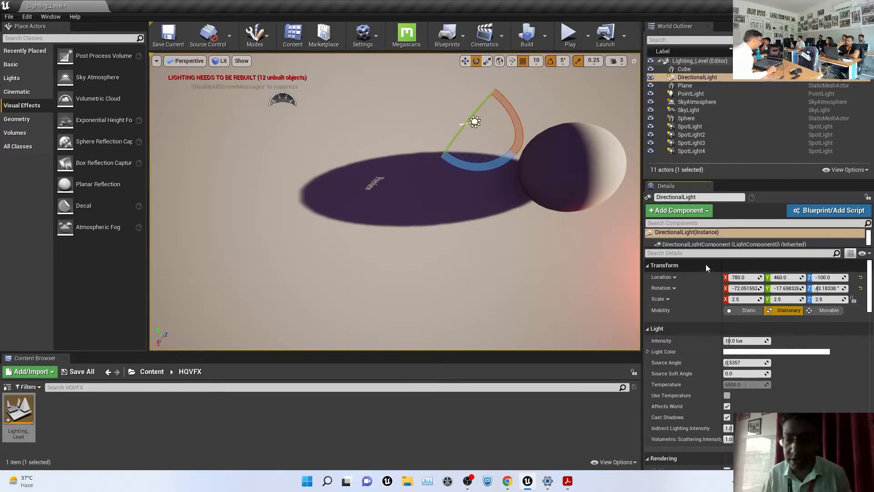
scroll(416, 170, up, 2)
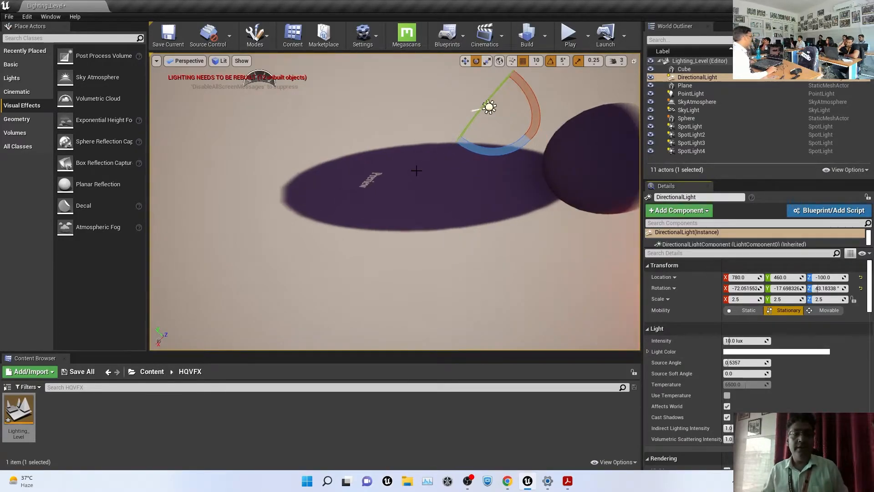
click(827, 311)
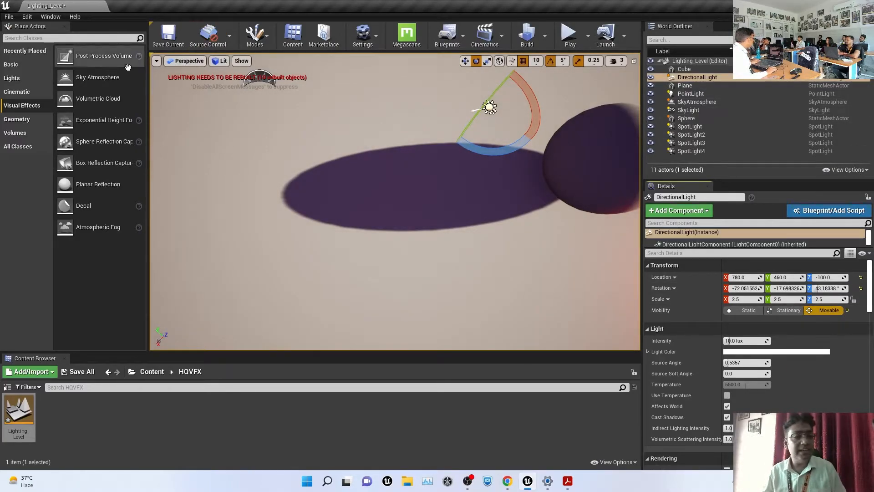
Select the four SpotLights, hide the SkyLight and PointLight, and toggle the DirectionalLight off and on
click(692, 128)
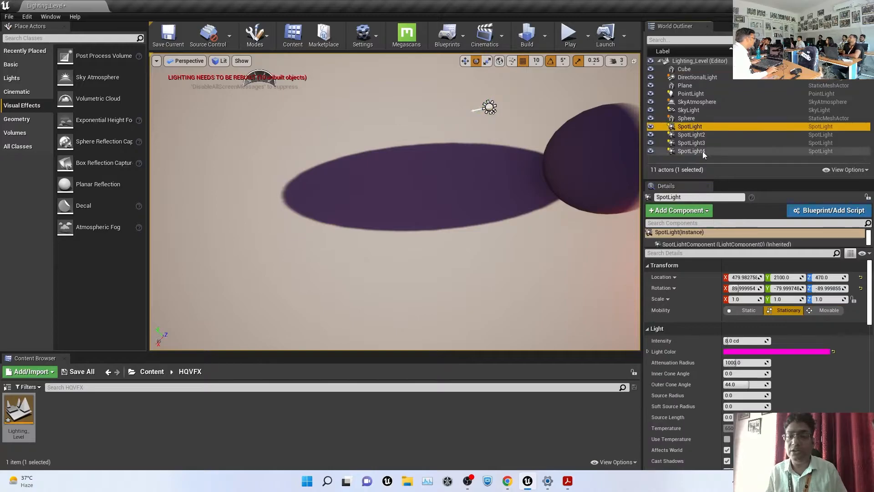
shift+click(693, 151)
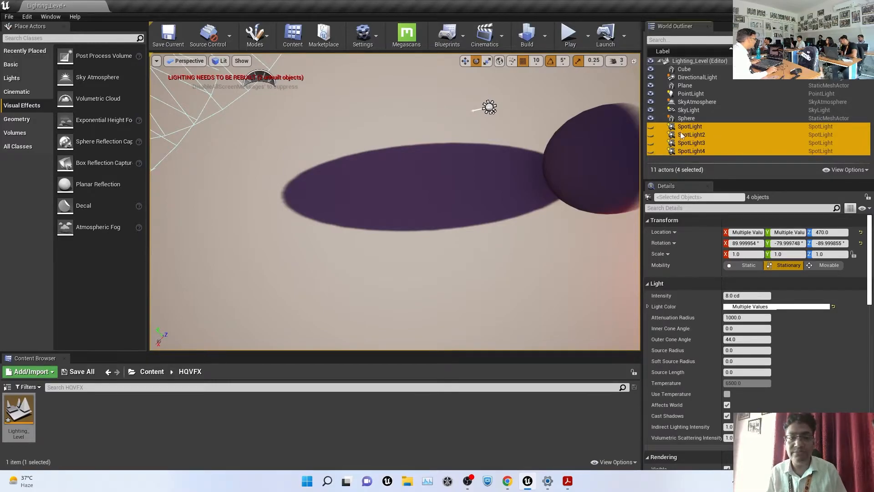
click(689, 110)
click(651, 111)
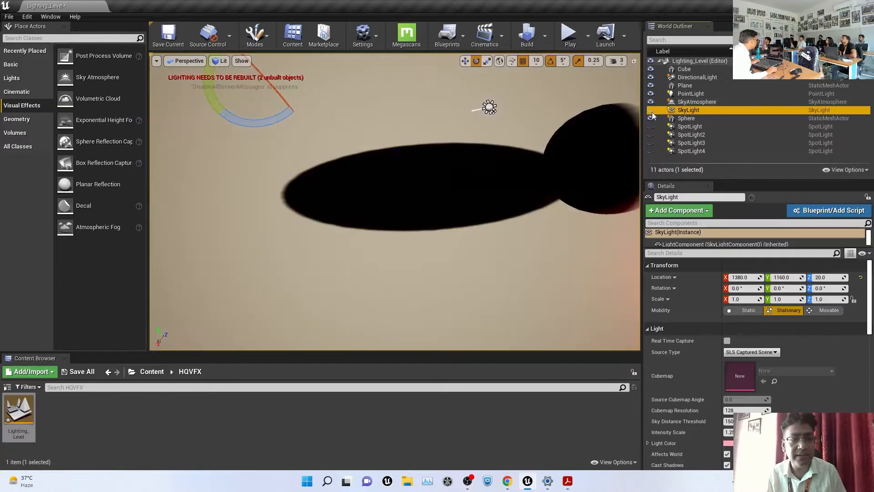
click(654, 94)
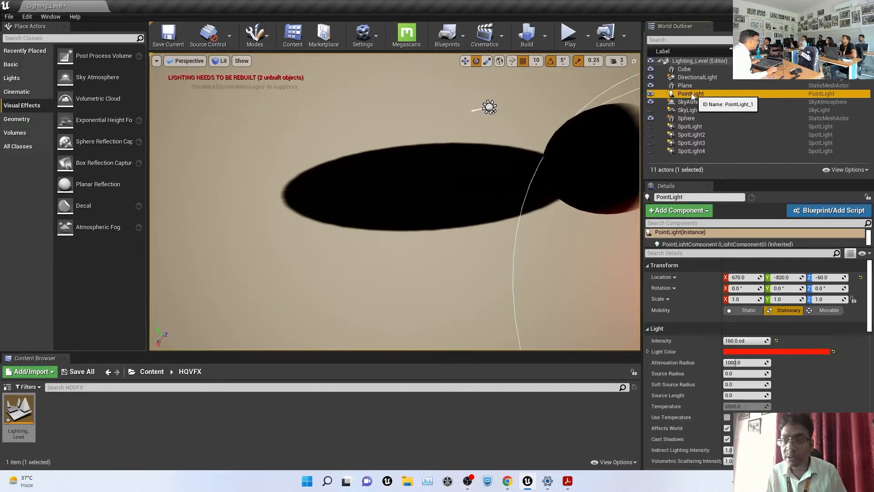
click(652, 94)
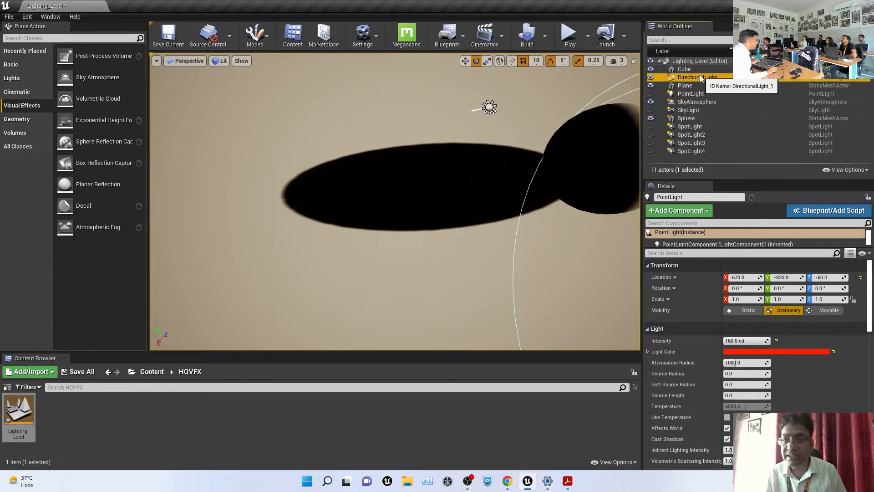
click(649, 78)
click(650, 77)
click(650, 77)
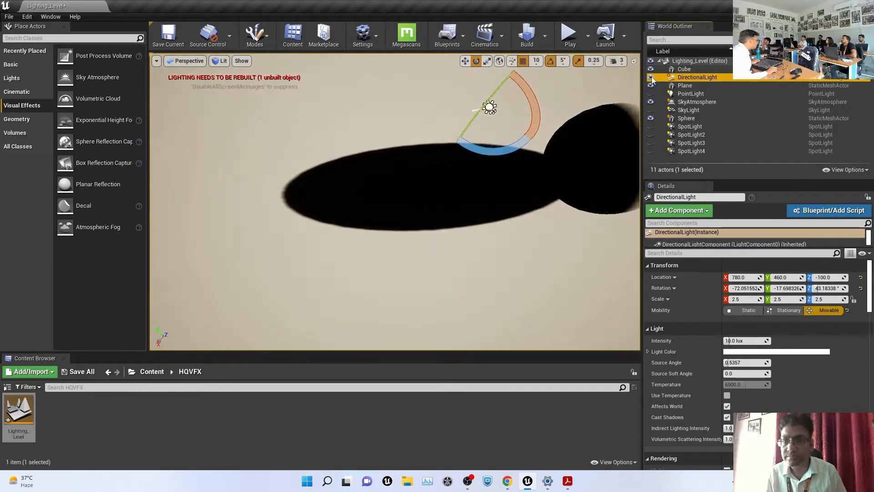
Filter the World Outliner by 'light', select the DirectionalLight, and widen the viewport
click(705, 41)
text(light)
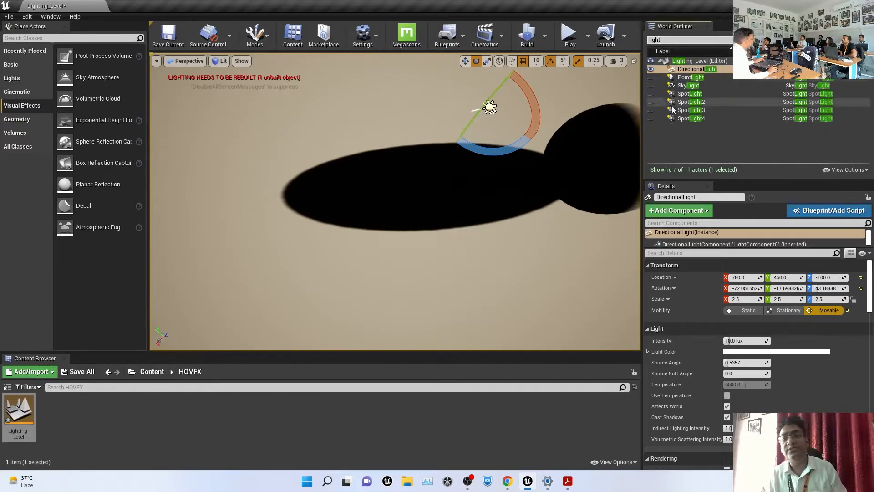
click(688, 70)
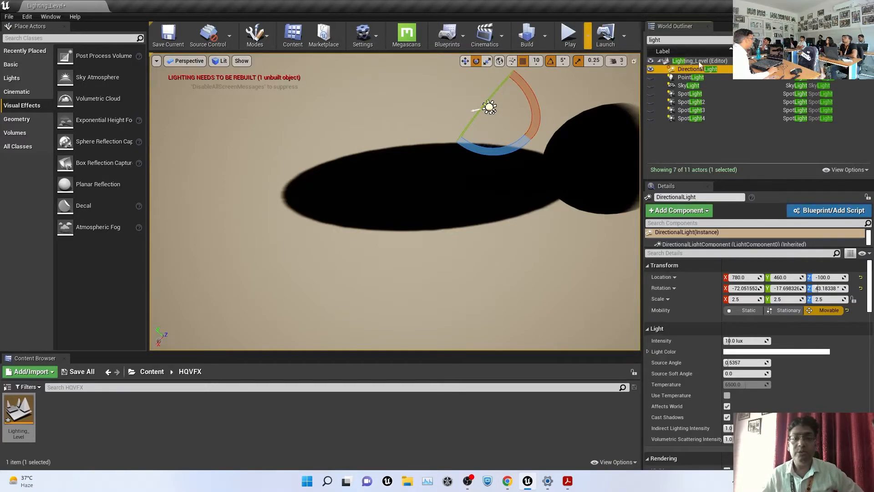
drag(642, 61, 672, 63)
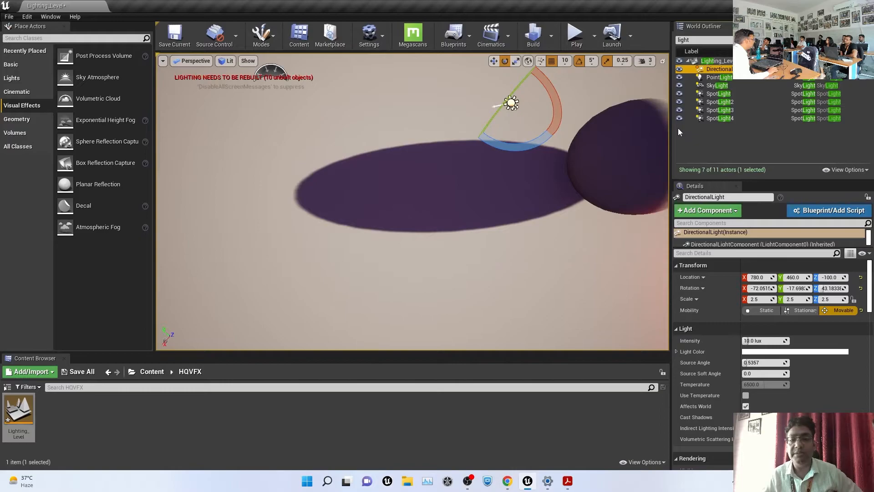
click(700, 135)
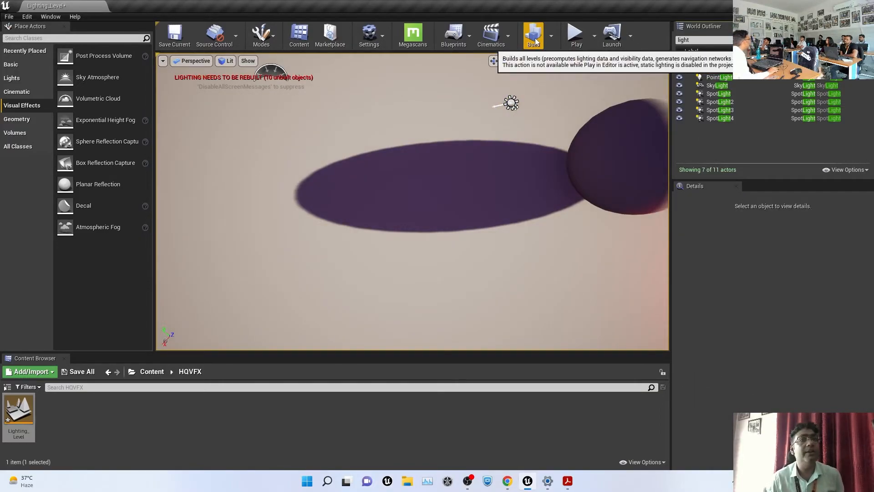
Run Build Lighting Only from the Build dropdown
click(551, 37)
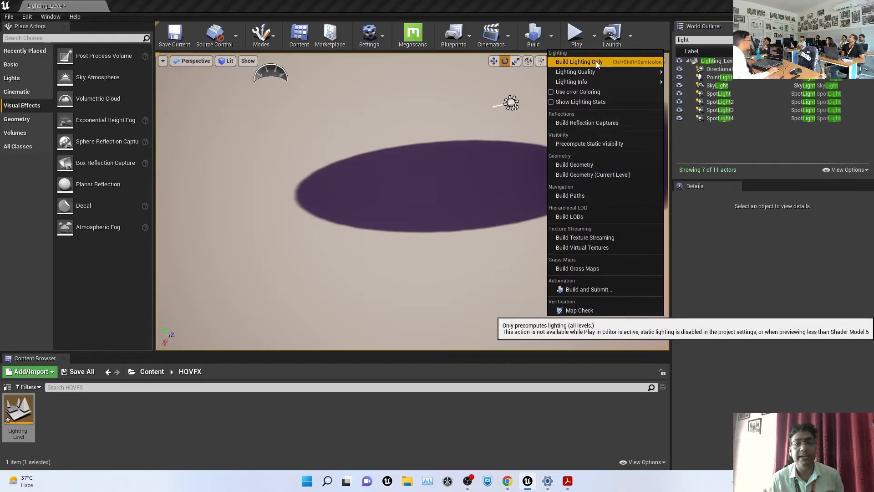
click(596, 61)
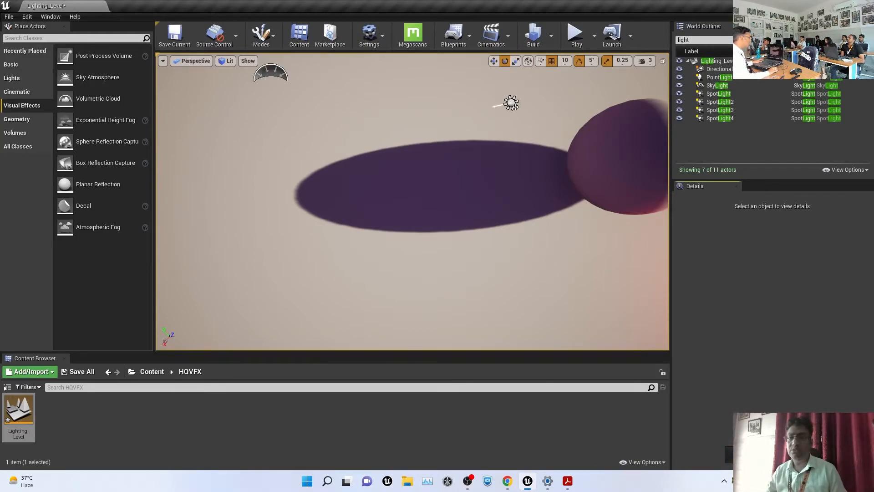
key(Escape)
click(501, 206)
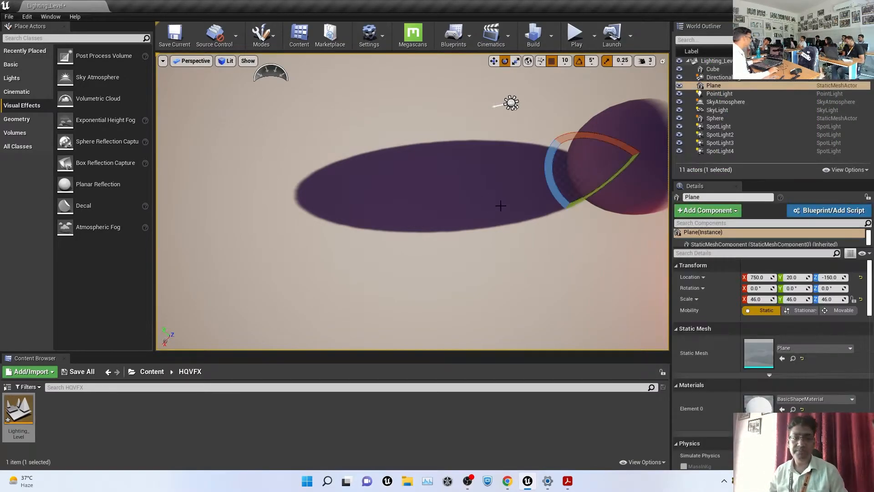
scroll(593, 232, down, 3)
alt+drag(521, 244, 521, 169)
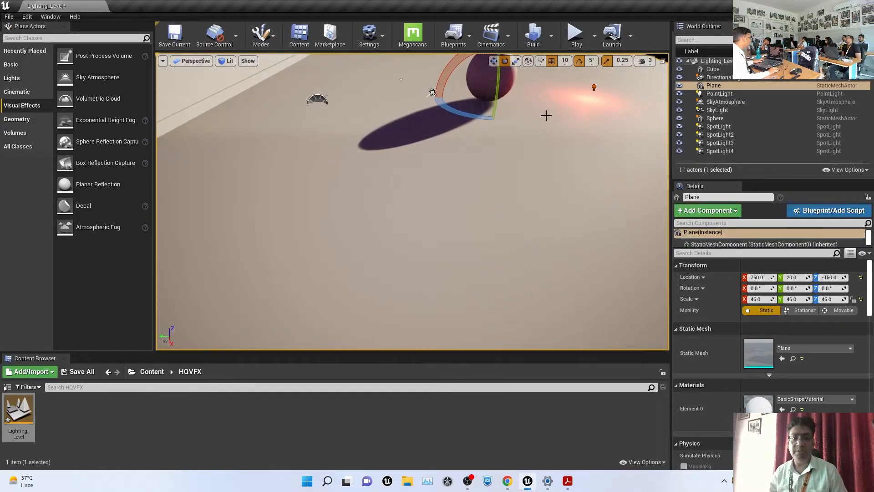
click(508, 73)
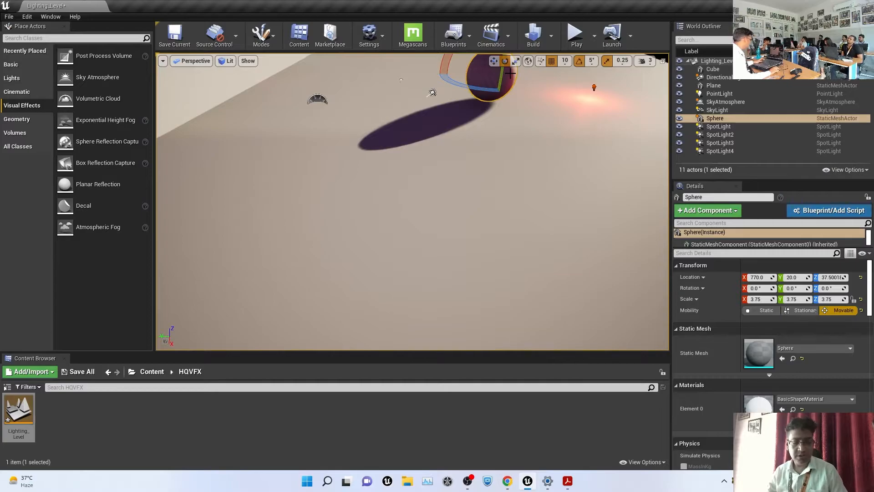
key(f)
click(802, 310)
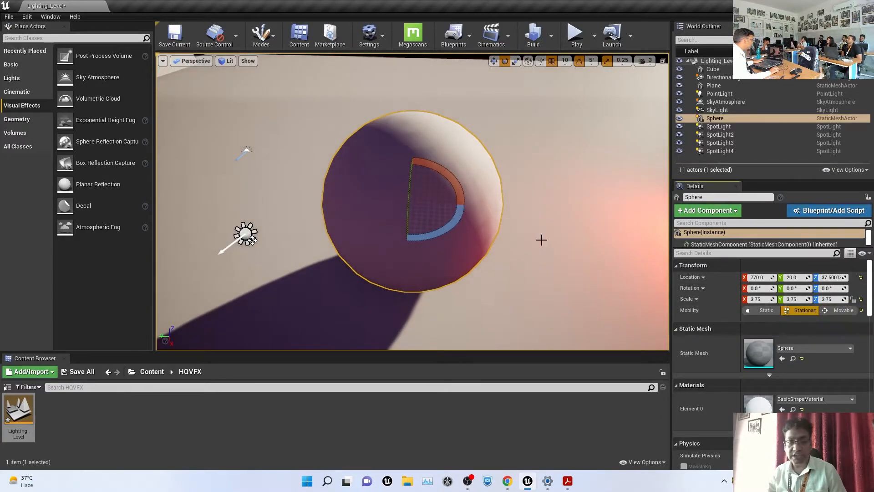
scroll(541, 240, down, 6)
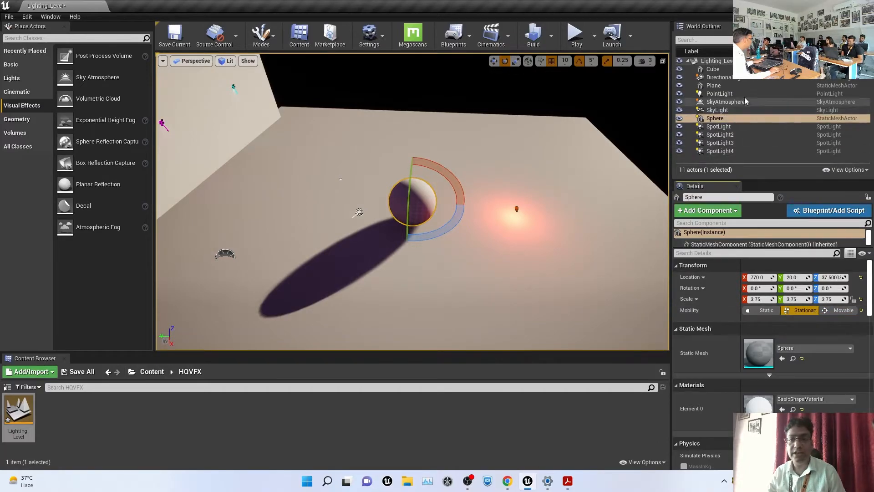
click(720, 77)
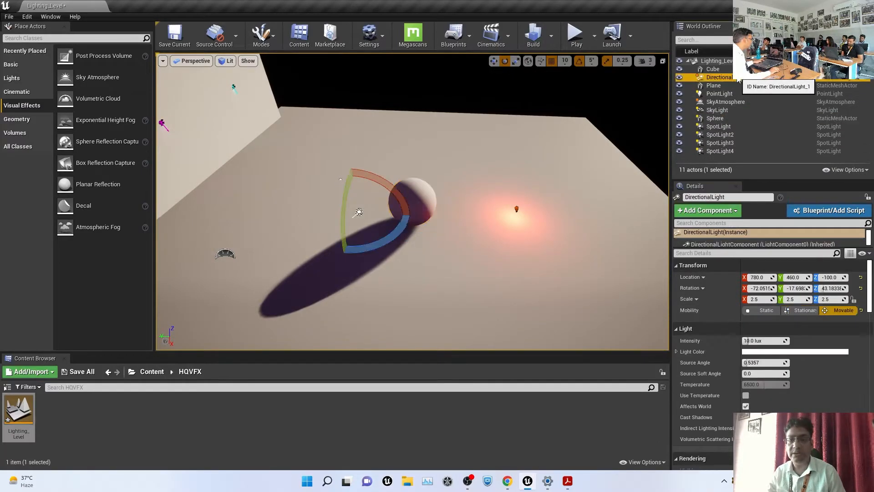
click(805, 311)
mouse_move(371, 274)
right_down()
mouse_move(369, 248)
mouse_move(367, 257)
right_up()
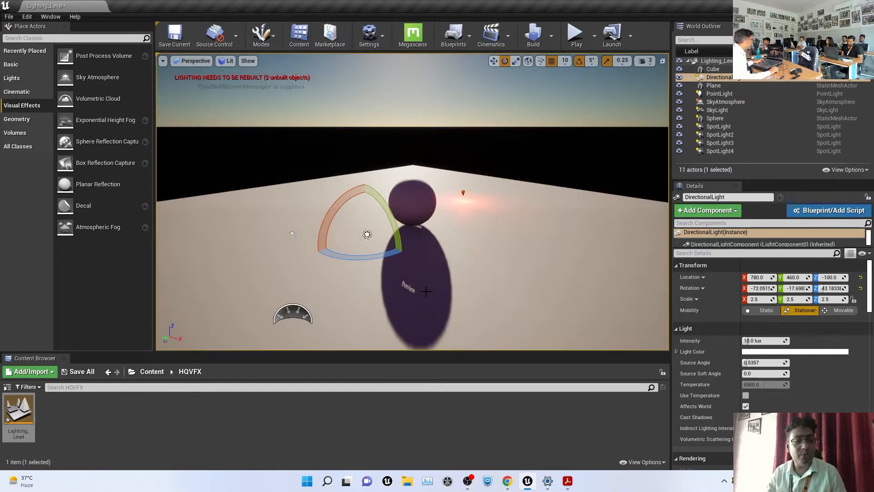
click(765, 310)
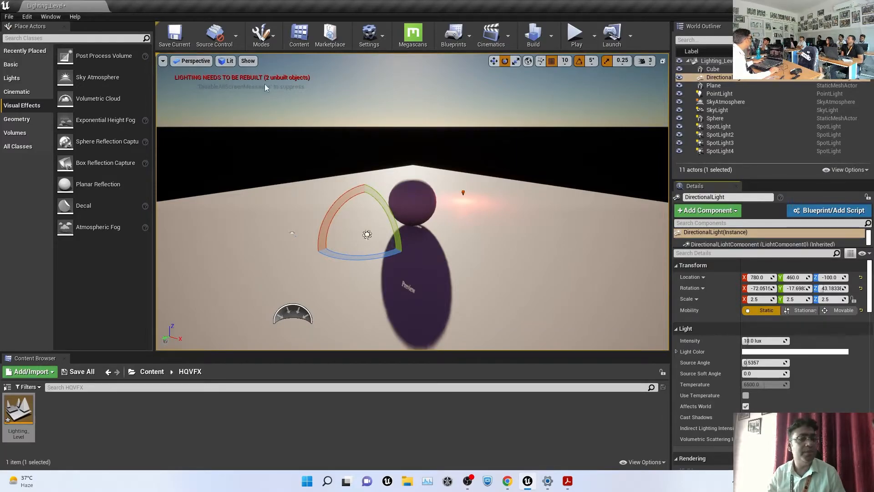
click(843, 311)
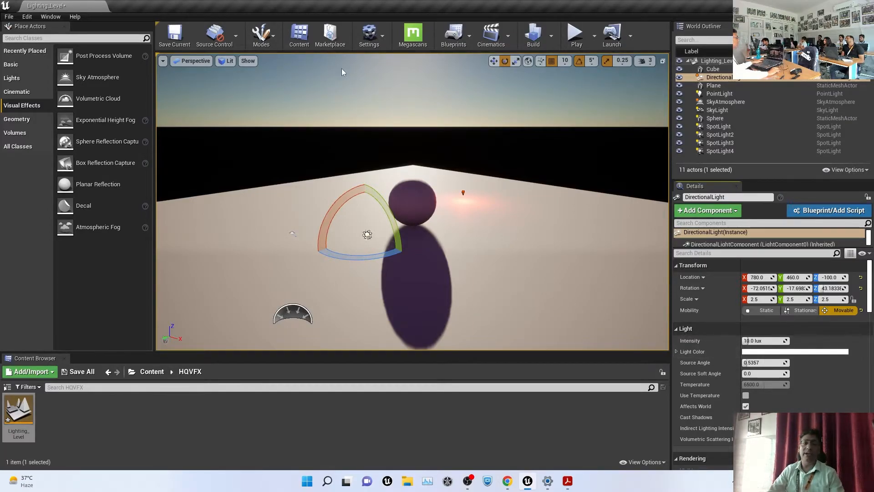
Delete the red PointLight from the level
click(462, 192)
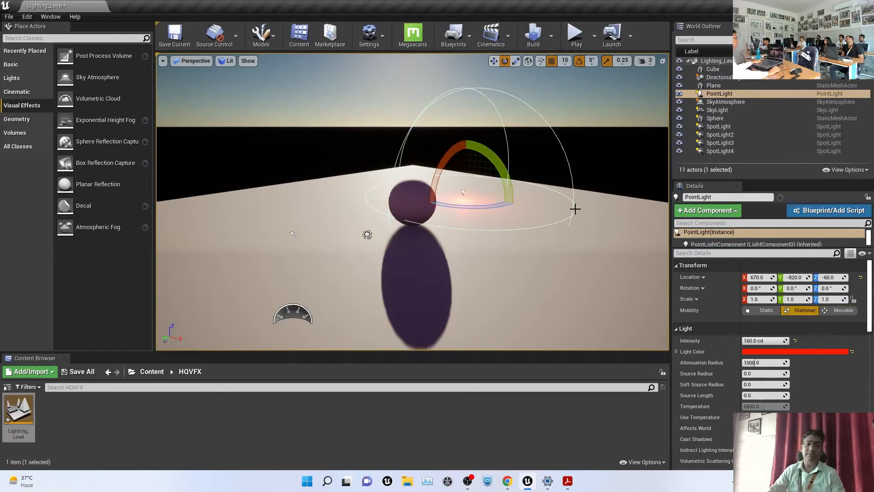
key(Delete)
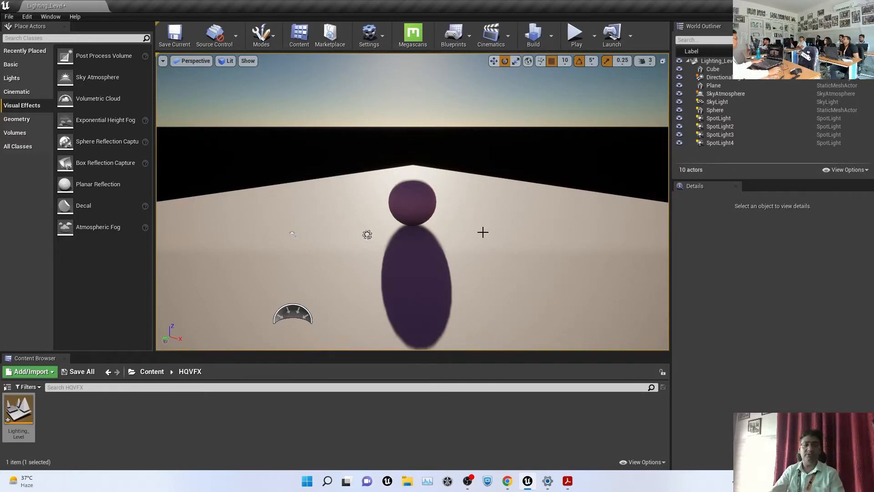
scroll(403, 212, up, 4)
scroll(406, 211, down, 3)
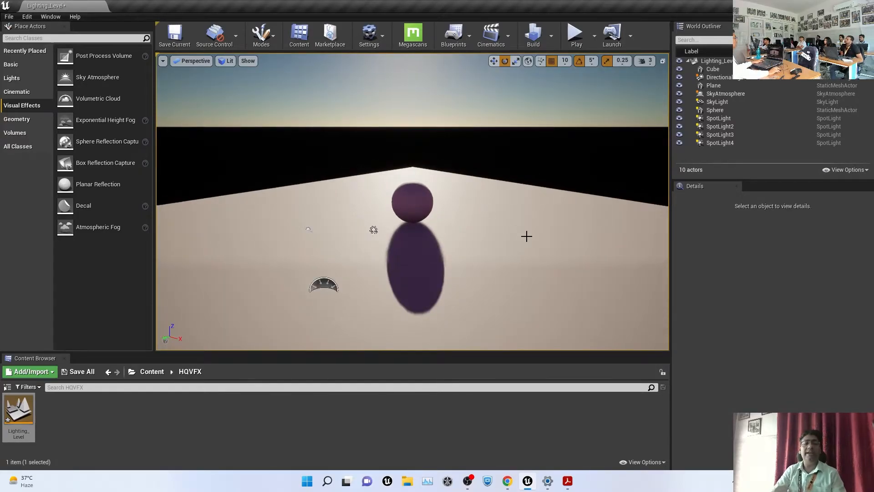
Rotate the floor plane 45° and stretch it along its Y axis
click(527, 236)
mouse_move(428, 239)
mouse_down()
mouse_move(464, 240)
mouse_move(426, 240)
mouse_up()
key(r)
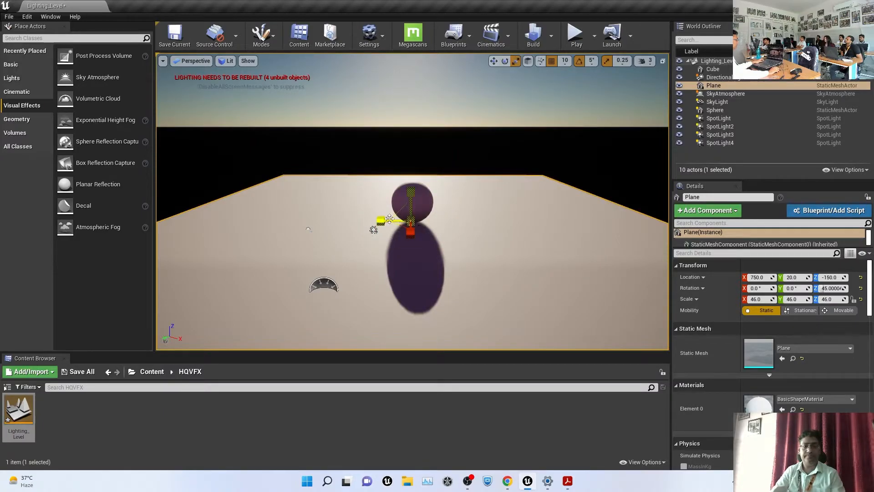
mouse_move(376, 222)
mouse_down()
mouse_move(358, 222)
mouse_move(373, 230)
mouse_up()
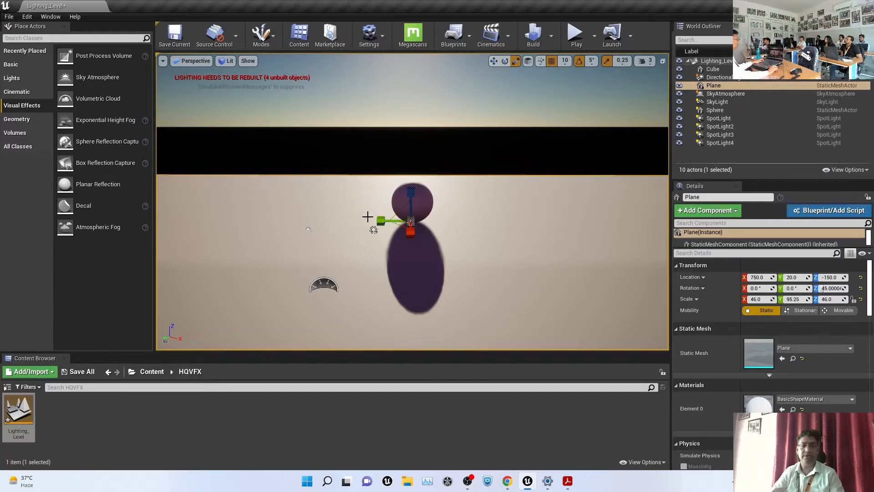
click(409, 133)
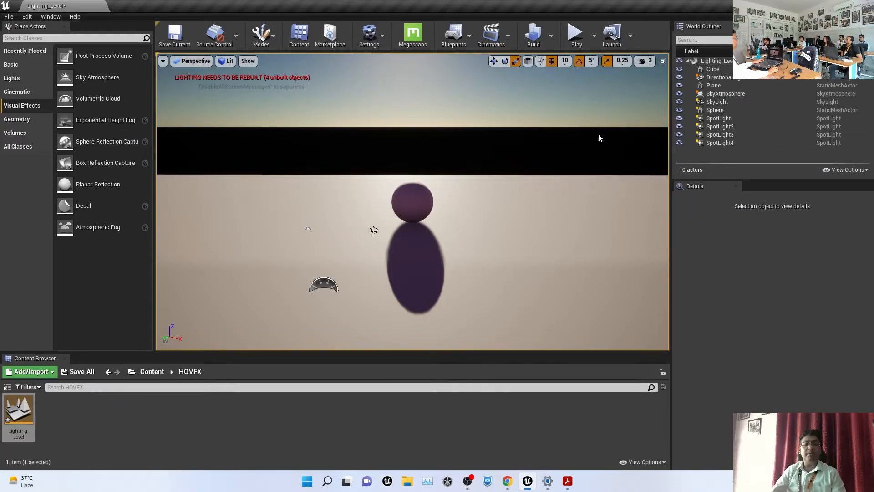
Try DirectionalLight intensities of 50, 1, 5, 10 and 50 lux, then reset to 10 lux
click(724, 78)
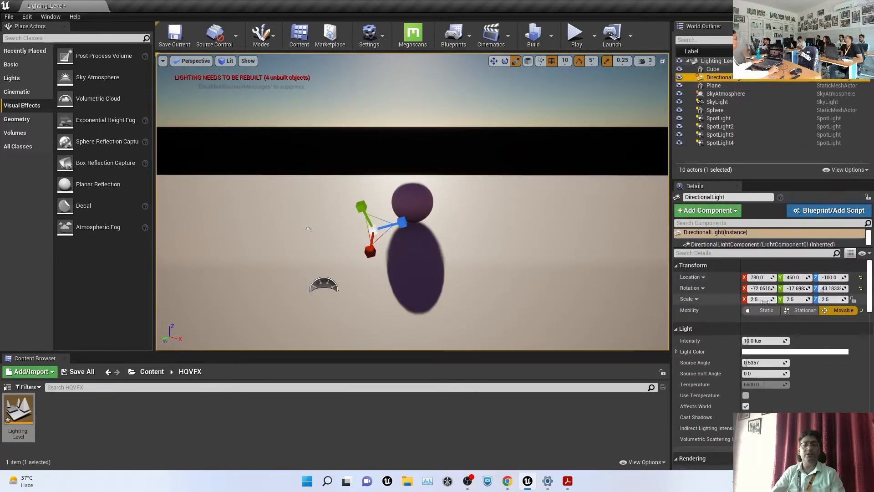
click(767, 341)
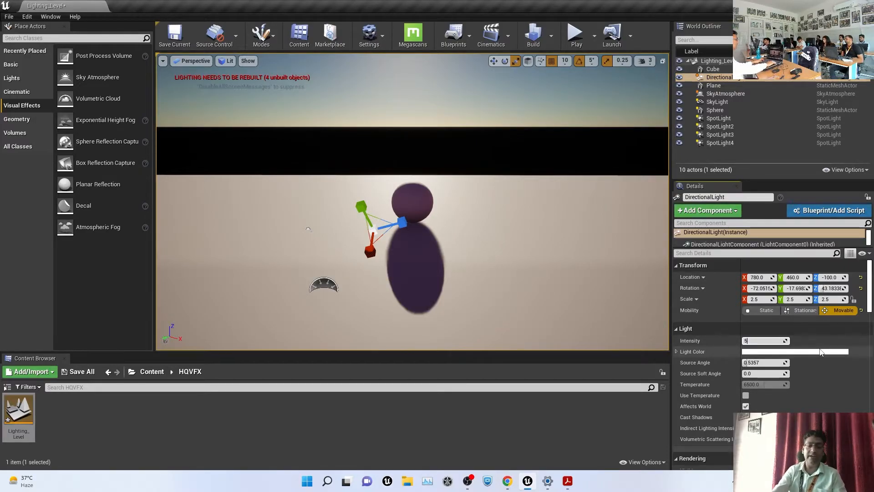
text(50)
key(Return)
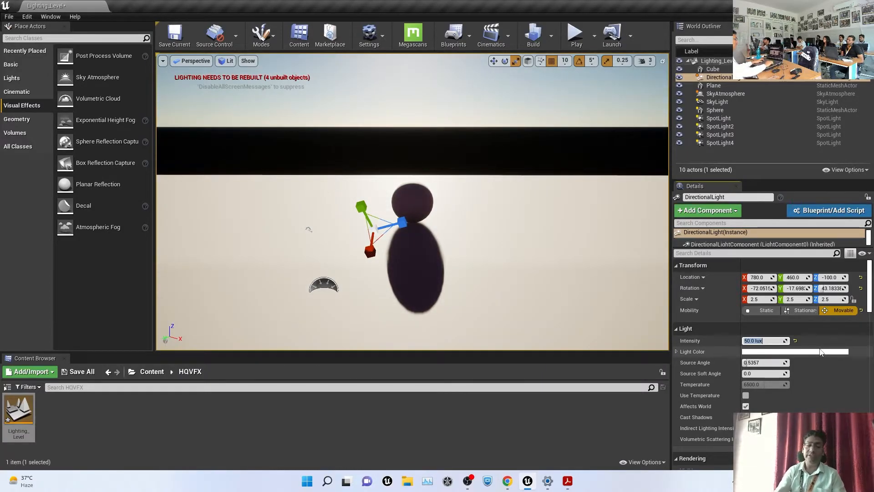
text(1)
key(Return)
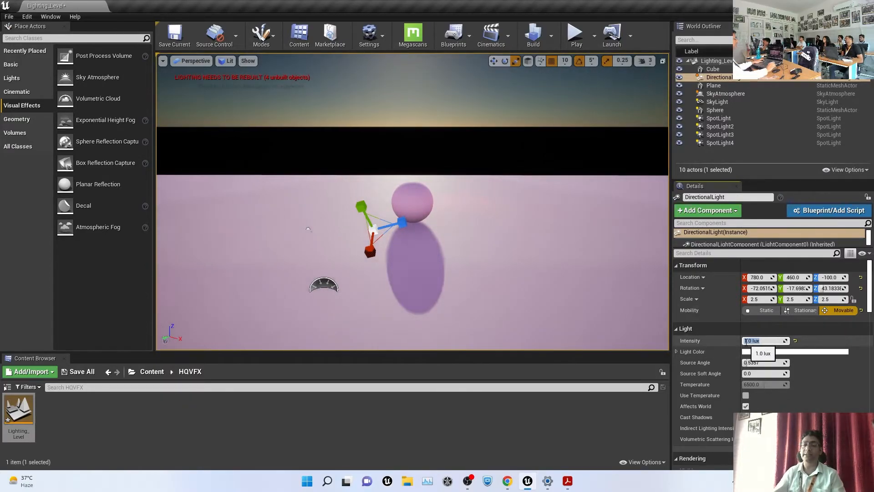
text(5)
key(Return)
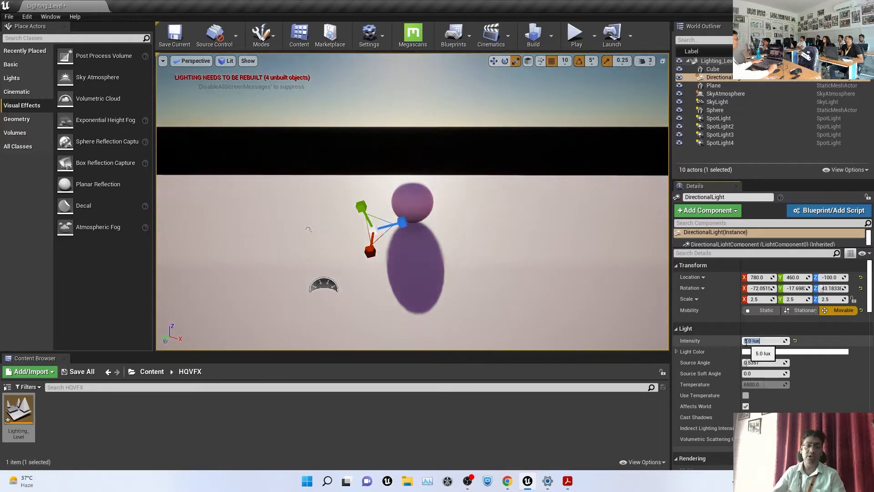
text(1)
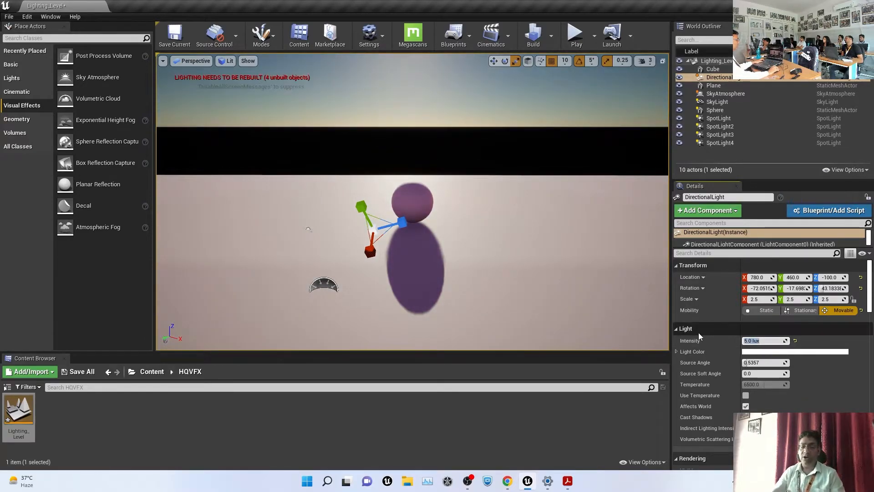
text(0)
key(Return)
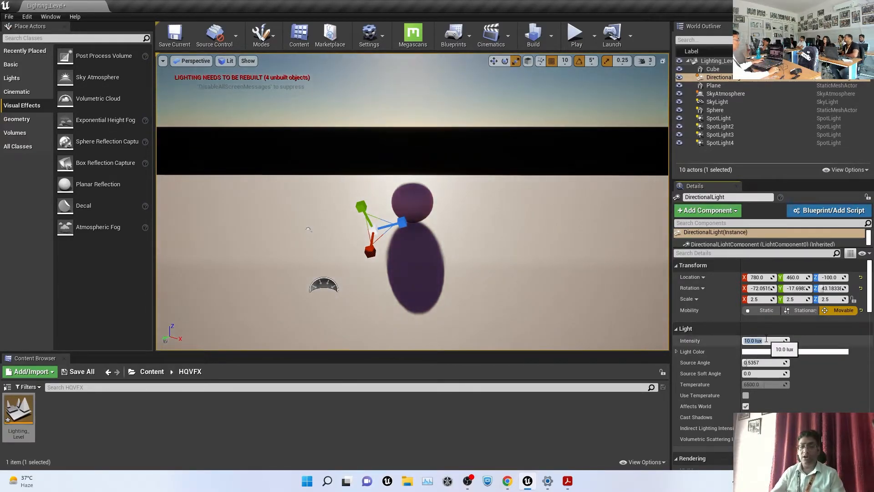
text(50)
key(Return)
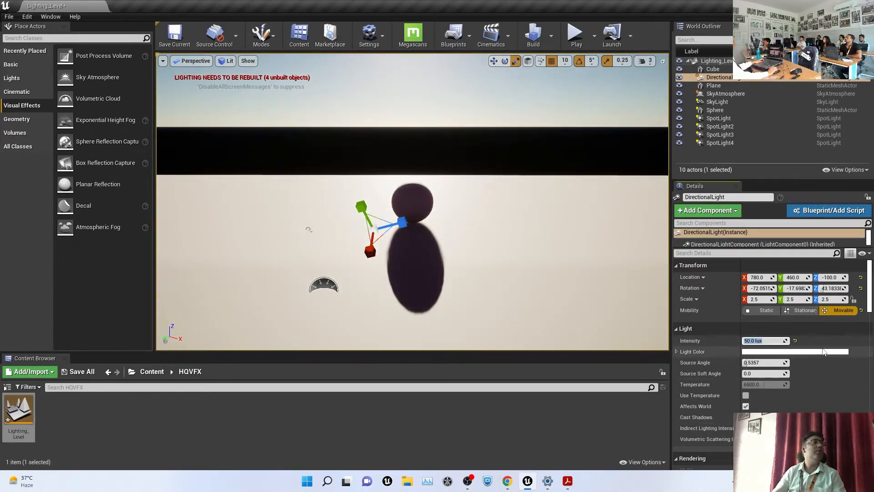
click(796, 341)
Test a 150 lux intensity, reset it to the default 10 lux, and bring up Light Color
click(763, 341)
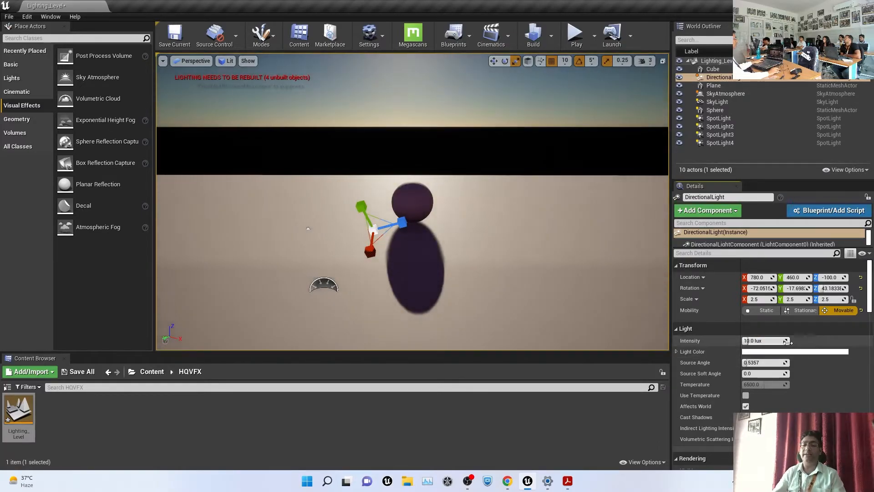
text(150)
key(Return)
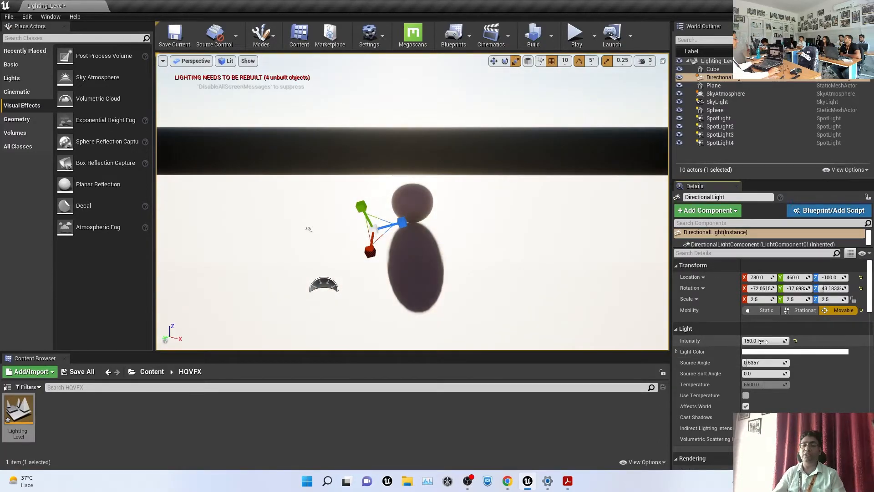
click(795, 341)
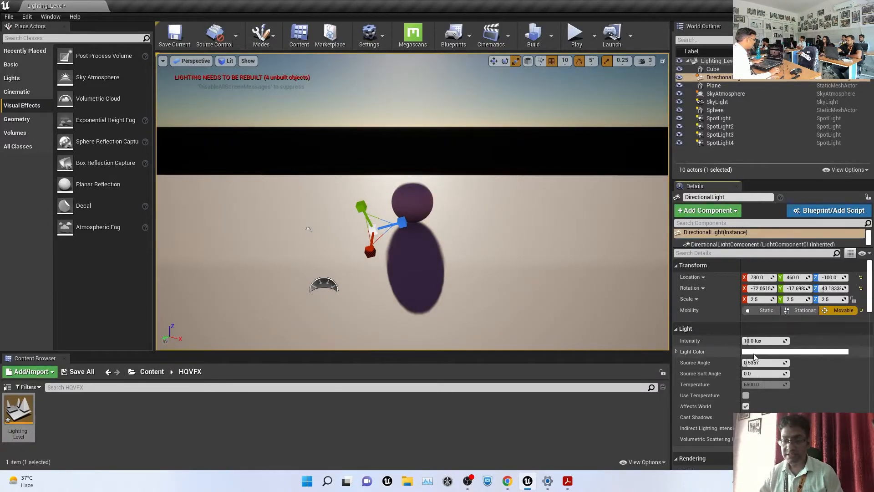
click(768, 354)
Cancel a trial cyan tint to keep white light, then untick the DirectionalLight's Visible setting
drag(622, 301, 618, 325)
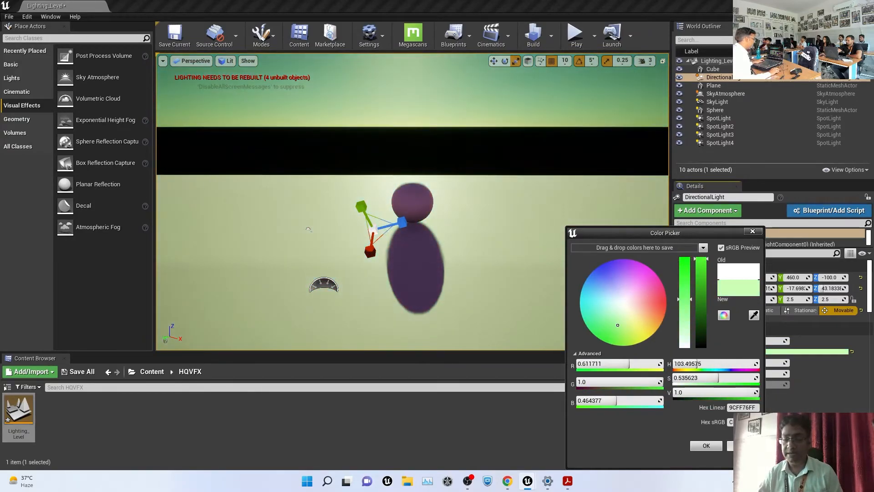
key(Escape)
scroll(823, 397, down, 5)
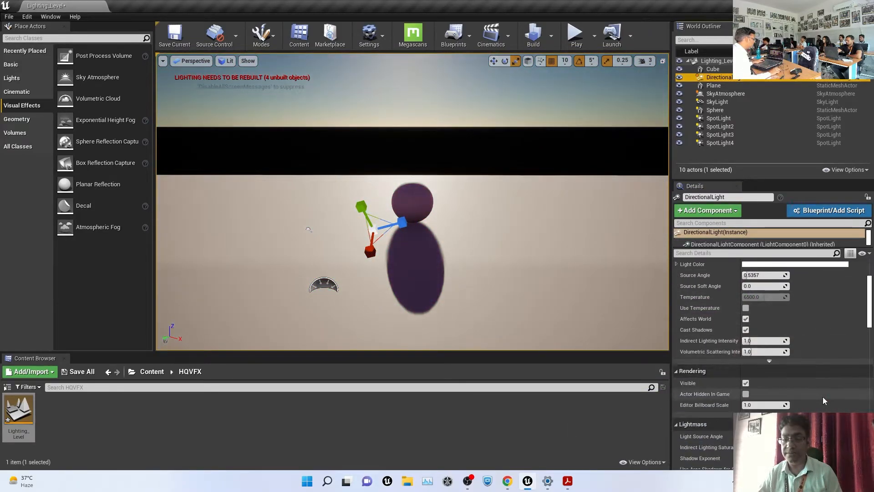
scroll(823, 399, down, 3)
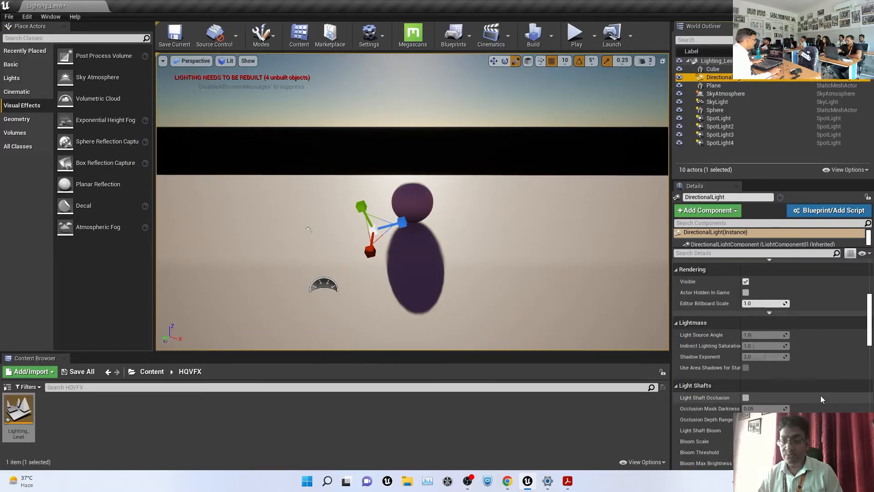
click(746, 282)
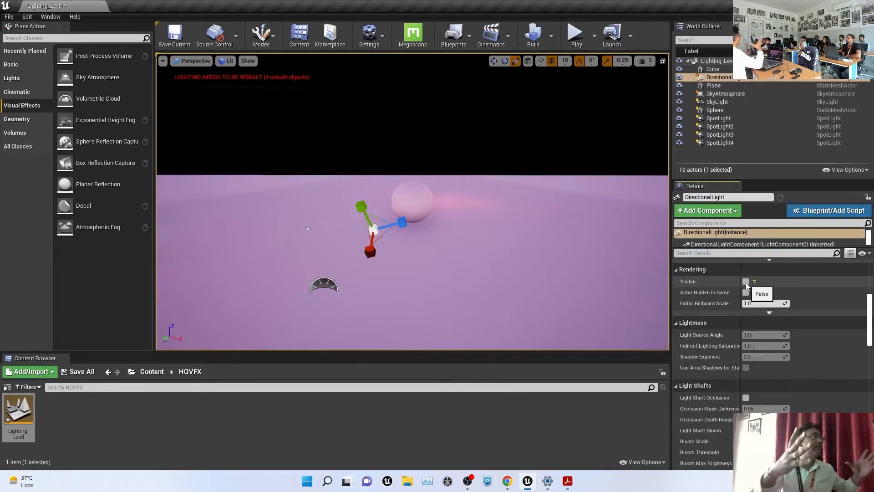
click(746, 282)
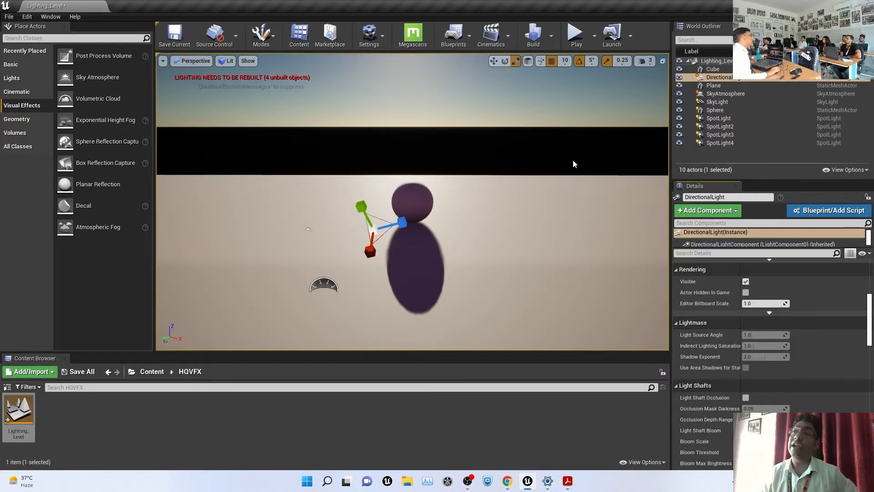
click(560, 139)
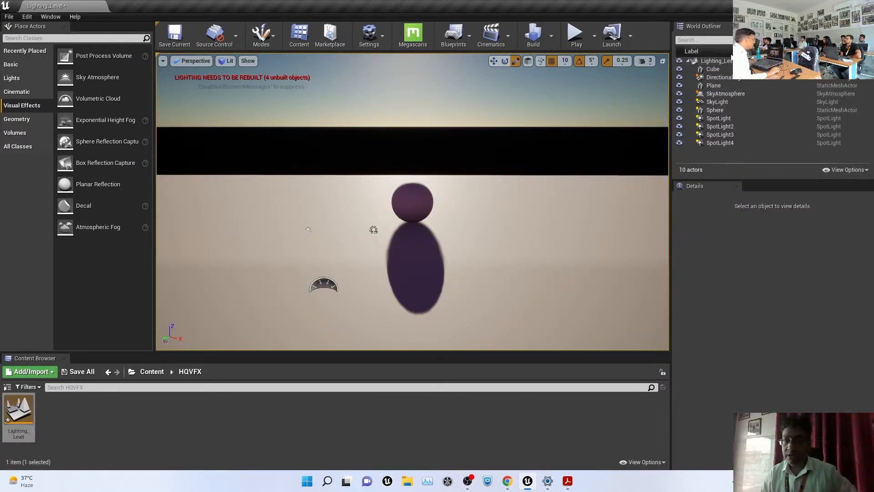
click(728, 77)
scroll(730, 310, down, 5)
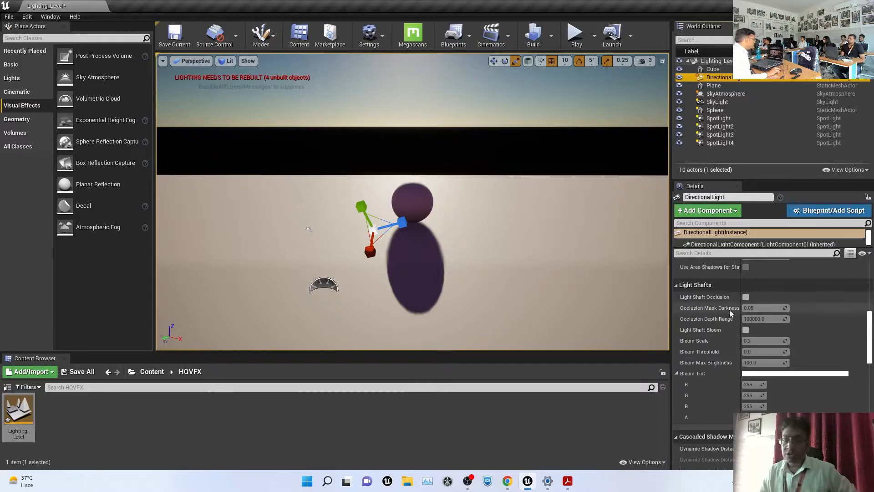
scroll(710, 300, up, 7)
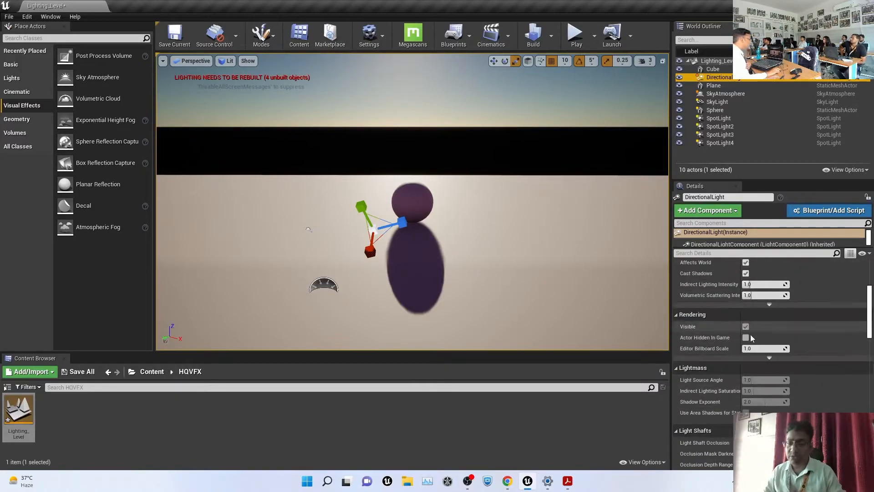
scroll(756, 371, down, 3)
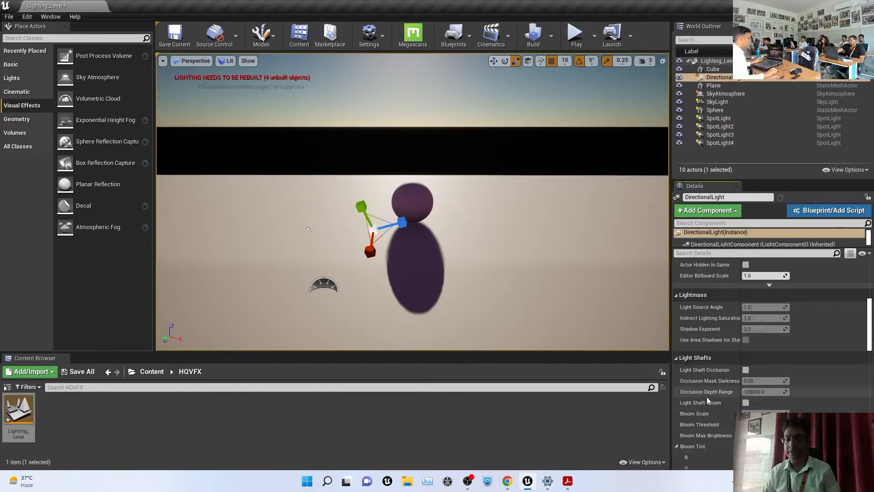
scroll(753, 381, down, 6)
scroll(758, 376, down, 10)
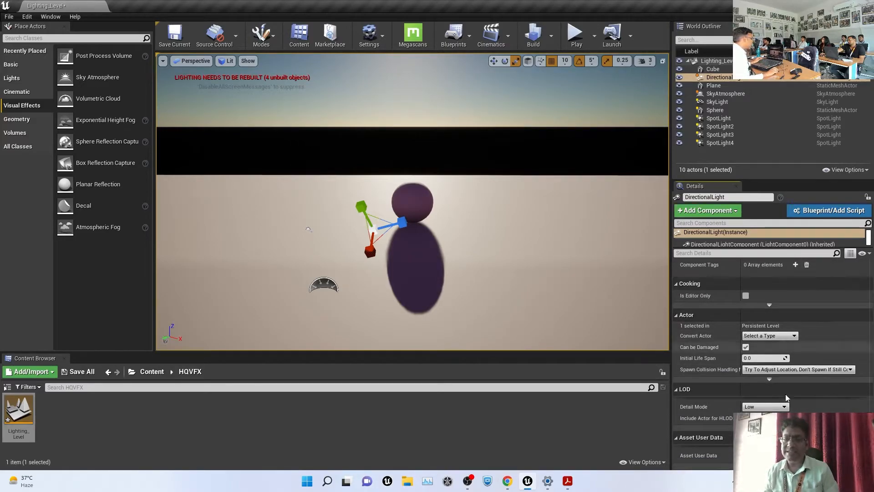
click(721, 127)
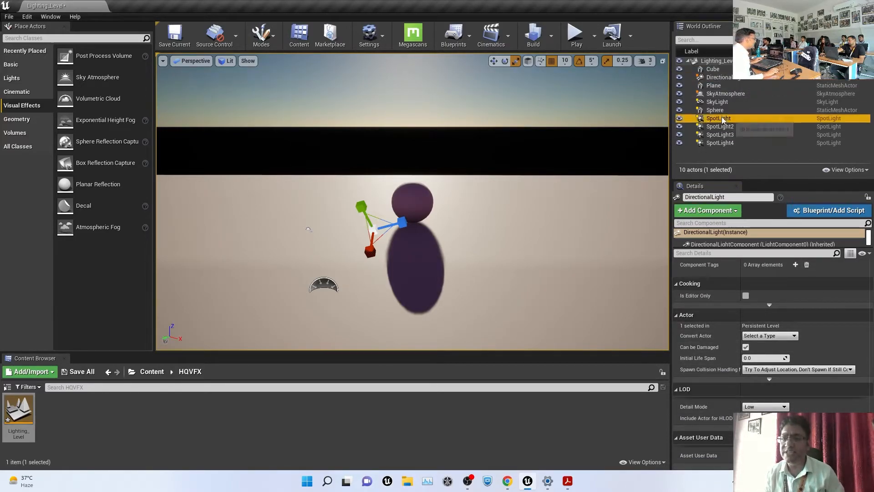
click(570, 136)
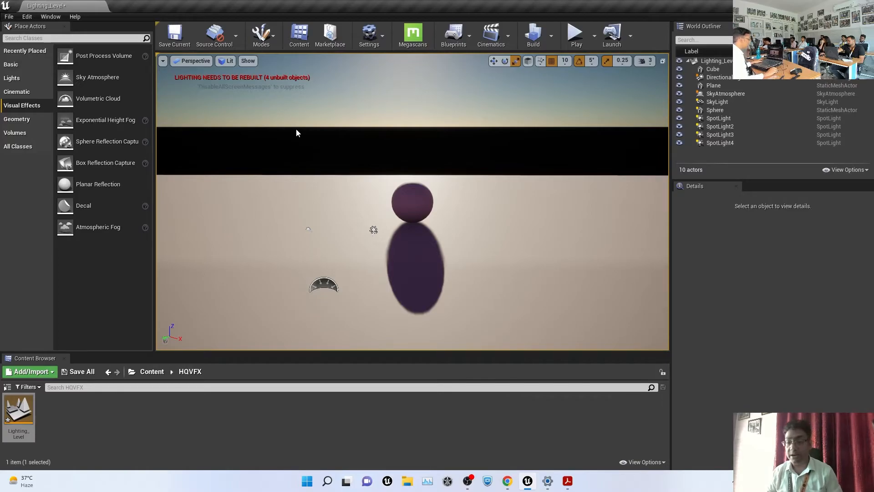
From the Cinematic actors, drag a Camera Rig Crane onto the floor right of the sphere
click(26, 93)
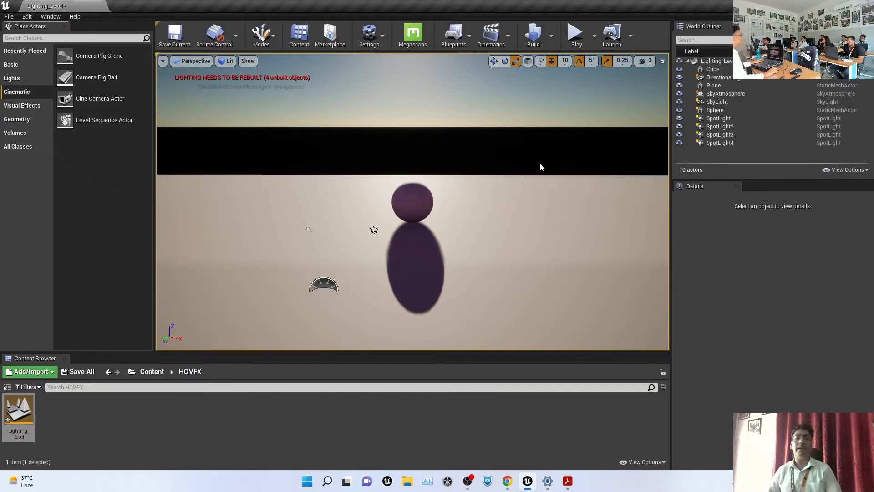
alt+drag(528, 161, 594, 161)
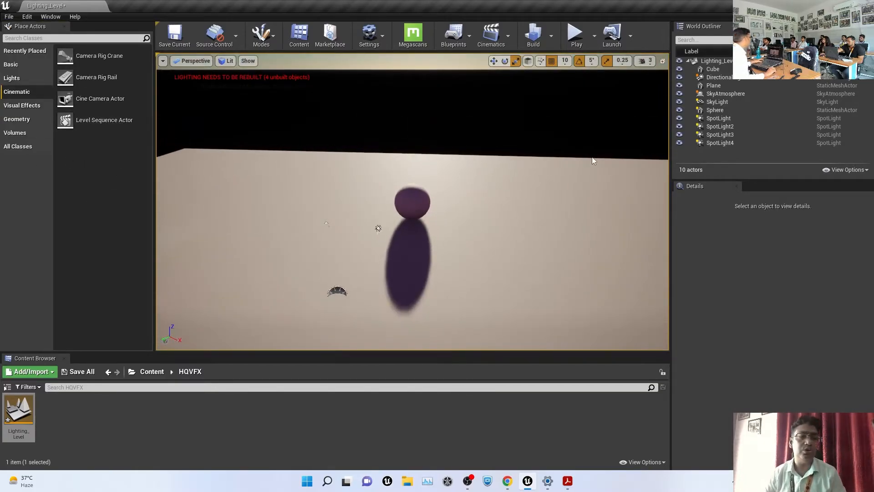
click(415, 203)
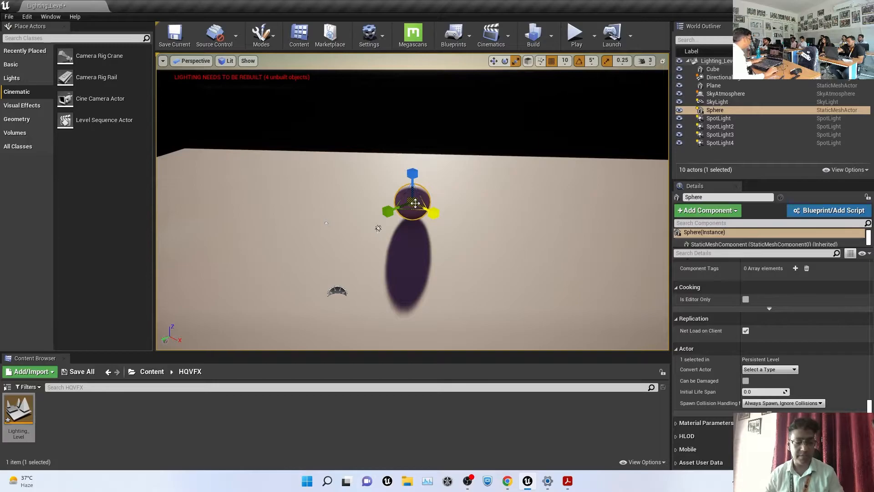
key(w)
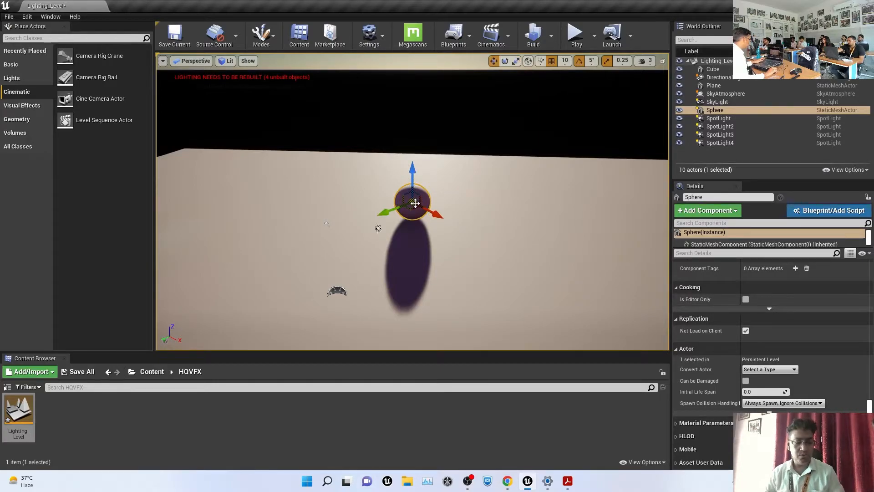
key(f)
scroll(426, 211, down, 5)
scroll(451, 200, down, 3)
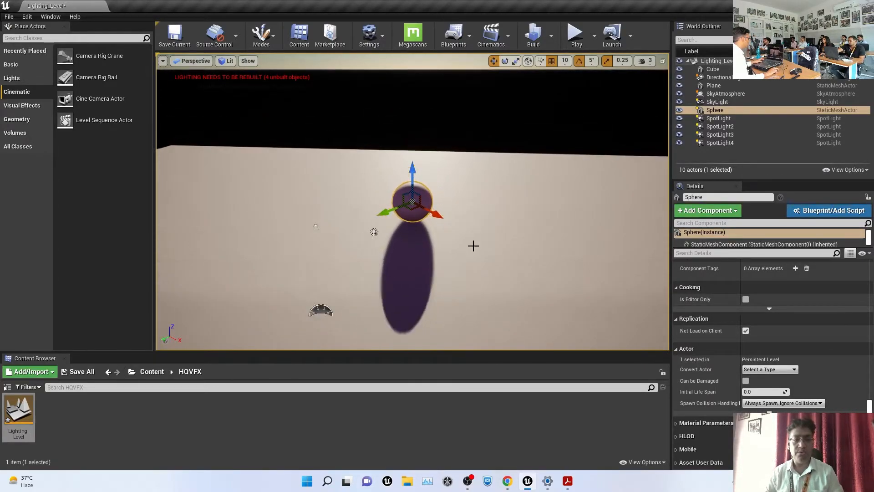
alt+drag(457, 272, 312, 235)
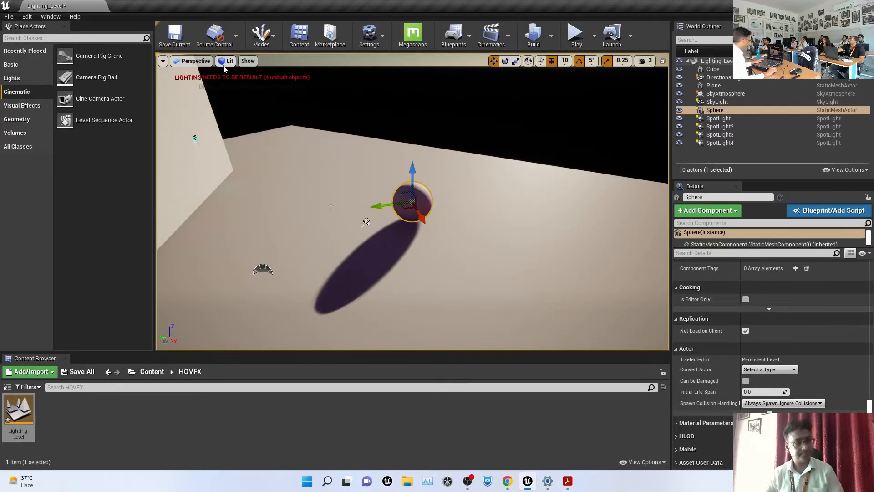
drag(90, 63, 483, 276)
Pitch the crane arm to 34.29° and yaw it to 75.43°, then place a Camera Rig Rail nearby
key(f)
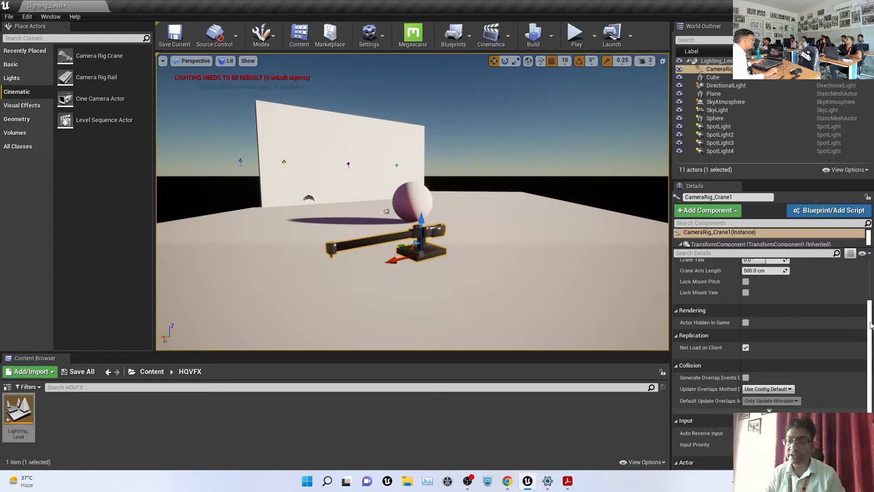
scroll(808, 302, up, 3)
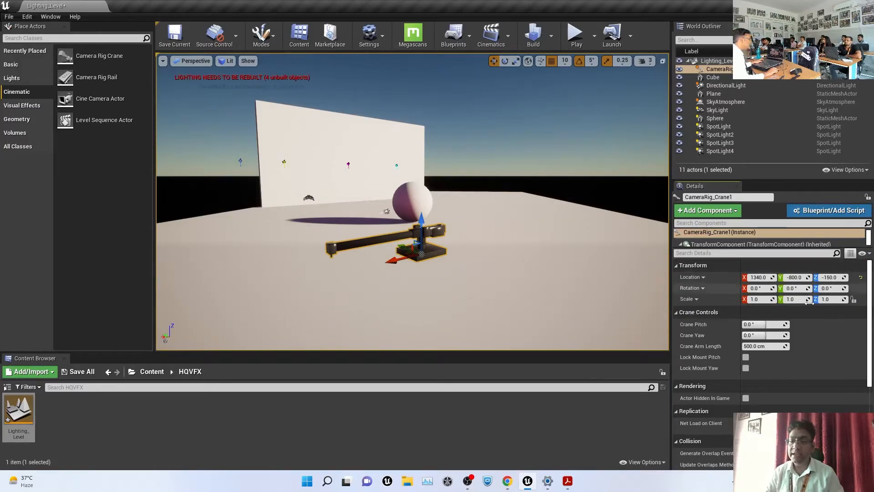
drag(770, 325, 807, 324)
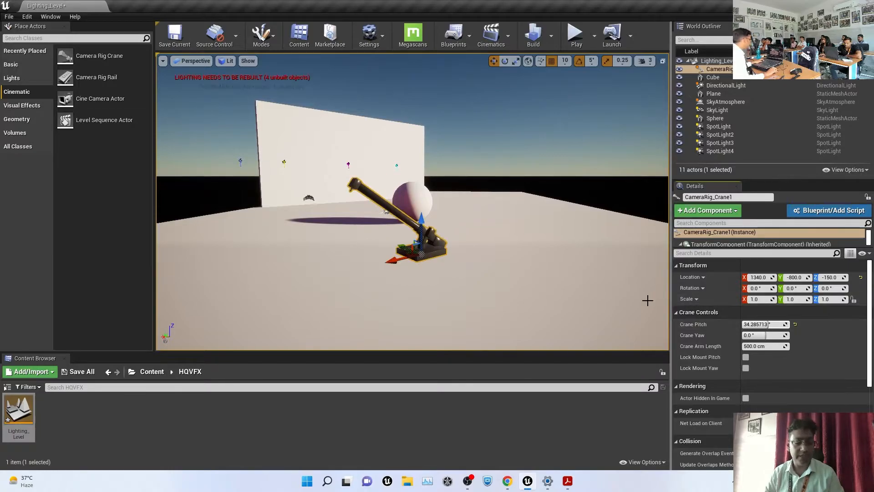
key(f)
alt+drag(625, 283, 488, 247)
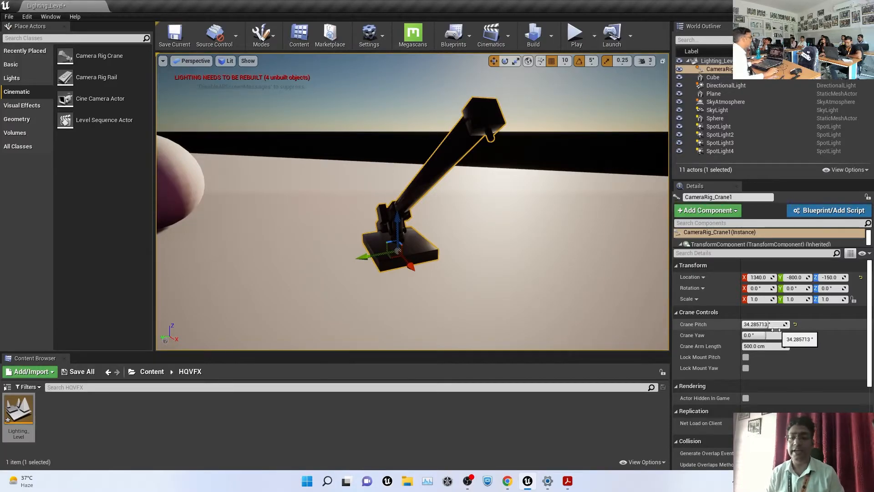
mouse_move(769, 337)
mouse_down()
mouse_move(780, 335)
mouse_move(759, 335)
mouse_move(773, 335)
mouse_up()
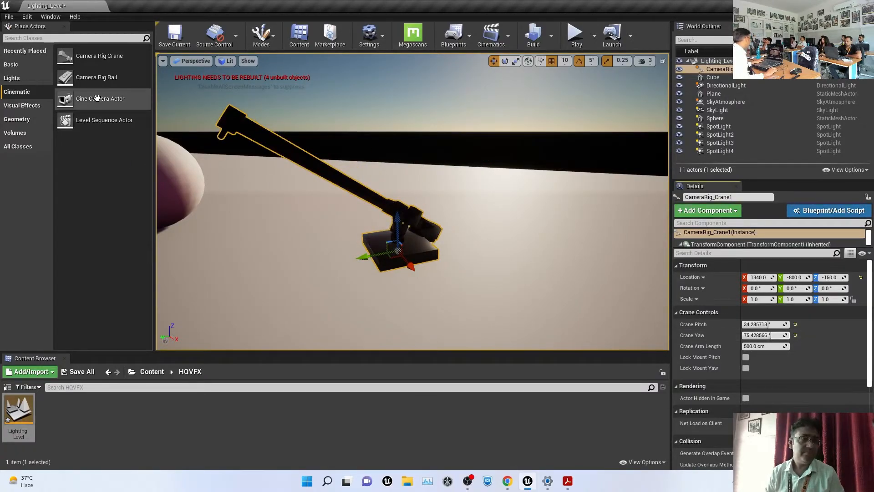
drag(87, 79, 553, 255)
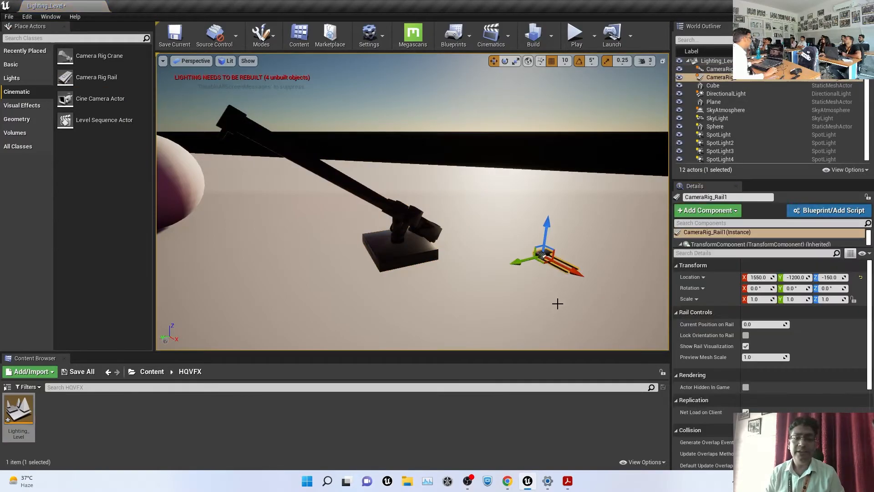
Slide the camera rail along X to 1400, then back to 1550
scroll(613, 290, down, 3)
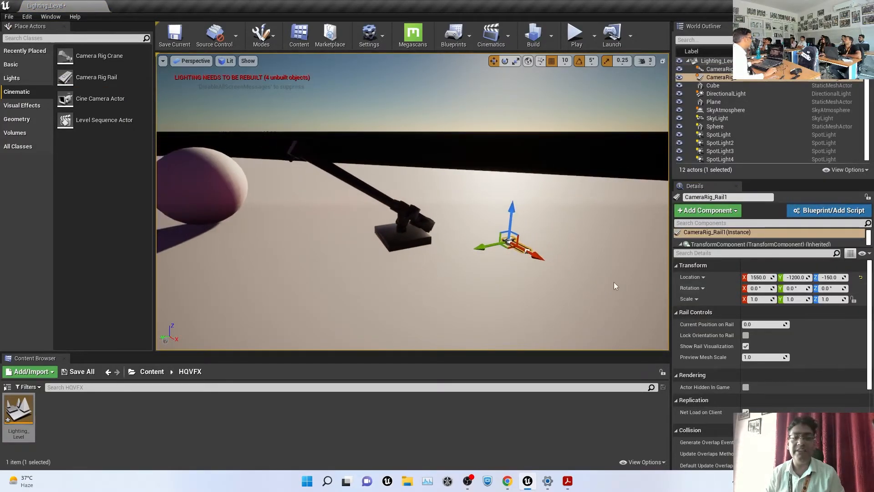
alt+drag(614, 285, 557, 227)
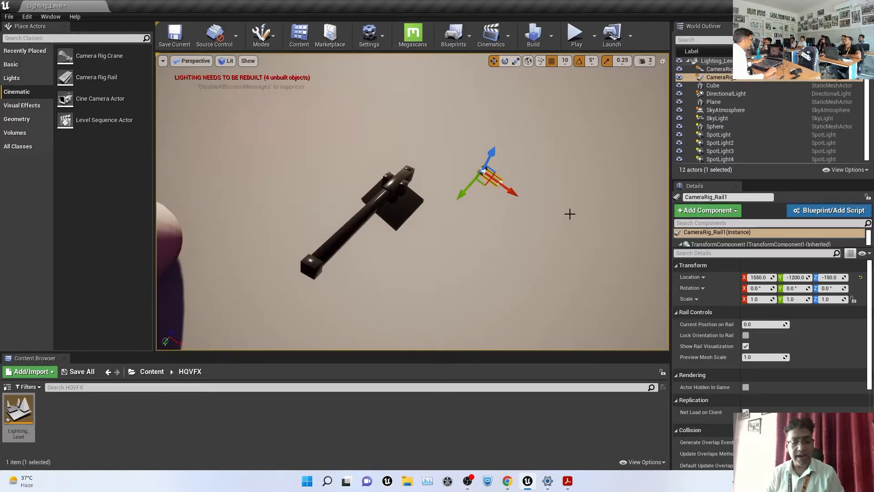
key(f)
scroll(524, 250, down, 8)
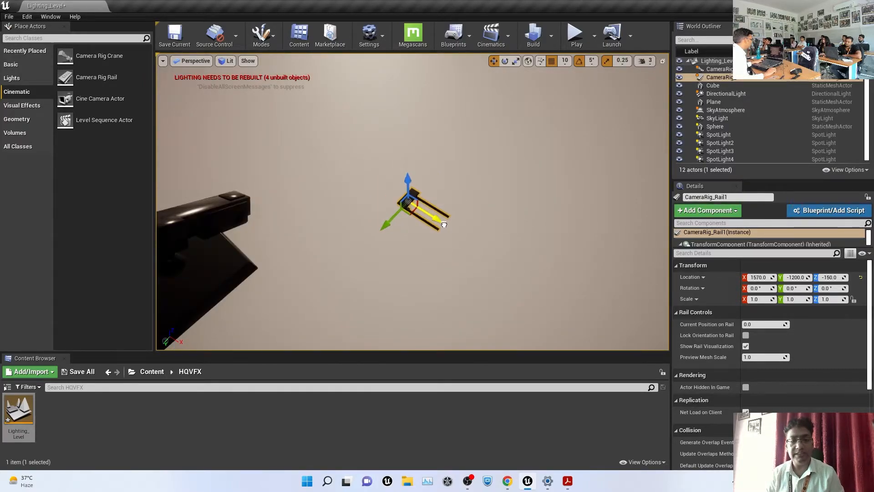
click(434, 214)
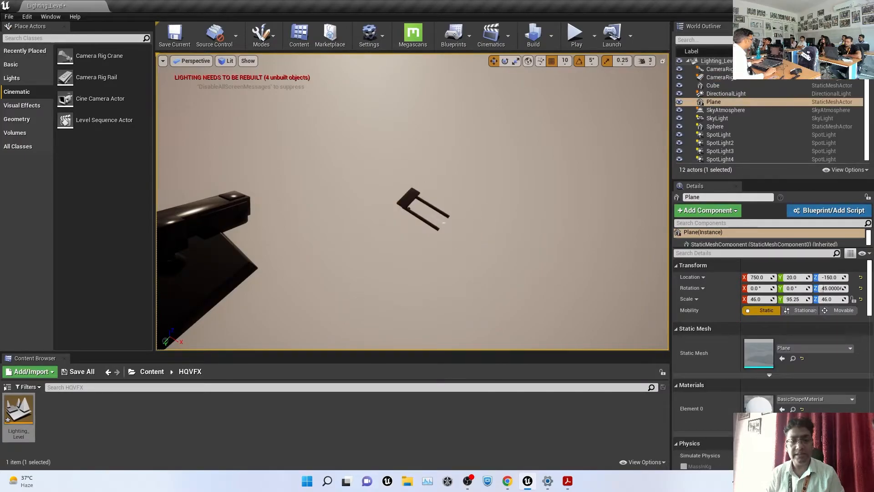
right_drag(442, 224, 389, 218)
click(374, 206)
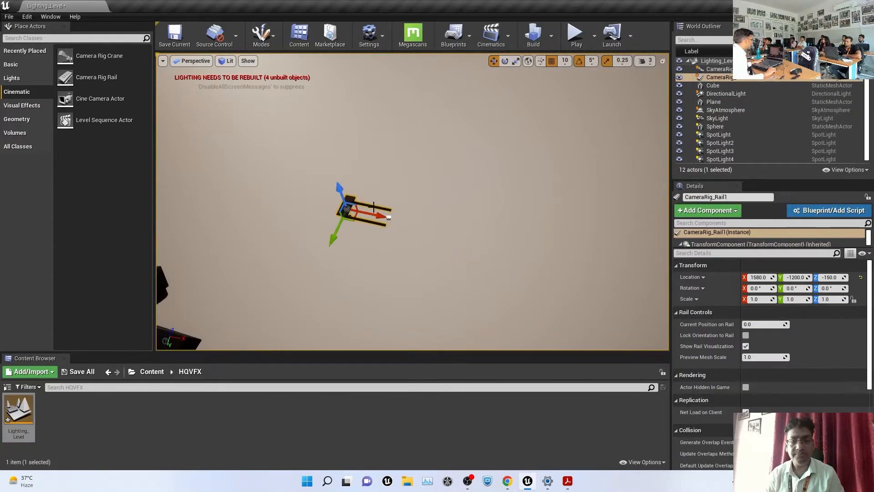
drag(379, 215, 316, 183)
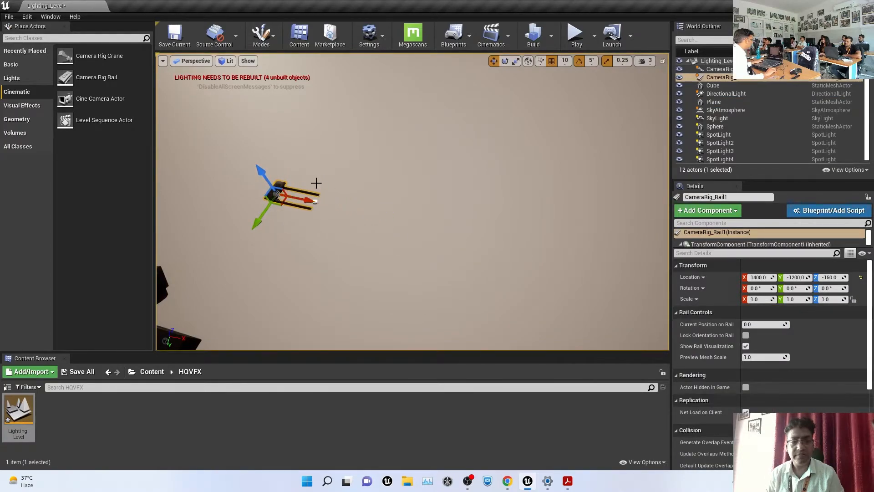
click(329, 204)
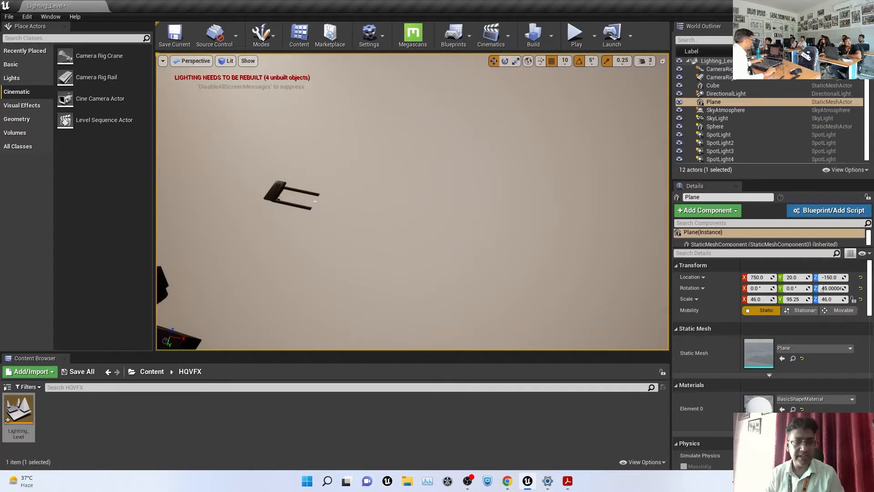
click(315, 201)
drag(316, 201, 375, 201)
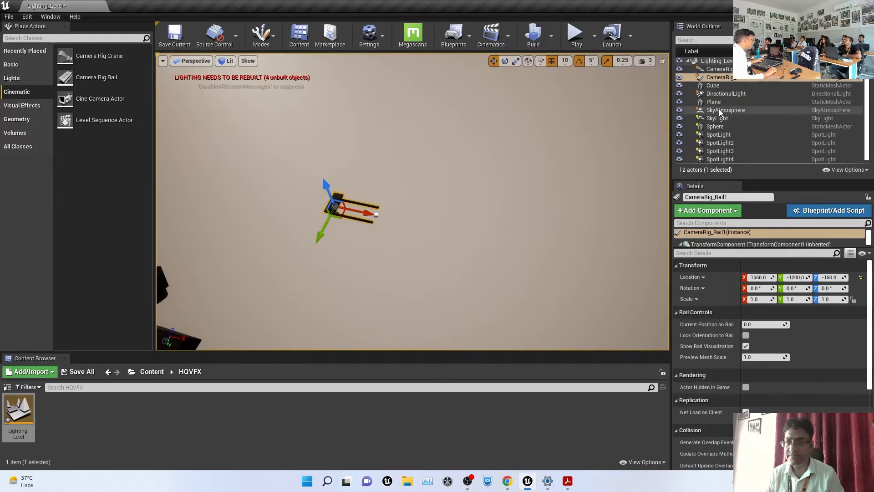
Nudge the rail to X 1590 beneath the crane arm, then place a Cine Camera Actor
click(720, 77)
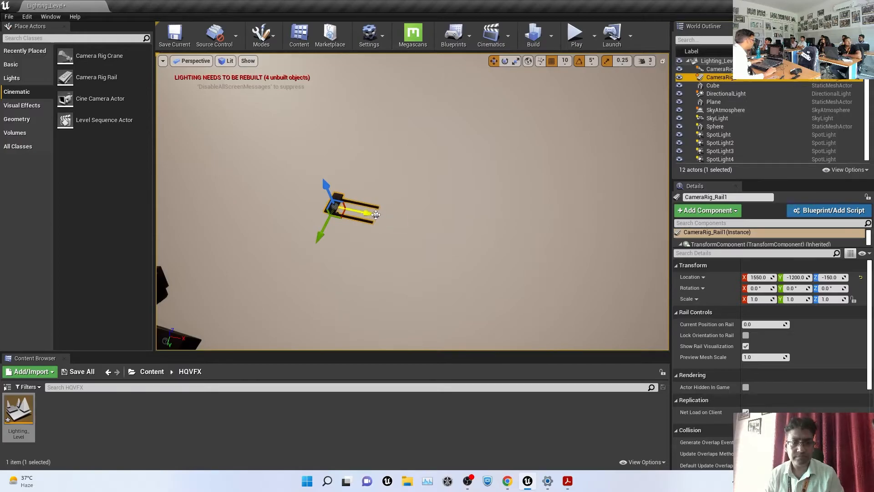
right_drag(377, 214, 424, 192)
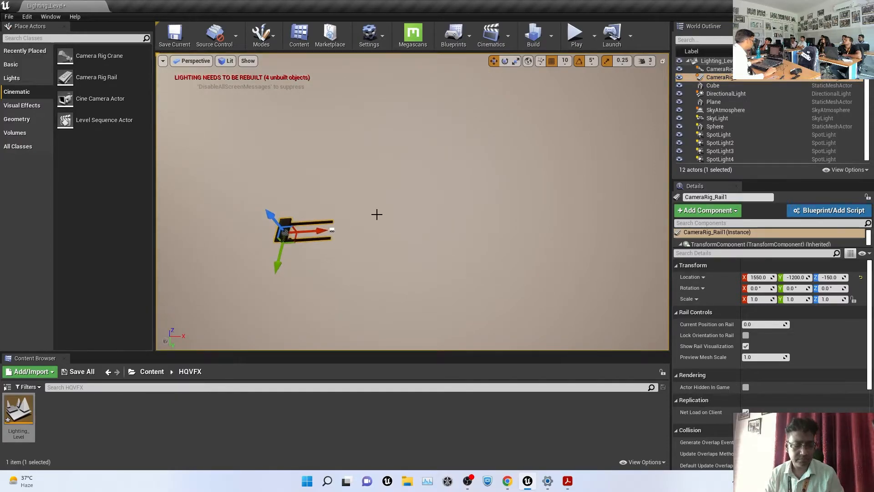
drag(334, 229, 346, 229)
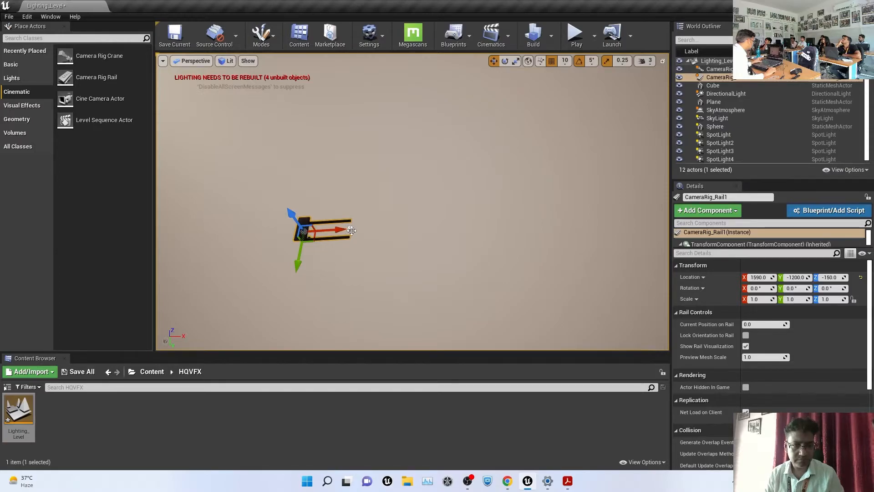
ctrl+click(365, 228)
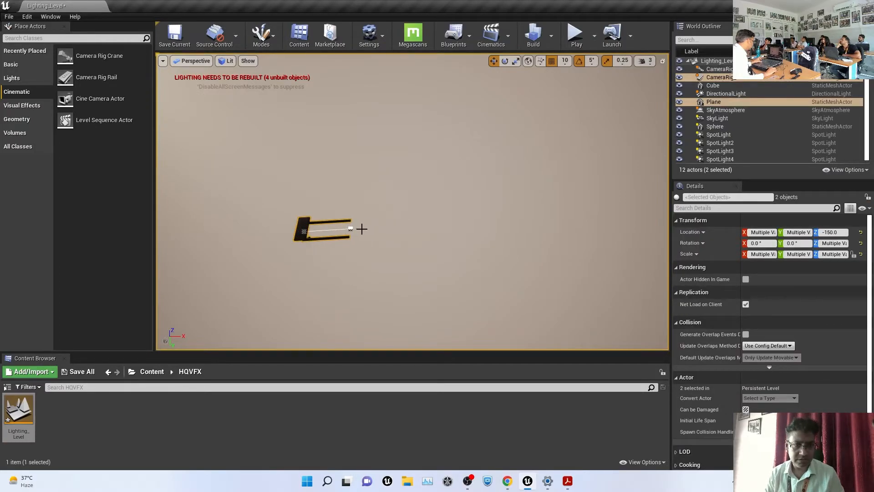
right_drag(372, 192, 336, 196)
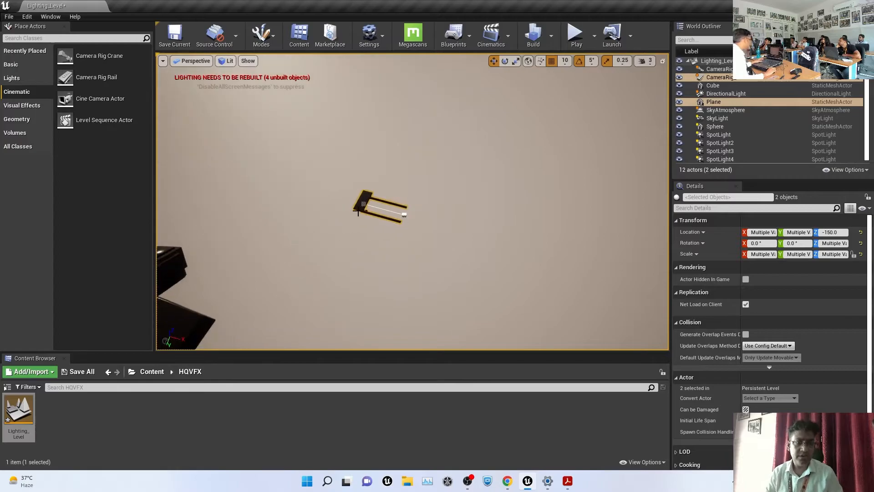
click(371, 192)
key(f)
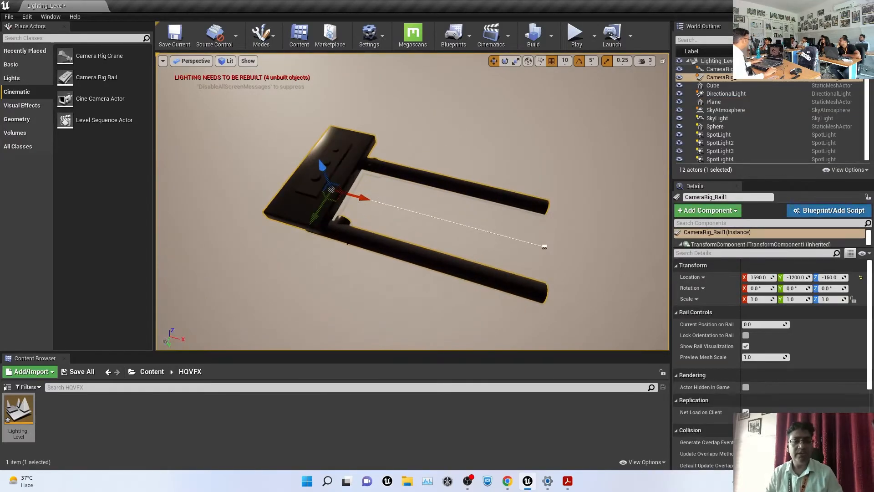
alt+drag(545, 215, 412, 198)
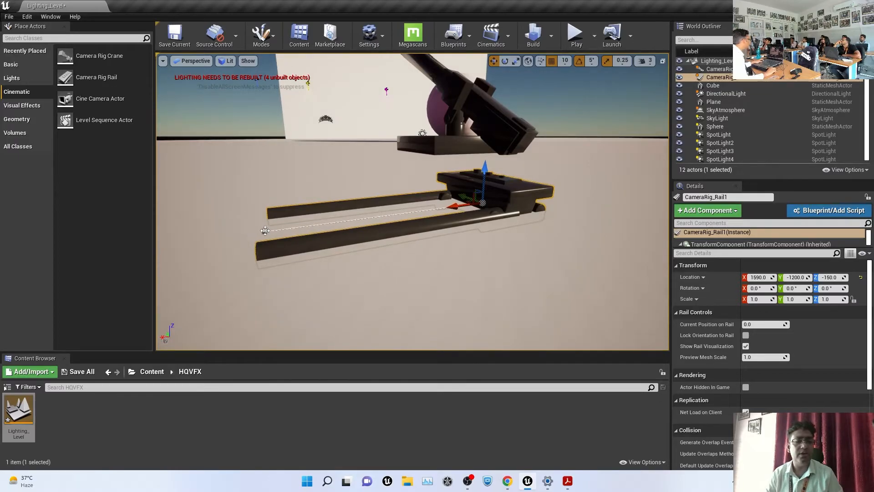
right_drag(268, 220, 251, 219)
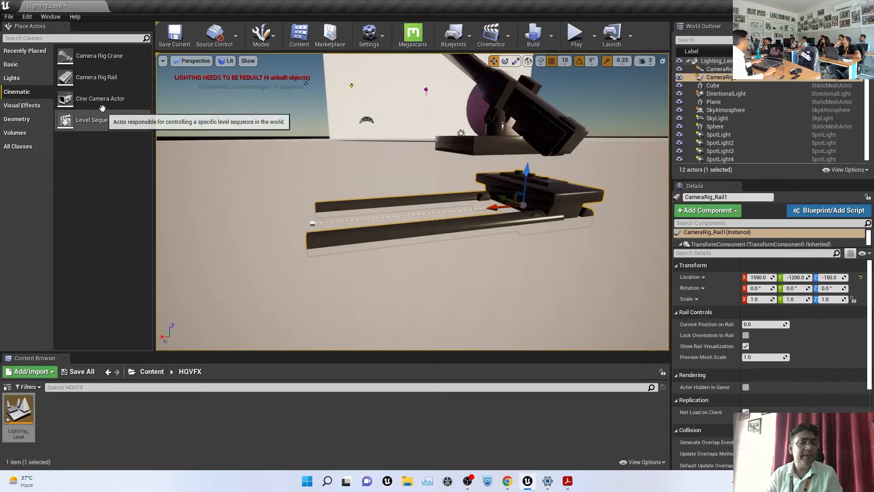
drag(100, 98, 246, 177)
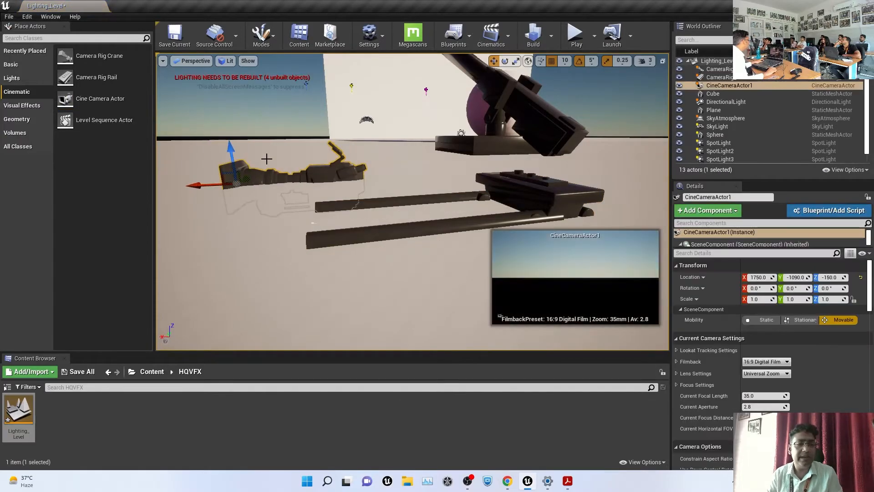
Raise the CineCameraActor to Z -120 and frame it in the view
drag(223, 120, 223, 115)
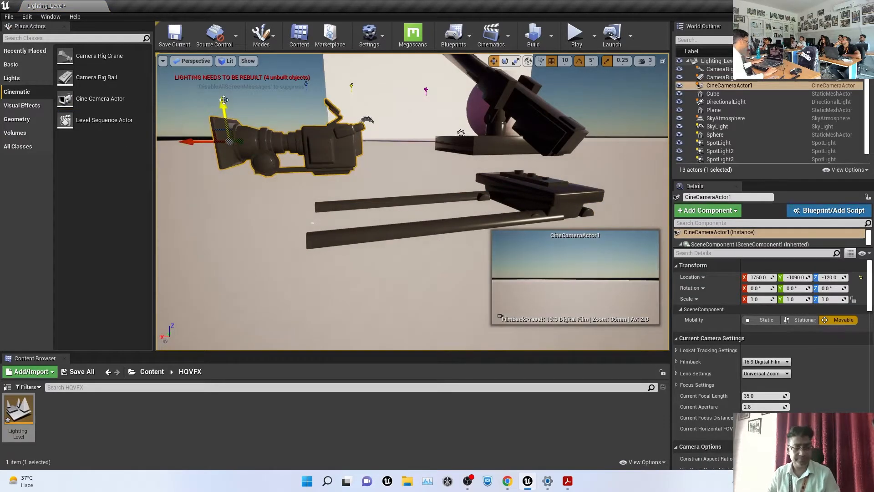
key(f)
alt+drag(412, 202, 410, 246)
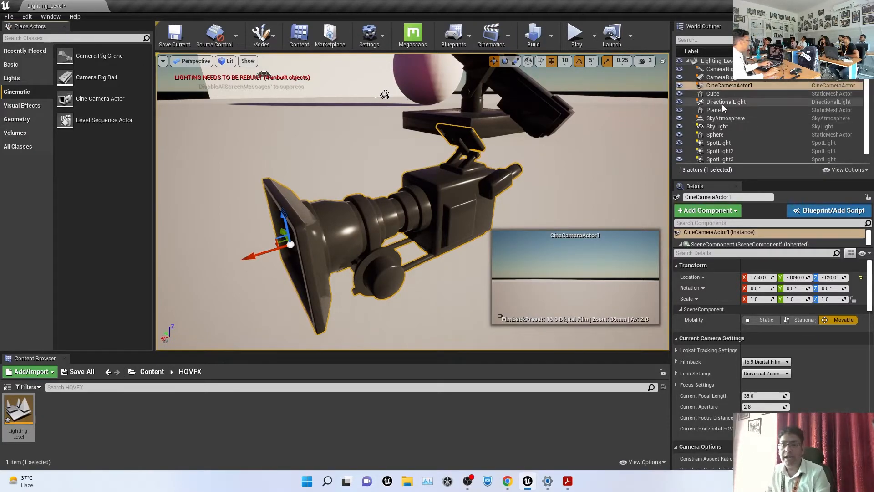
Delete the camera rig crane and rail, then reselect the cine camera
click(719, 69)
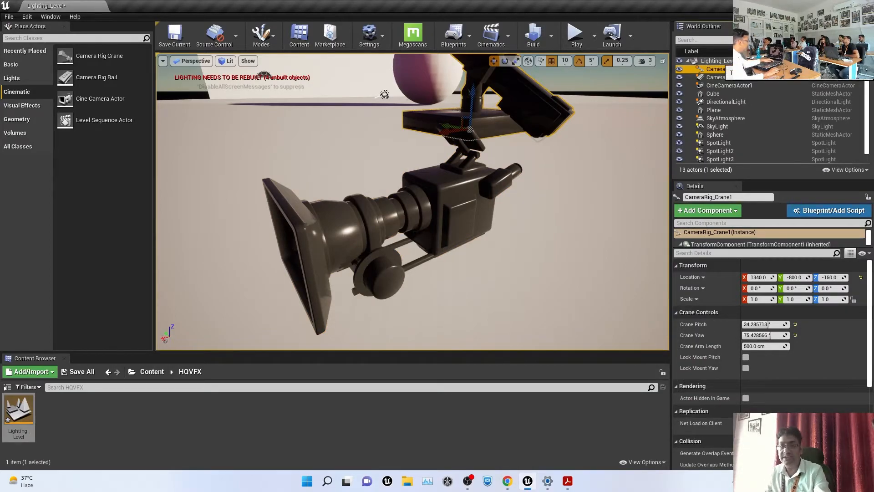
key(Delete)
click(728, 70)
key(Delete)
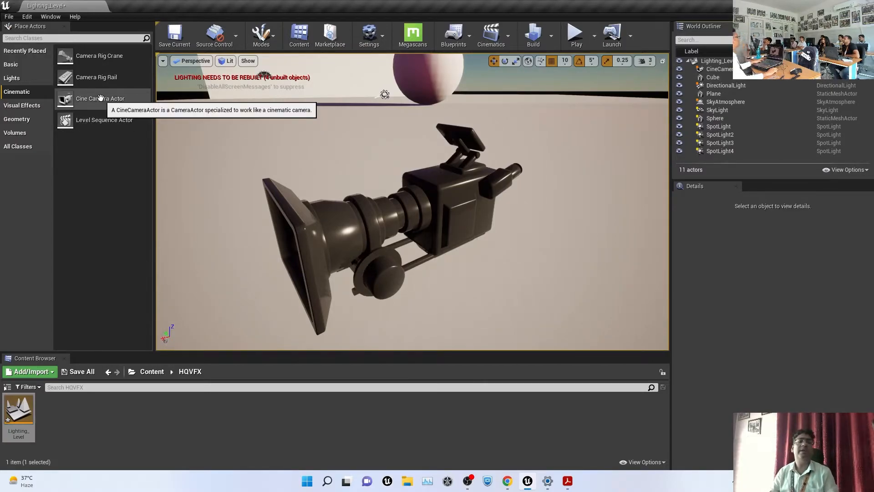
click(466, 194)
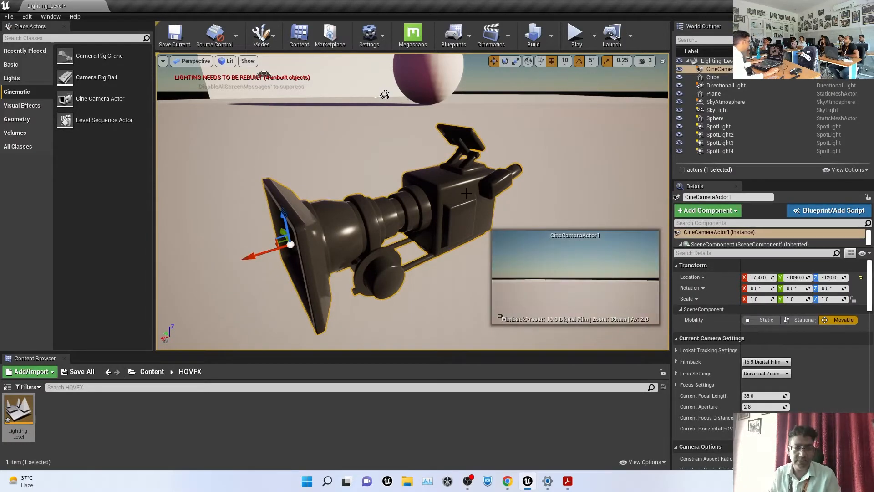
key(super)
key(super)
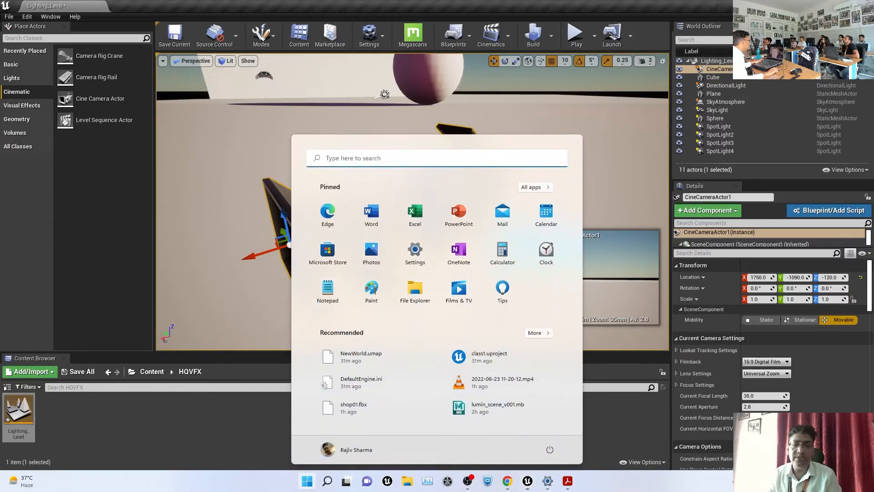
click(475, 165)
click(441, 169)
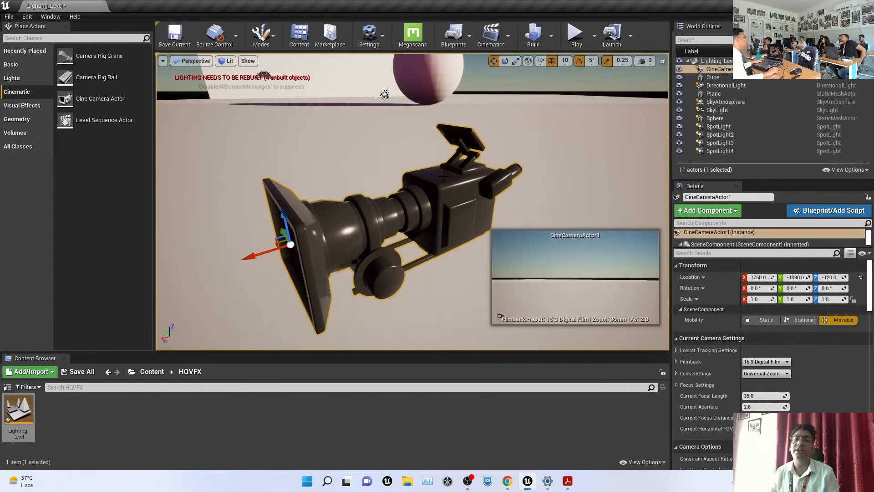
Pilot CineCameraActor1 from the Perspective list and rename it MyCamera, fixing the typo
click(191, 63)
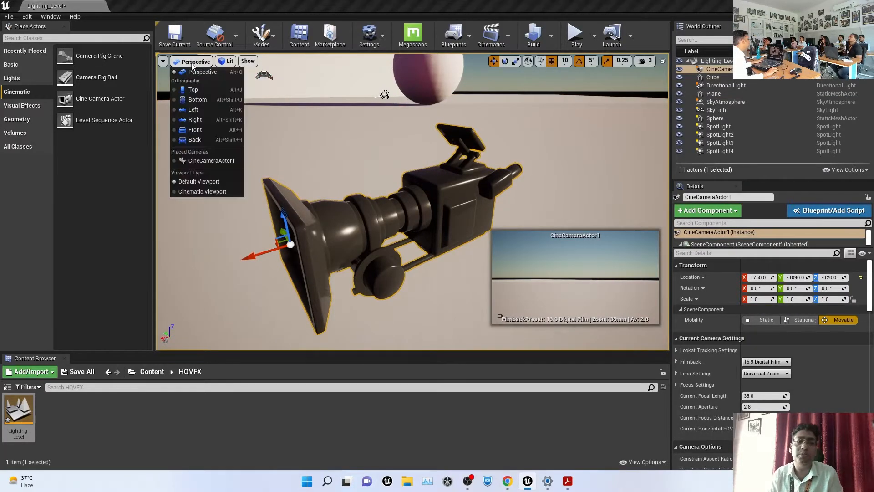
click(221, 161)
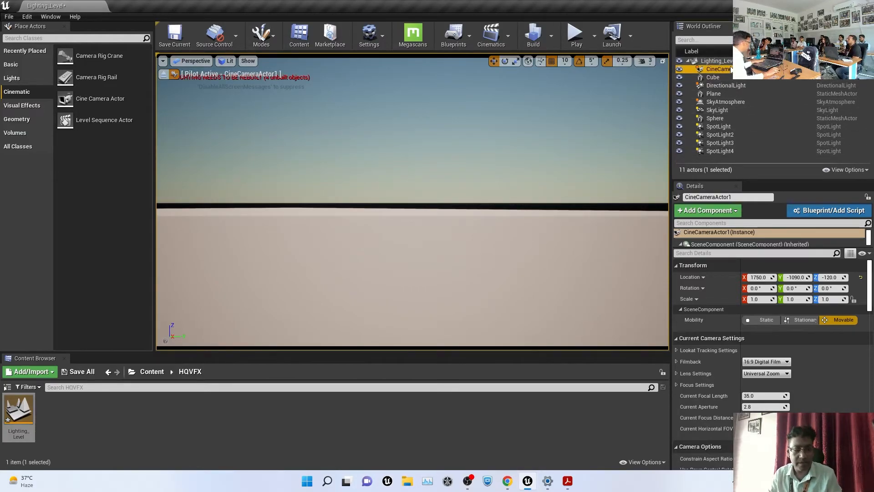
click(731, 69)
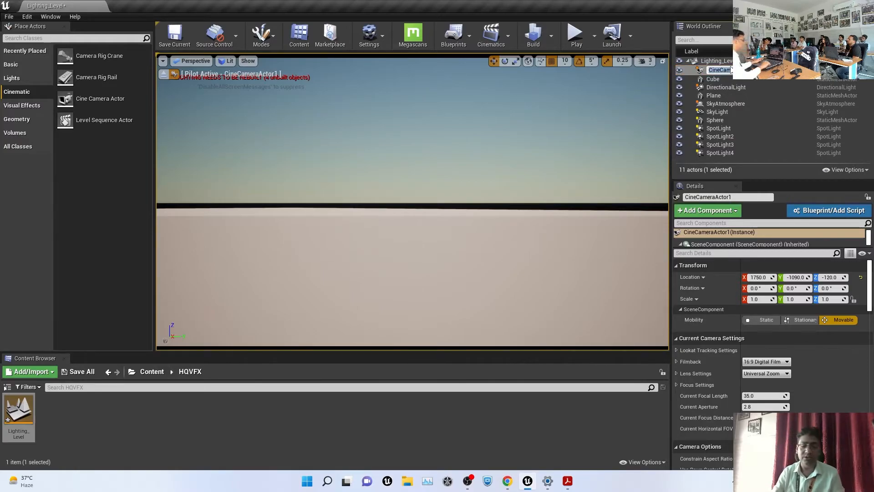
text(MyCa)
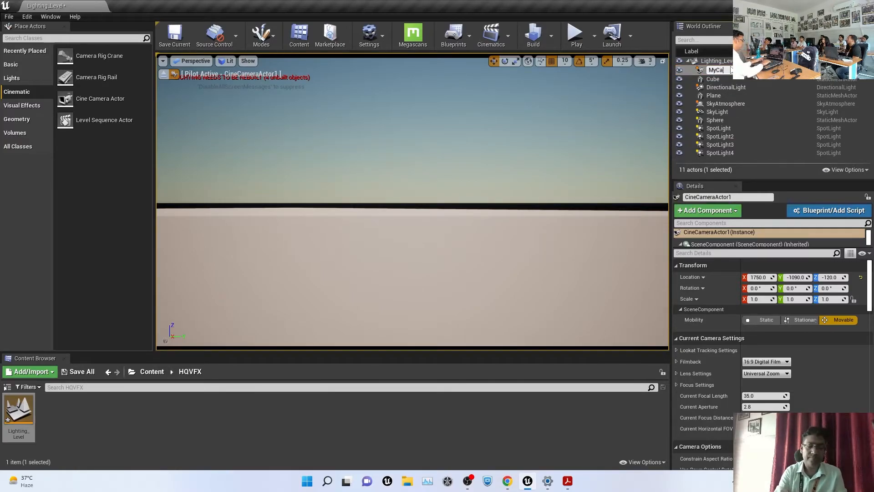
text(mewra)
key(Return)
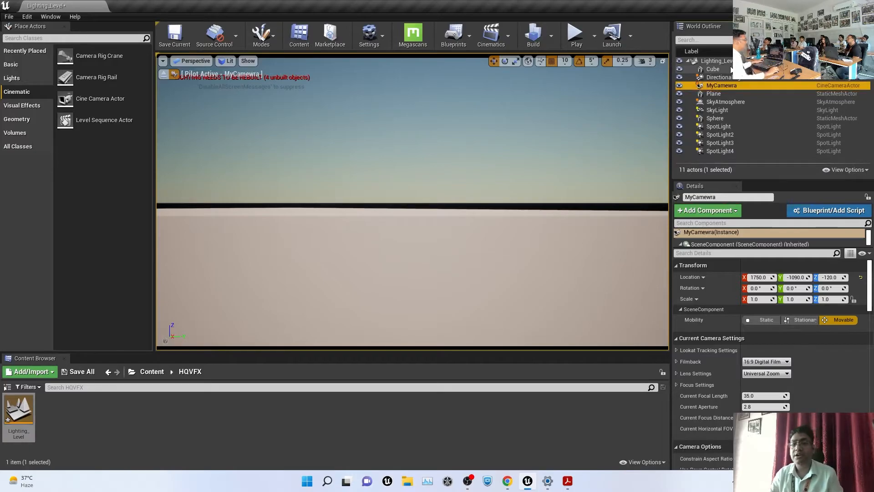
click(735, 86)
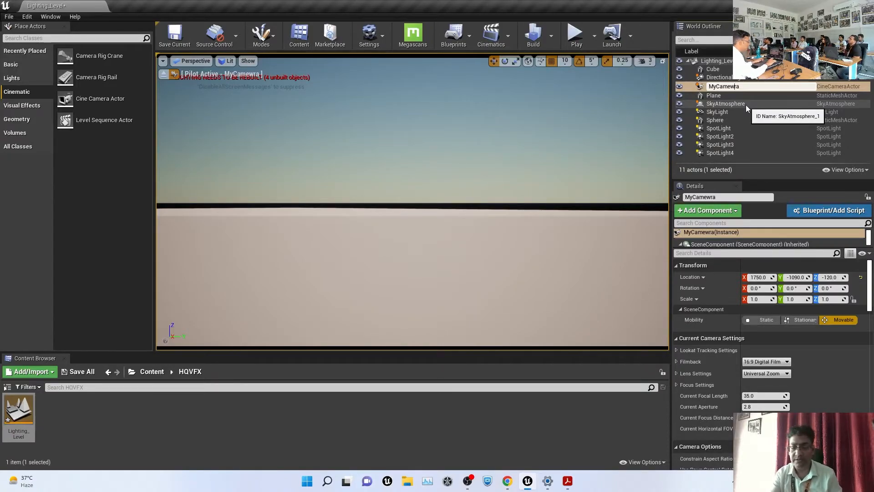
key(BackSpace)
key(Return)
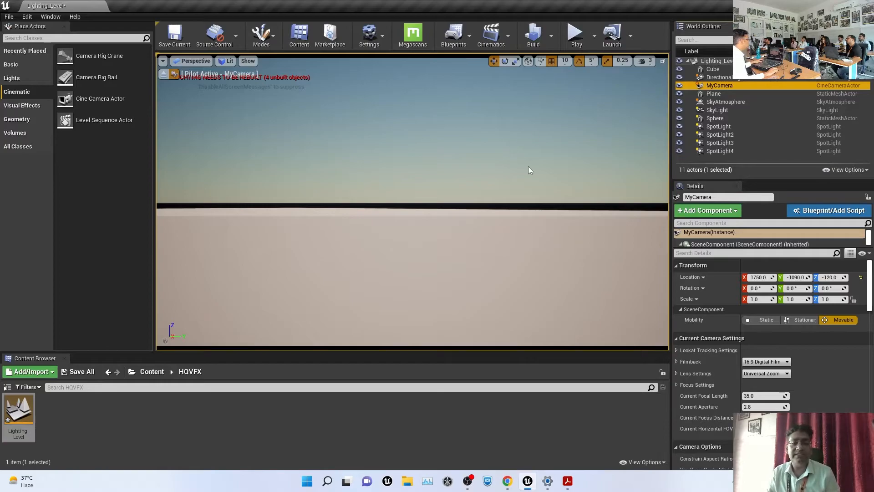
Aim the piloted MyCamera toward the sphere and tilt the view downward
right_drag(528, 167, 652, 137)
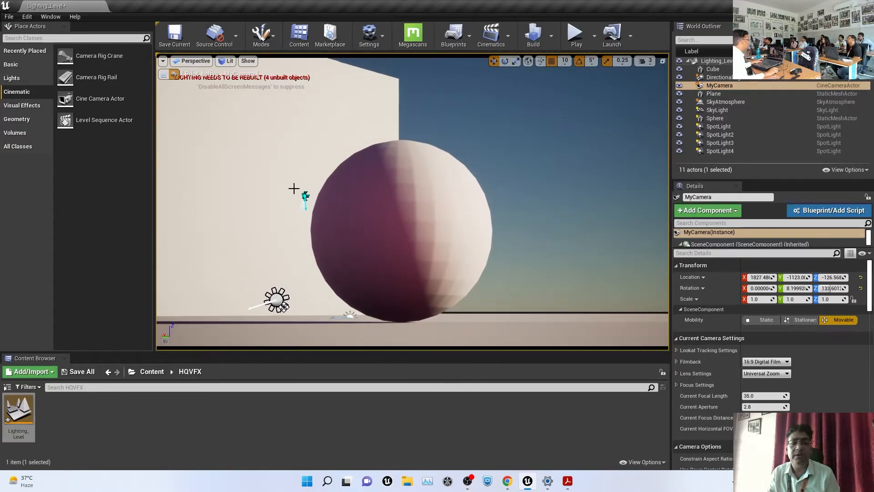
click(355, 211)
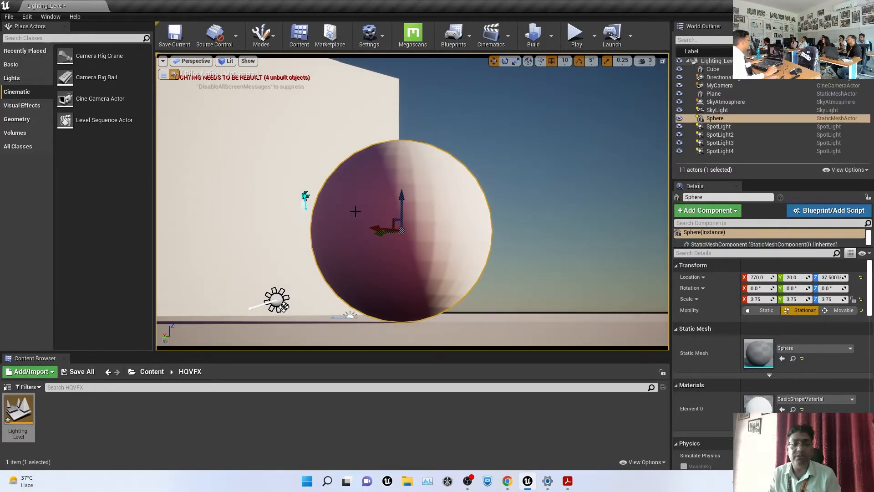
scroll(381, 219, down, 4)
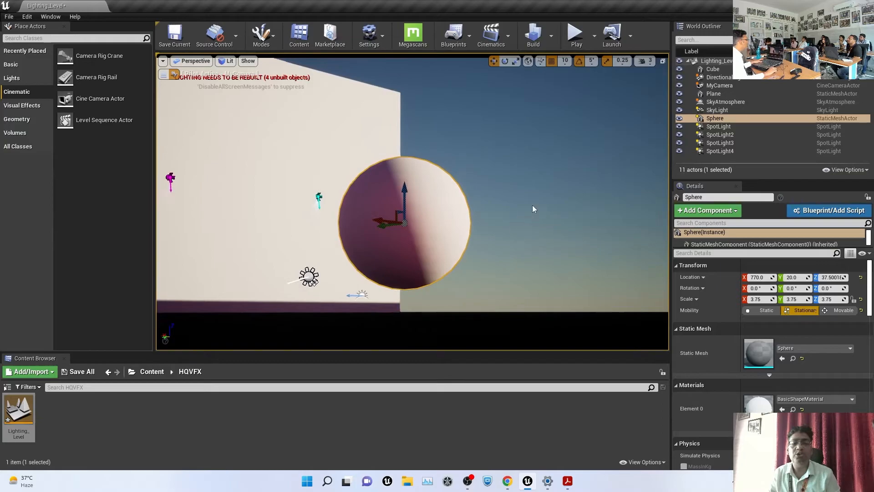
right_drag(532, 205, 524, 237)
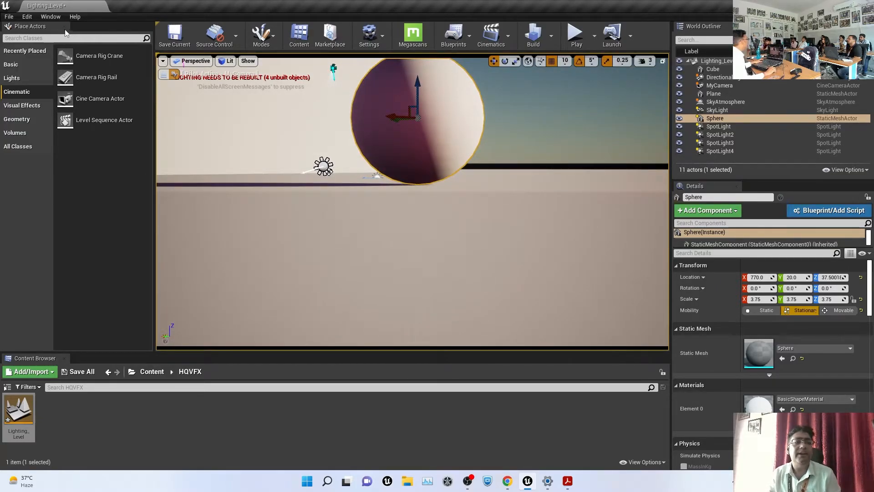
Open the CitySubwayTrainModular project from File > Open Project, choosing Don't Save for level changes
click(9, 17)
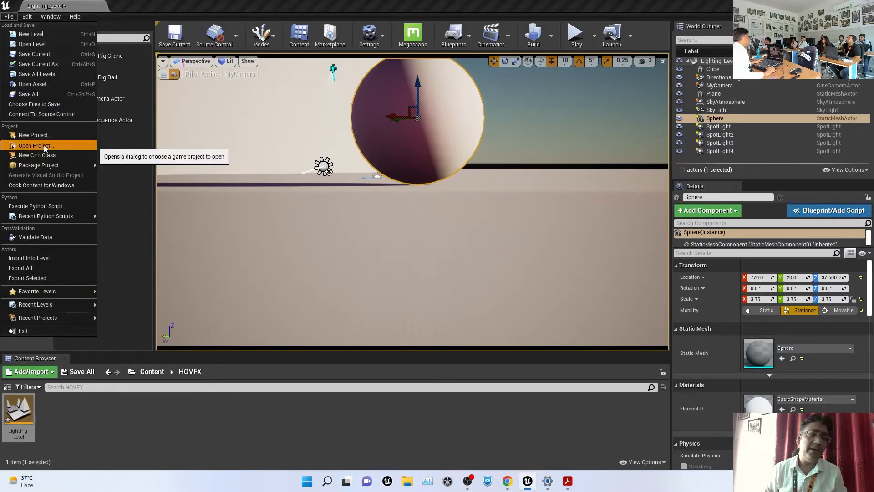
click(43, 145)
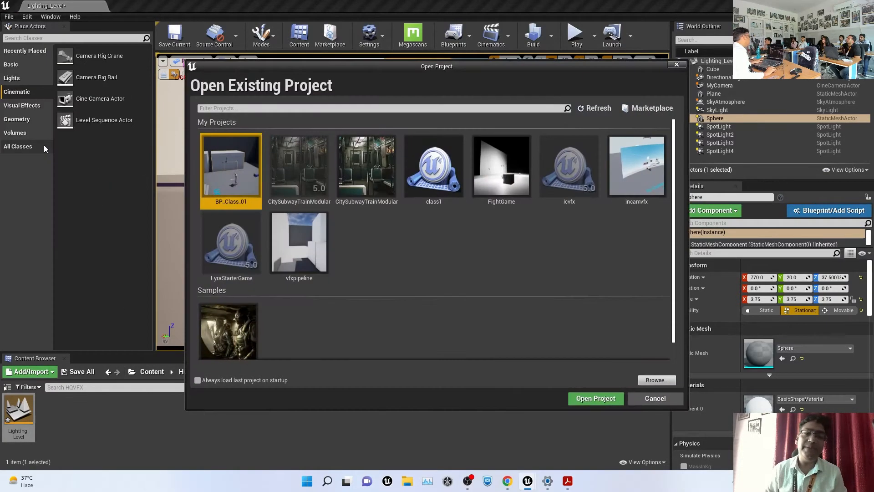
click(367, 158)
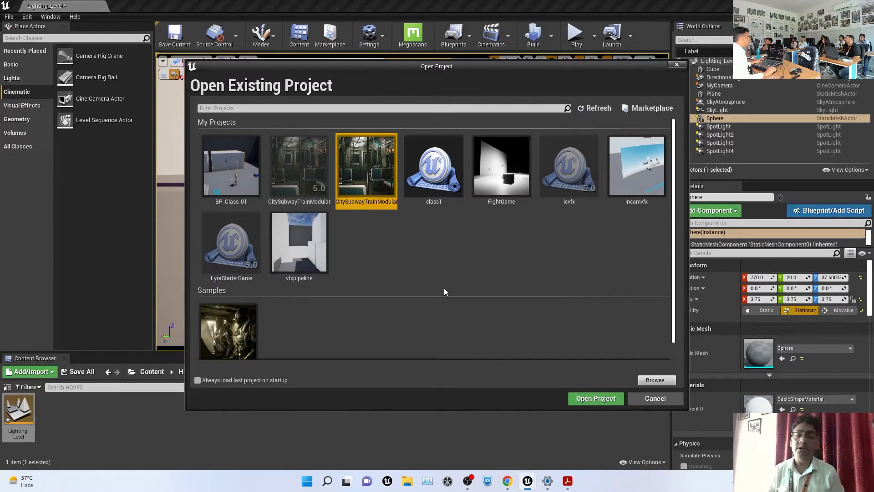
click(604, 400)
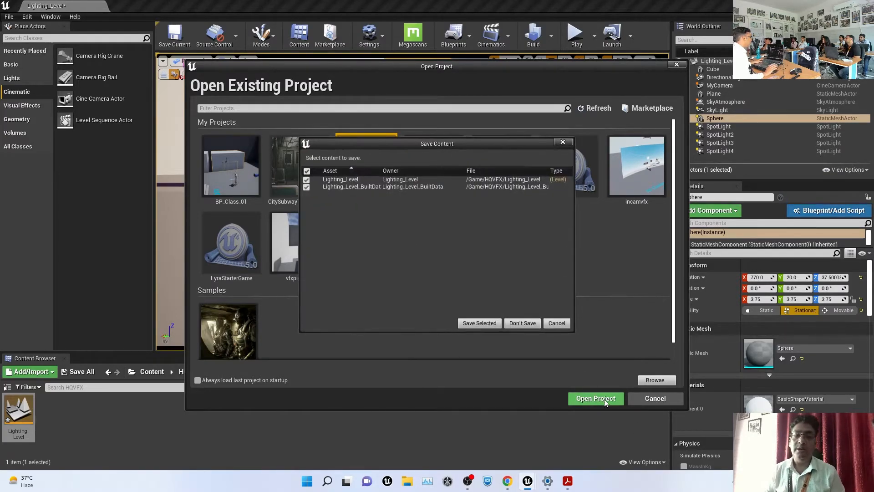
click(521, 324)
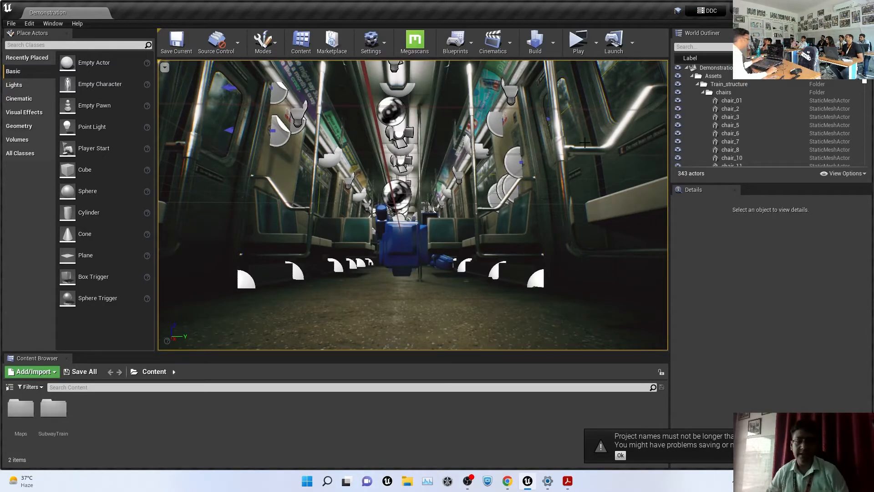
Turn the view inside the subway car and hide editor icons with G
drag(525, 213, 516, 220)
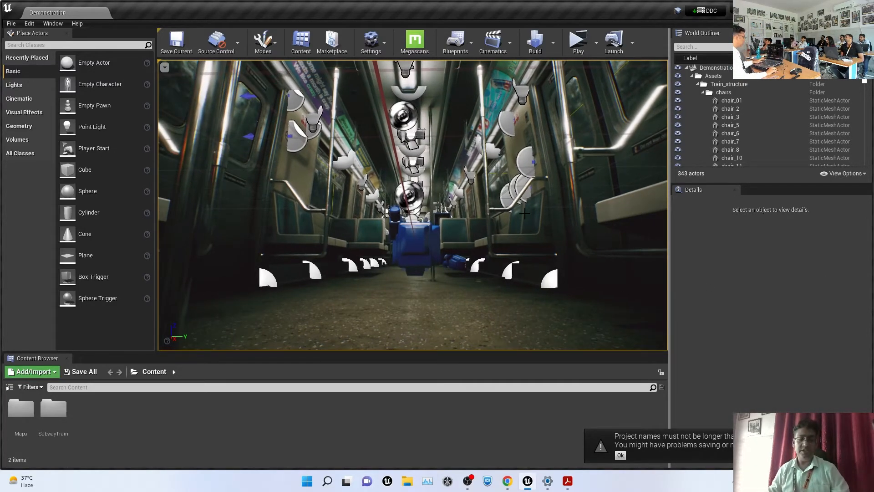
key(g)
key(1)
key(2)
key(3)
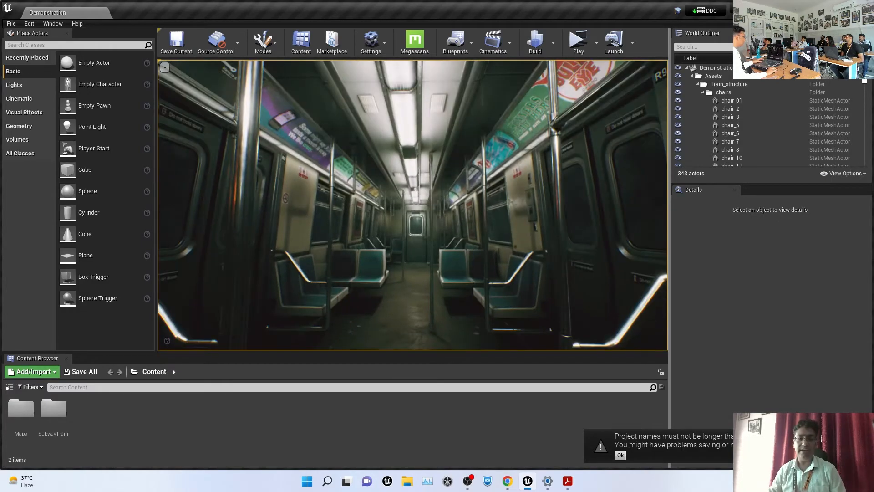
scroll(413, 205, up, 1)
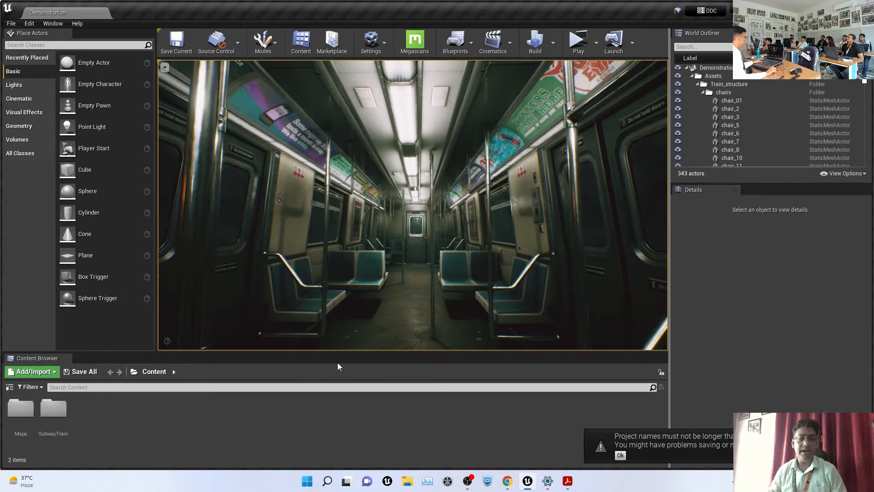
Enlarge the viewport by dragging the panel splitters and dismiss the project name warning
drag(379, 358, 410, 328)
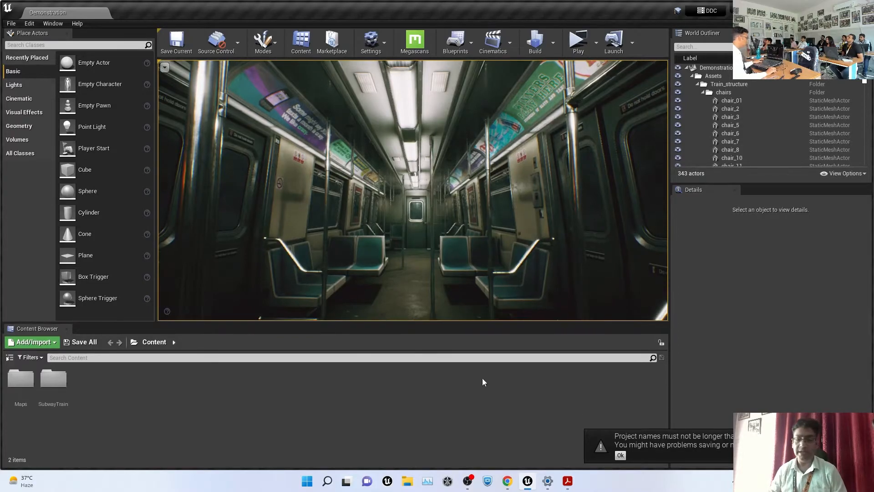
click(621, 456)
scroll(516, 184, down, 5)
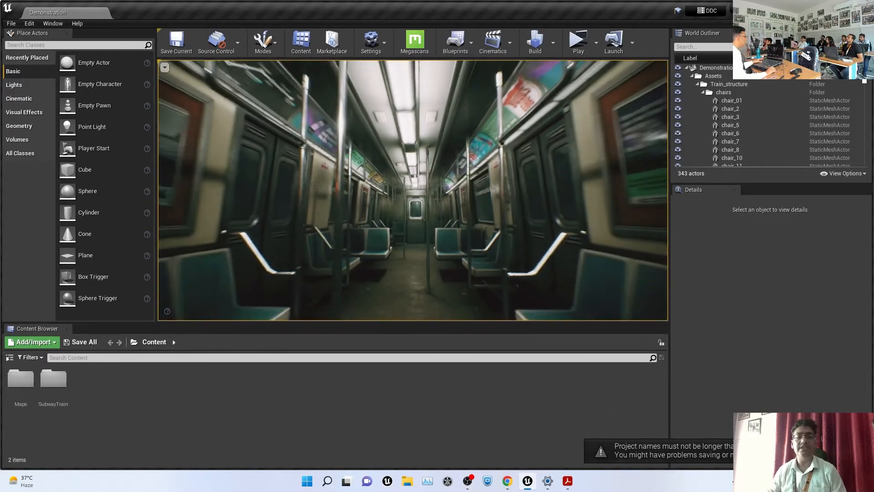
scroll(413, 190, down, 4)
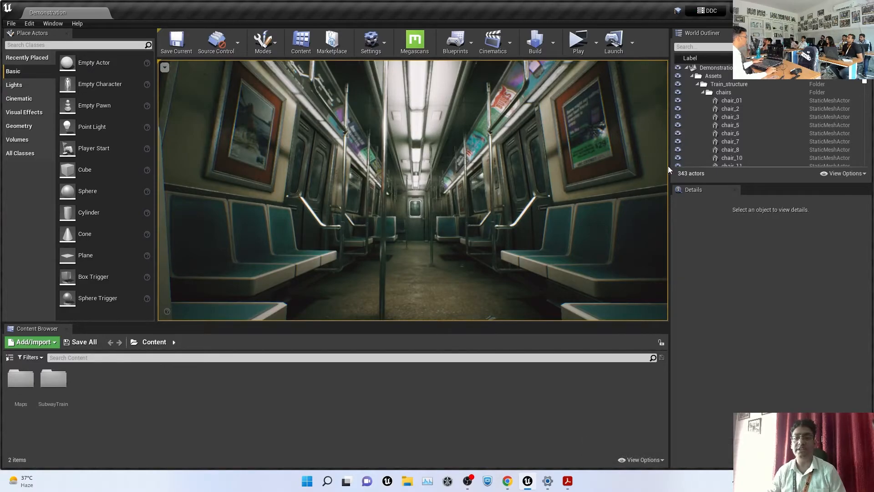
drag(668, 166, 742, 173)
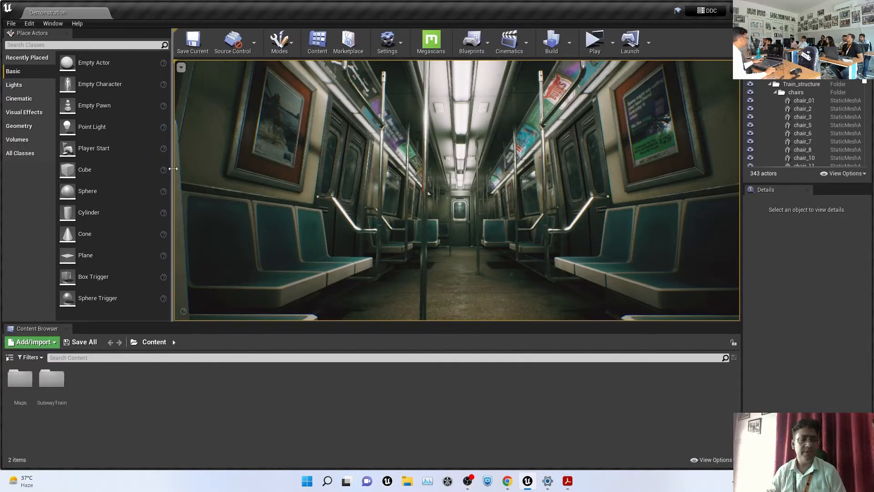
drag(178, 173, 141, 164)
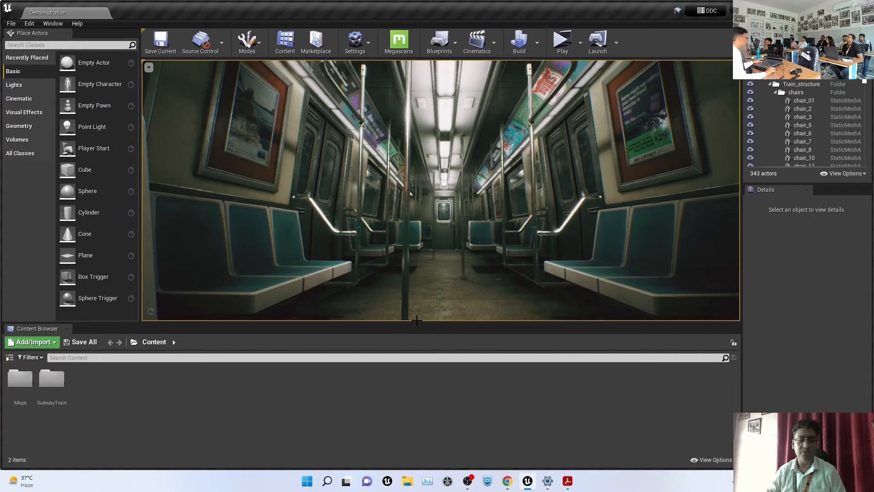
drag(417, 321, 429, 359)
scroll(603, 168, down, 3)
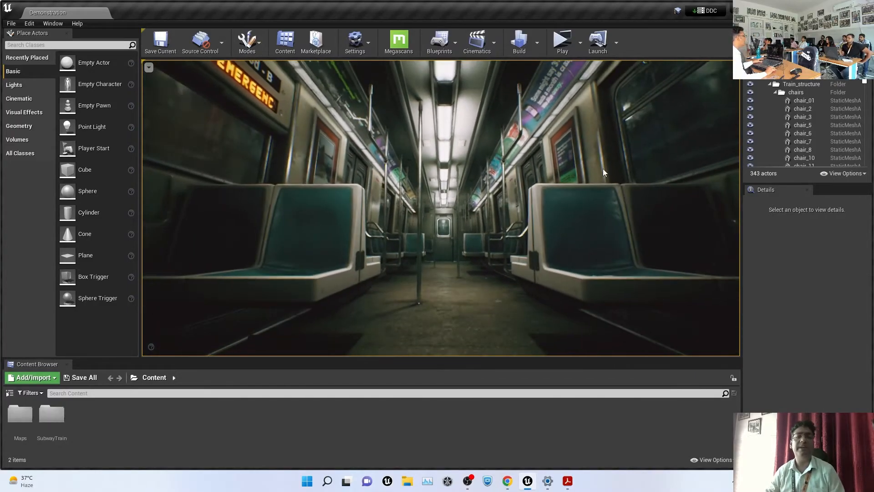
scroll(603, 168, down, 3)
Select chair_51, focus it with F and orbit to view it at an angle
middle_drag(602, 169, 603, 191)
click(530, 278)
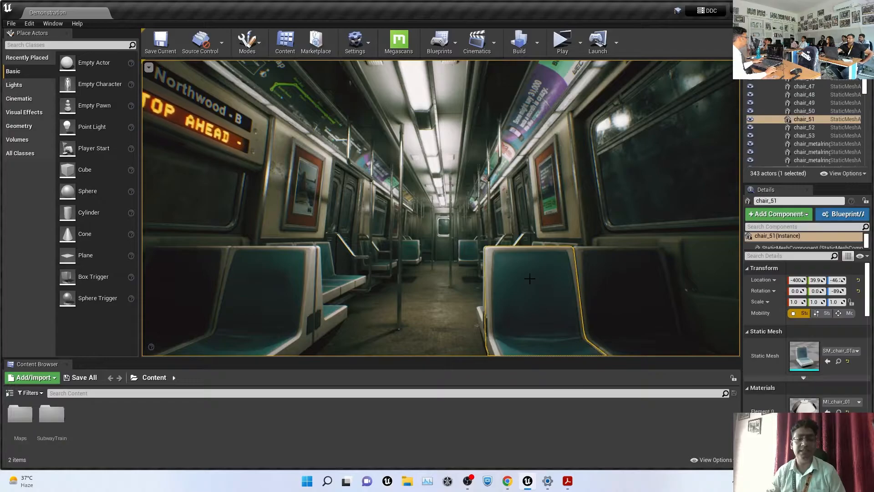
key(f)
alt+drag(420, 182, 469, 177)
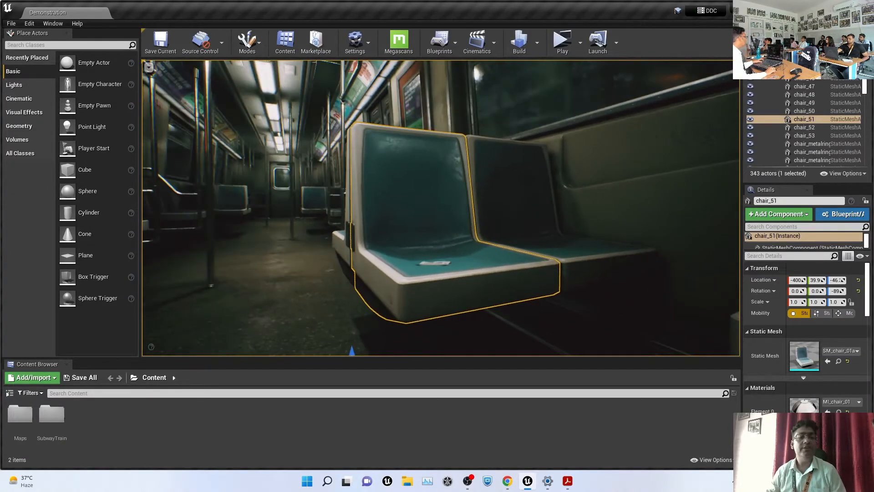
click(149, 67)
Open Viewport 2 from Window > Viewports, dock it and close Viewport 1
click(46, 23)
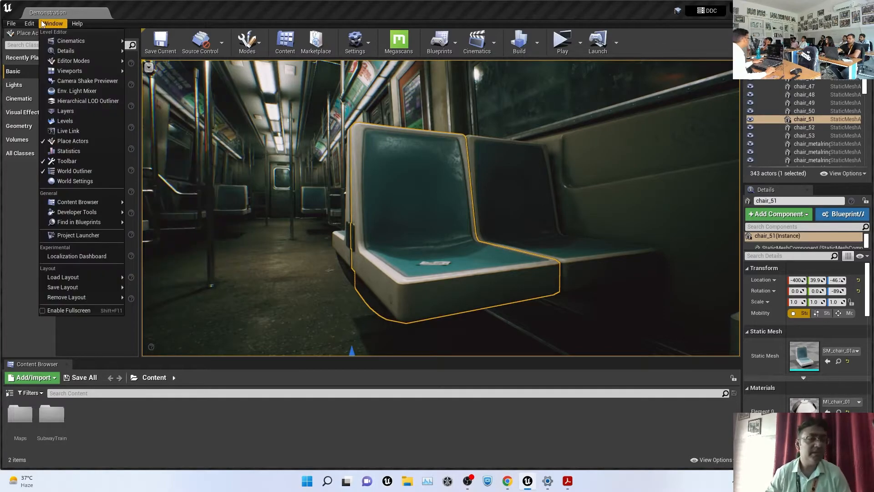
mouse_move(85, 77)
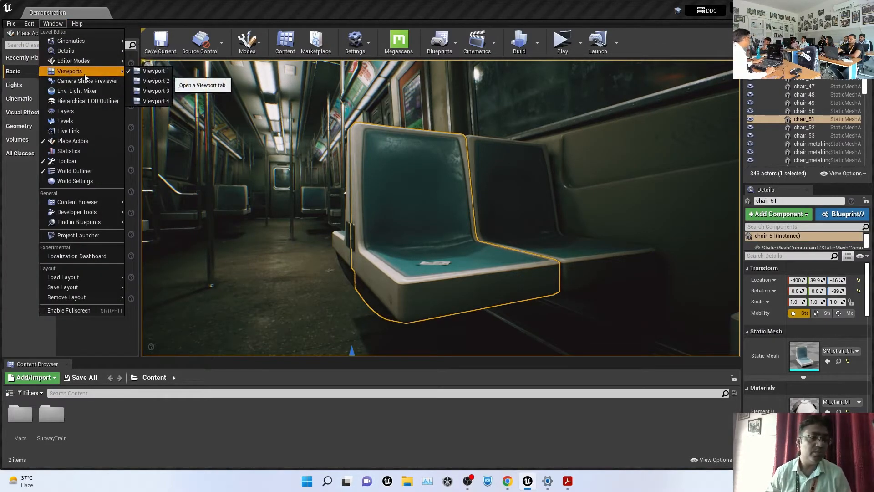
click(155, 81)
drag(246, 107, 190, 80)
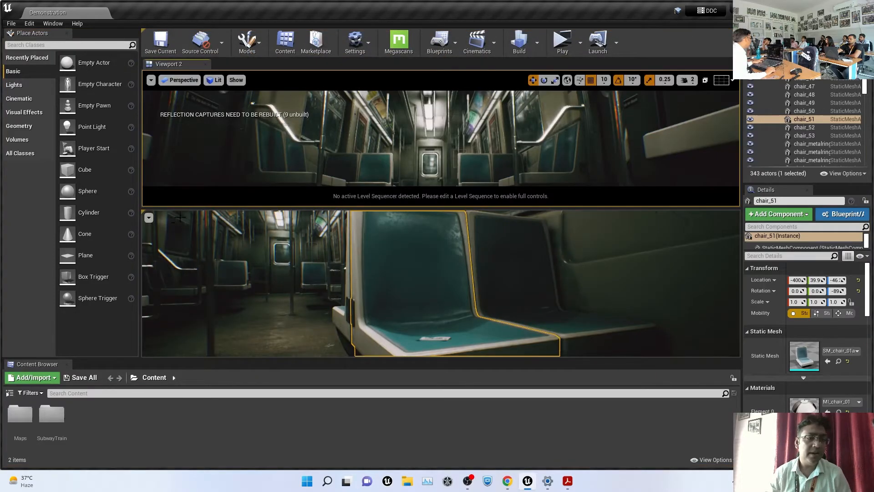
click(150, 217)
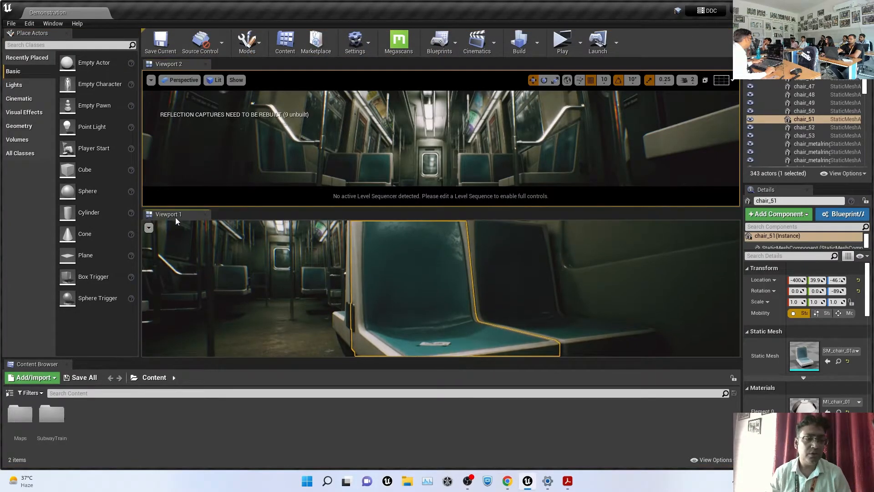
click(205, 214)
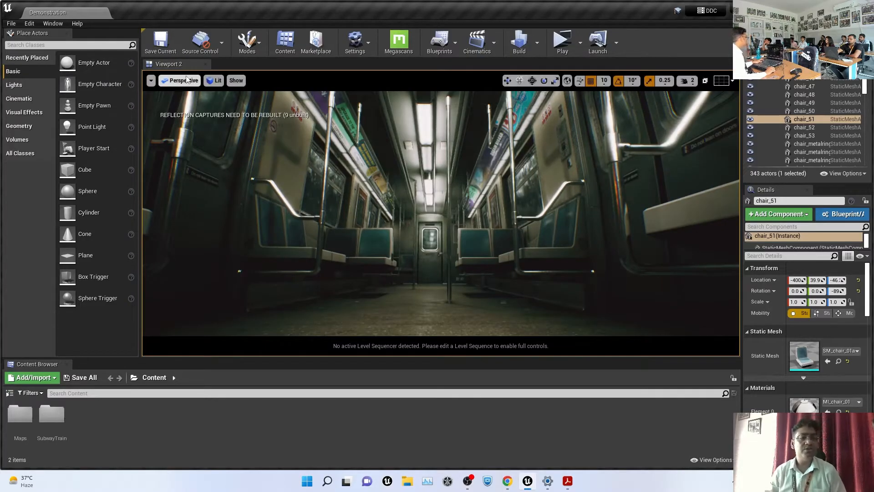
Set Viewport 2's view mode to Unlit and look down the aisle
click(201, 80)
click(214, 81)
click(223, 120)
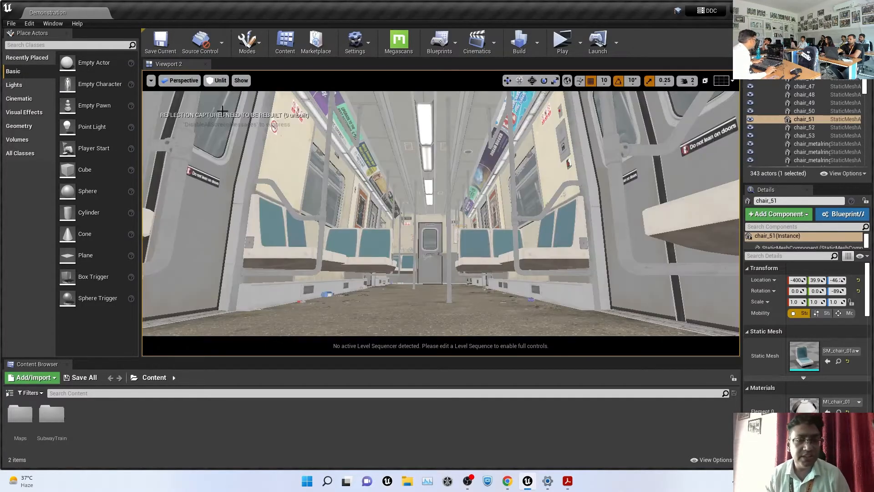
mouse_move(461, 172)
right_down()
mouse_move(482, 173)
mouse_move(460, 171)
right_up()
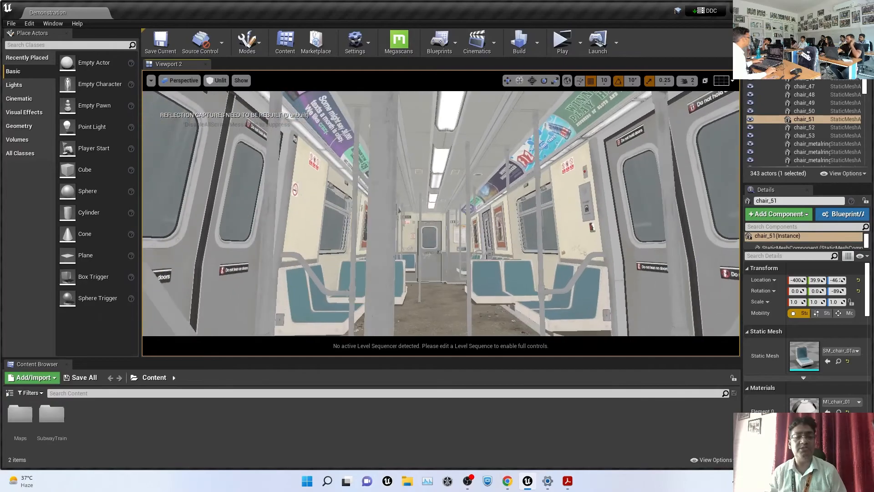
Switch Viewport 2 to Brush Wireframe, then Detail Lighting, moving back along the carriage
click(217, 81)
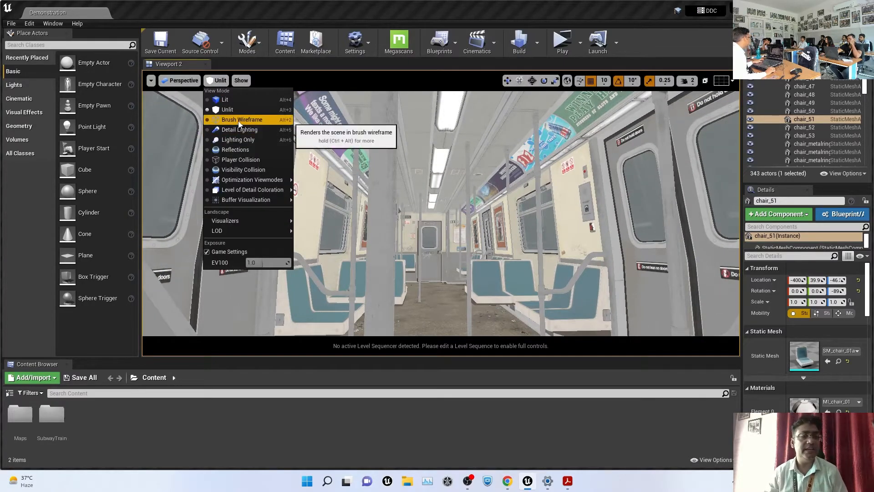
click(237, 126)
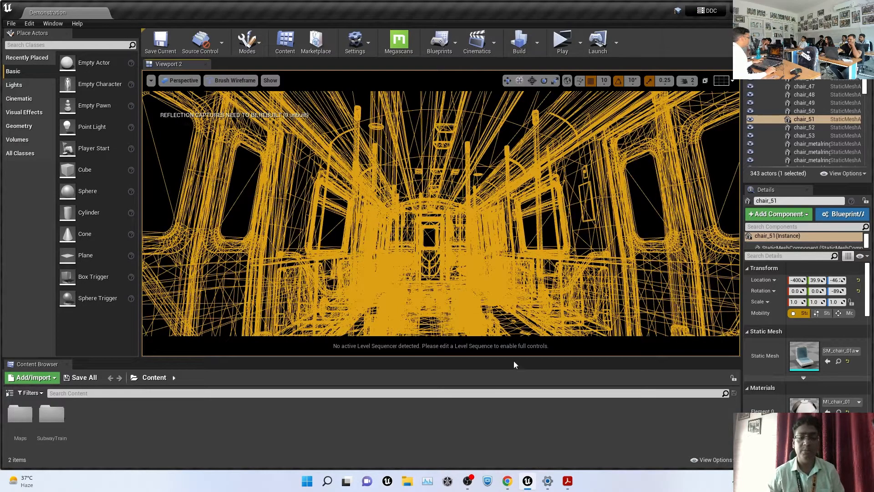
click(231, 80)
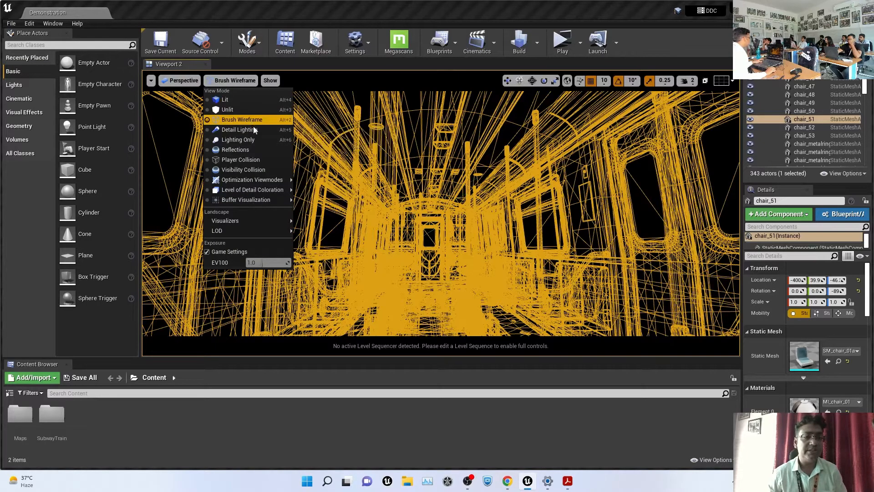
click(241, 129)
drag(574, 186, 574, 269)
mouse_move(556, 151)
right_down()
mouse_move(605, 151)
mouse_move(556, 151)
right_up()
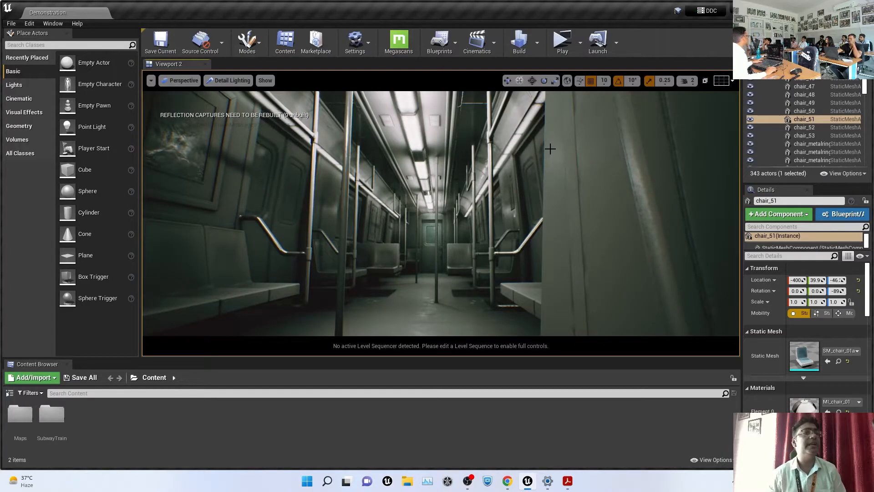
Switch the view mode to Lighting Only, then Reflections, sliding the camera sideways
click(227, 80)
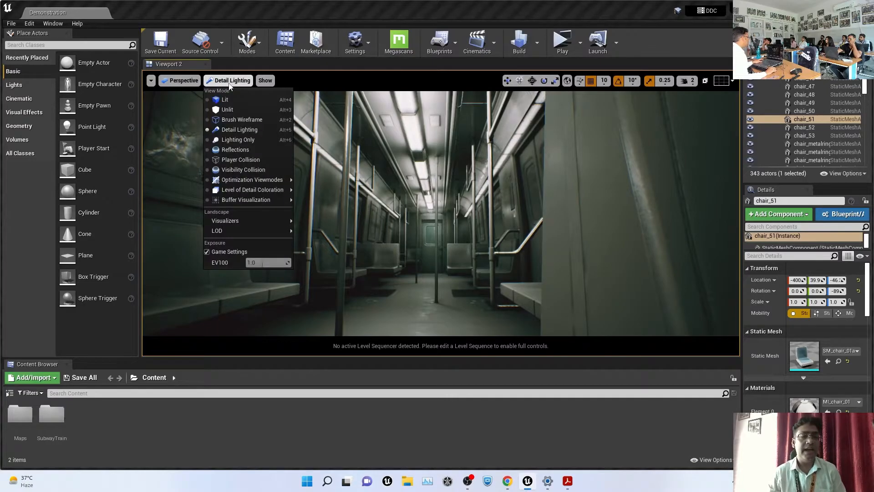
click(276, 141)
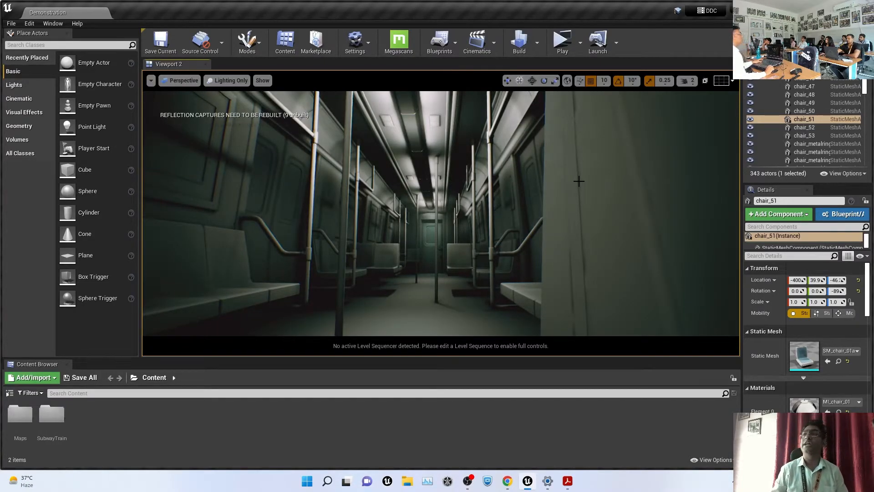
click(228, 81)
click(265, 153)
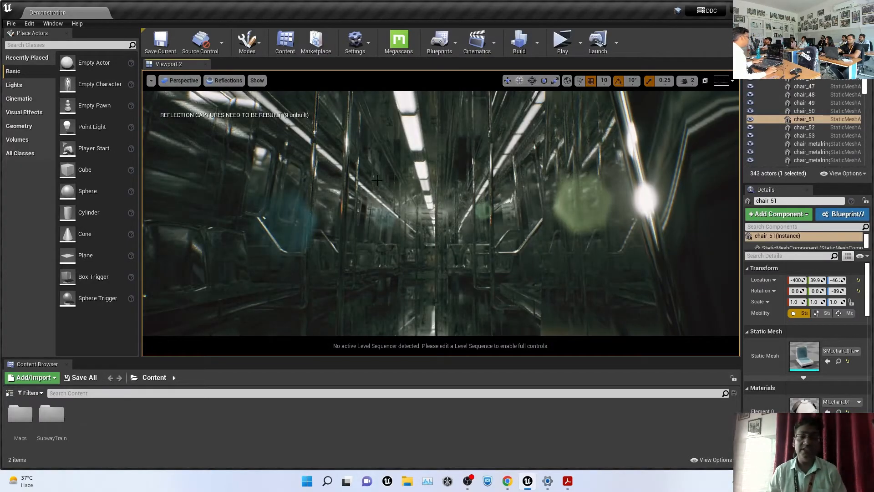
key(a)
key(d)
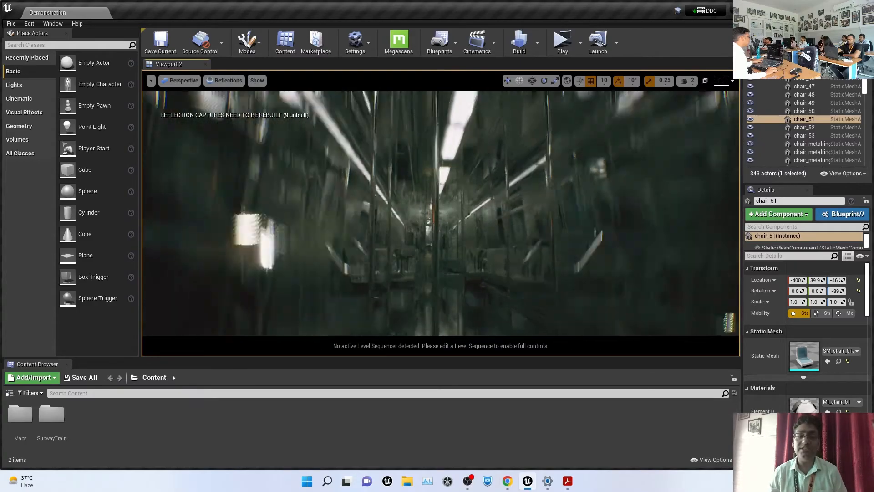
key(a)
click(224, 82)
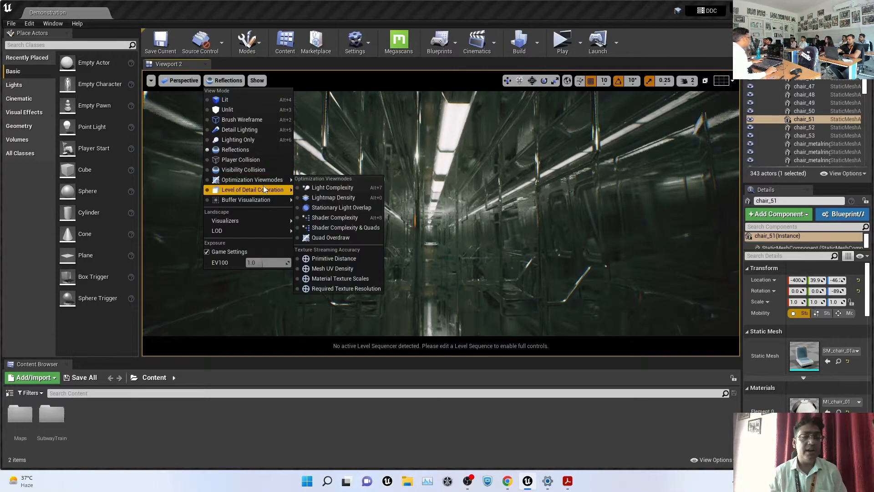
mouse_move(271, 179)
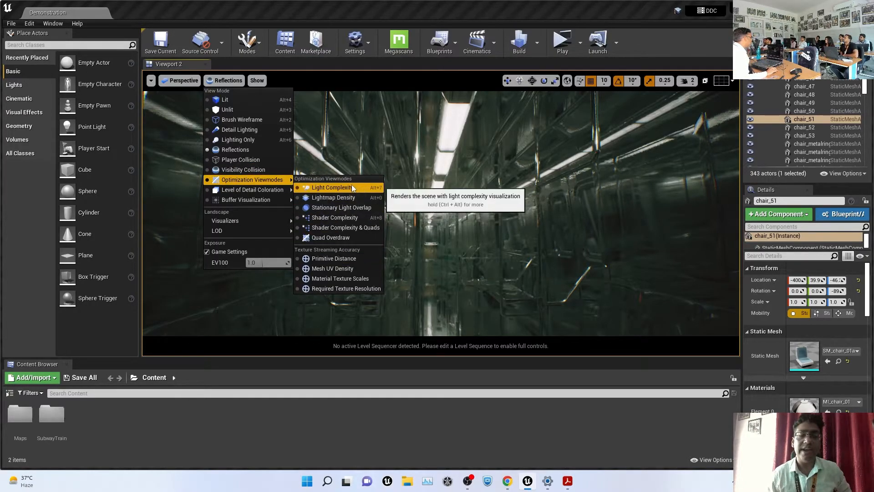
Show the carriage in the Stationary Light Overlap optimization view mode
click(366, 210)
scroll(507, 236, down, 5)
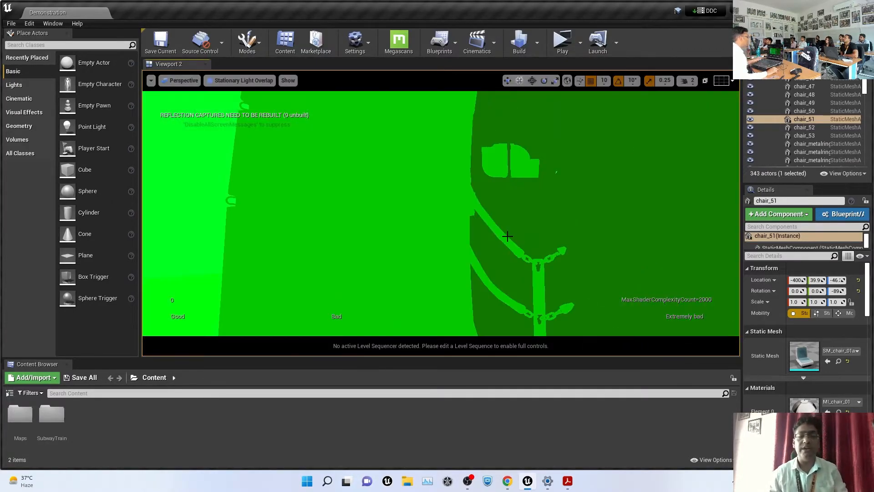
scroll(508, 236, up, 3)
mouse_move(477, 195)
middle_down()
mouse_move(477, 150)
mouse_move(476, 228)
mouse_move(497, 214)
mouse_move(473, 207)
middle_up()
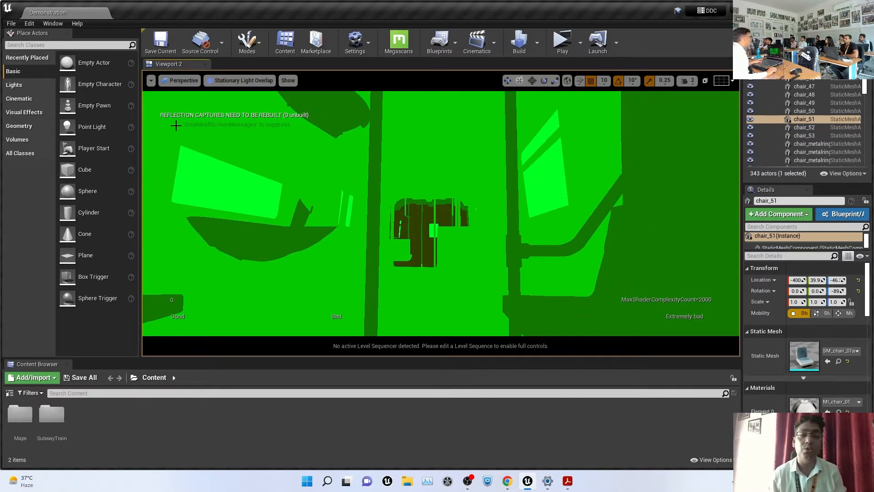
Switch to Lightmap Density view, then return the viewport to Lit
click(244, 80)
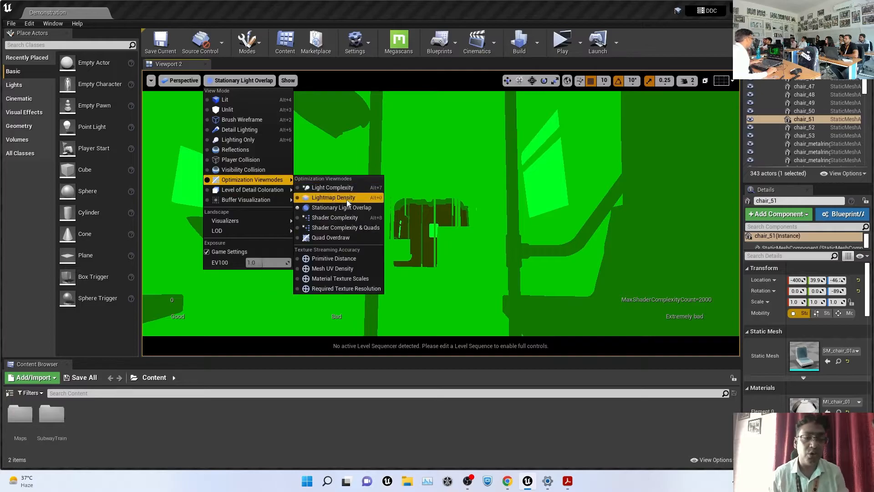
click(347, 199)
scroll(465, 243, down, 5)
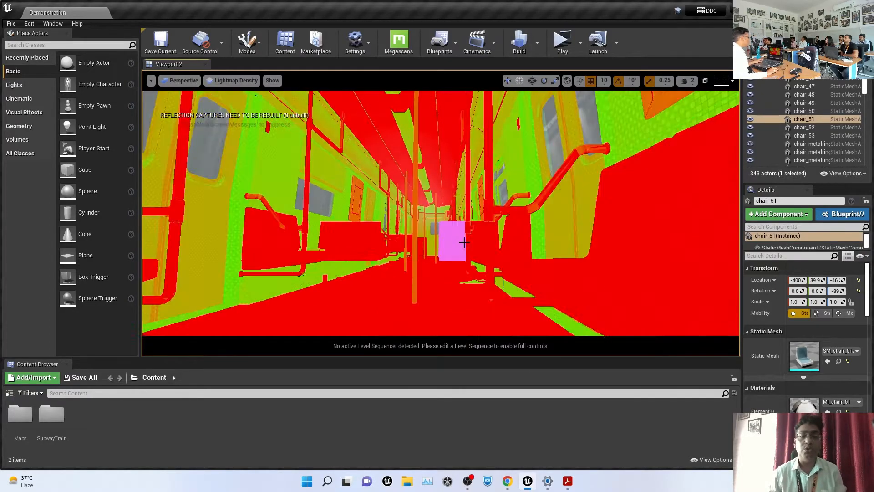
scroll(464, 243, up, 5)
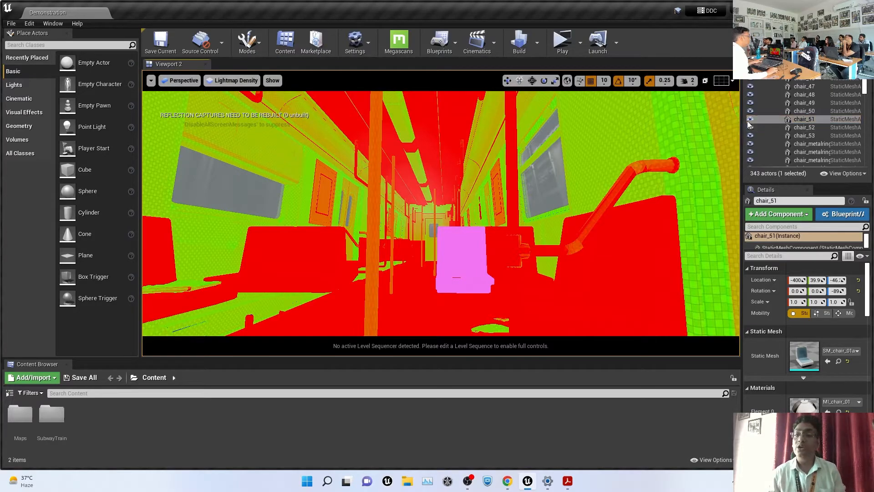
click(236, 80)
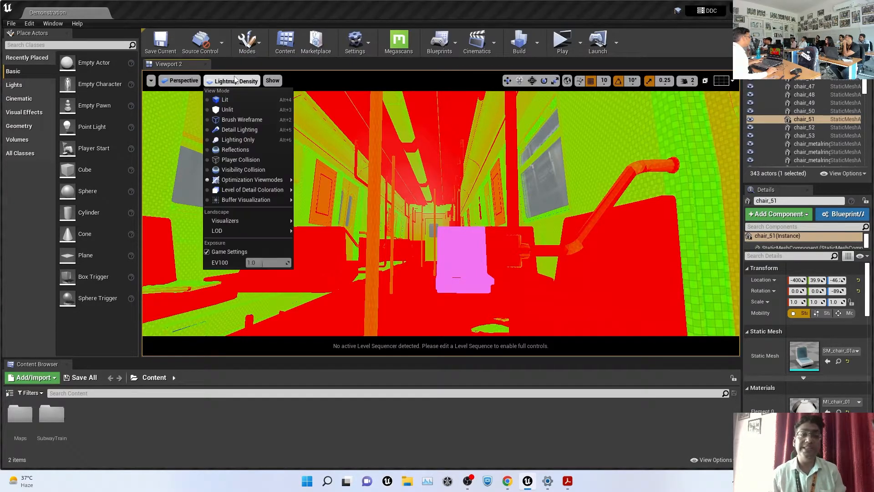
click(226, 99)
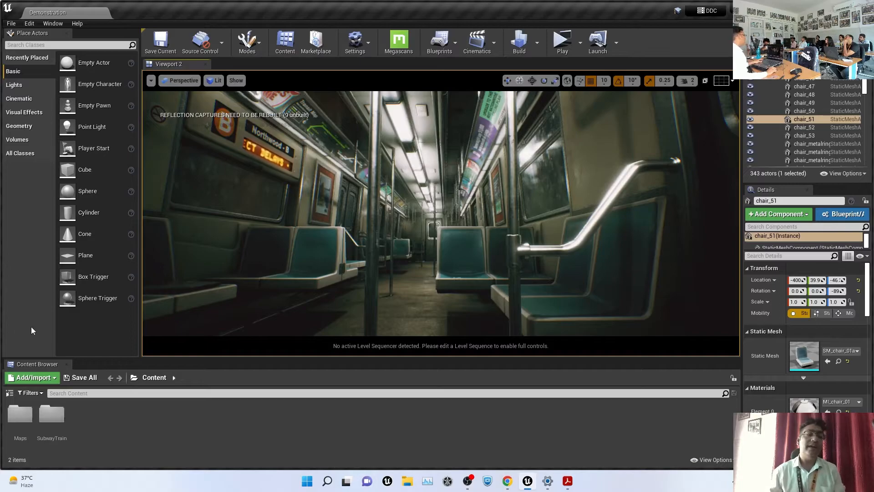
Place a Cine Camera Actor from Cinematic into the subway car and rename it MAIN_CAMERA
click(18, 98)
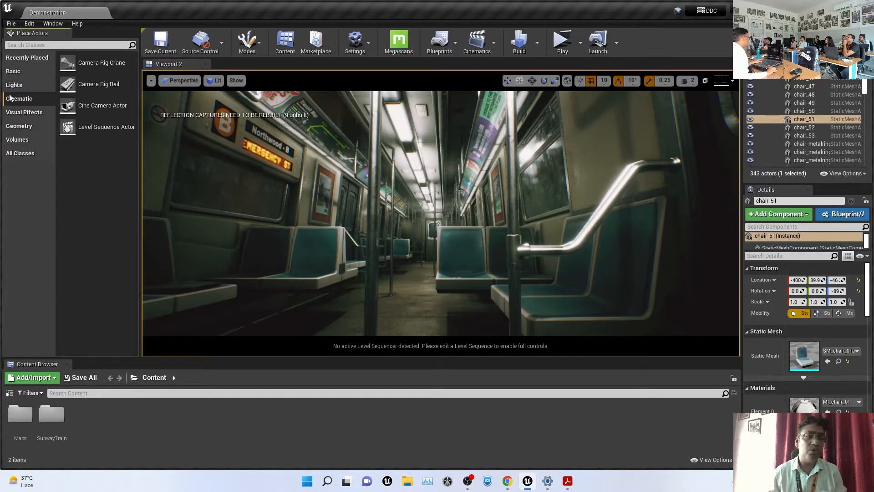
drag(73, 105, 406, 290)
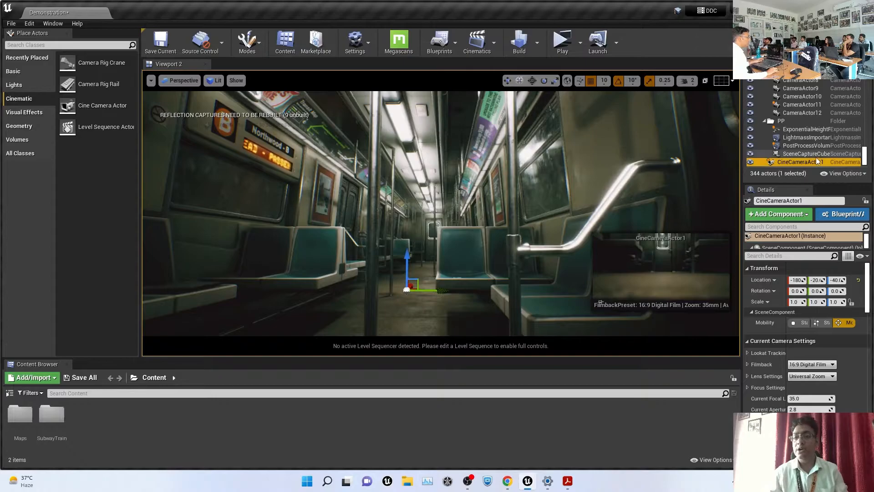
key(F2)
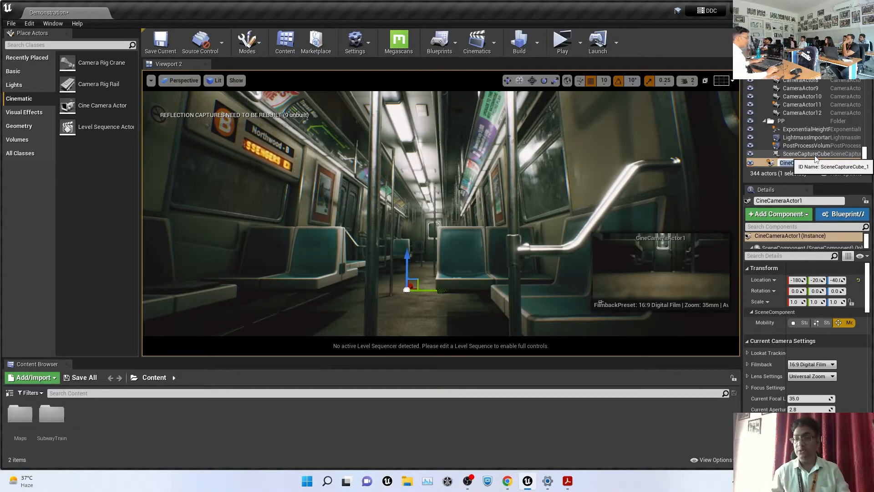
text(MAIN)
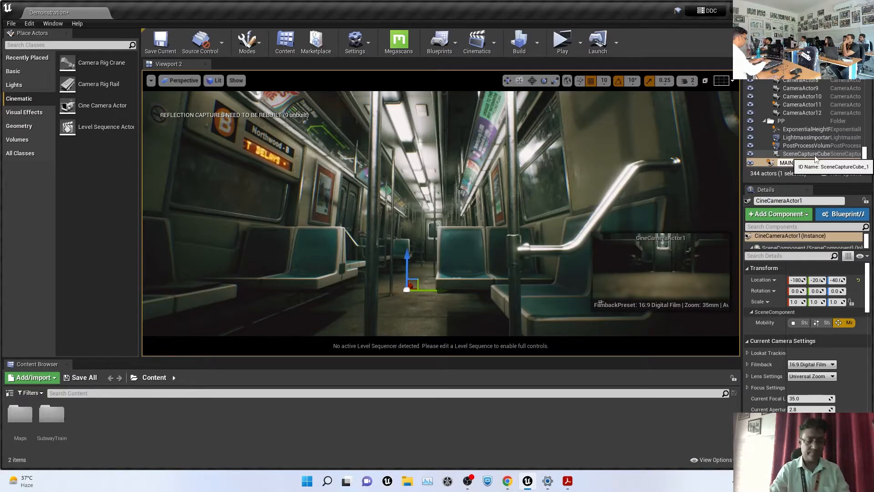
text(_CAMERA)
key(Return)
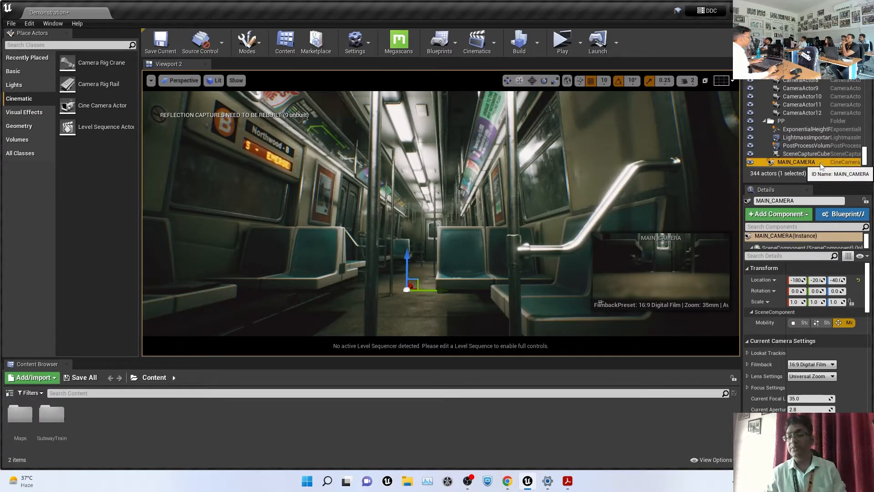
Pilot MAIN_CAMERA via Placed Cameras, switching the viewport to Default Viewport
click(181, 80)
mouse_move(186, 173)
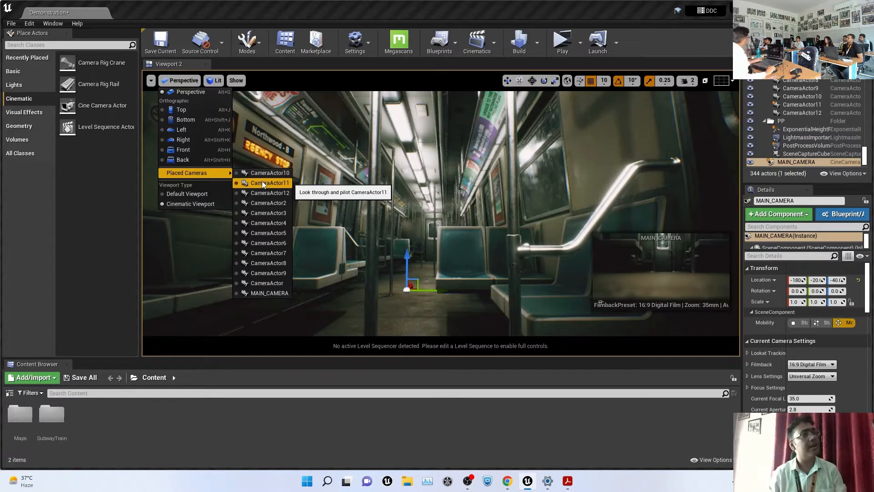
click(273, 293)
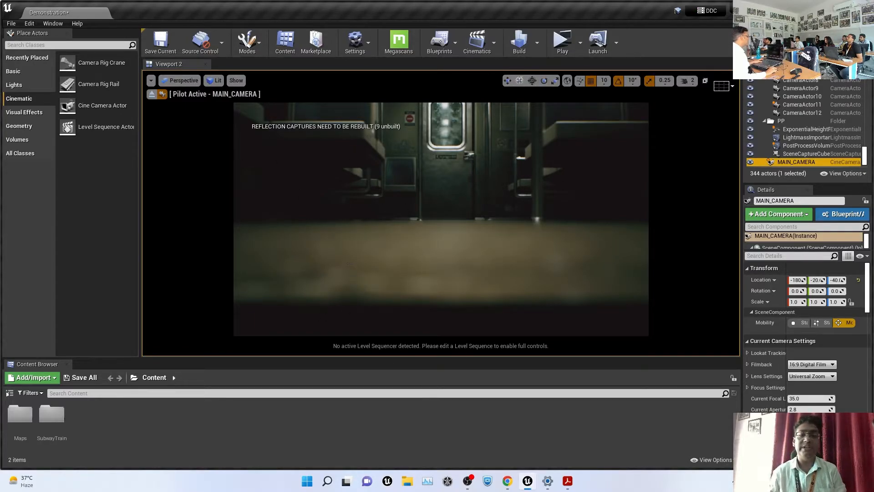
click(195, 81)
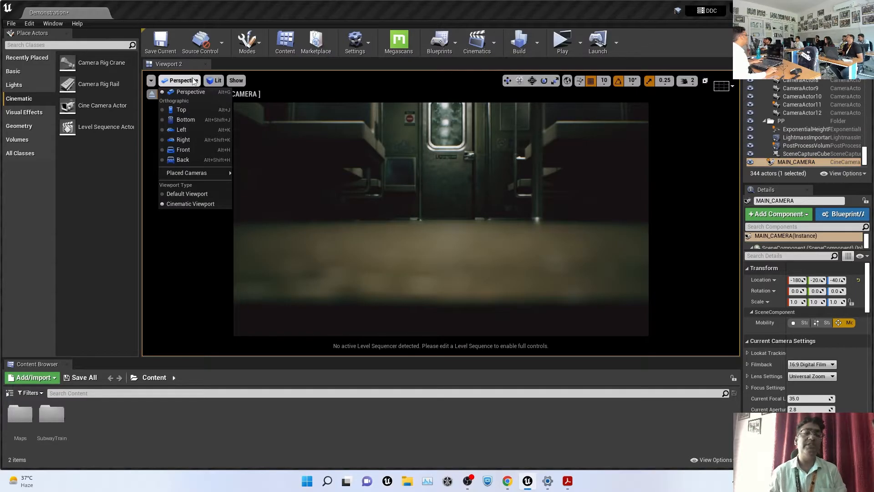
click(201, 197)
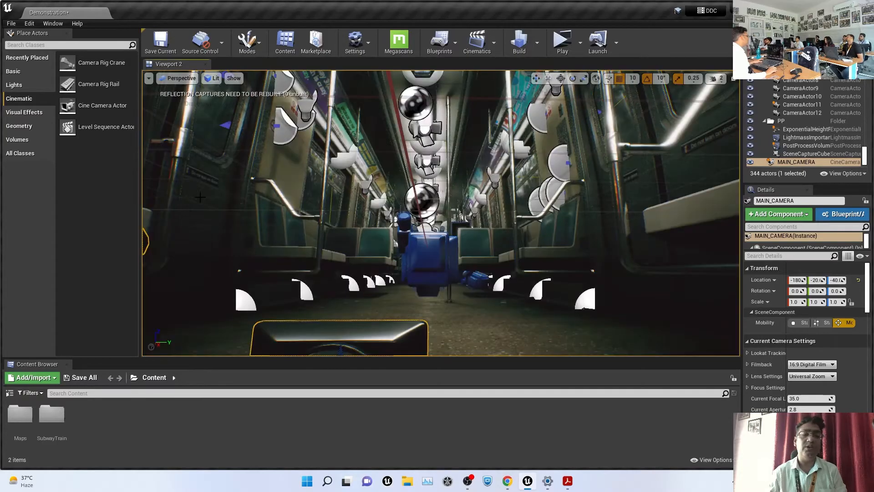
click(180, 78)
mouse_move(213, 174)
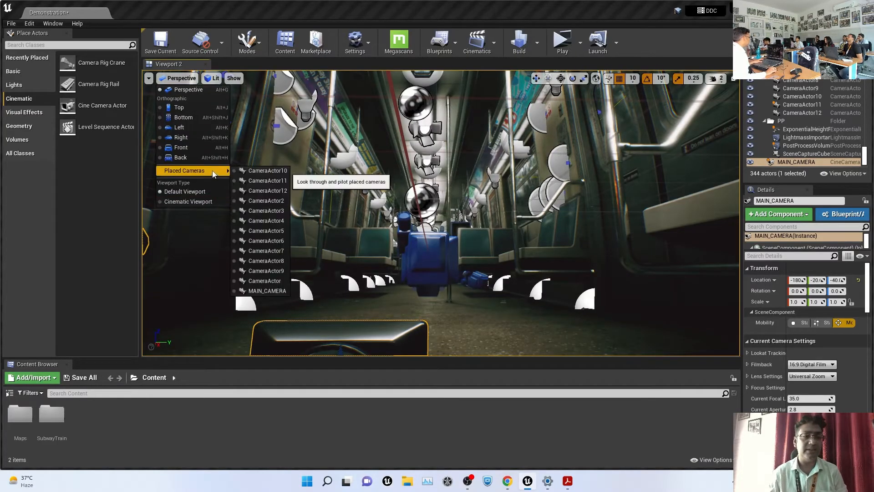
click(268, 291)
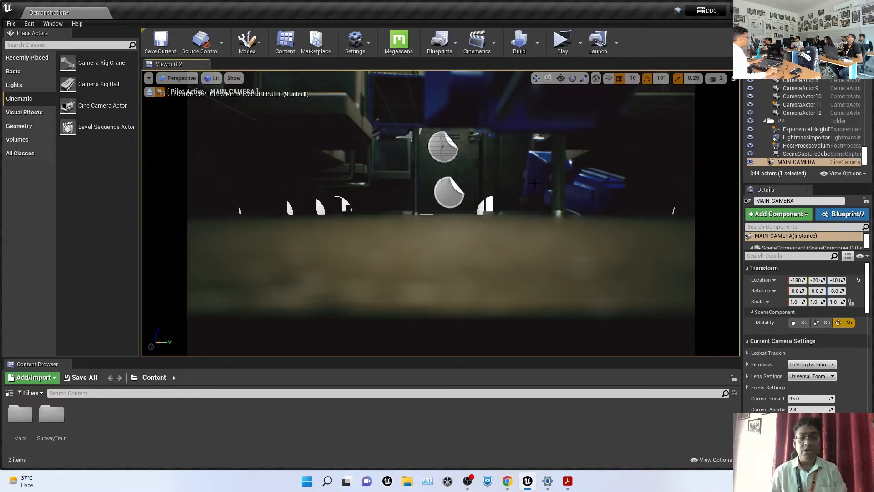
Fly MAIN_CAMERA low down the aisle with icons hidden, and widen the Details panel
right_drag(532, 169, 493, 136)
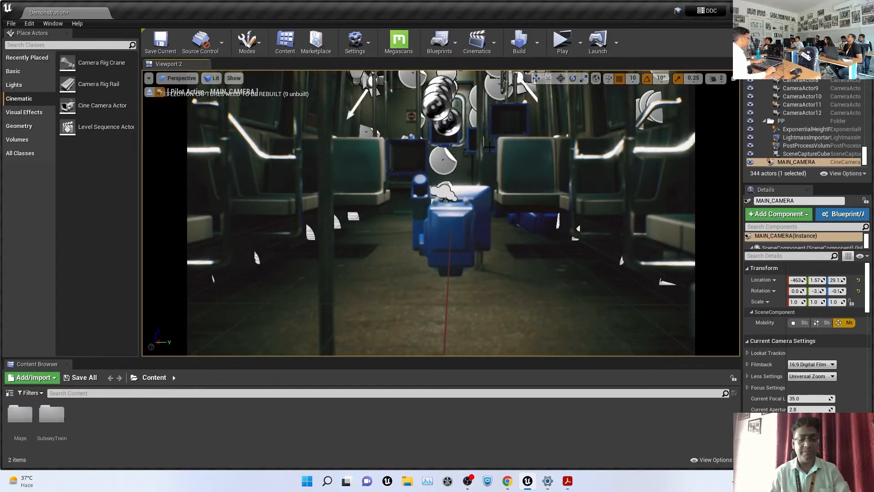
key(g)
scroll(580, 158, down, 3)
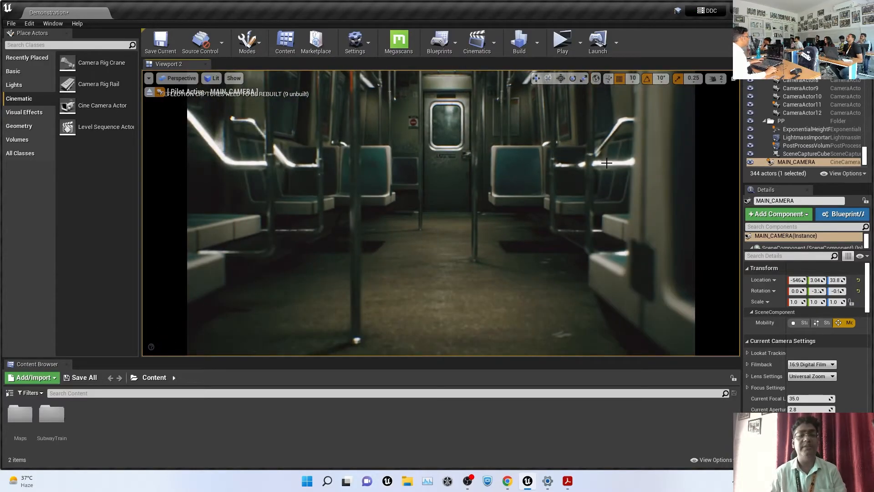
scroll(528, 172, down, 10)
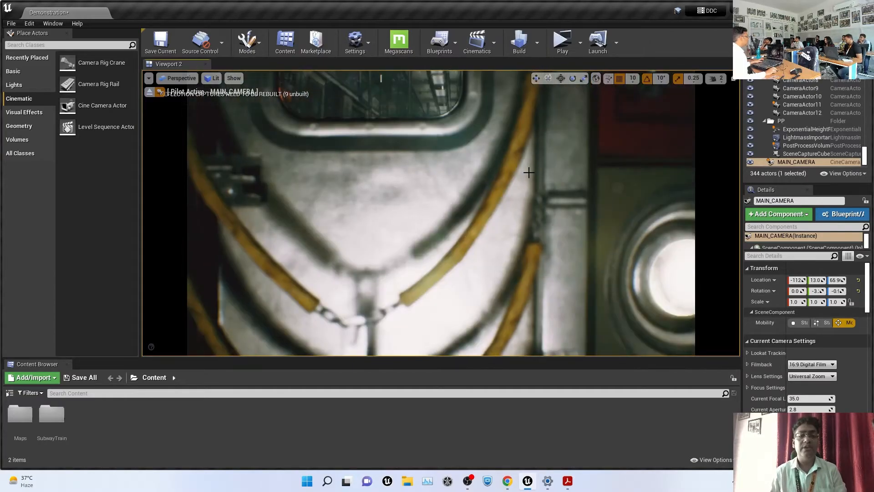
mouse_move(528, 172)
right_down()
mouse_move(524, 182)
mouse_move(528, 172)
right_up()
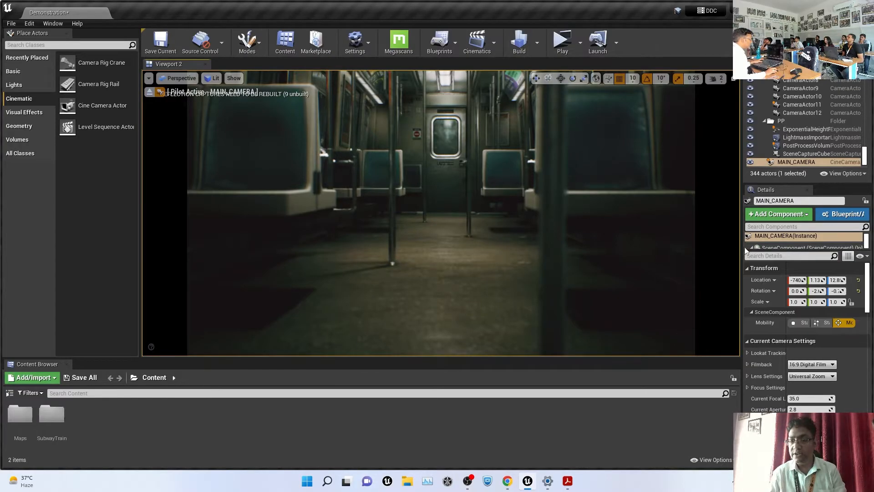
drag(742, 248, 577, 237)
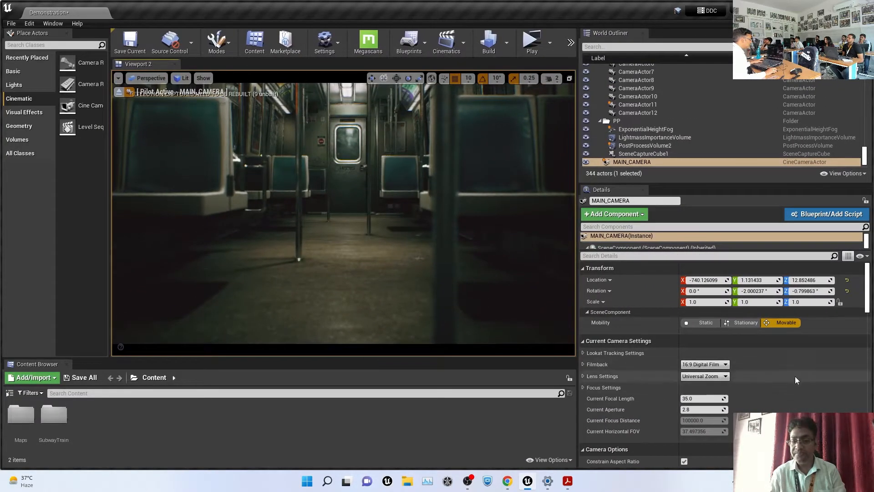
scroll(791, 374, down, 4)
scroll(791, 375, up, 1)
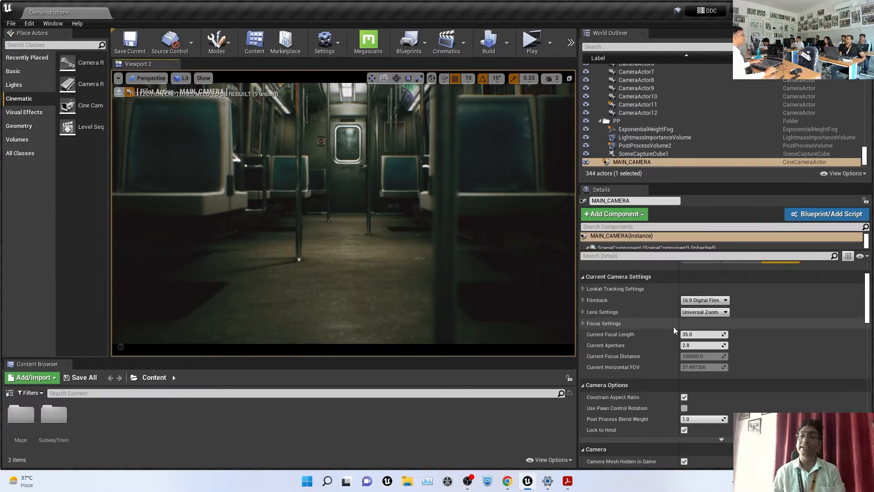
drag(702, 334, 672, 334)
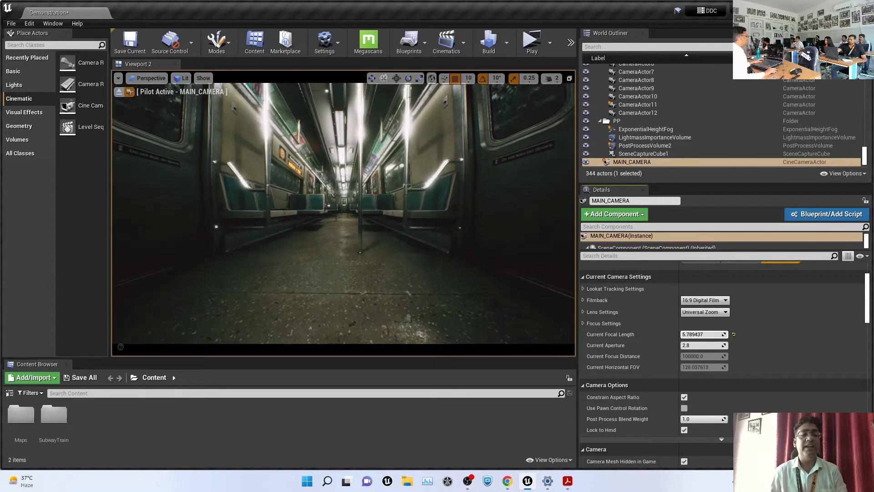
drag(672, 335, 675, 334)
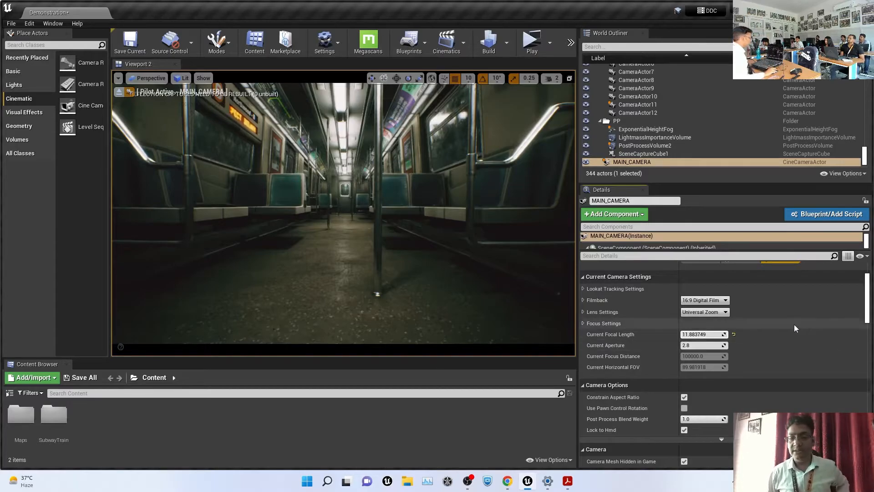
drag(697, 334, 729, 334)
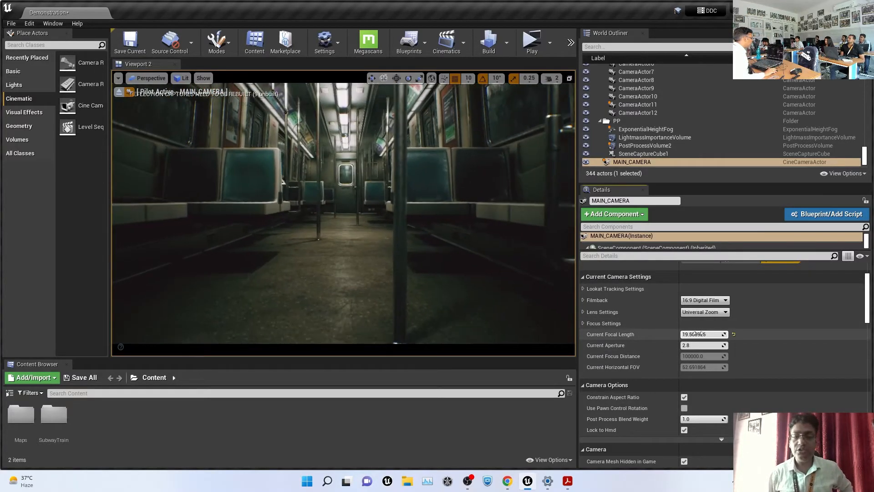
click(726, 334)
text(35)
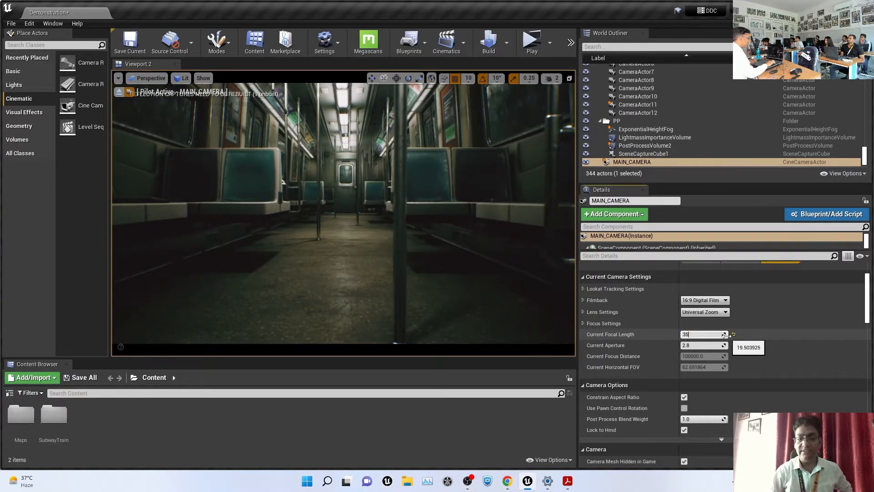
key(Return)
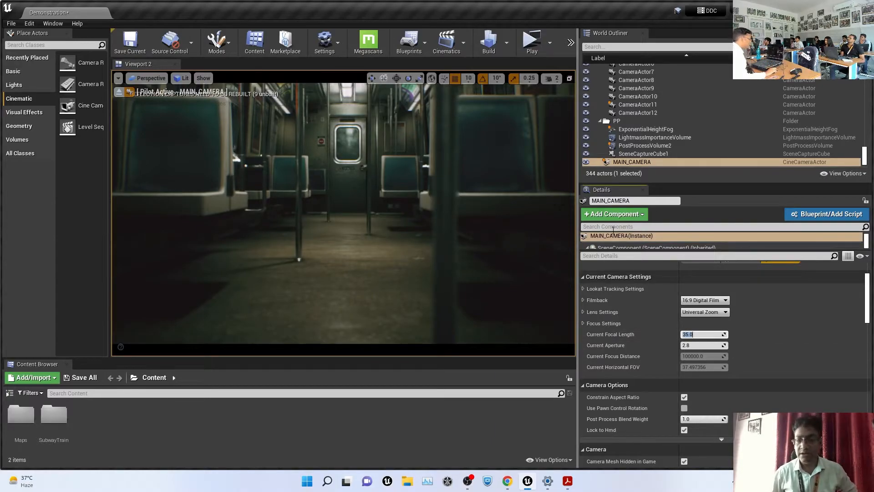
scroll(792, 371, down, 4)
scroll(784, 370, up, 1)
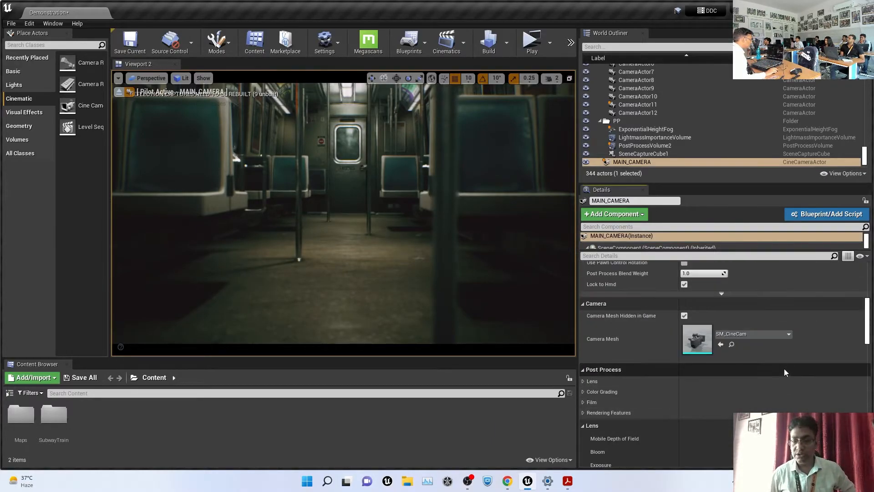
scroll(785, 366, up, 3)
scroll(787, 362, down, 5)
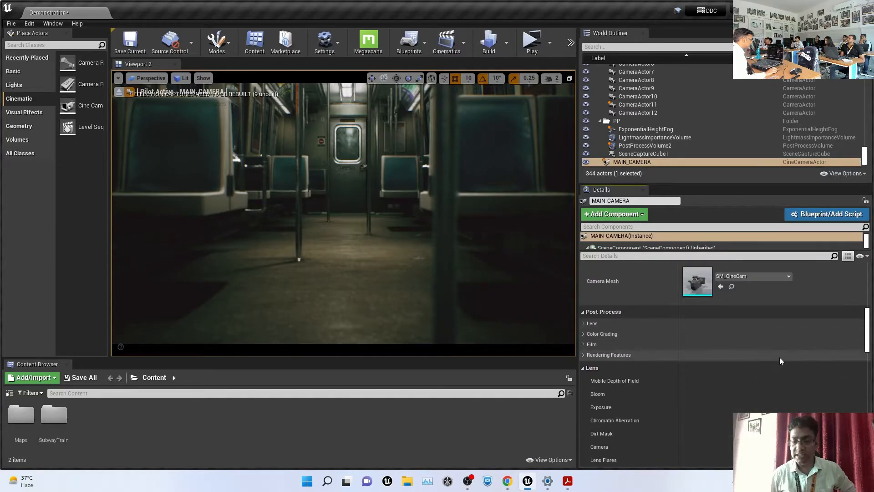
scroll(780, 359, down, 3)
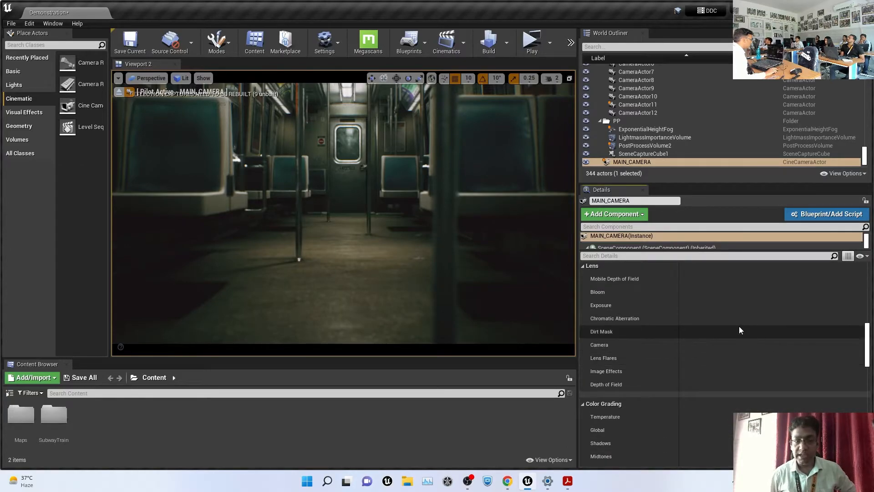
scroll(779, 338, down, 5)
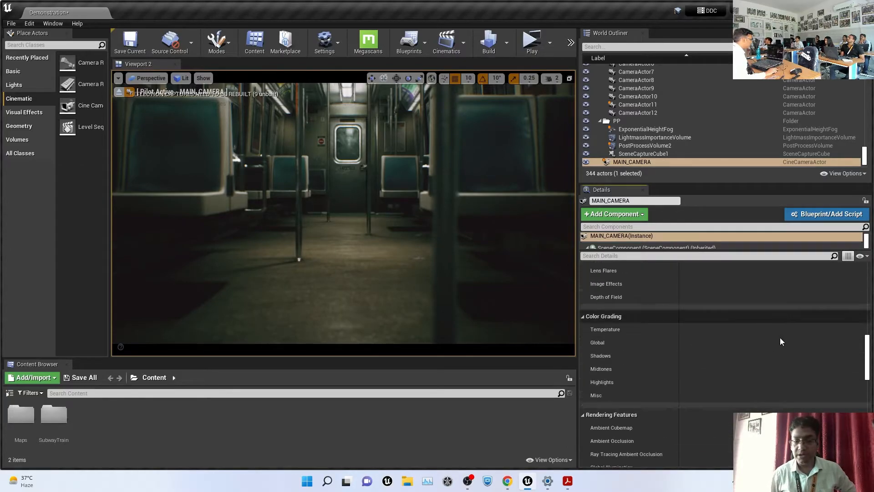
Search the camera details for 'track', clear it, then select the chair and floor
click(643, 255)
text(tr)
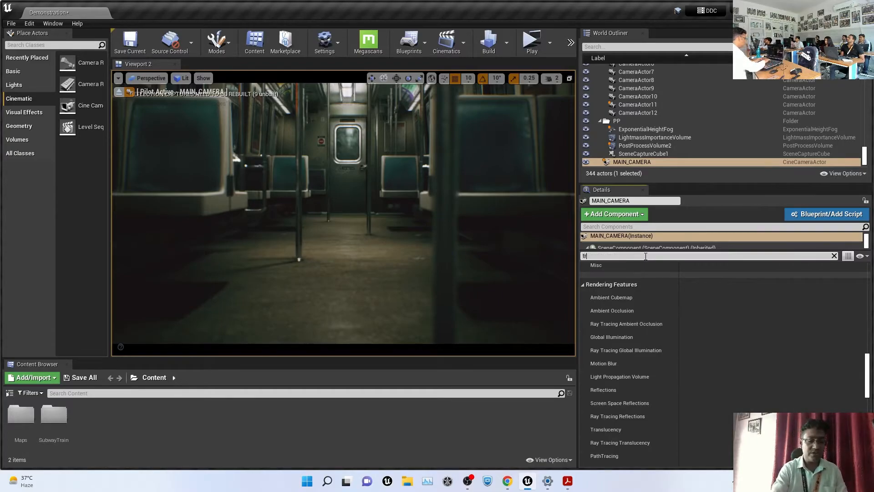
text(ack)
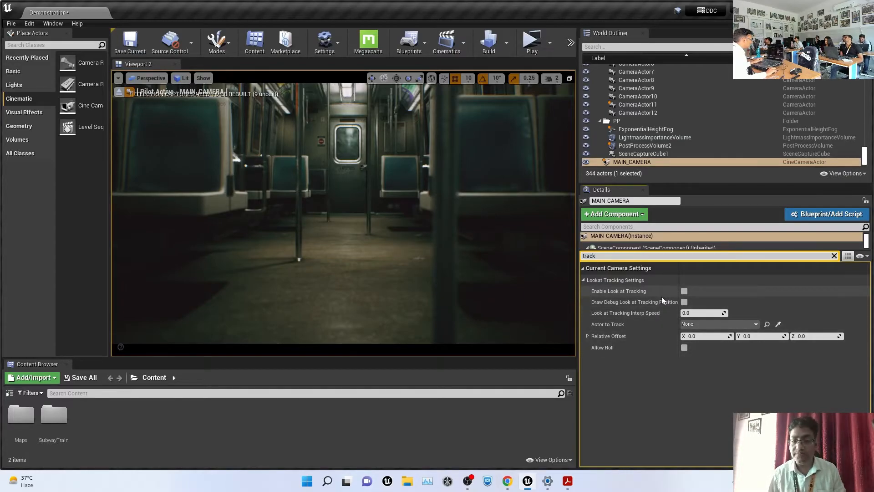
click(835, 256)
click(463, 182)
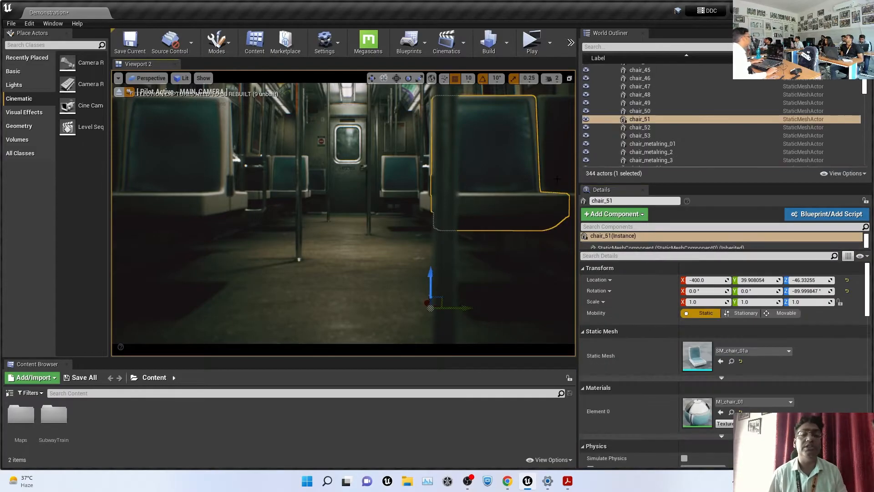
drag(578, 159, 720, 157)
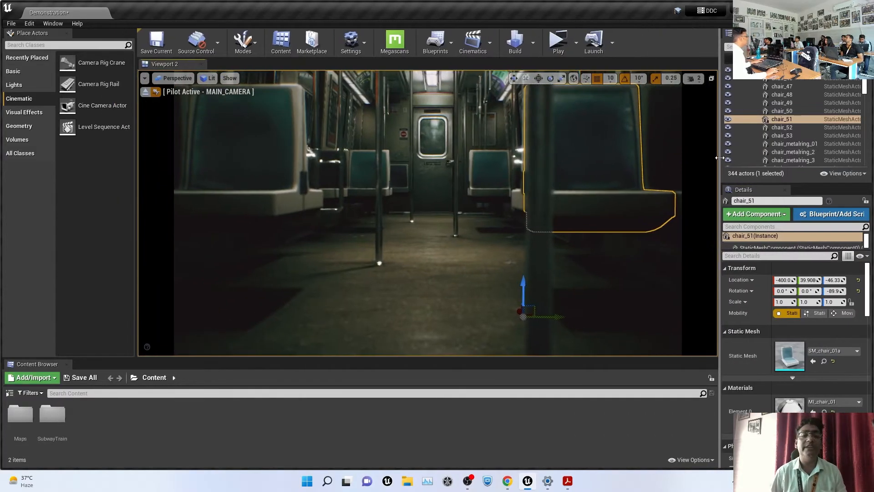
click(632, 281)
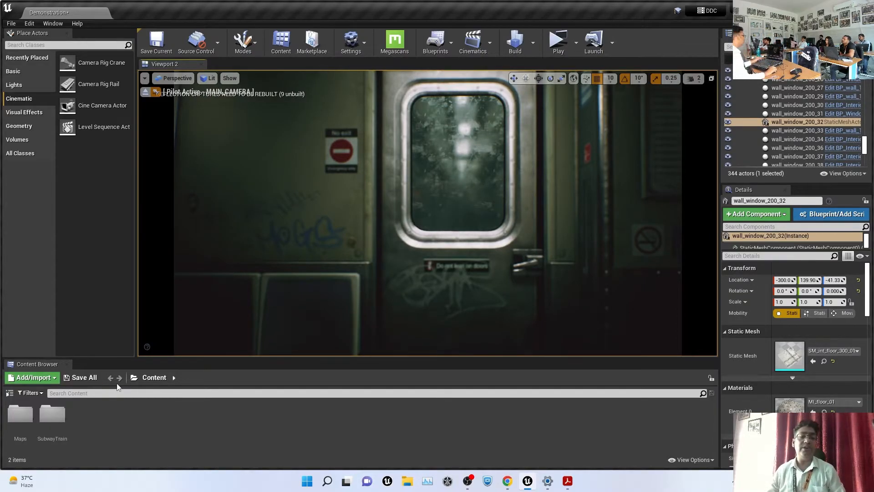
Add a level sequence named sh001 from Cinematics and dock Sequencer below the viewport
click(487, 44)
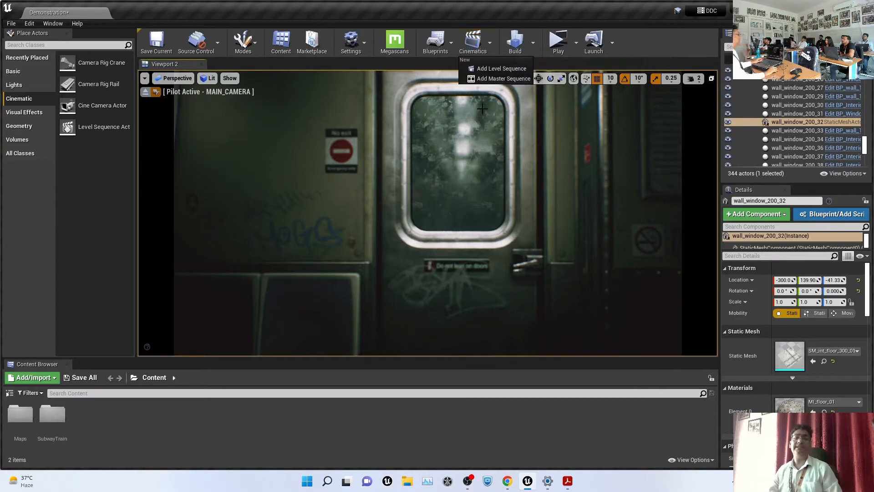
click(505, 68)
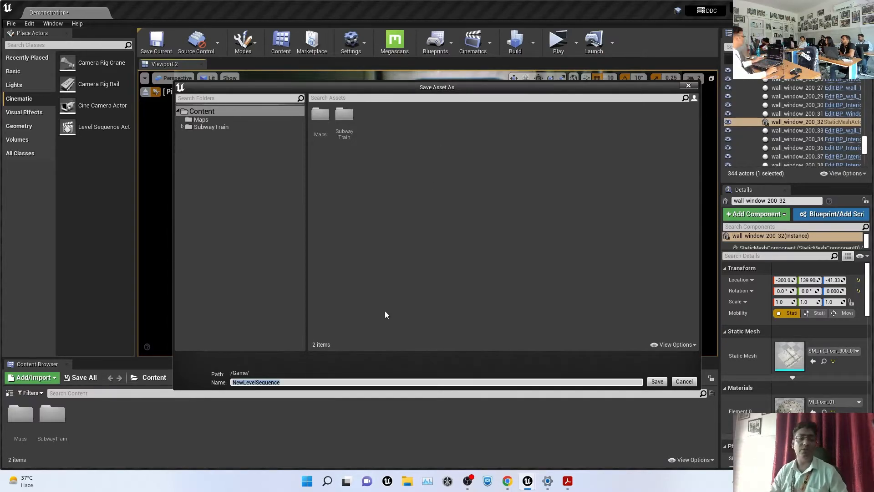
text(sh)
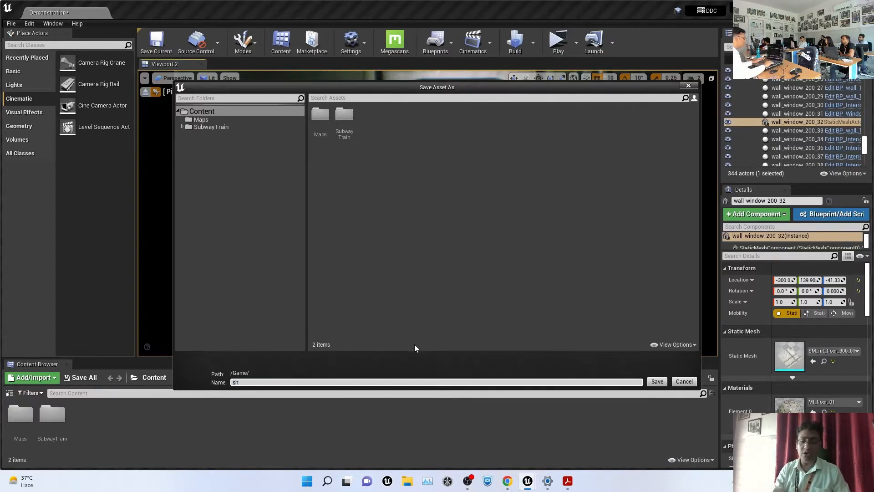
text(001)
key(Return)
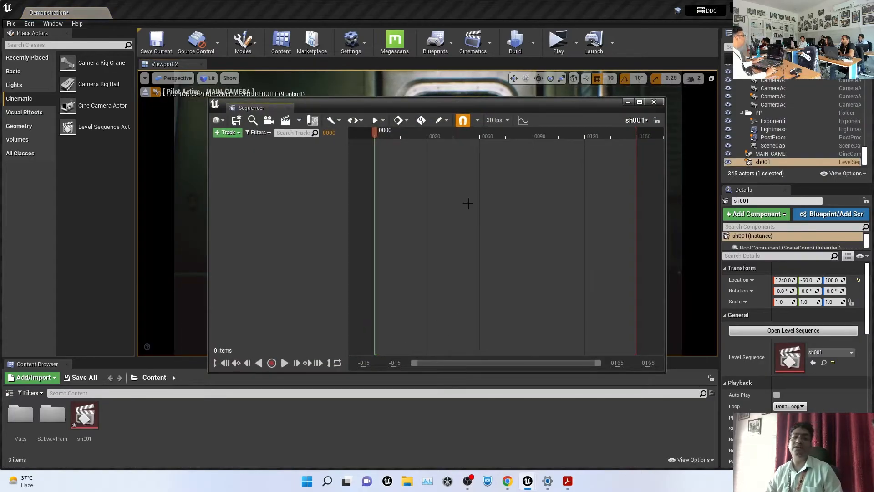
drag(262, 114, 160, 366)
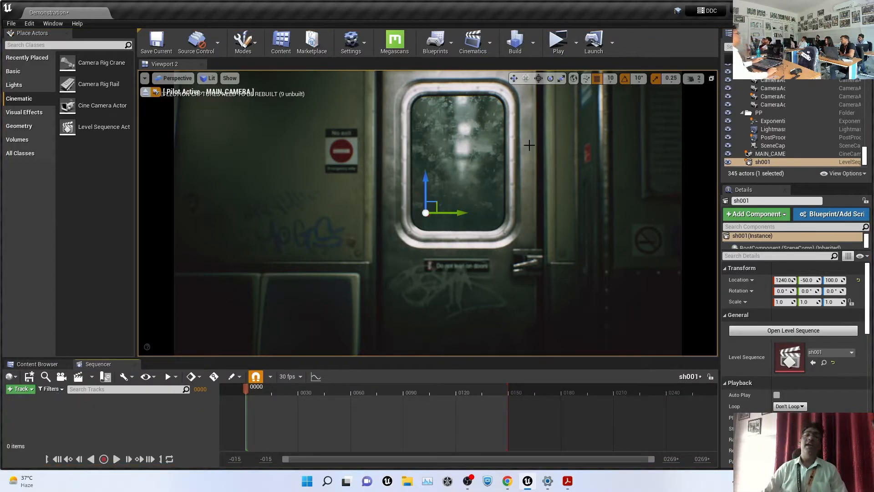
Enlarge the Sequencer panel and drag MAIN_CAMERA from the Outliner into the sh001 sequence
click(473, 42)
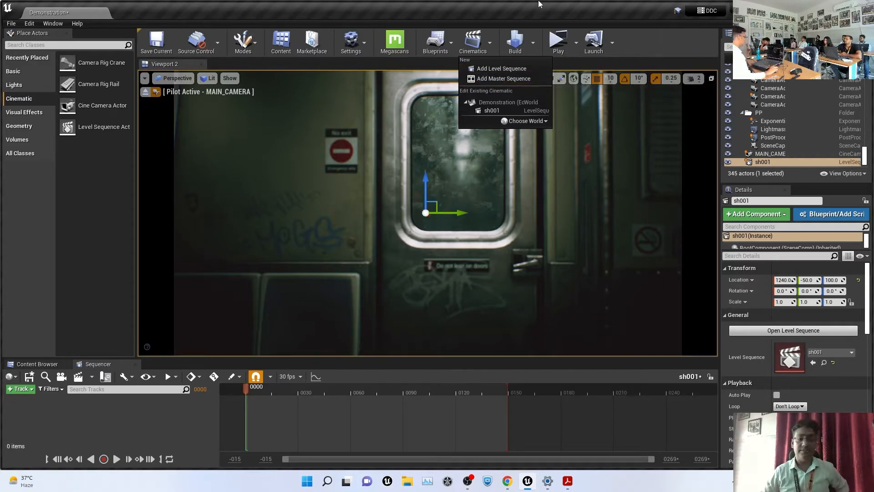
click(155, 380)
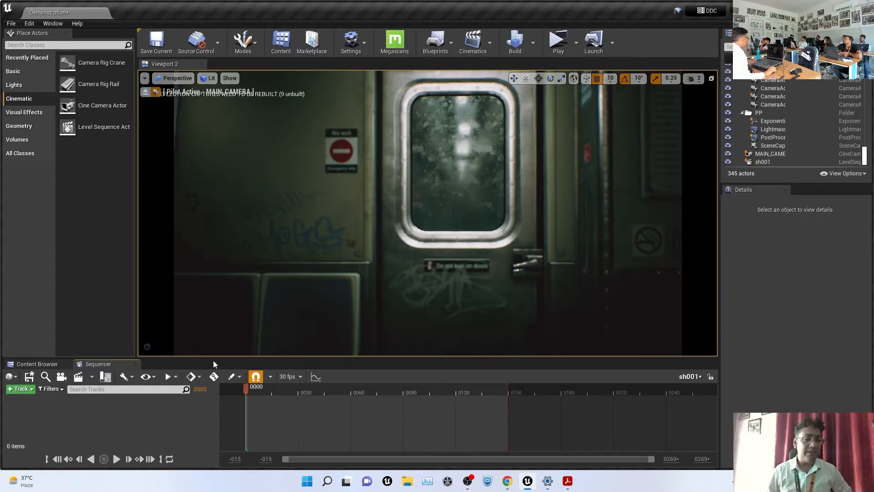
drag(213, 358, 219, 308)
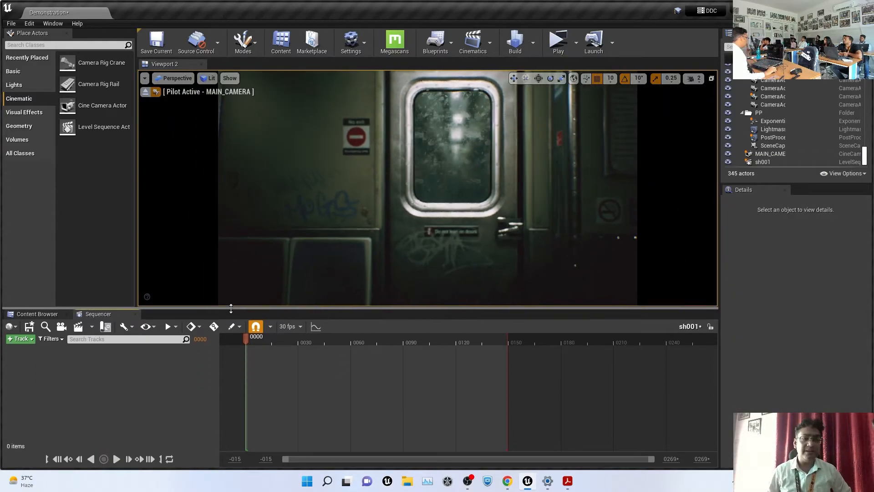
click(781, 154)
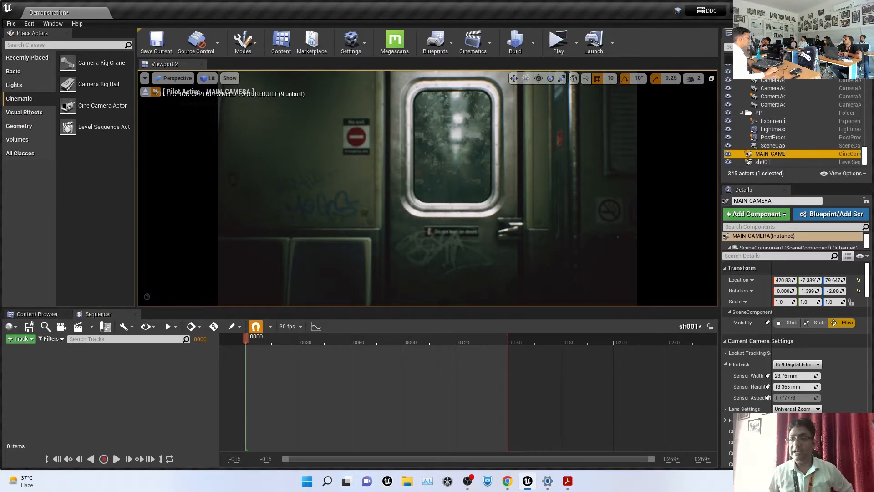
drag(774, 154, 61, 381)
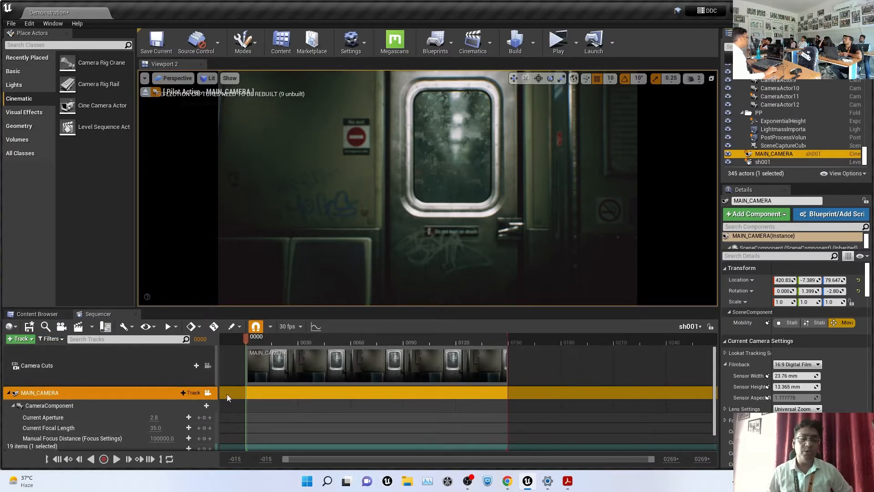
Switch Viewport 2 to Cinematic Viewport, look through MAIN_CAMERA, and scrub the shot
click(173, 78)
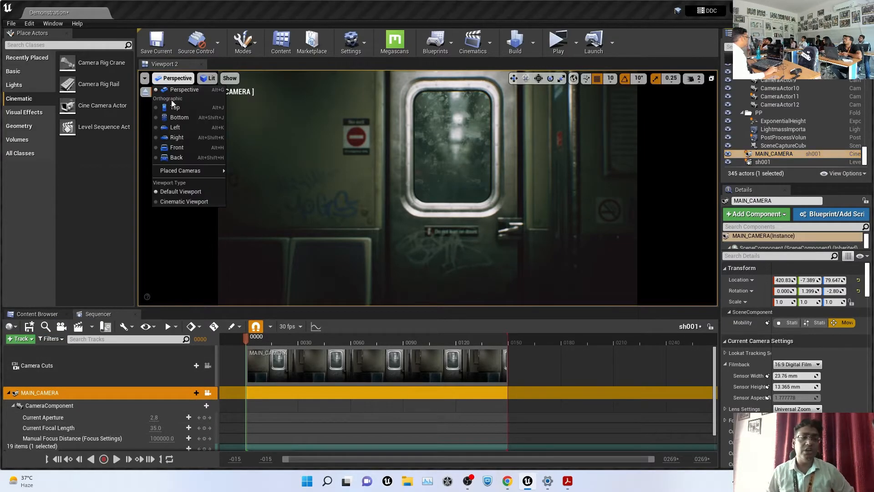
click(187, 202)
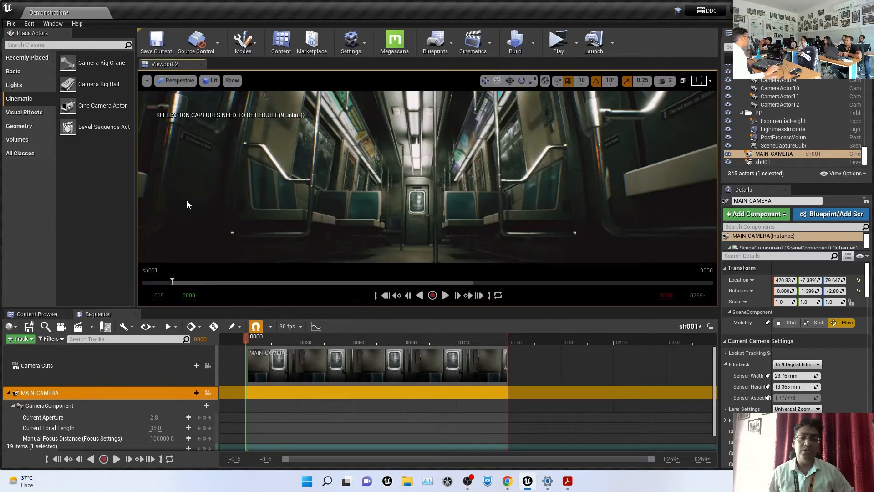
click(175, 80)
mouse_move(201, 177)
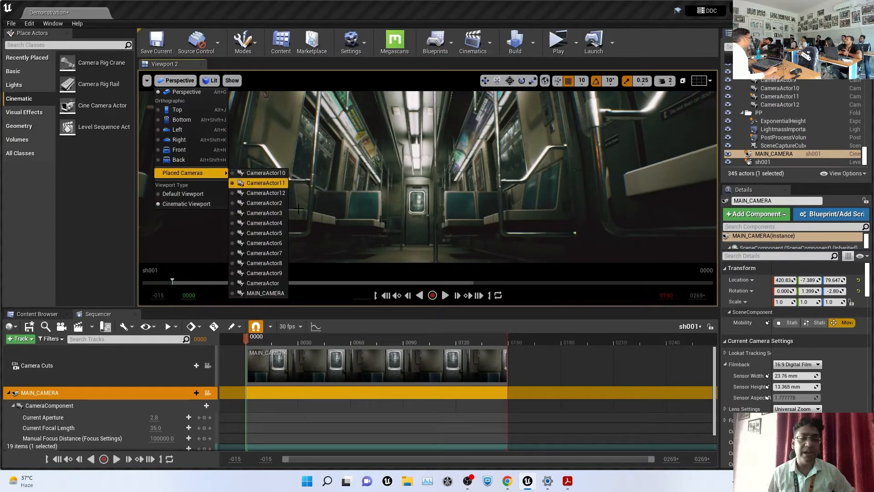
click(268, 293)
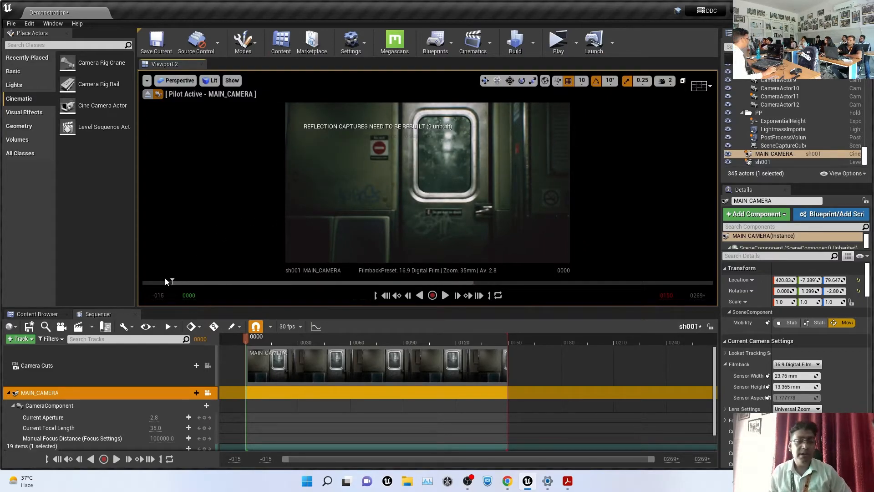
drag(172, 282, 198, 281)
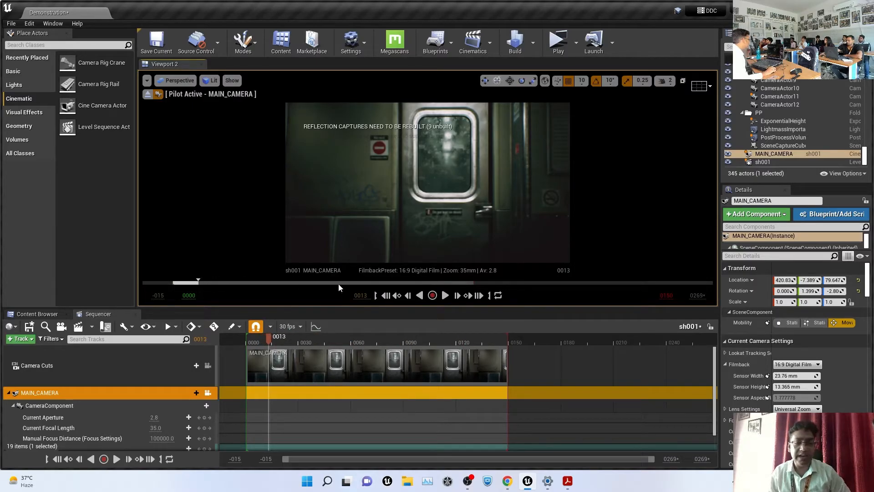
Set the sh001 sequence end frame and playback range end to 0240
click(695, 296)
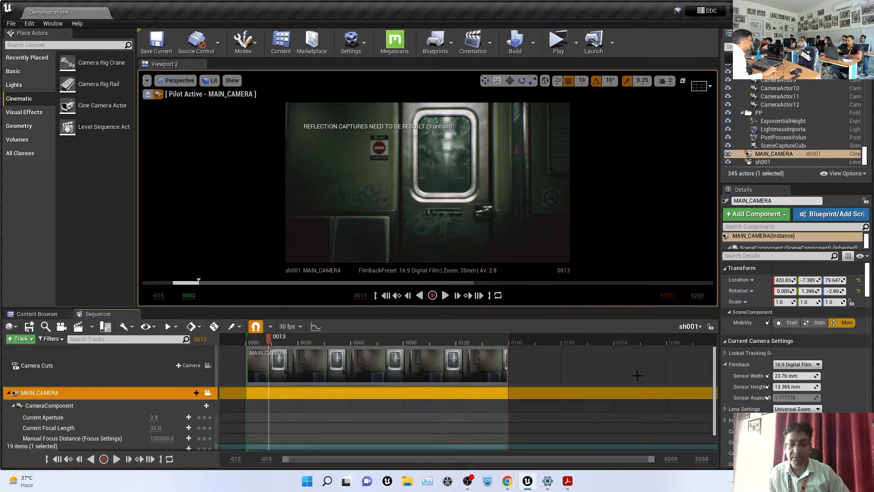
click(702, 459)
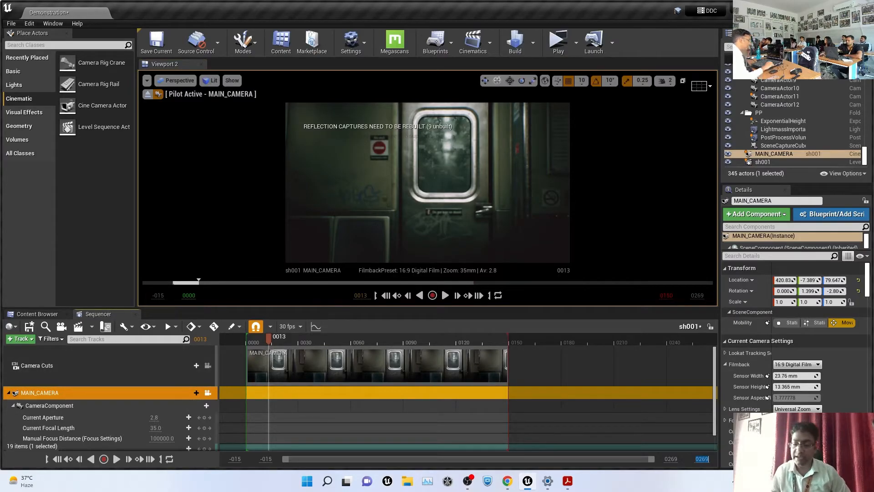
text(240)
key(Return)
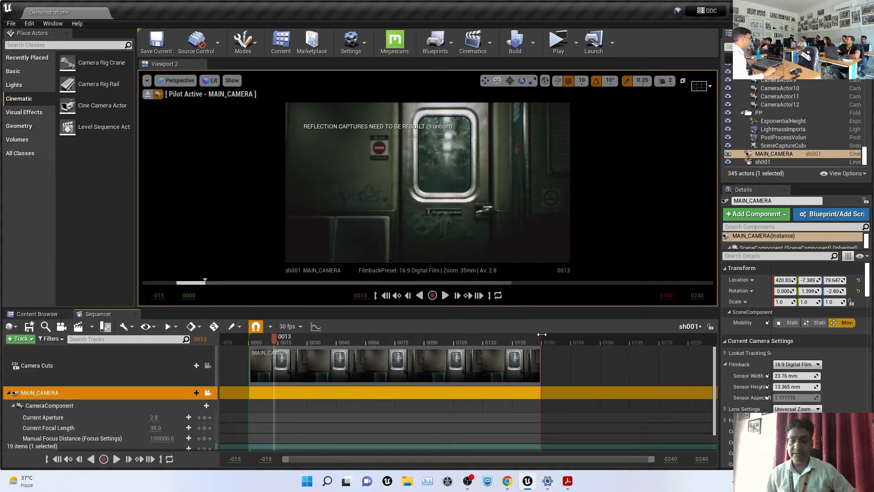
mouse_move(542, 334)
mouse_down()
mouse_move(640, 337)
mouse_move(727, 356)
mouse_up()
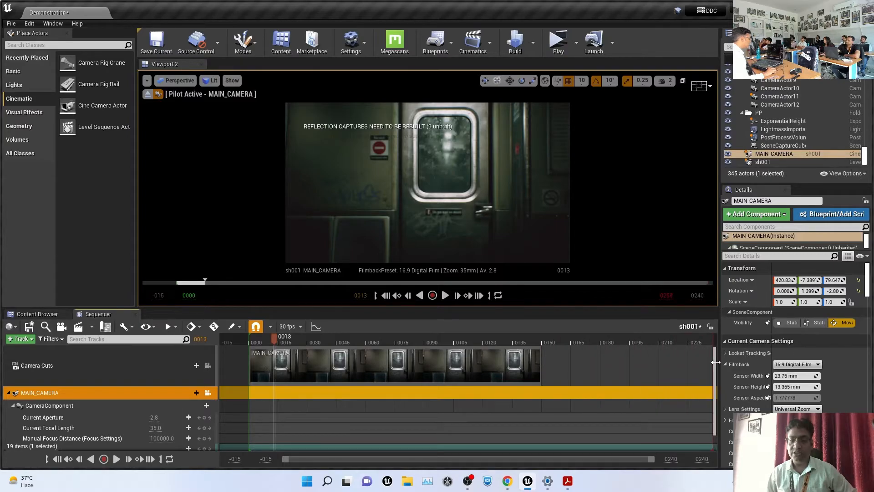
click(667, 295)
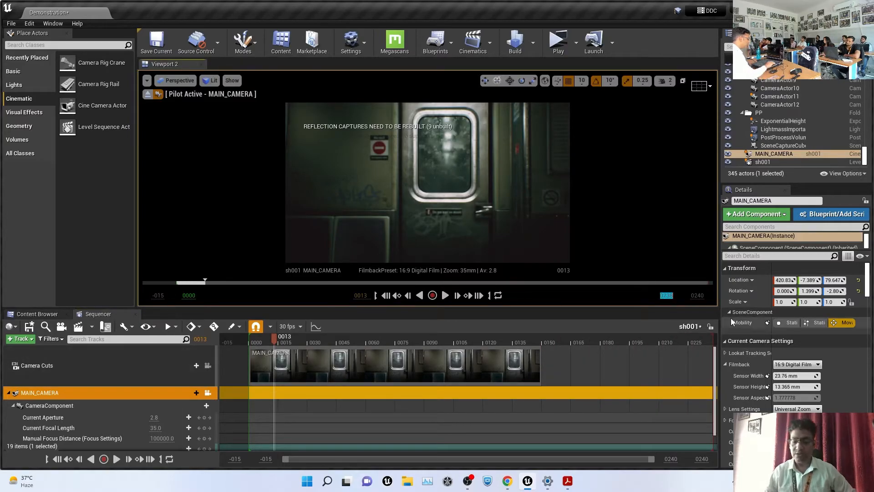
text(240)
key(Return)
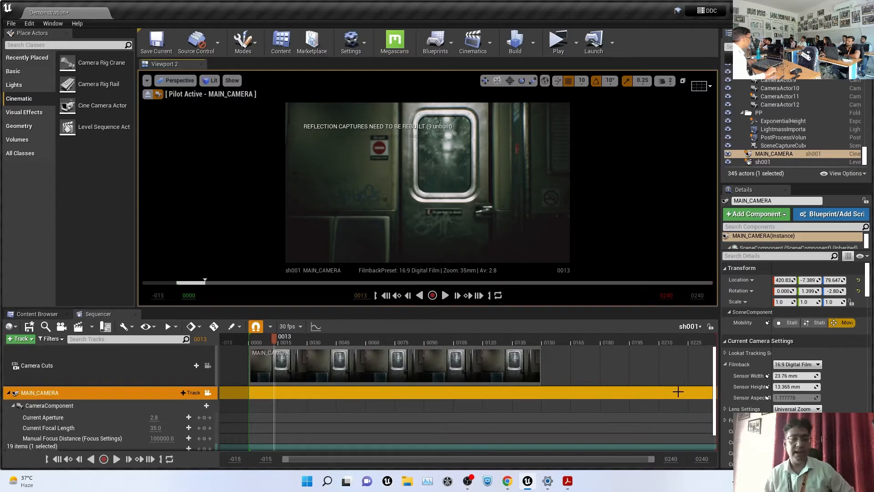
Stretch the MAIN_CAMERA camera cut section so it reaches frame 240
click(501, 362)
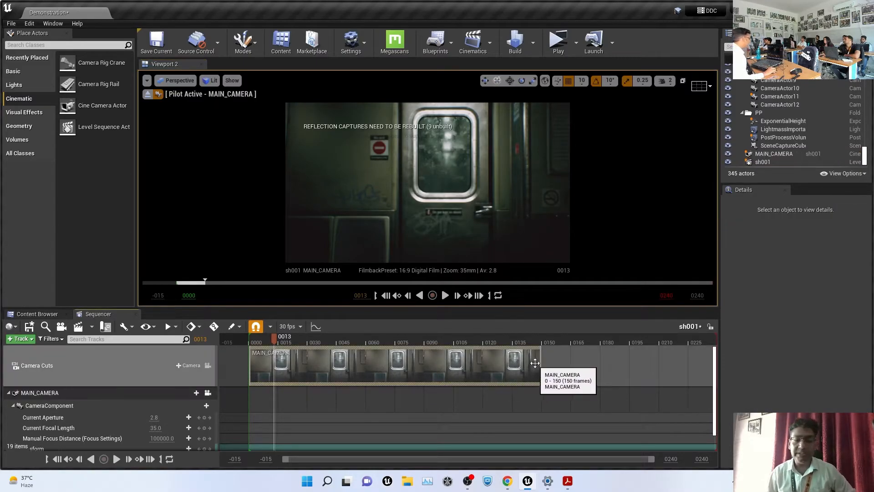
drag(541, 362, 704, 379)
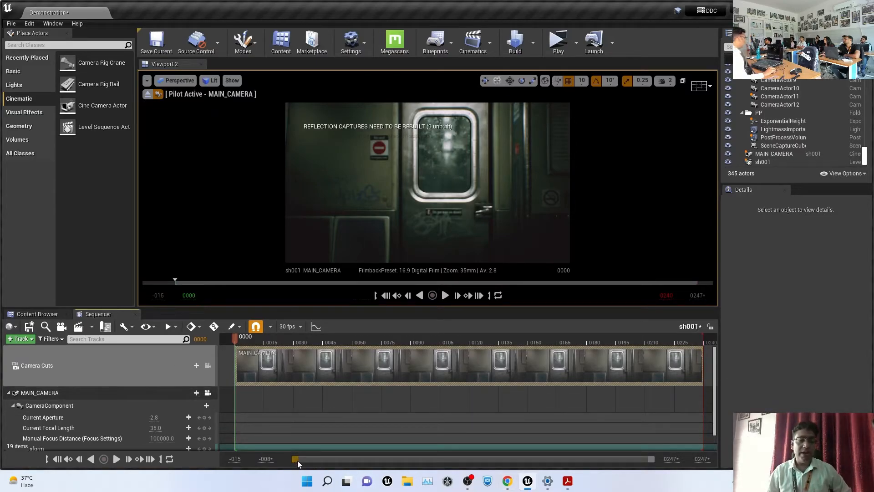
drag(297, 460, 514, 487)
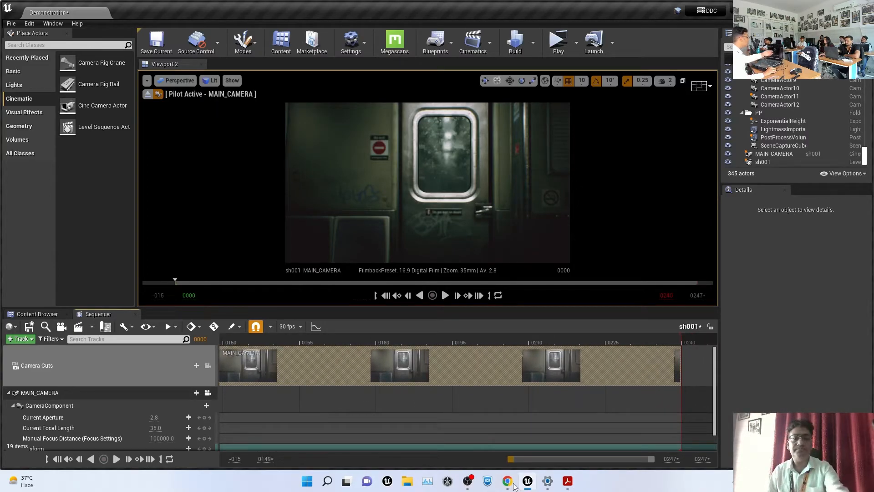
drag(513, 487, 241, 460)
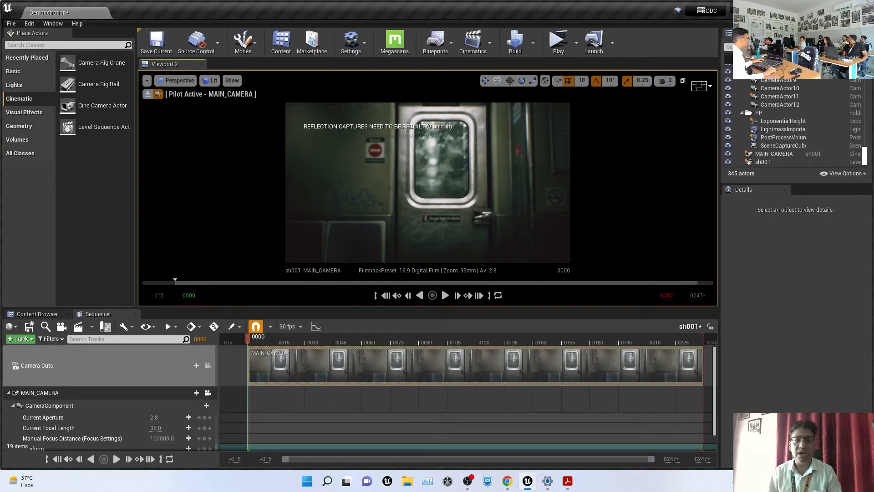
scroll(463, 197, up, 3)
right_drag(463, 198, 353, 180)
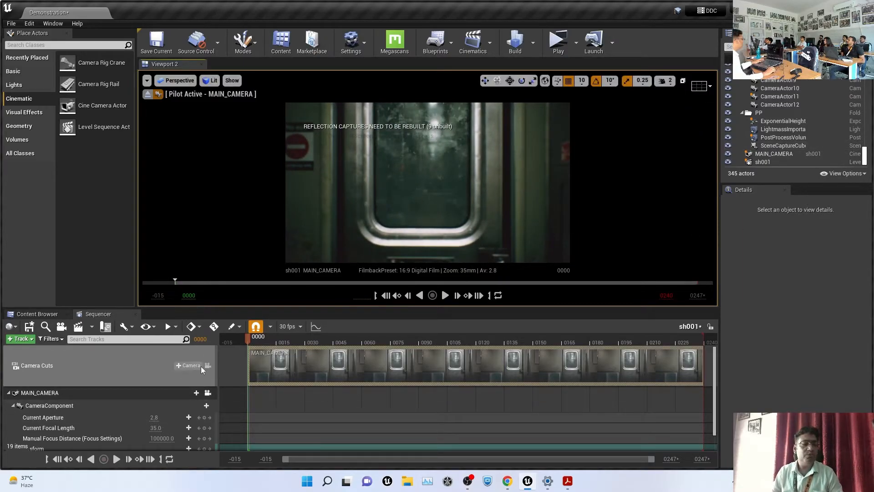
scroll(138, 405, down, 1)
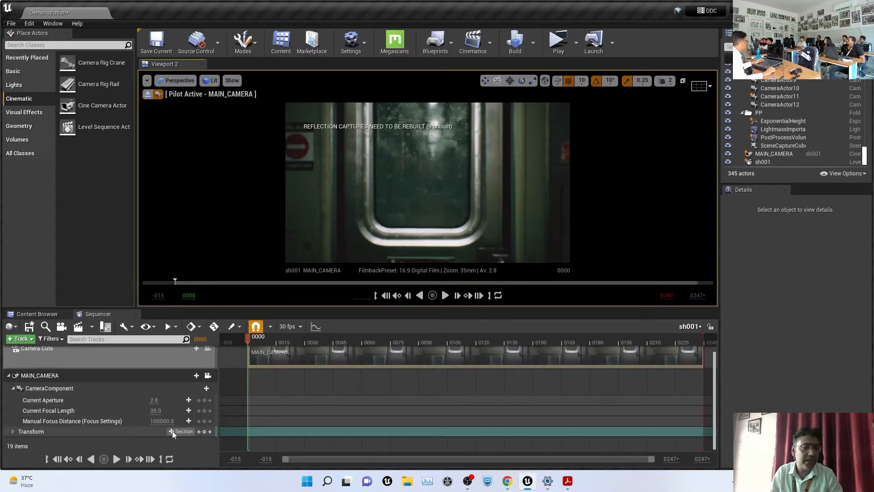
click(204, 431)
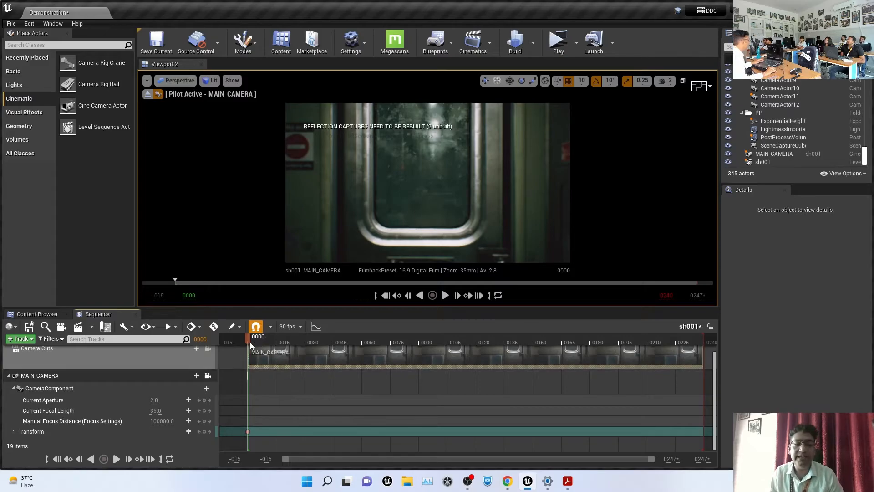
drag(248, 341, 493, 364)
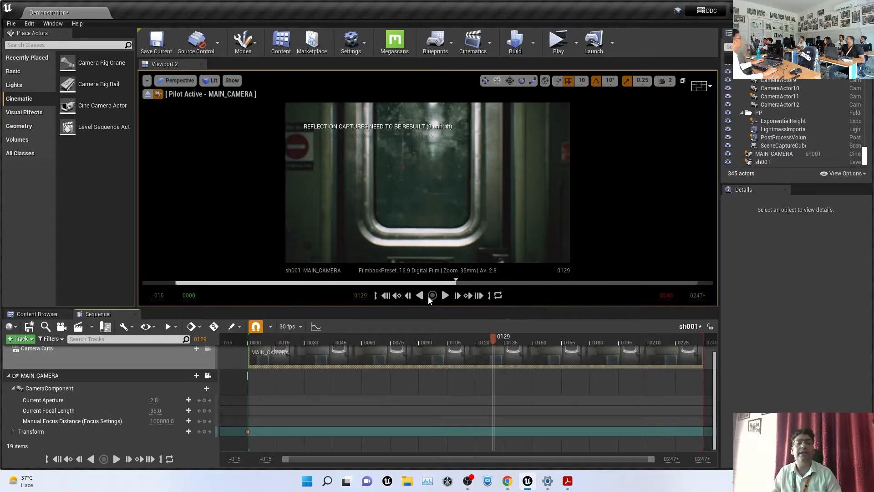
click(481, 297)
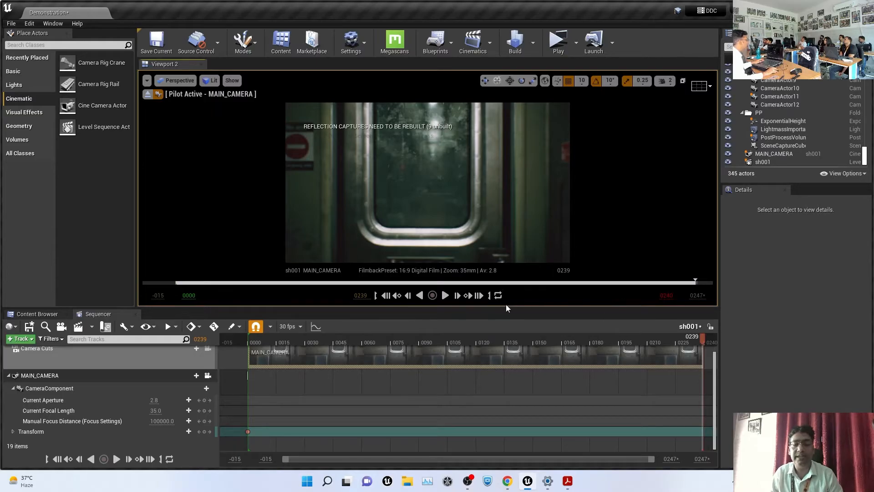
click(386, 296)
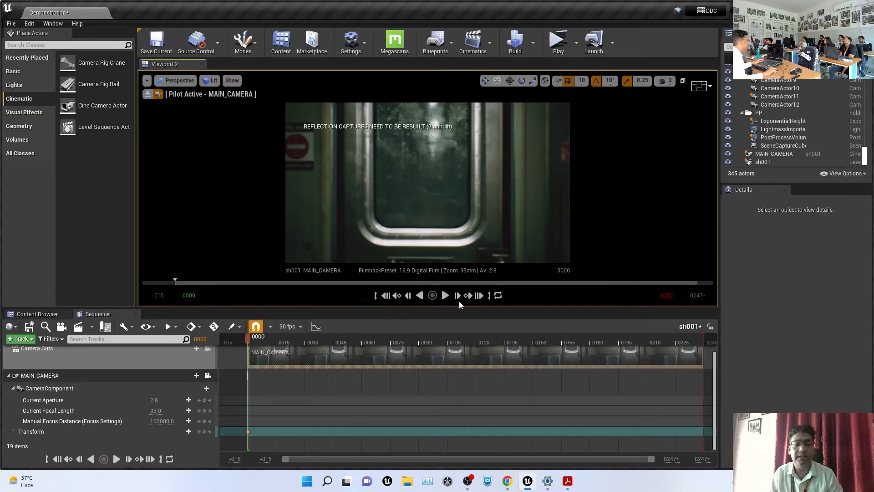
Delete the MAIN_CAMERA Transform keyframe at the shot's end frame 0239
click(480, 296)
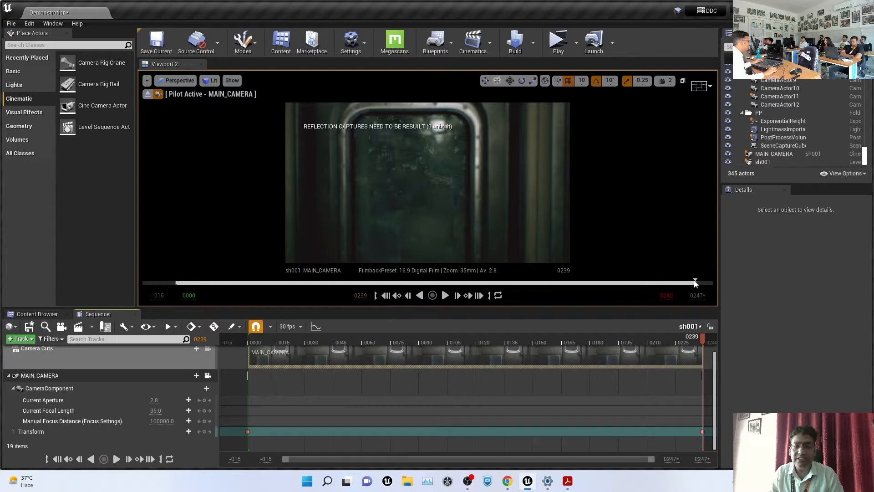
drag(695, 283, 382, 283)
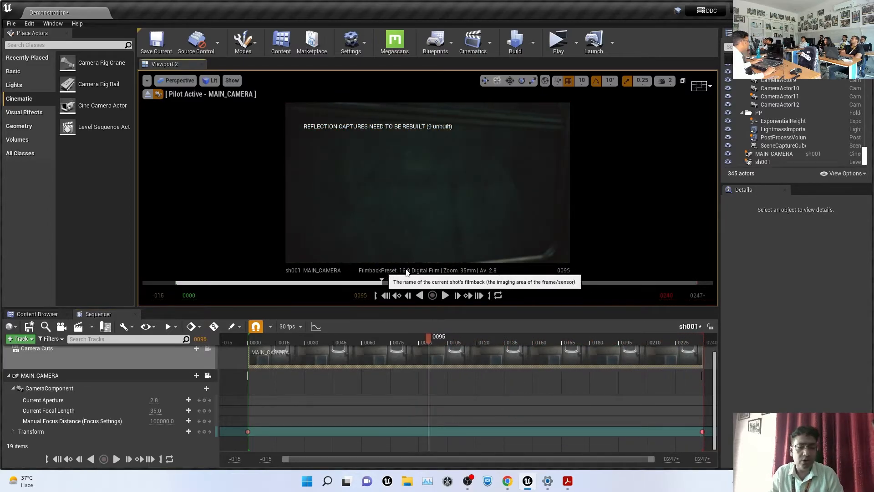
click(703, 432)
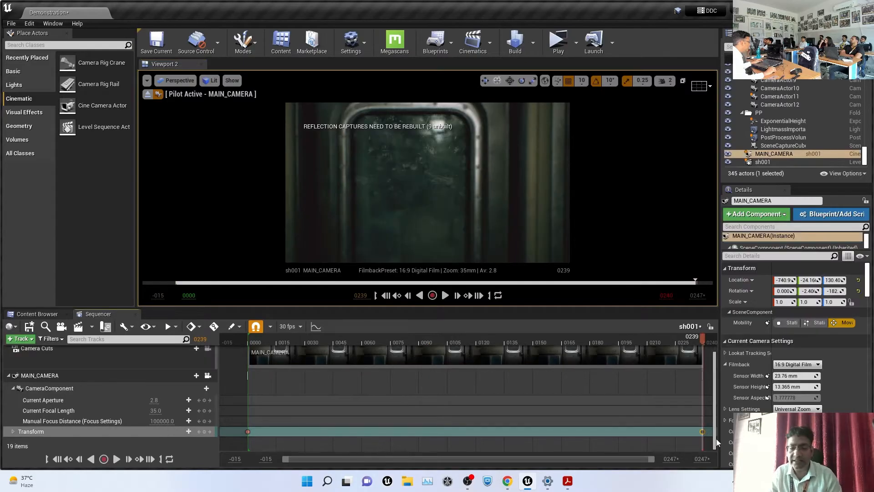
key(Delete)
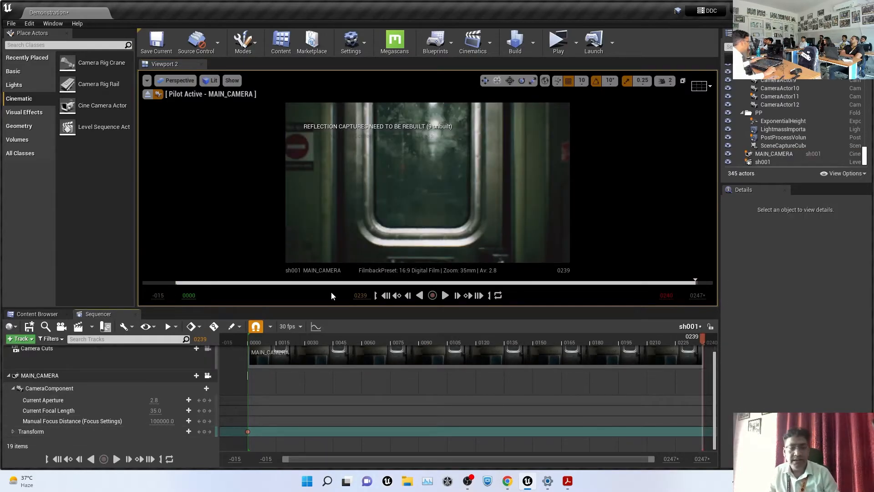
Scrub the shot to check the camera now holds only the start key
drag(286, 340, 636, 345)
click(479, 297)
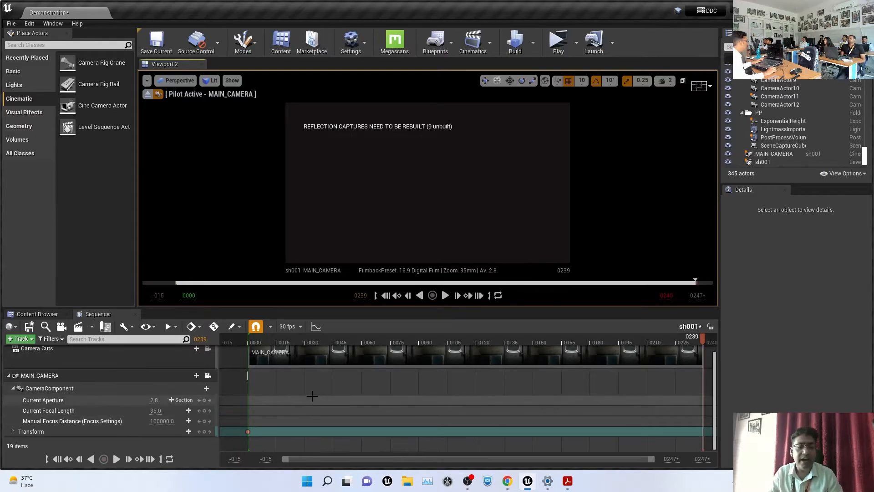
click(258, 342)
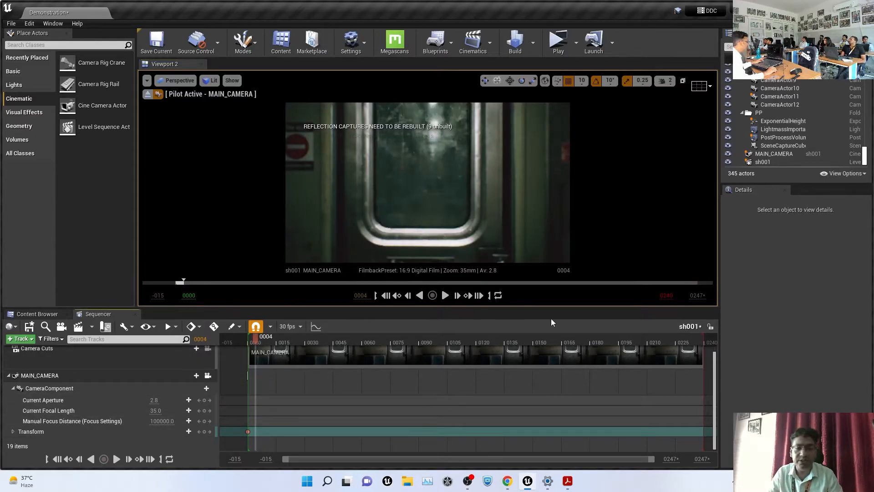
Add a Transform key for the repositioned MAIN_CAMERA at end frame 0239
click(386, 296)
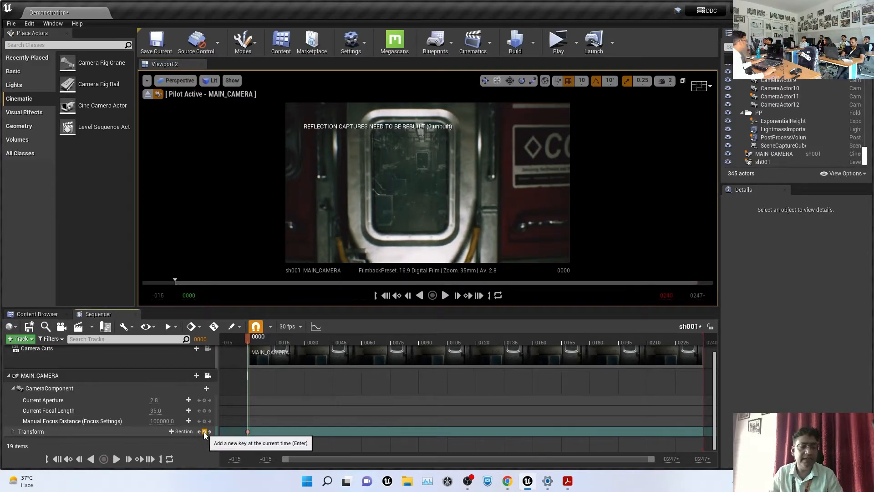
click(479, 296)
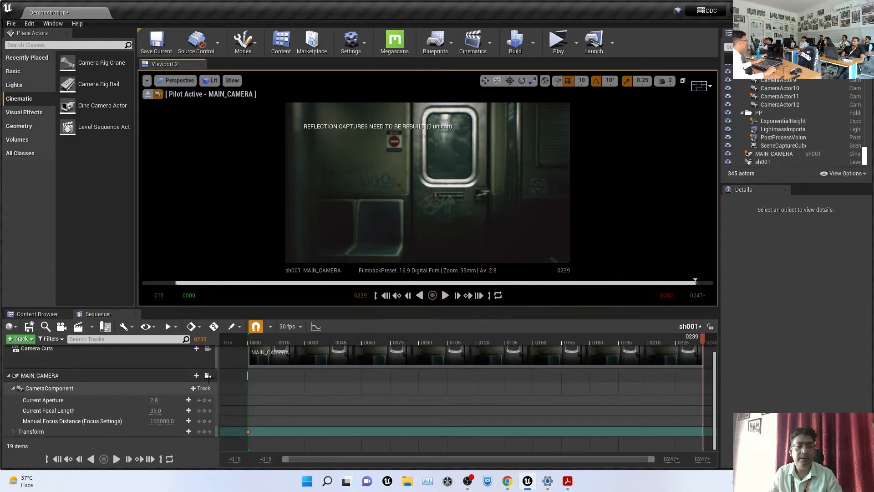
click(205, 432)
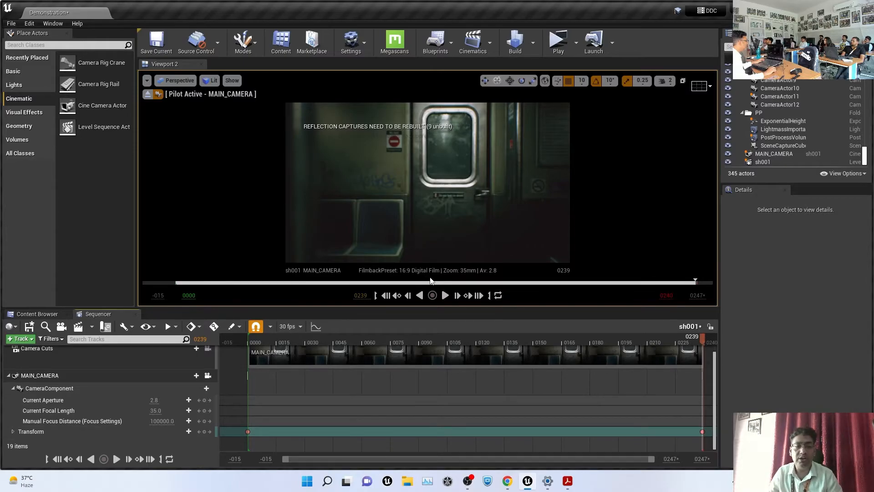
Play back the camera move, then open MAIN_CAMERA's animation keys in the curve editor
drag(442, 283, 177, 283)
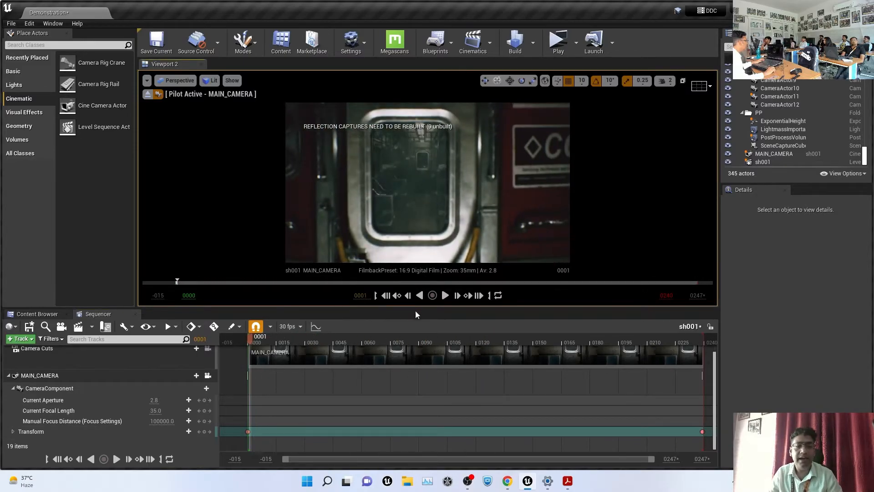
click(445, 295)
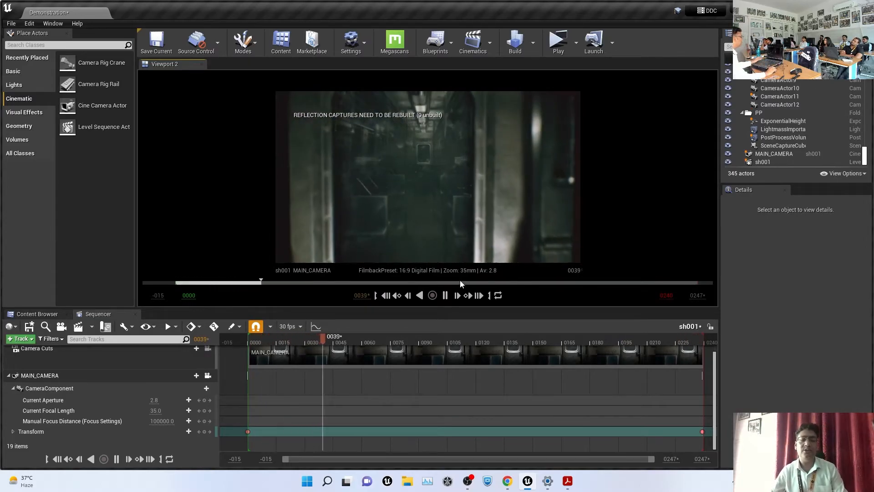
click(445, 296)
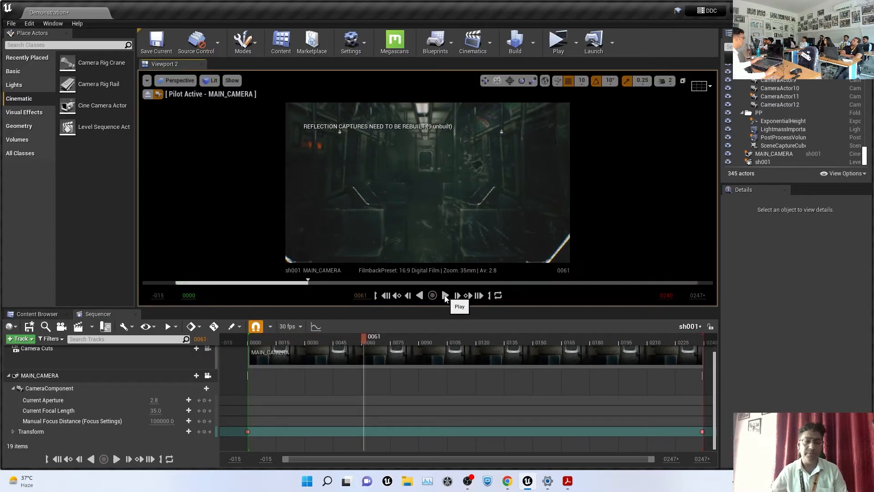
click(314, 327)
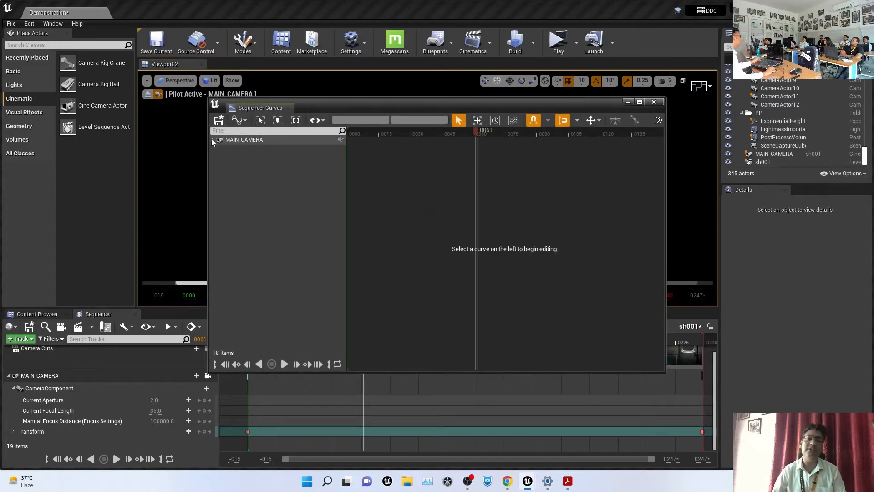
Show MAIN_CAMERA's Transform curves in a repositioned, enlarged curve editor window
click(212, 139)
click(244, 160)
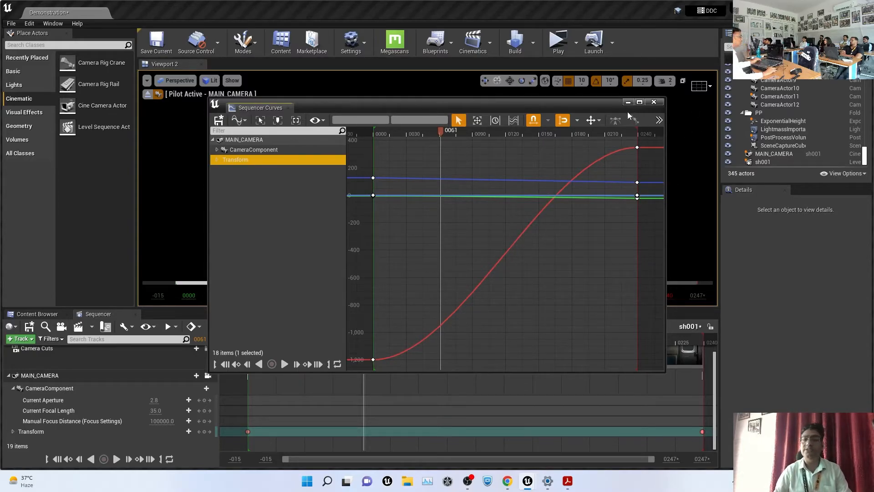
drag(555, 109, 450, 72)
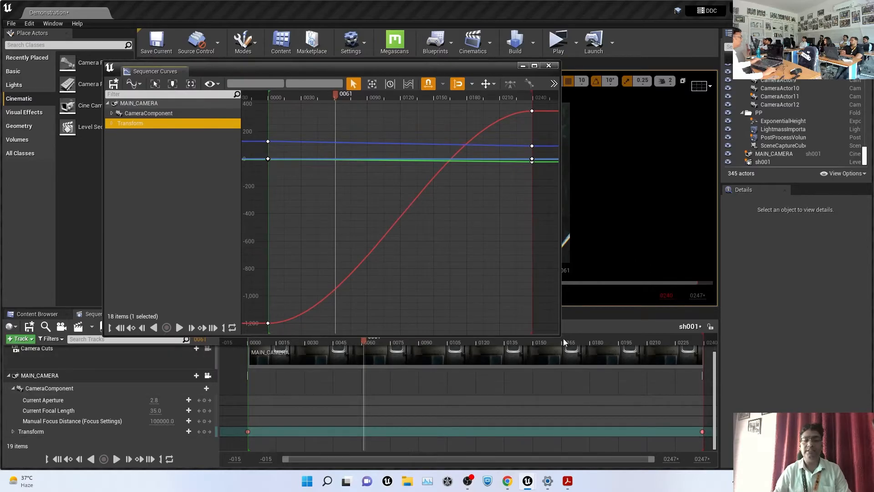
drag(560, 336, 713, 381)
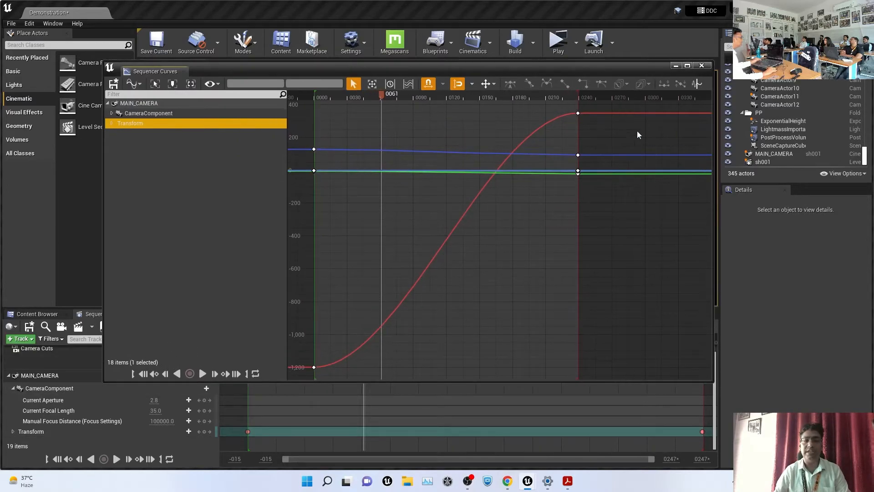
drag(609, 108, 505, 170)
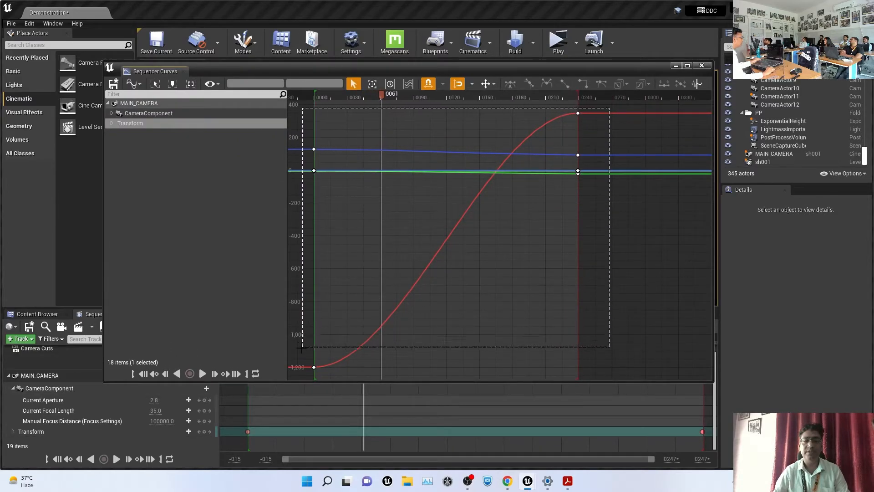
drag(301, 348, 302, 347)
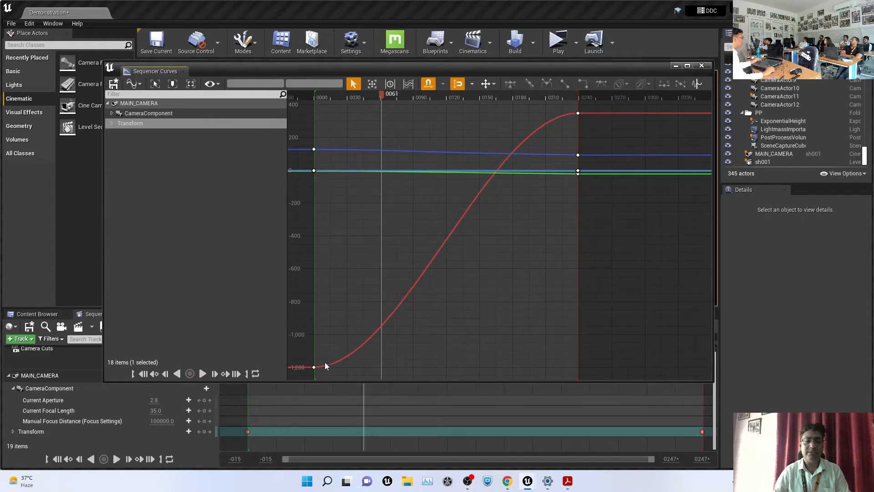
Adjust the red curve's first keyframe and its start tangent
click(314, 367)
right_click(314, 367)
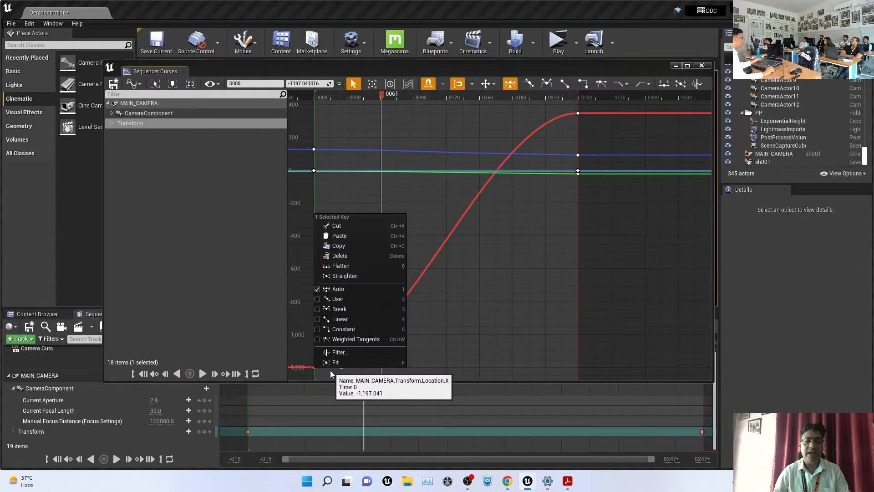
click(392, 290)
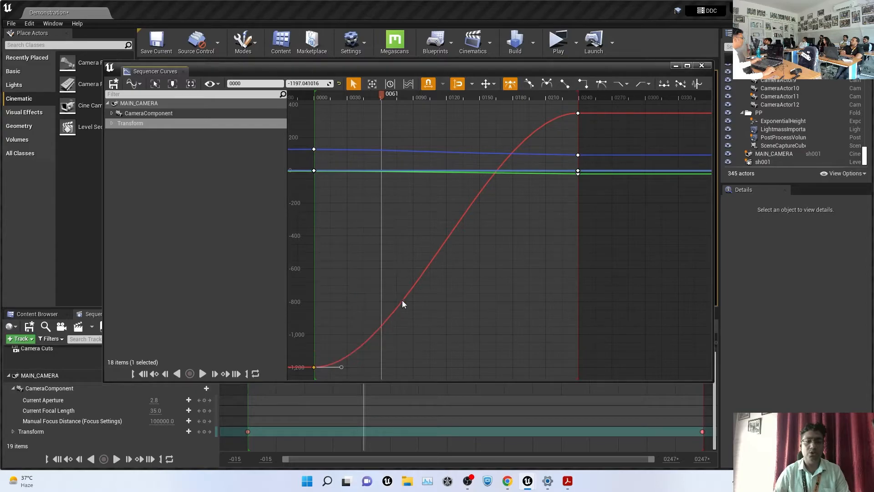
drag(342, 367, 358, 321)
click(358, 321)
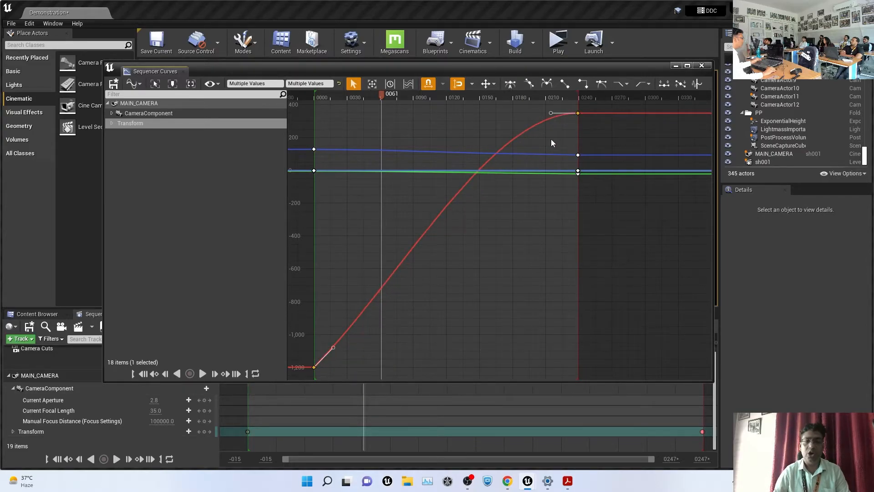
Set every Transform key to Linear interpolation and close the curve editor
drag(601, 106, 454, 201)
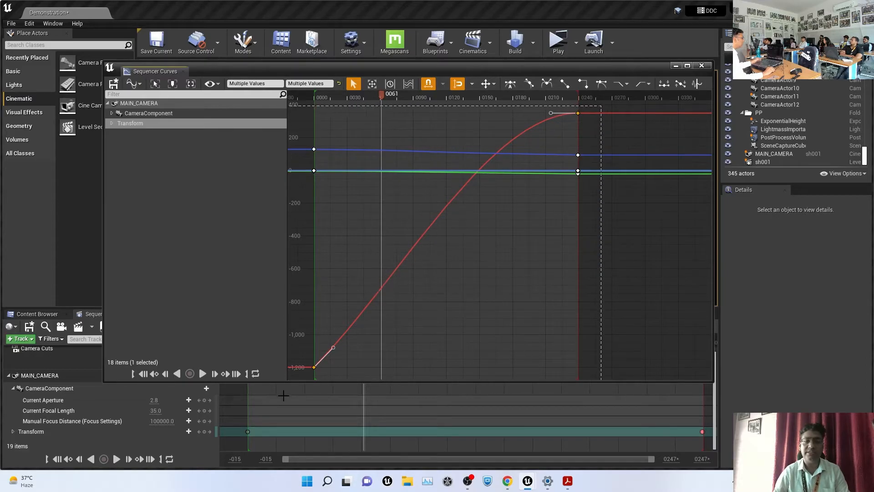
right_click(577, 113)
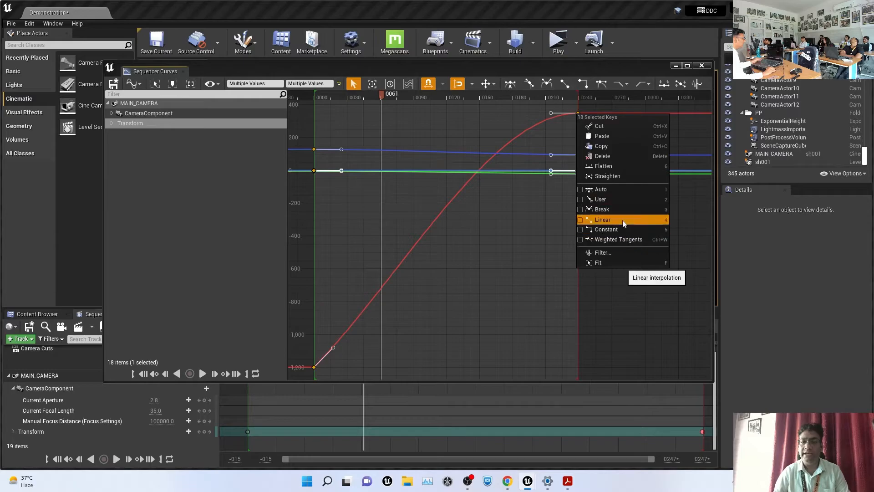
click(611, 220)
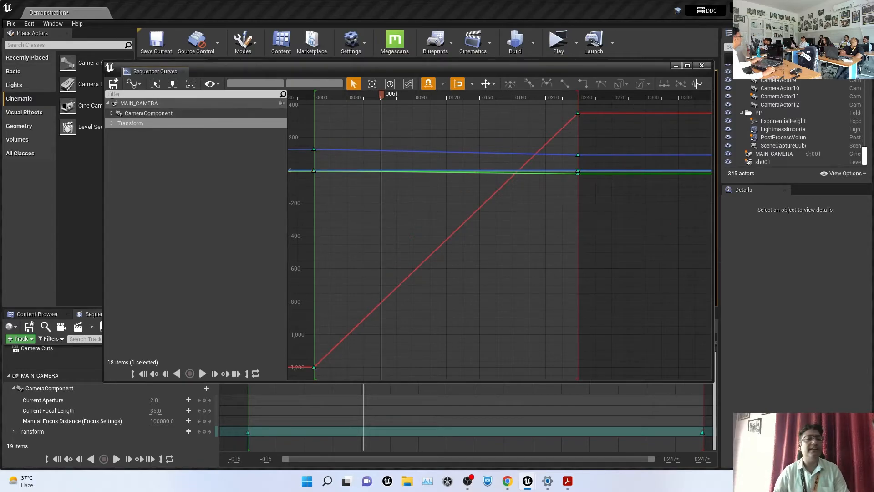
click(700, 66)
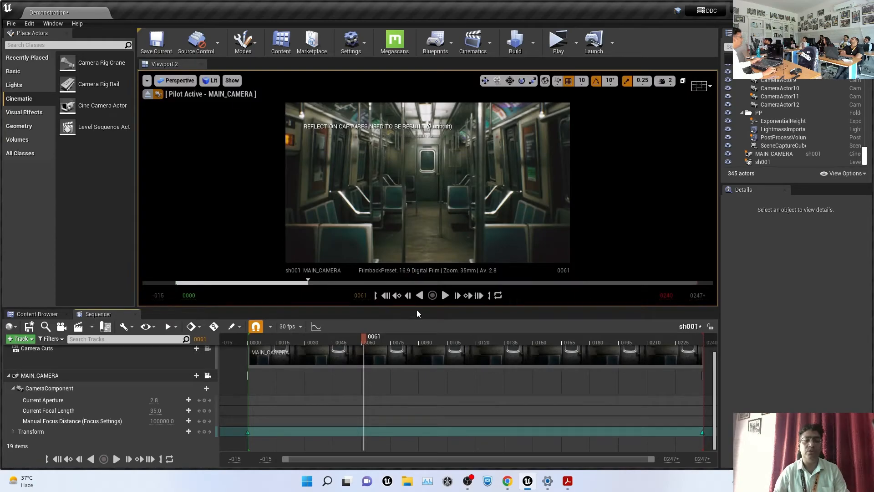
Play sh001 from the start to review the linear camera move
click(385, 296)
click(446, 296)
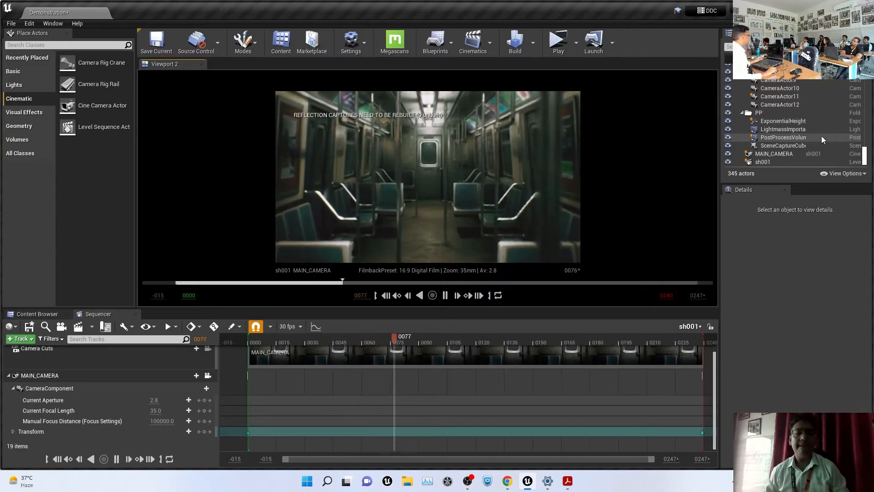
click(458, 295)
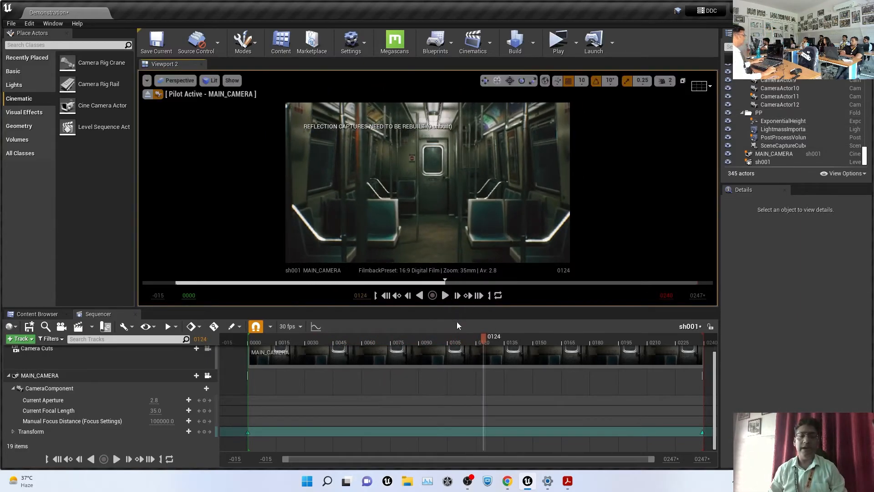
At frame 0113, tilt the piloted camera down and move it toward the carriage floor
drag(480, 340, 339, 321)
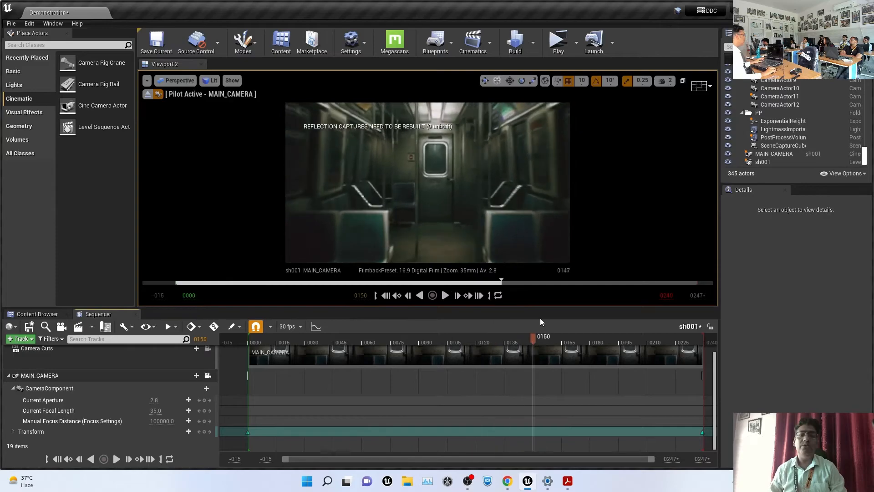
drag(540, 321, 394, 350)
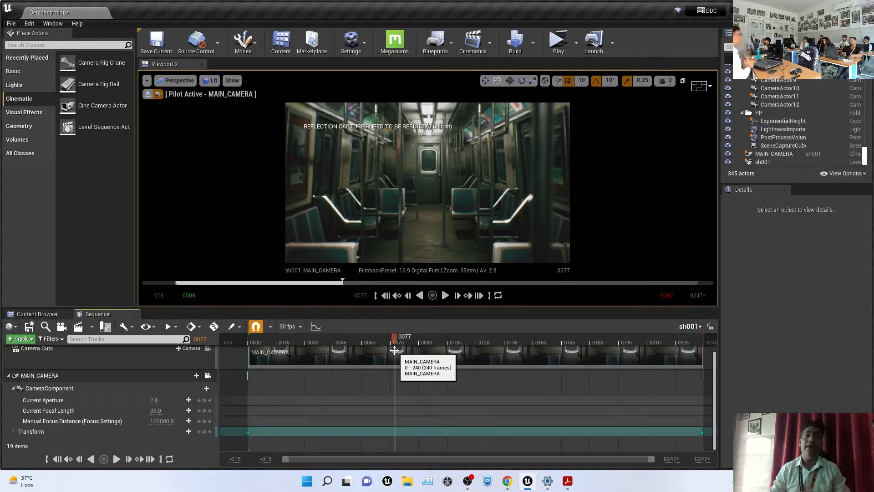
drag(392, 347, 463, 373)
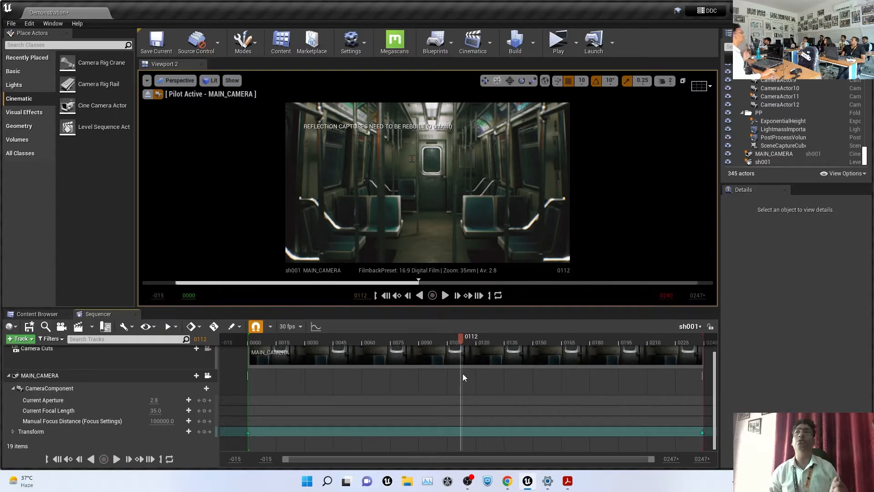
click(457, 295)
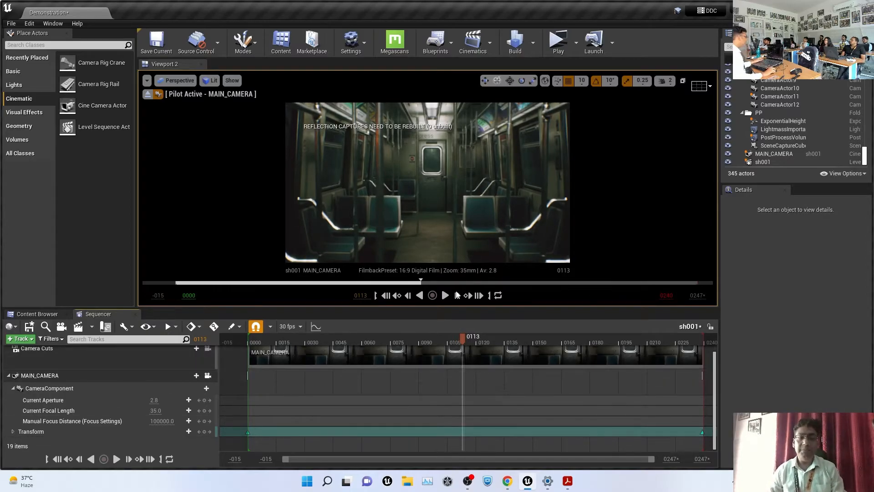
right_drag(427, 182, 422, 255)
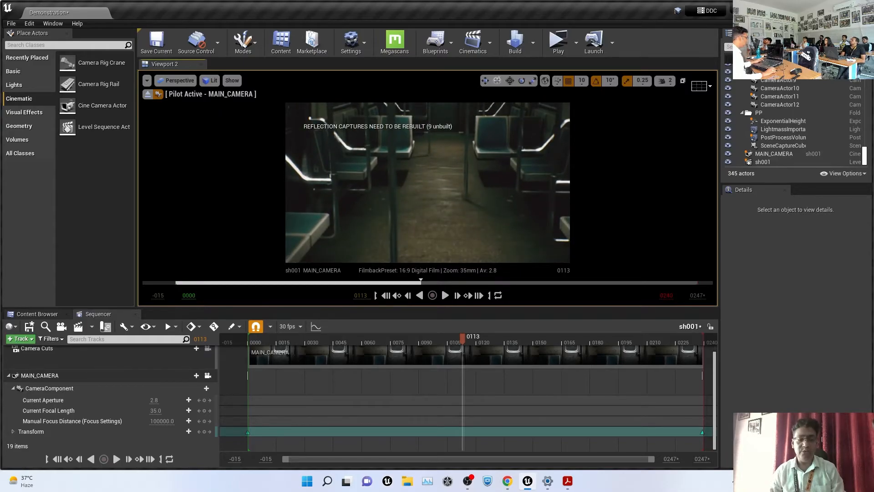
key(w)
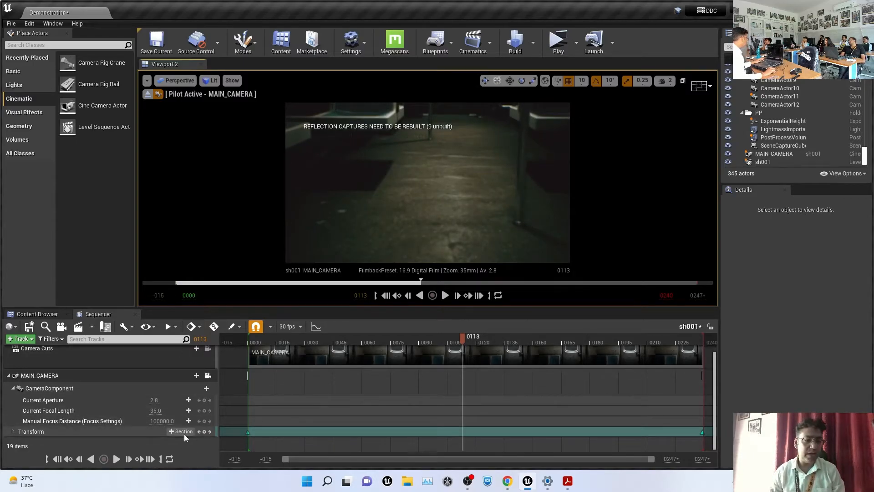
Key MAIN_CAMERA's transform at frame 0113 and preview the shot from the start
click(205, 431)
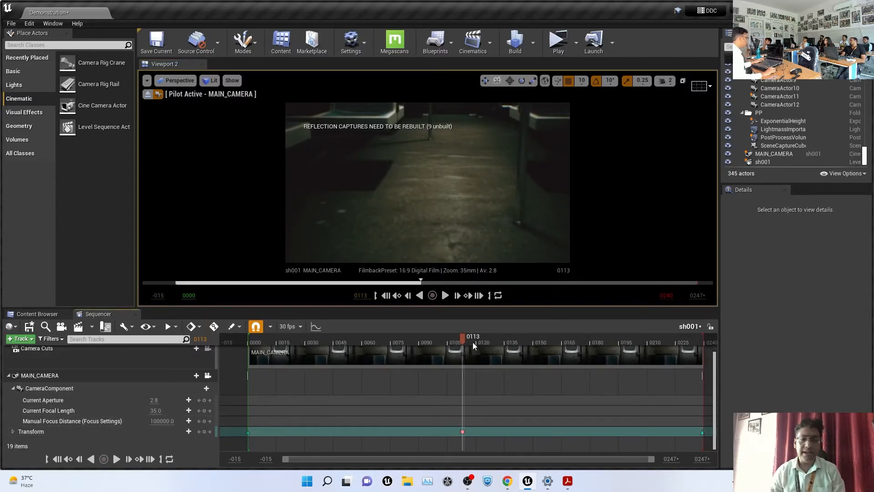
drag(463, 340, 259, 341)
click(446, 296)
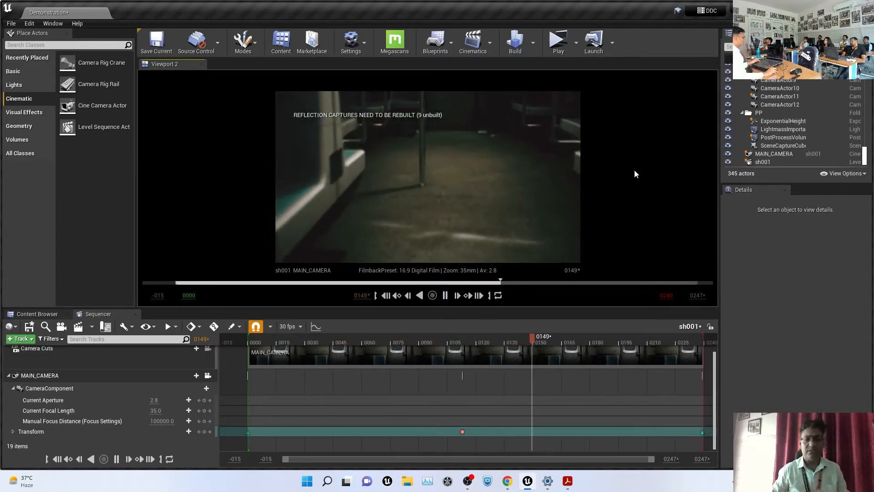
click(447, 295)
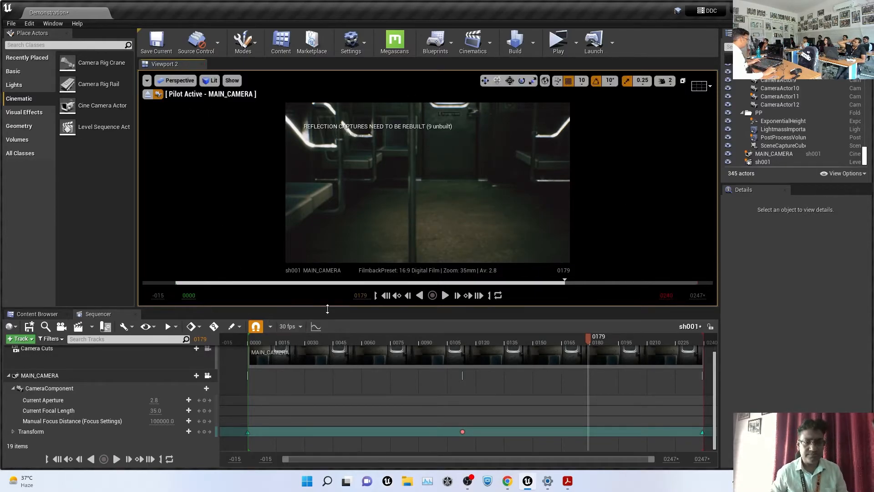
drag(330, 309, 333, 414)
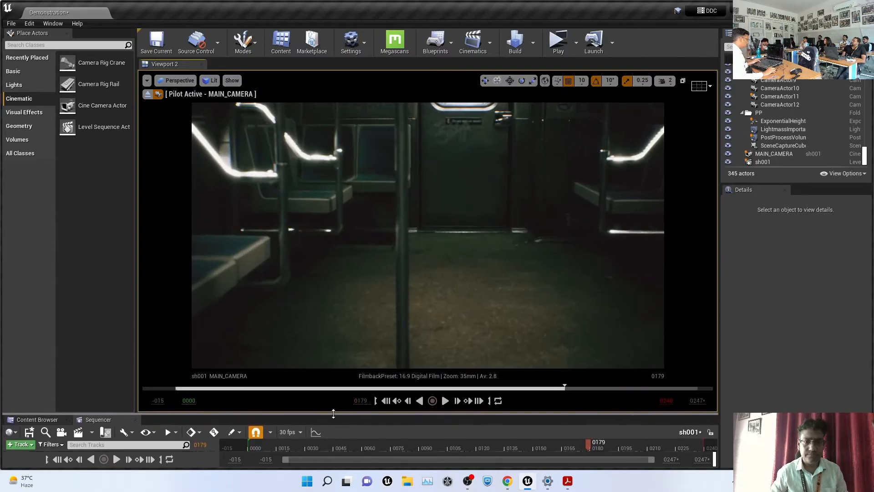
click(446, 401)
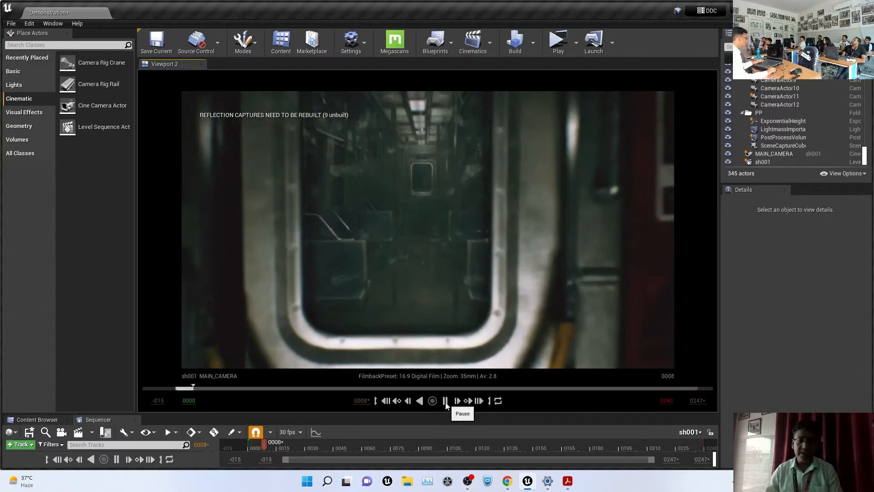
click(445, 401)
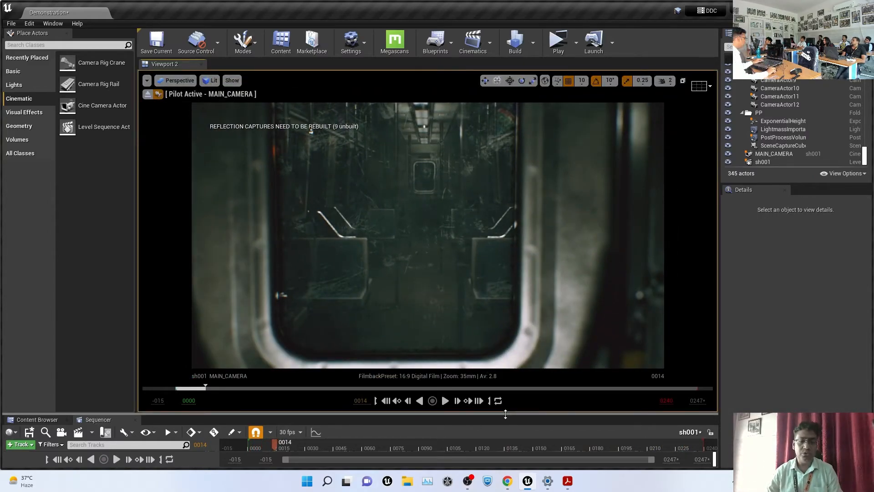
drag(505, 413, 552, 259)
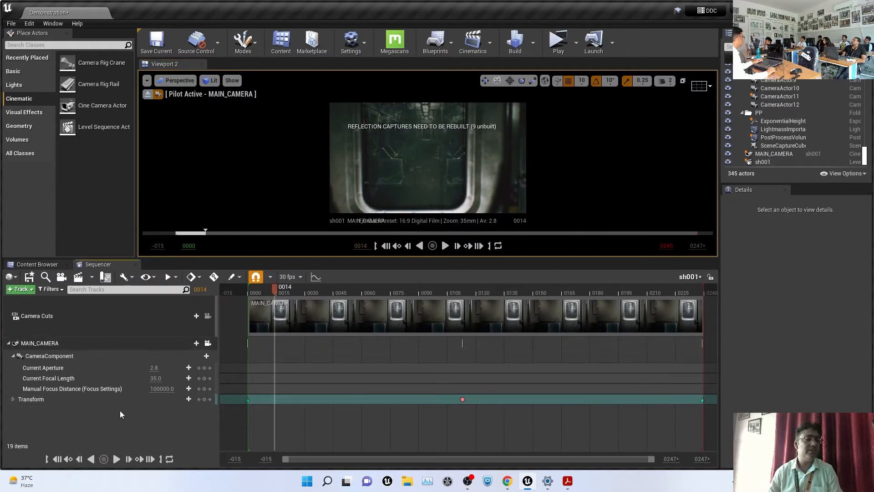
In Render Movie settings, choose Video Sequence (avi) output at 1920 x 1080 resolution
click(78, 278)
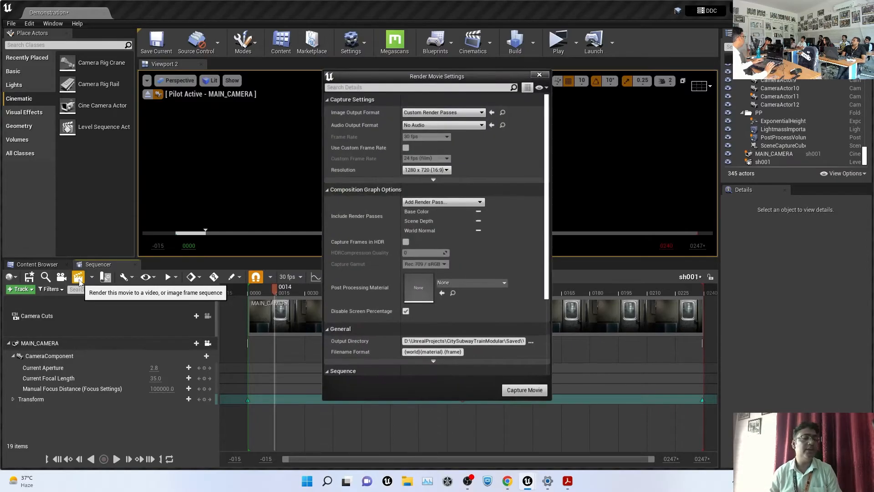
click(469, 113)
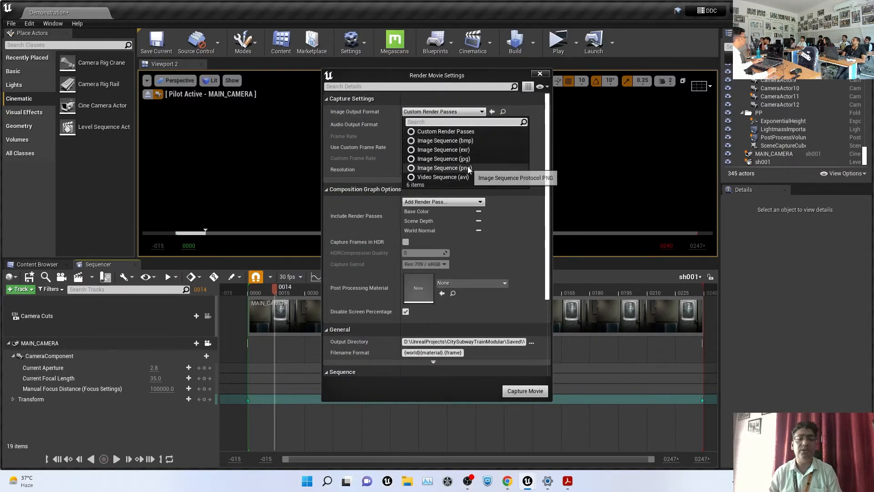
click(477, 178)
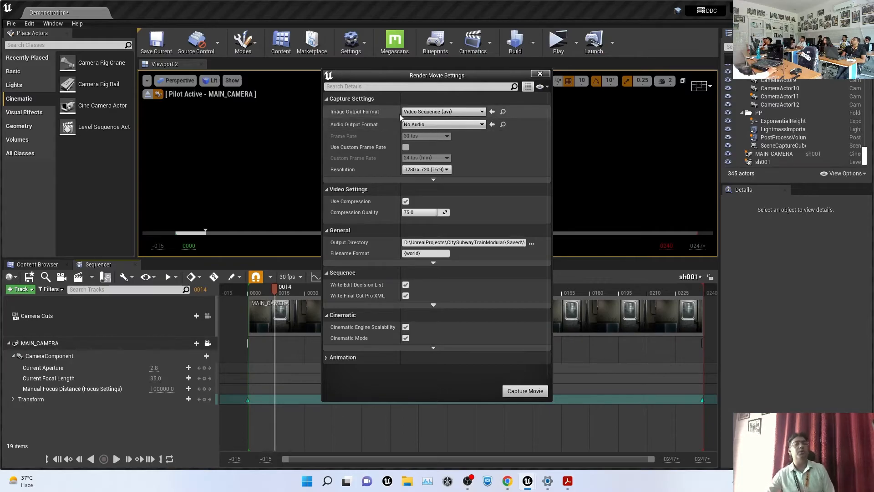
click(427, 170)
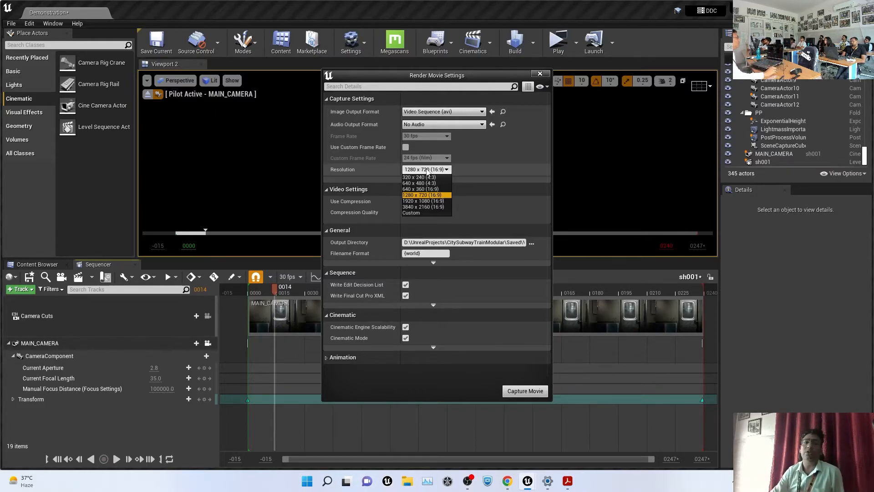
click(424, 201)
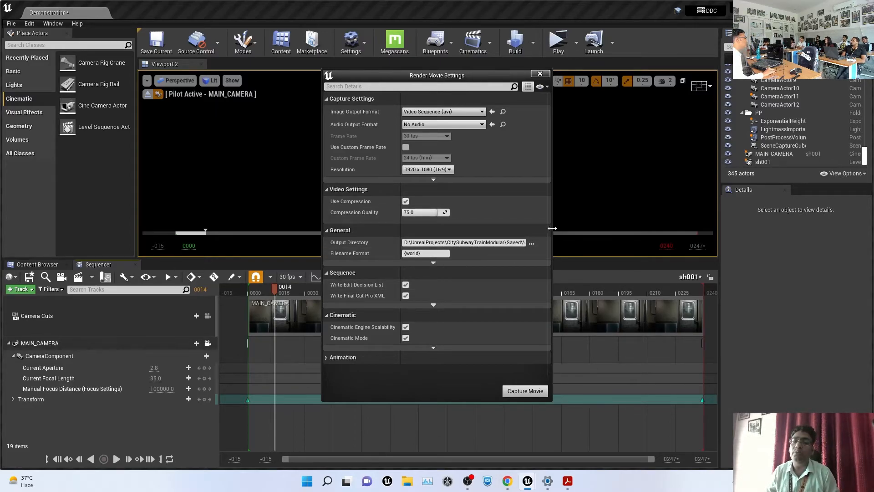
drag(553, 227, 790, 244)
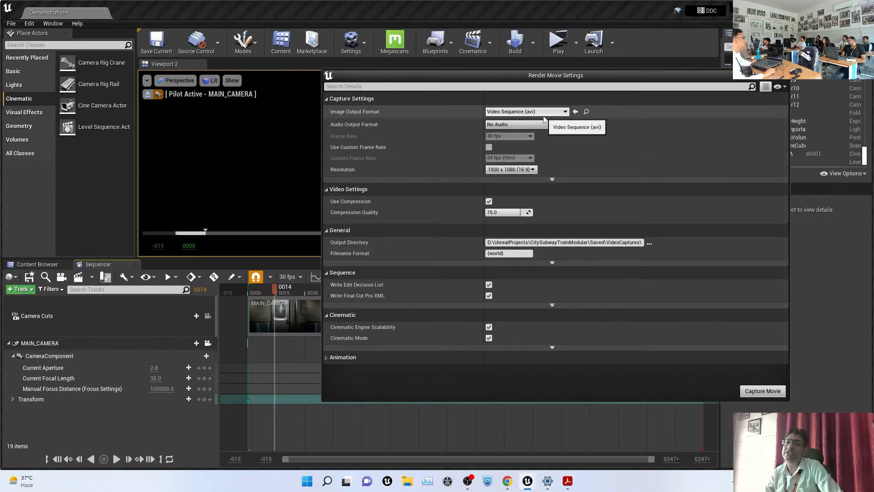
Capture sh001 to Demonstration.avi, saving the selected level and sequence before rendering
click(763, 391)
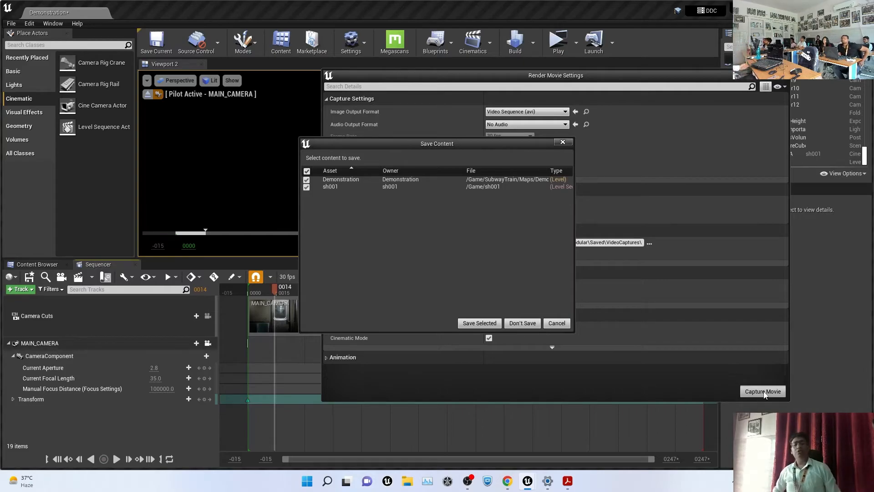
click(477, 323)
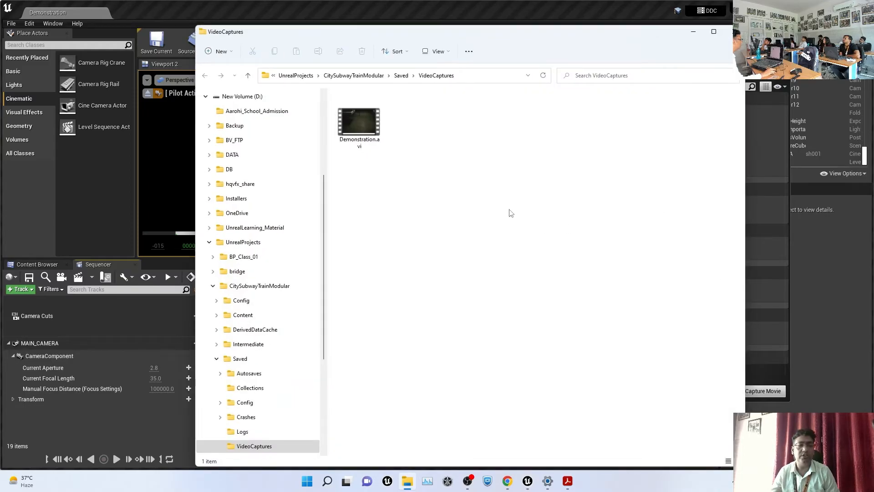
Open Demonstration.avi in Media Player, turn on Repeat, and play it full screen
double_click(366, 120)
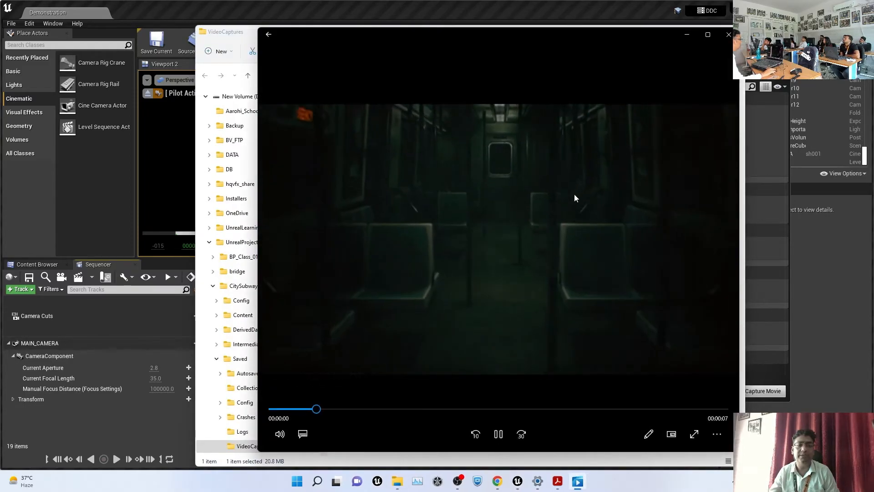
double_click(575, 195)
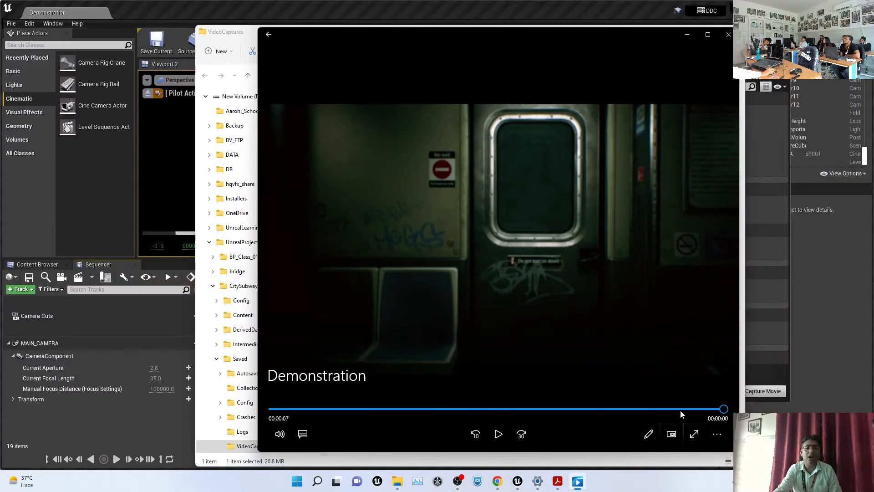
click(721, 433)
click(702, 389)
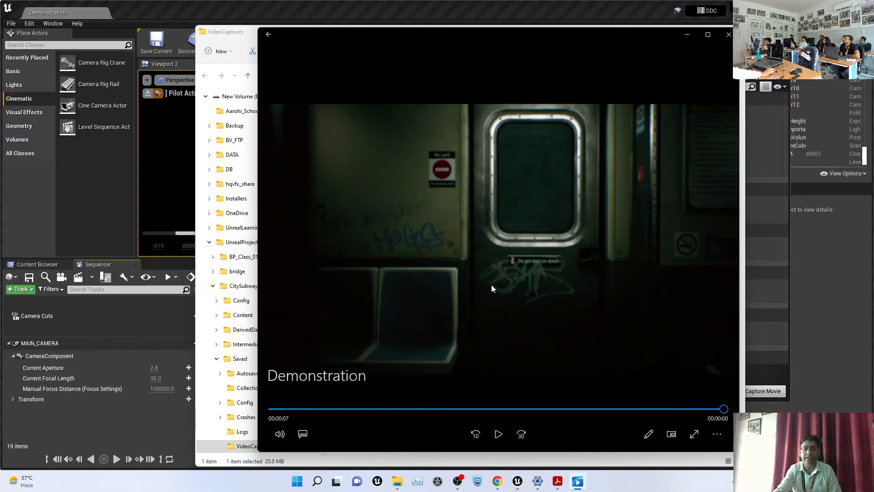
double_click(449, 291)
key(space)
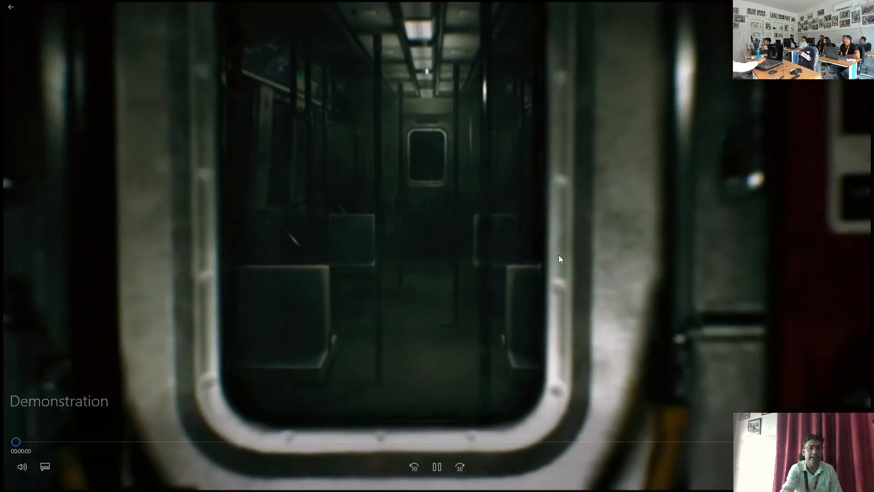
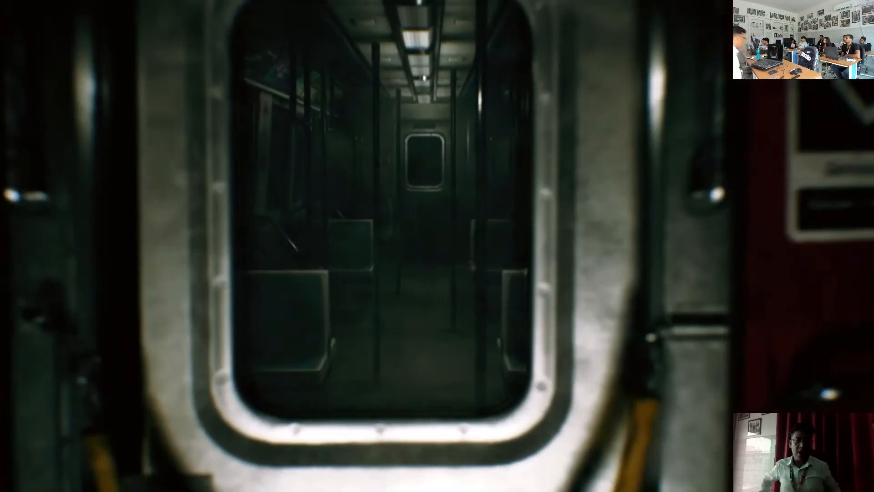
Exit full-screen playback, close Media Player, and minimize the VideoCaptures folder window
key(Escape)
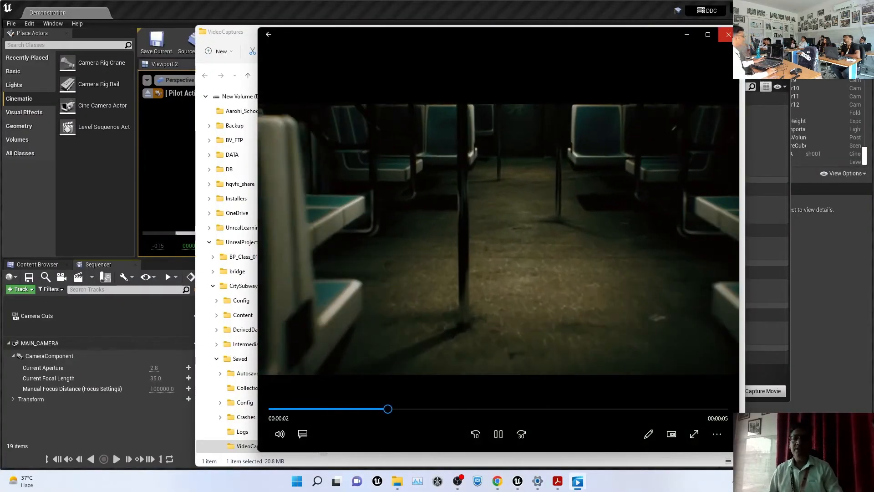
click(729, 35)
click(692, 32)
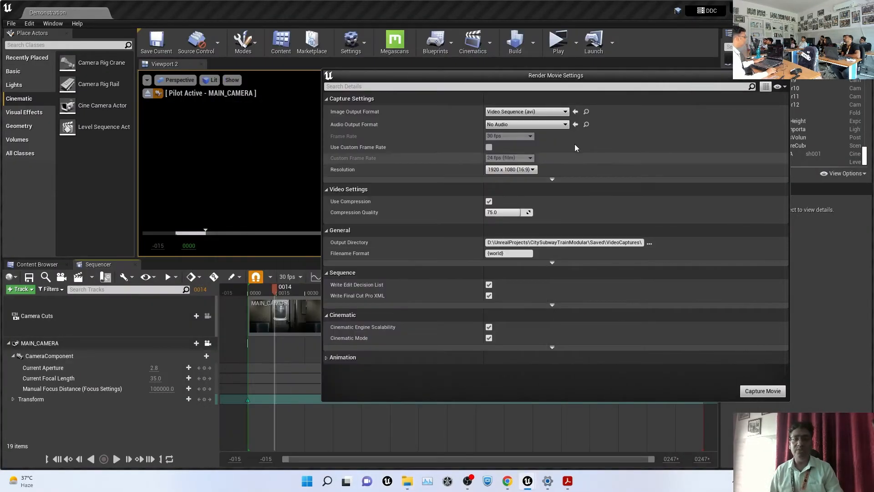
Switch image output to Custom Render Passes, add the Final Image pass, and widen the dialog
click(542, 113)
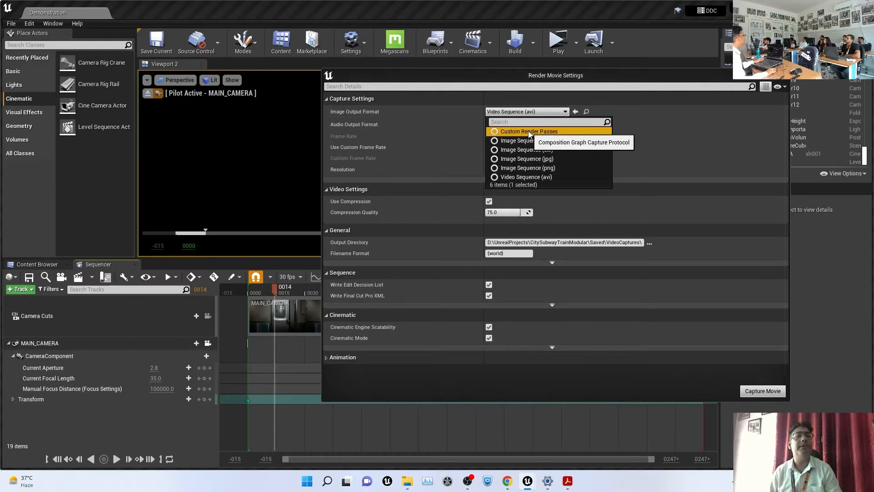
click(530, 131)
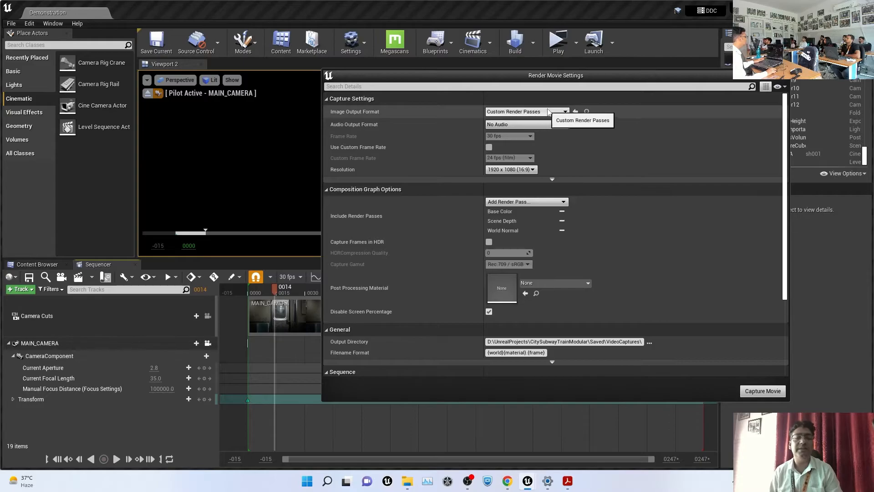
click(528, 202)
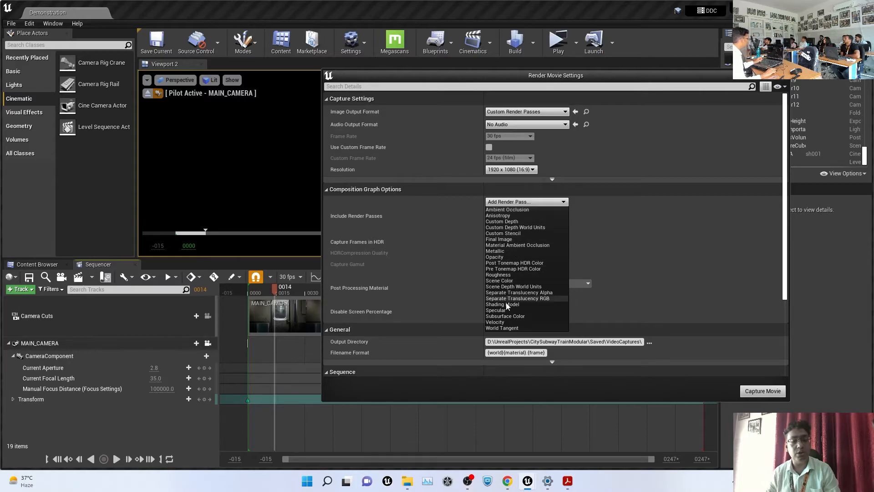
click(703, 254)
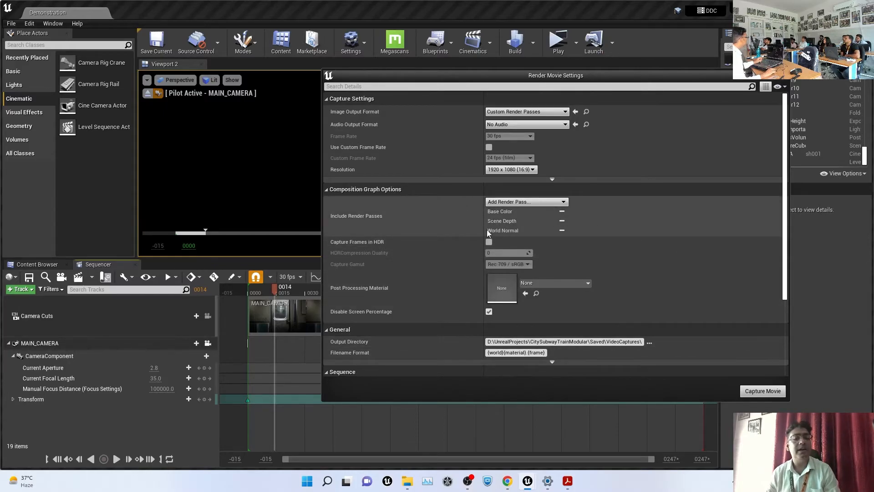
click(525, 203)
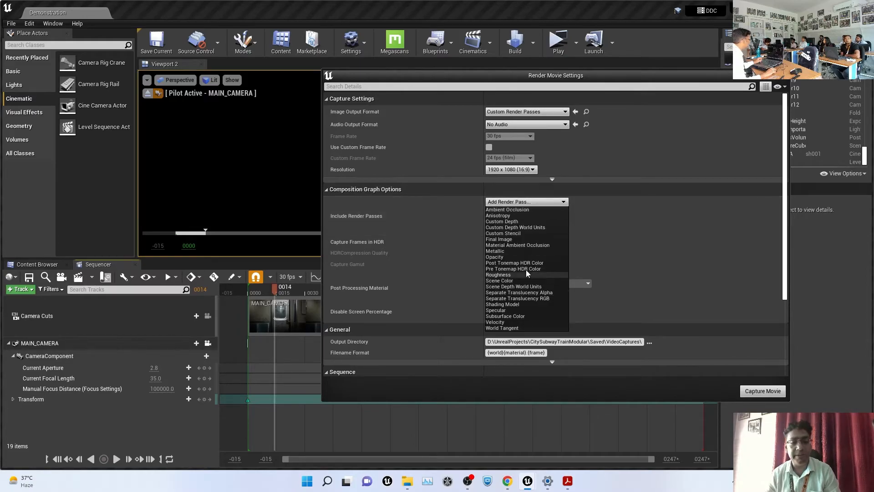
click(506, 239)
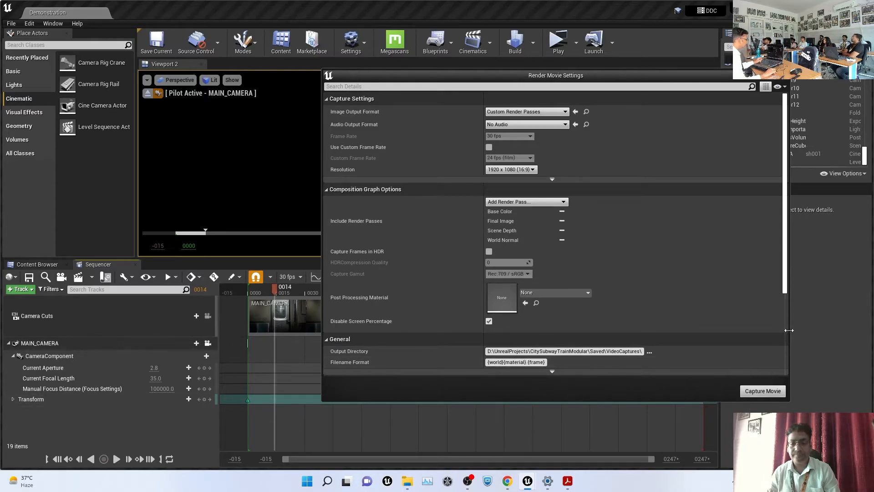
drag(789, 330, 855, 329)
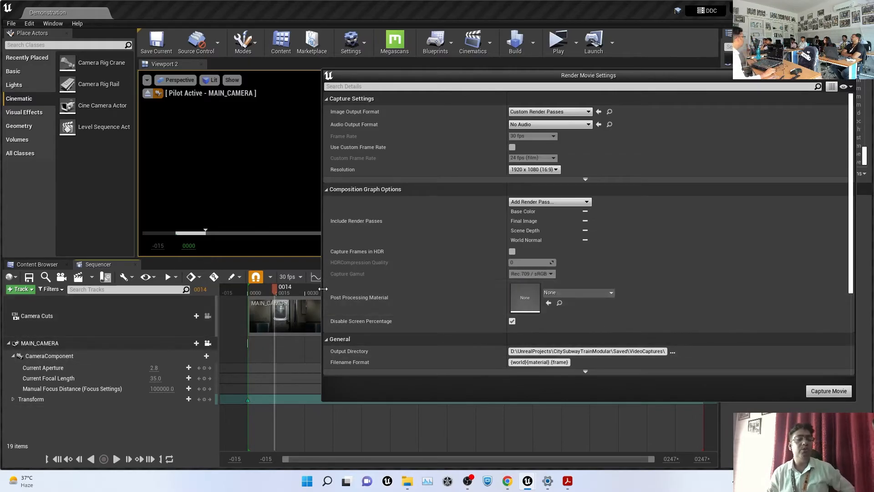
drag(321, 289, 82, 291)
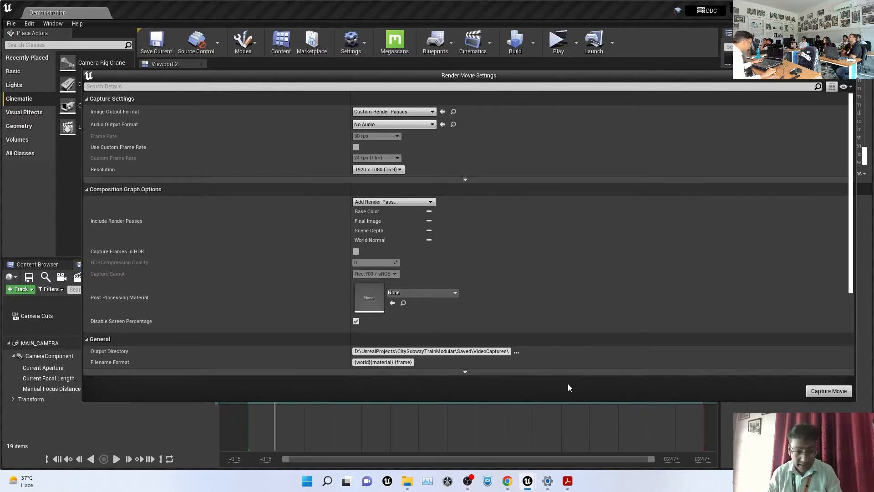
Read the Filename Format Tokens table in the Render Movie Settings docs, then return to Unreal
mouse_move(507, 481)
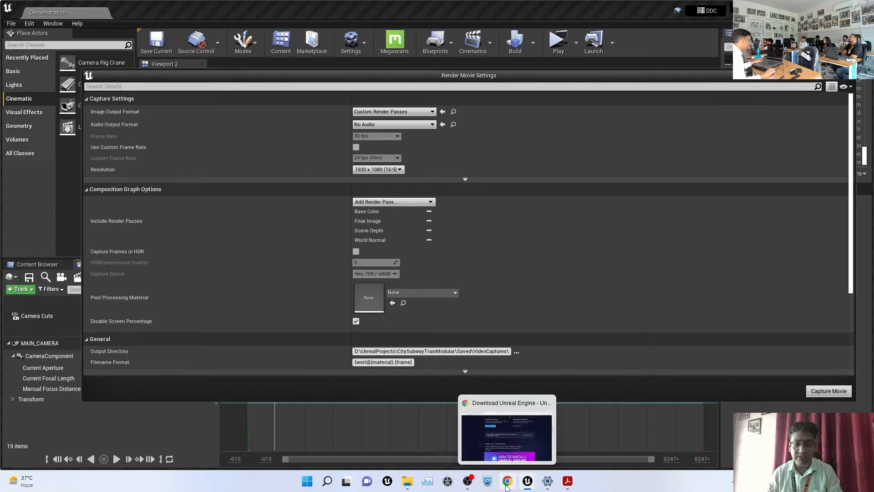
click(512, 431)
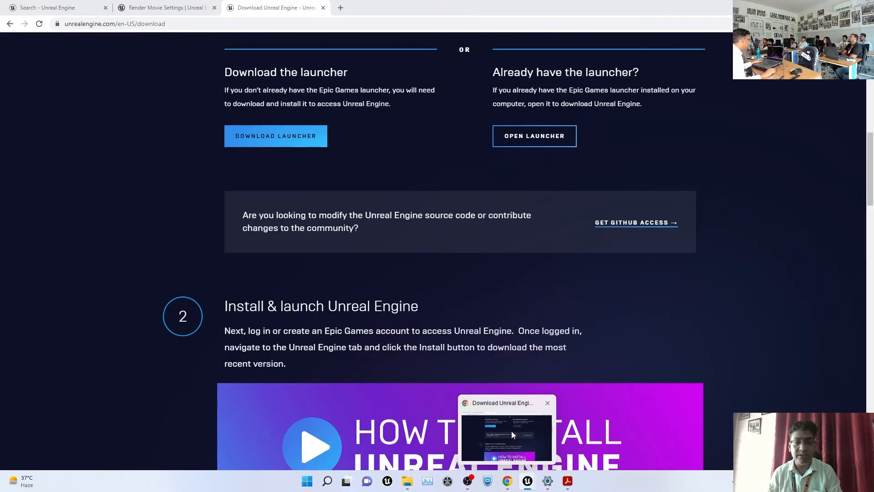
click(154, 5)
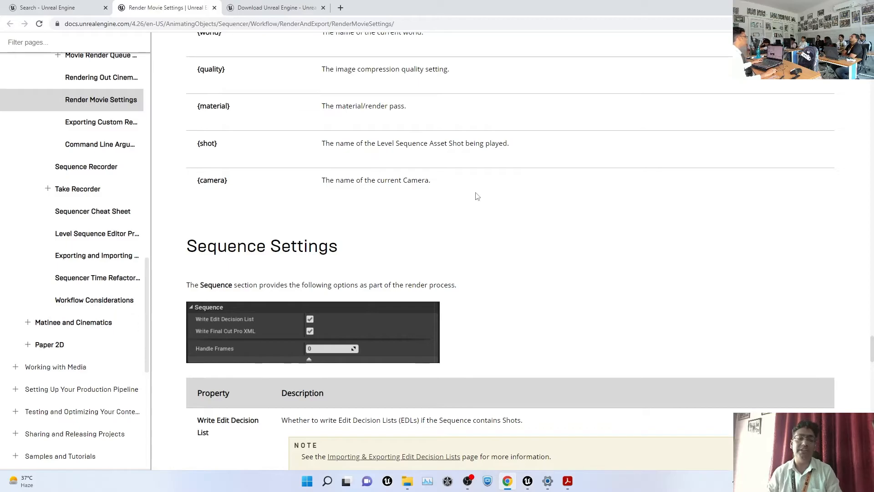
scroll(477, 197, up, 9)
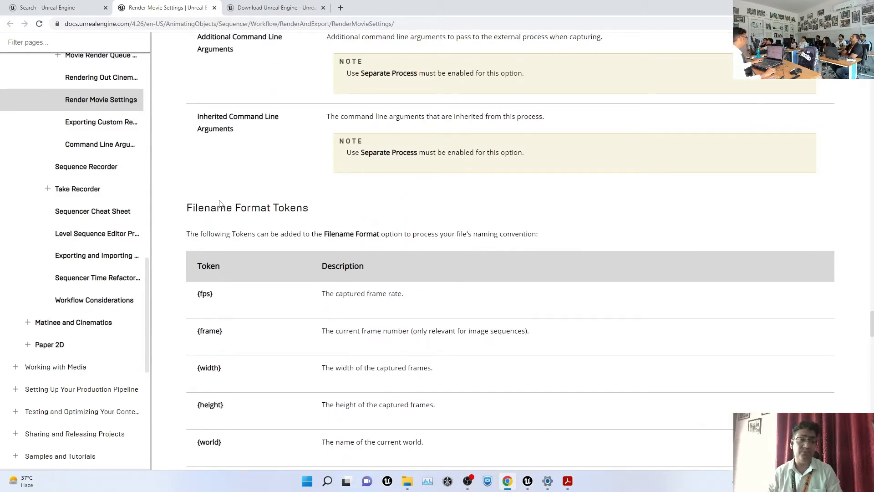
scroll(264, 207, down, 5)
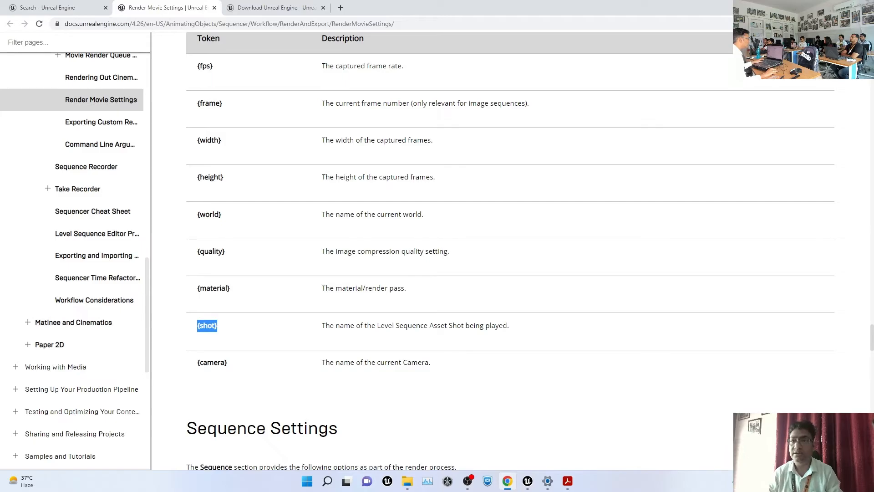
key(alt+Tab)
click(448, 340)
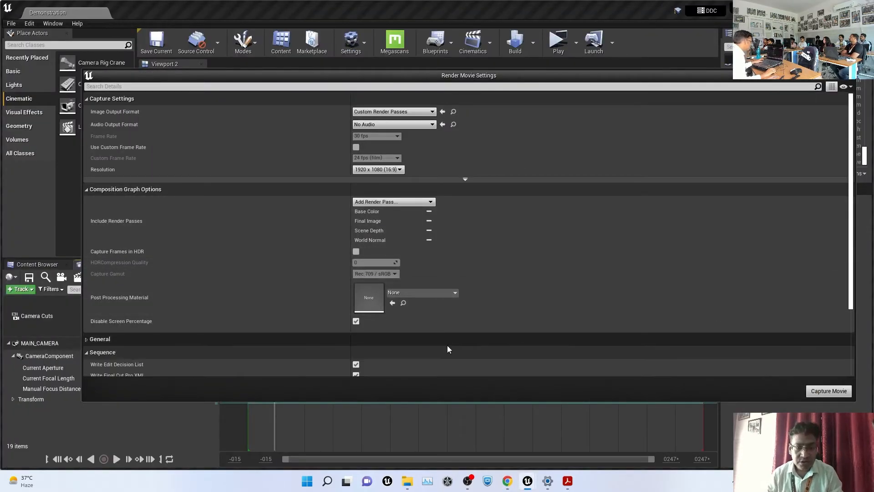
Append {shot}\ to the Output Directory so it ends in VideoCaptures\{shot}\
scroll(346, 341, down, 3)
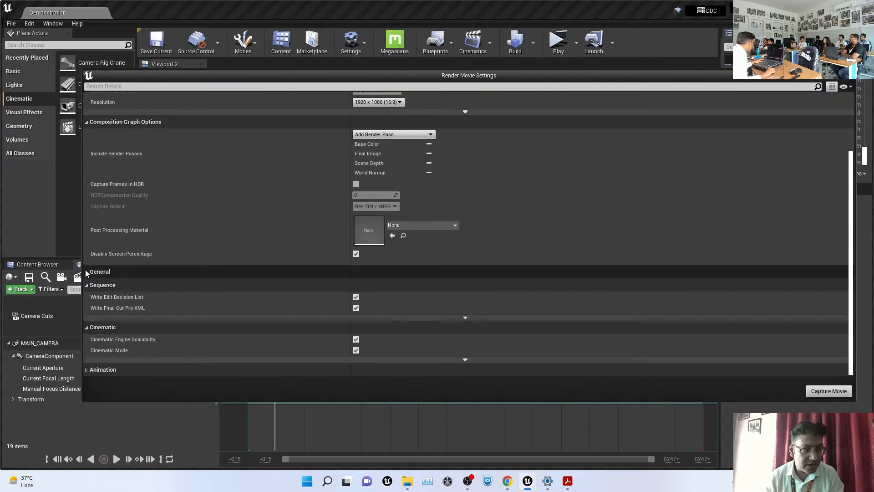
click(87, 272)
click(505, 284)
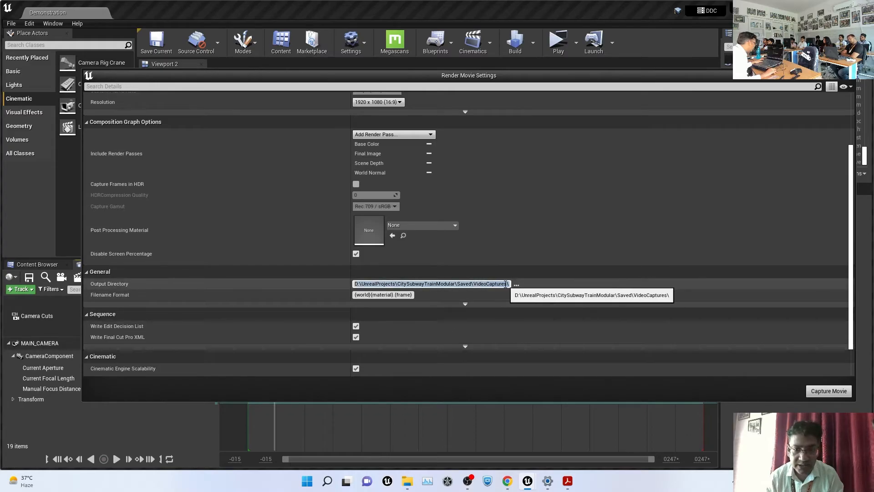
click(506, 284)
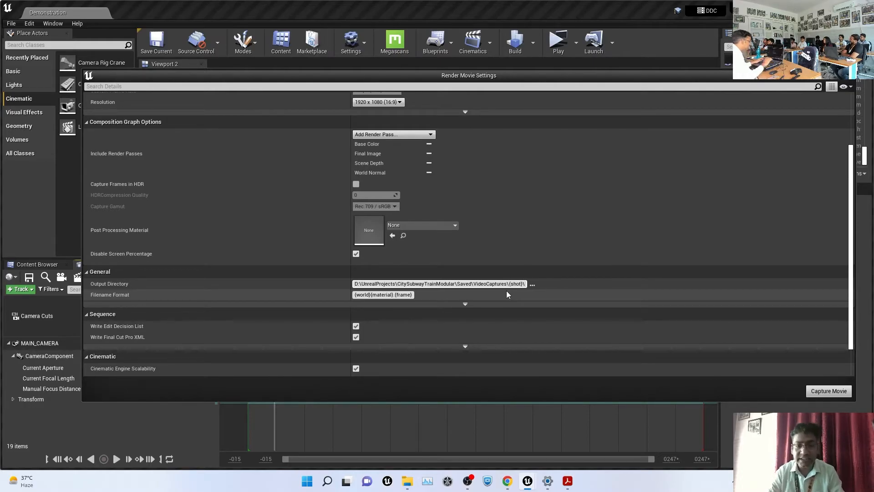
click(508, 481)
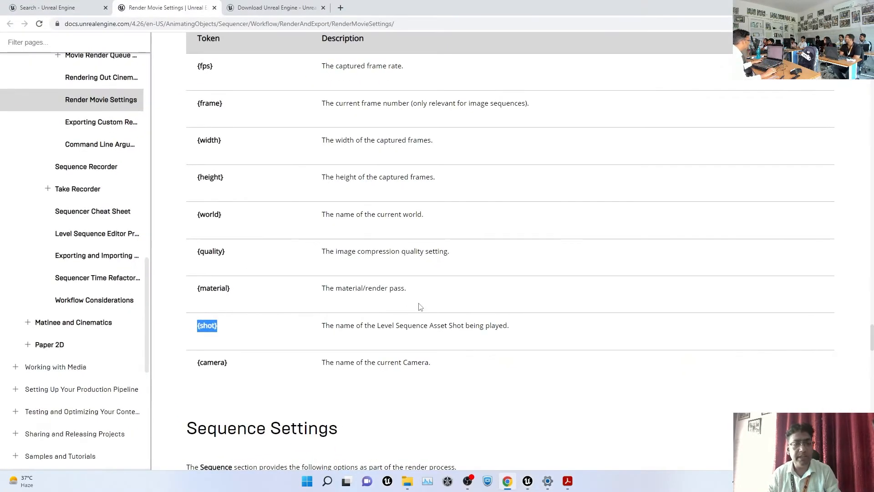
Look through the docs' token table and select the {material} token text
ctrl+scroll(253, 343, up, 6)
scroll(275, 344, down, 2)
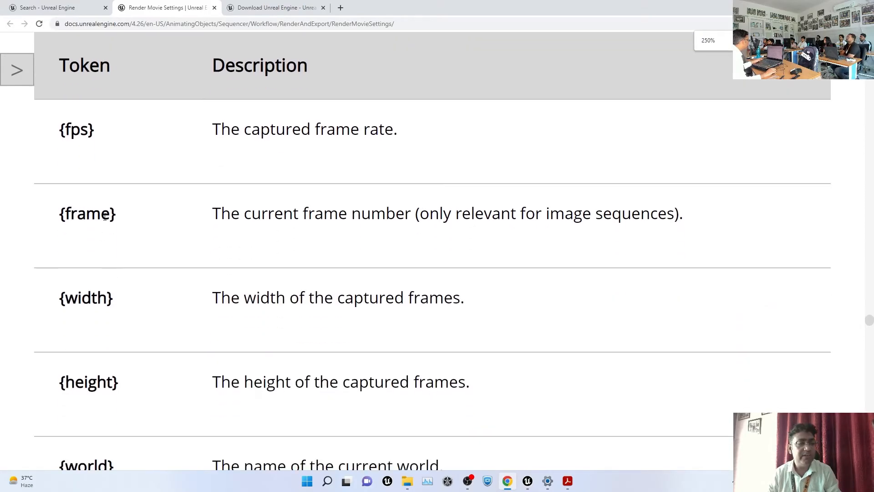
drag(58, 129, 99, 139)
drag(70, 208, 139, 225)
drag(82, 304, 121, 299)
scroll(157, 306, down, 3)
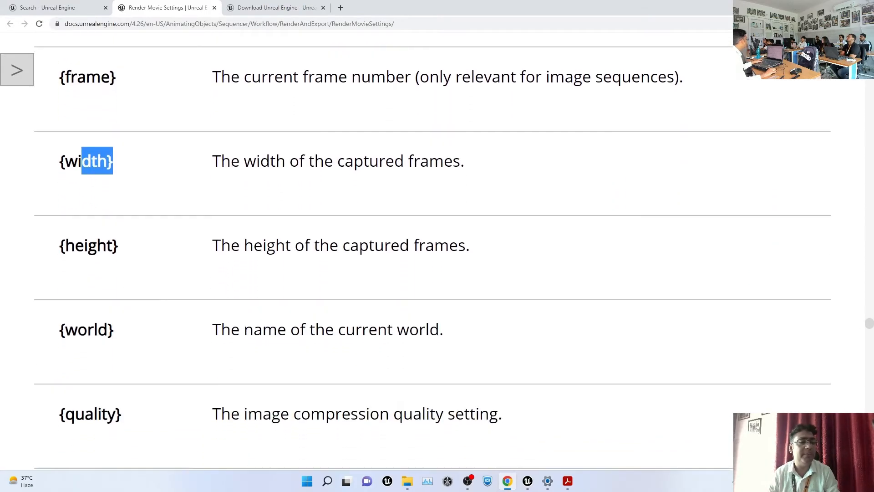
drag(87, 245, 117, 301)
drag(87, 329, 217, 339)
scroll(228, 339, down, 4)
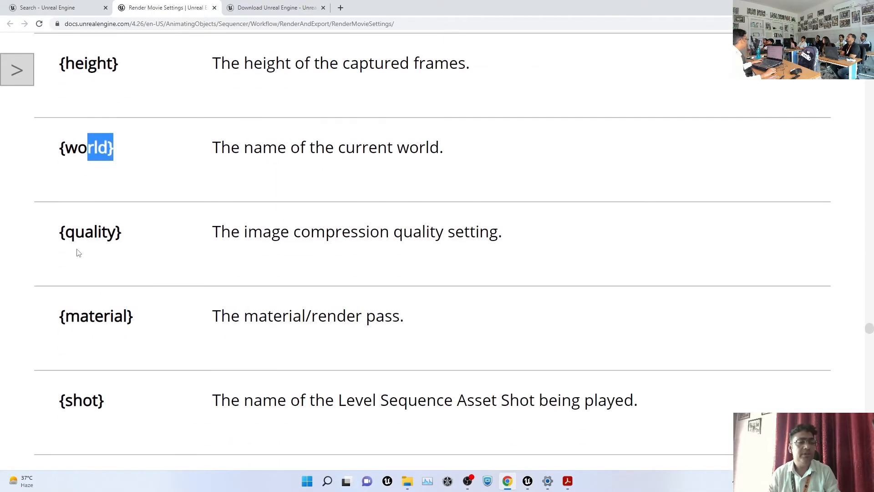
drag(94, 234, 165, 241)
drag(105, 315, 276, 318)
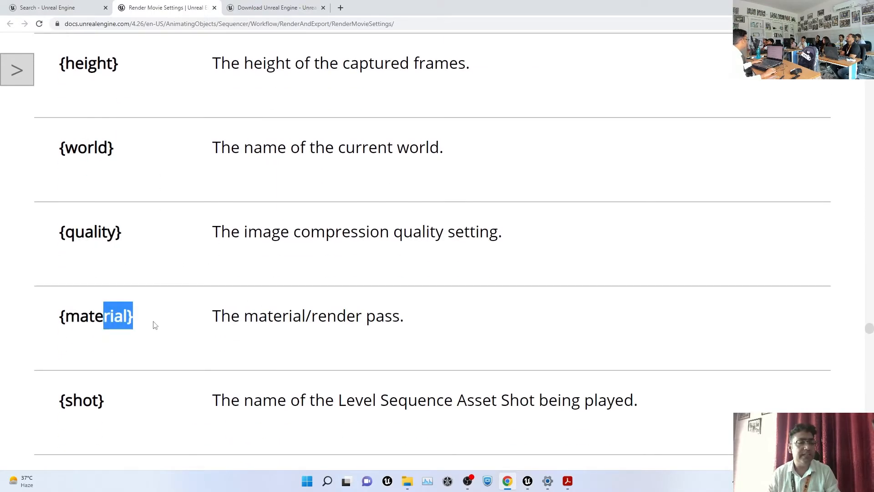
drag(140, 325, 63, 316)
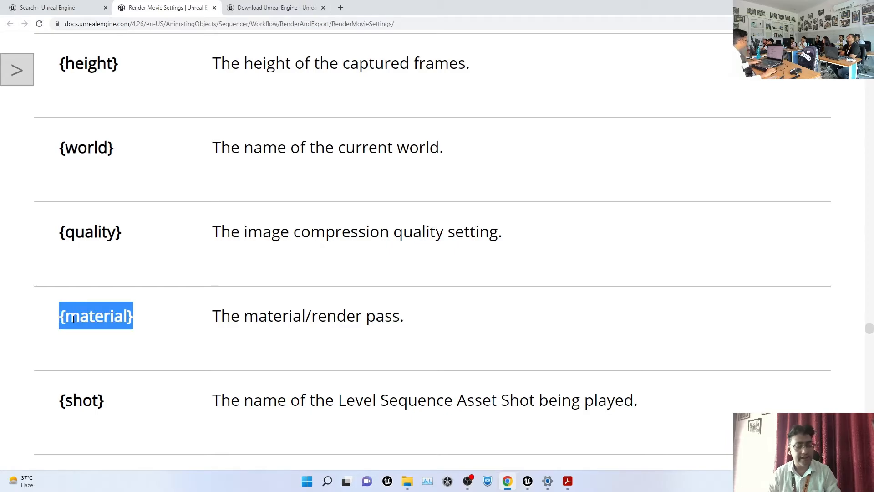
key(alt+Tab)
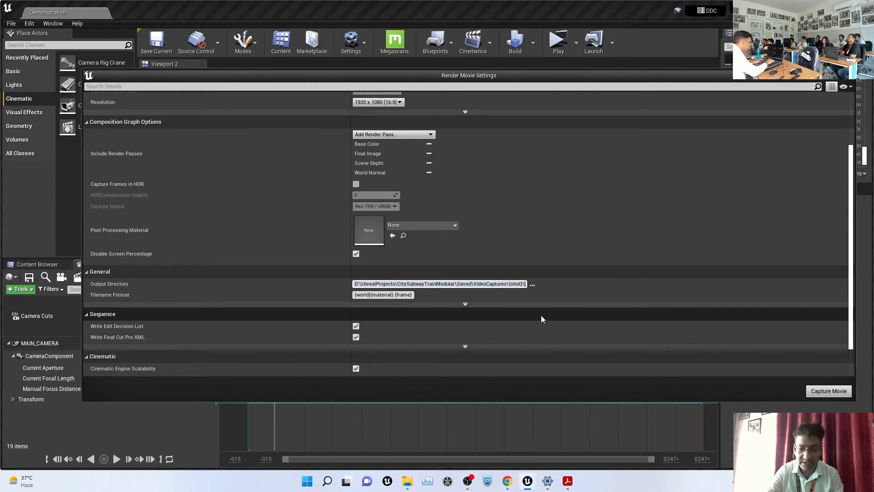
Paste the {material} token into the output path so it ends in {shot}\{material}
text({)
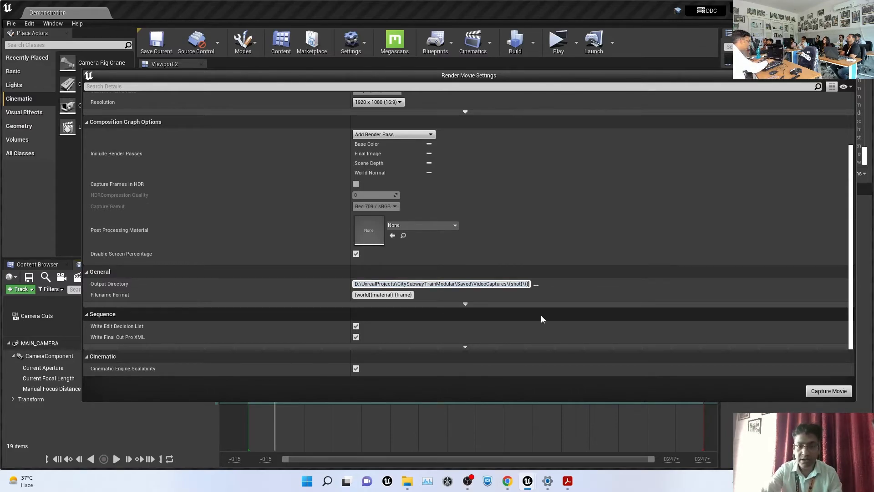
key(BackSpace)
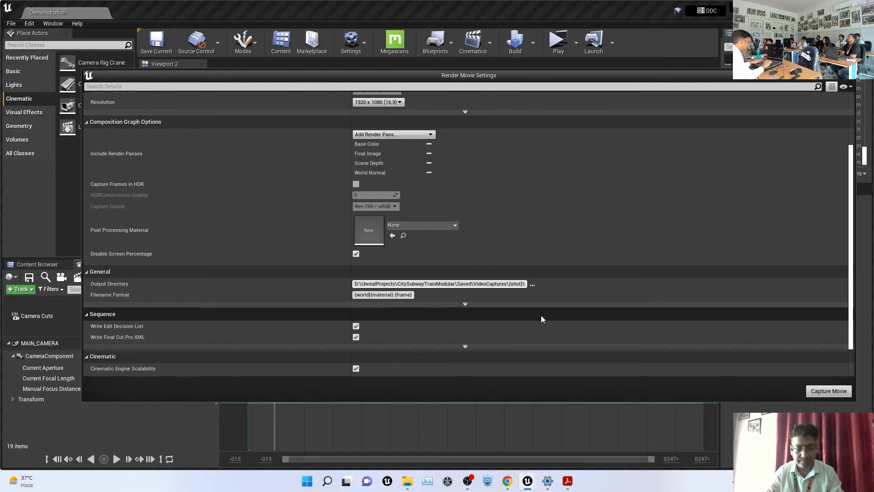
text({material})
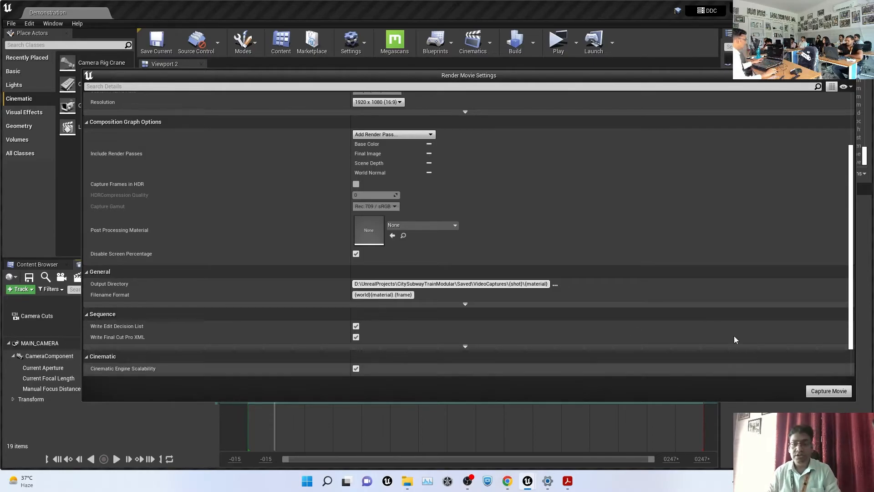
Start the movie capture and bring up the VideoCaptures folder in File Explorer
click(827, 392)
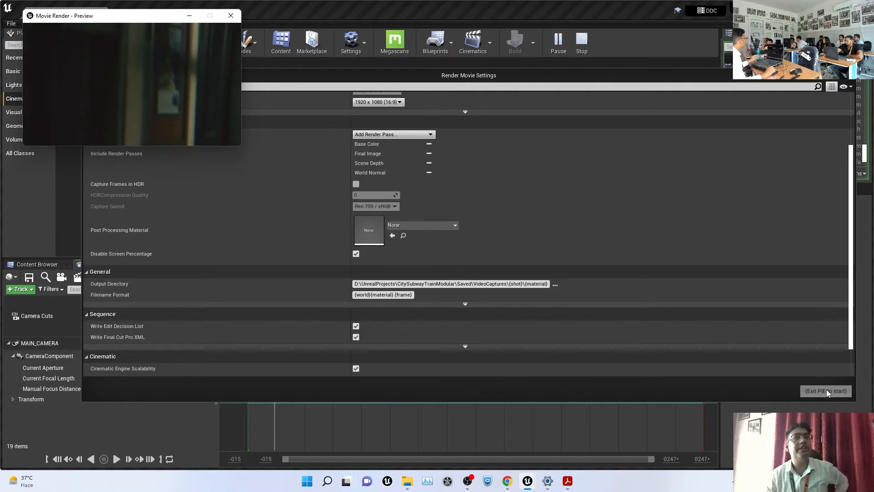
mouse_move(407, 480)
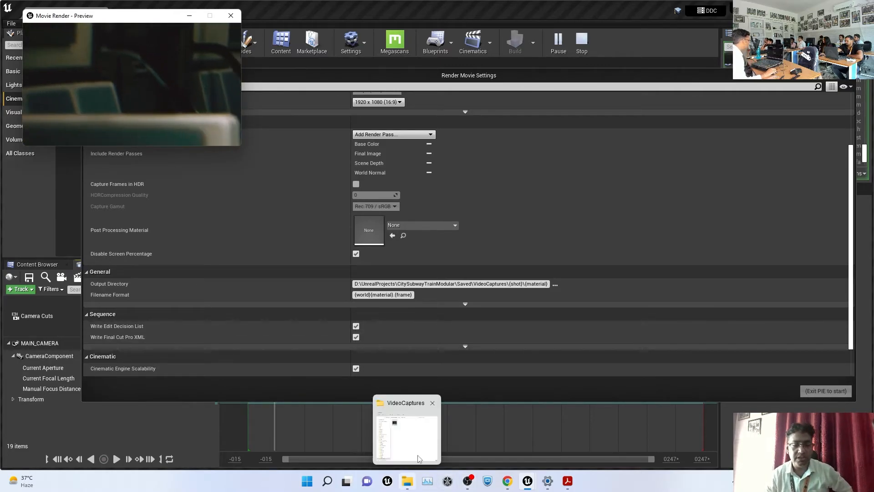
click(413, 435)
click(523, 204)
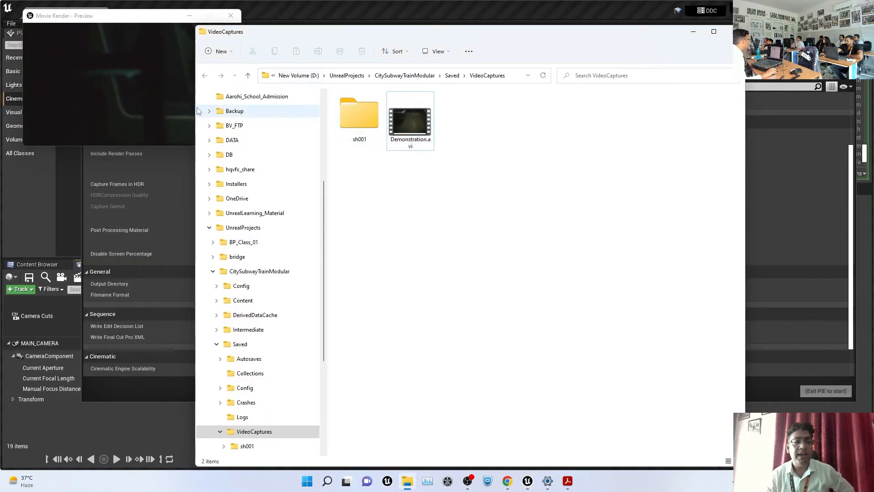
Open the sh001 FinalImage folder and preview frame 0179 in the image viewer
scroll(209, 151, up, 2)
click(204, 155)
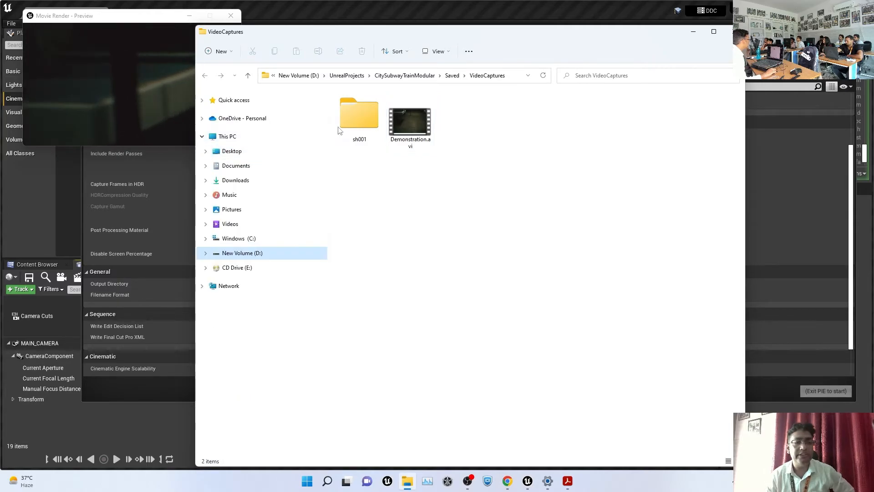
click(366, 114)
double_click(366, 114)
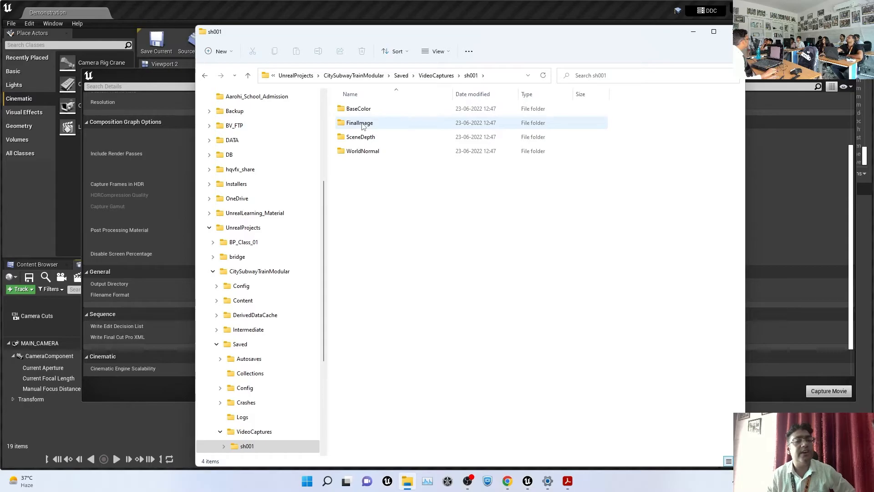
double_click(360, 123)
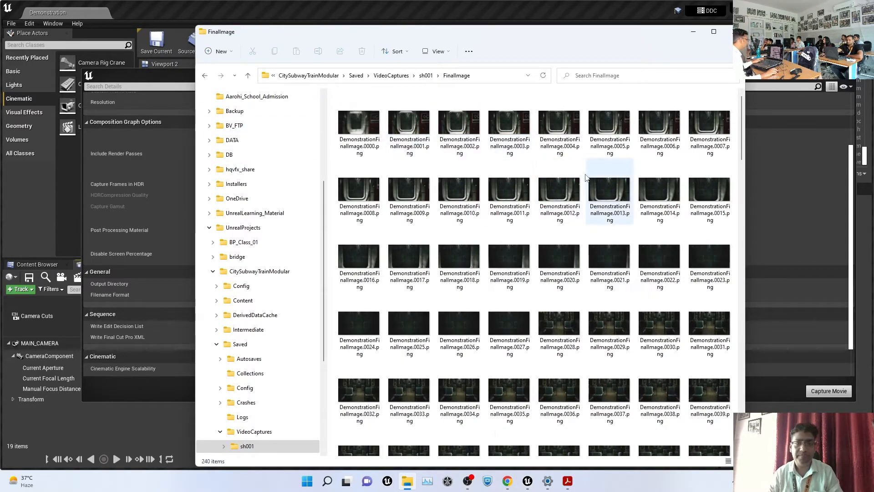
scroll(524, 228, down, 15)
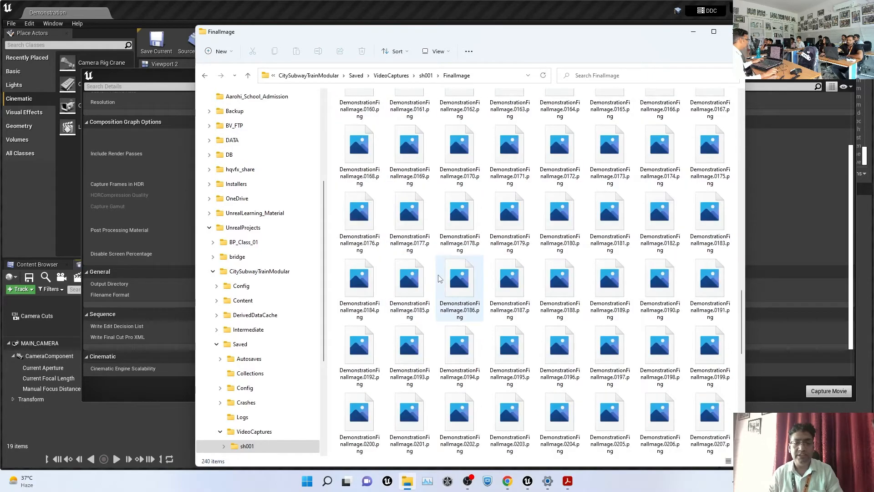
double_click(521, 228)
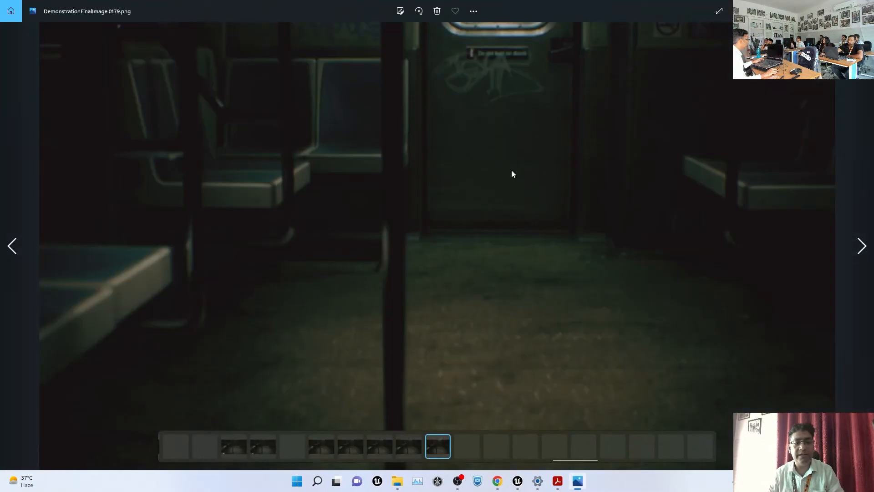
key(alt+F4)
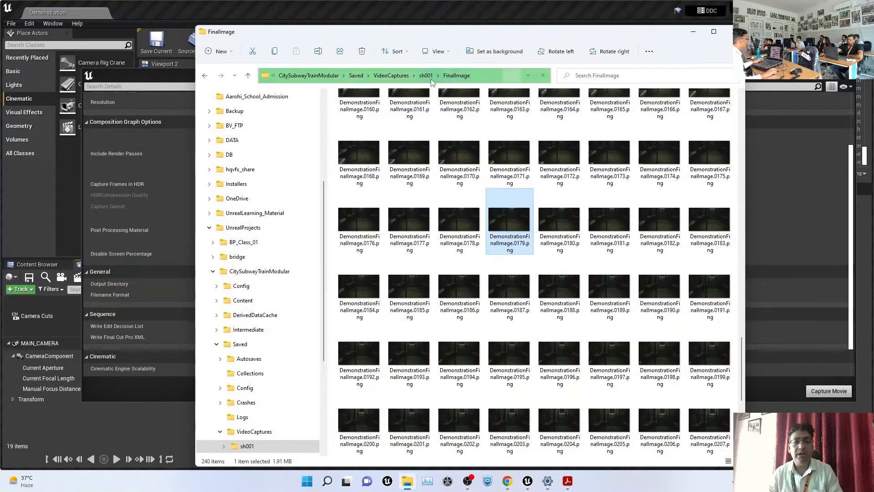
click(429, 78)
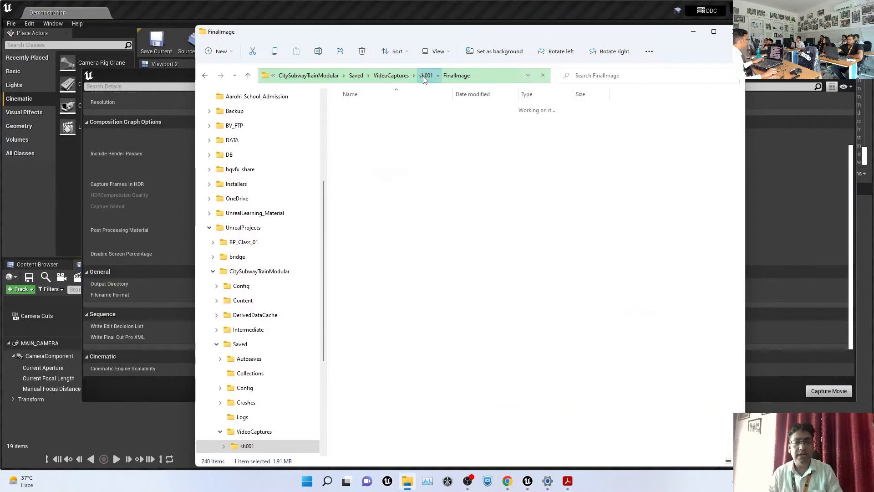
Launch DJV and load the 240-frame SceneDepth PNG sequence into it
click(448, 481)
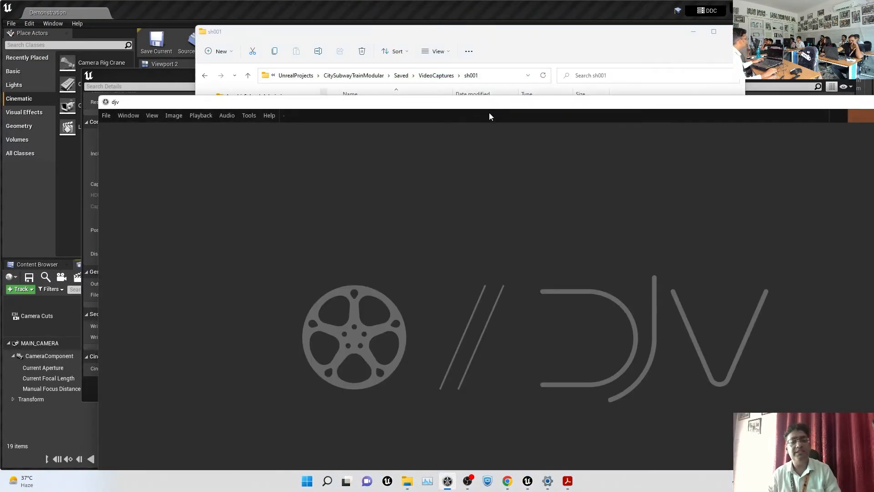
drag(510, 107, 402, 169)
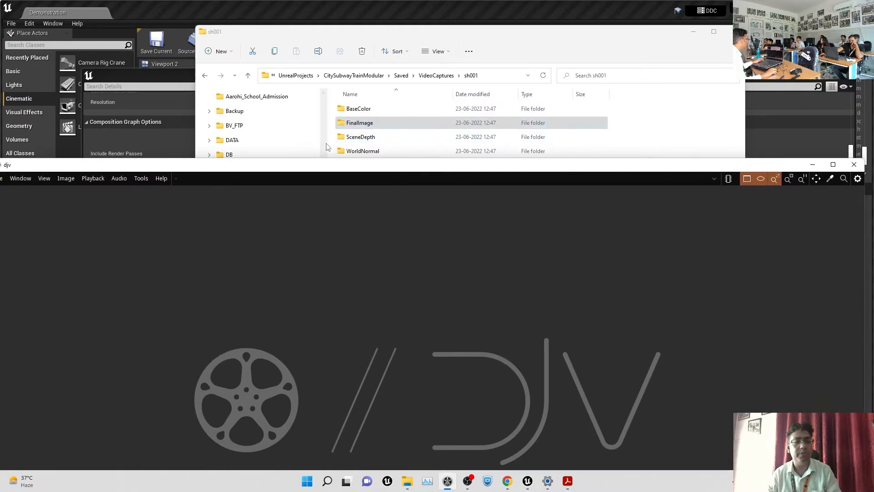
drag(360, 123, 477, 304)
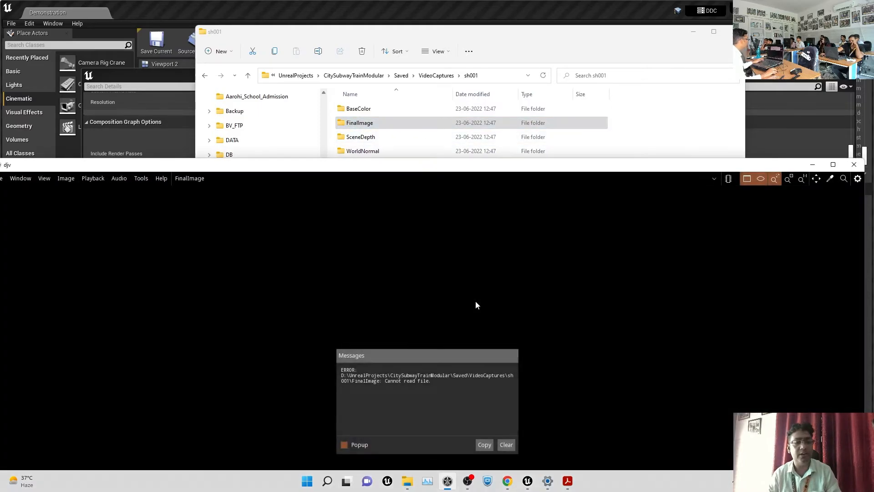
click(505, 444)
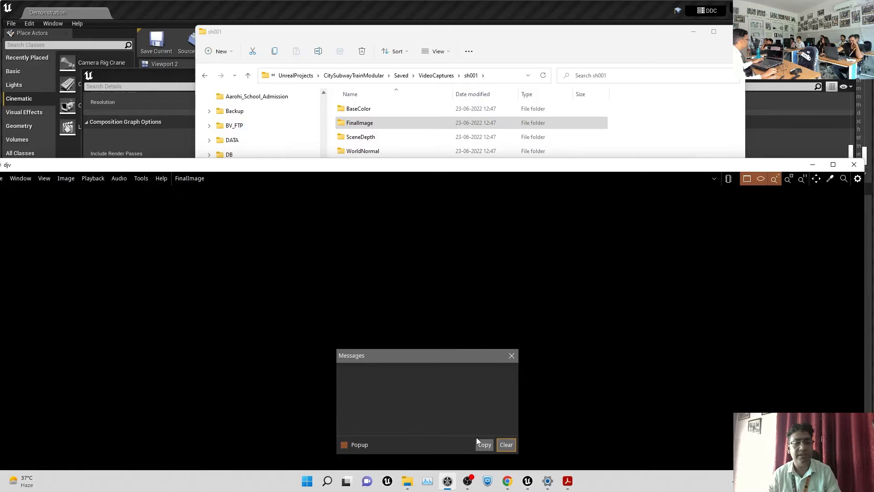
click(512, 356)
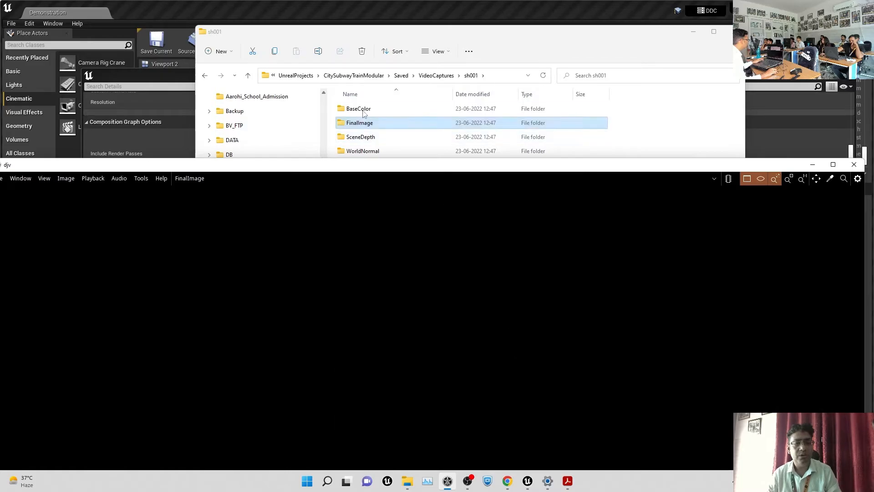
click(367, 141)
double_click(369, 144)
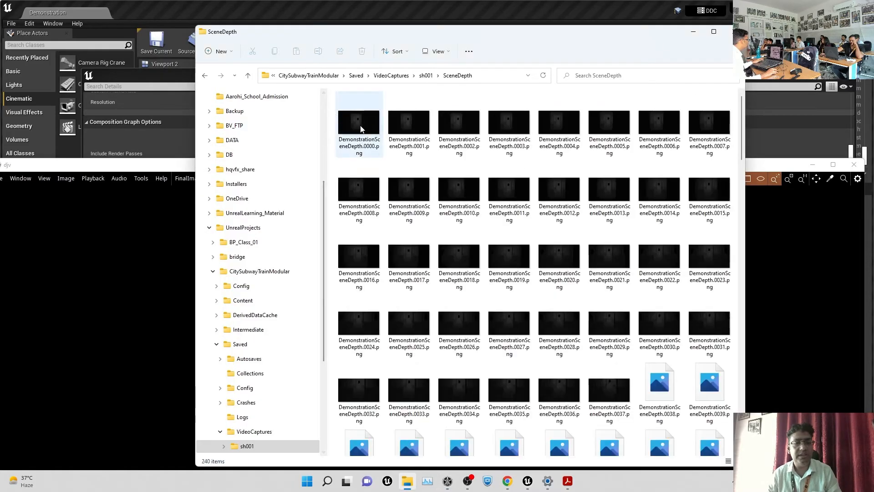
drag(360, 128, 87, 323)
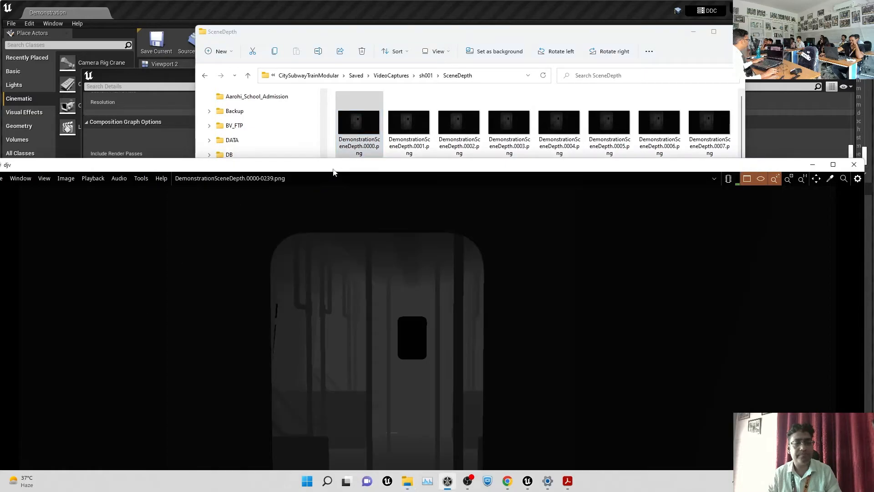
double_click(344, 164)
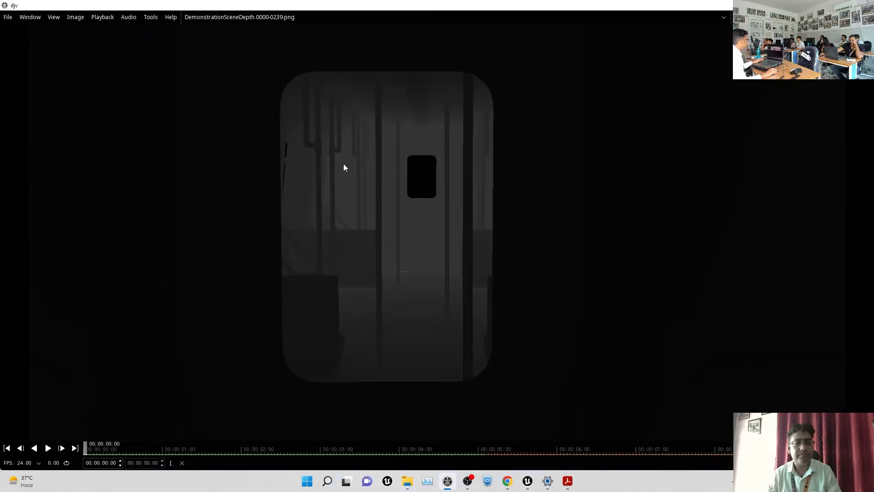
Scrub the SceneDepth sequence in DJV and raise the Levels gamma to 2.69
drag(99, 453, 1, 433)
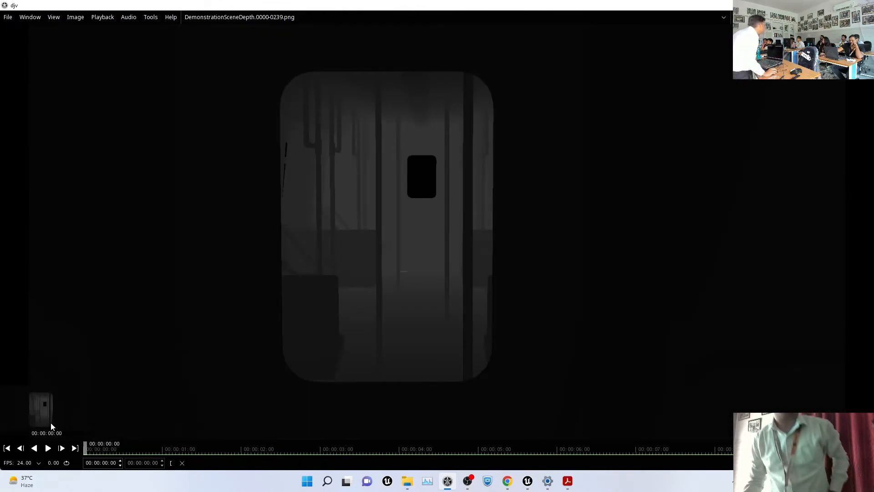
drag(75, 414, 133, 415)
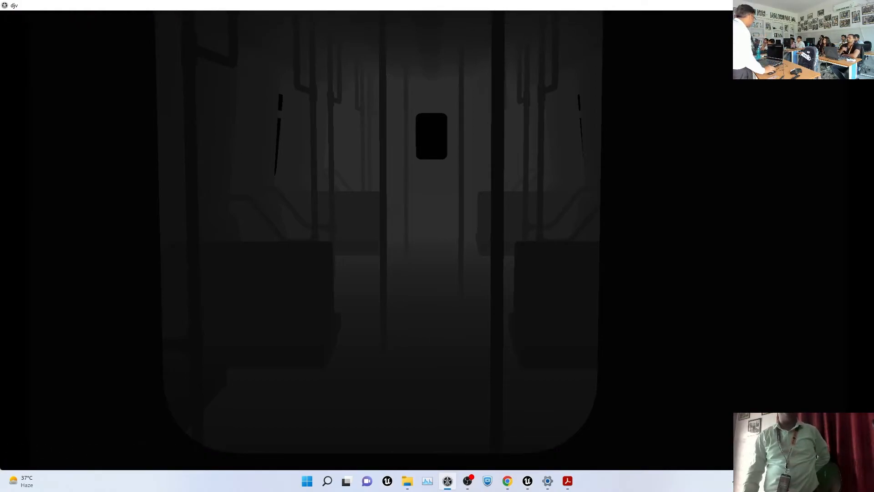
click(82, 17)
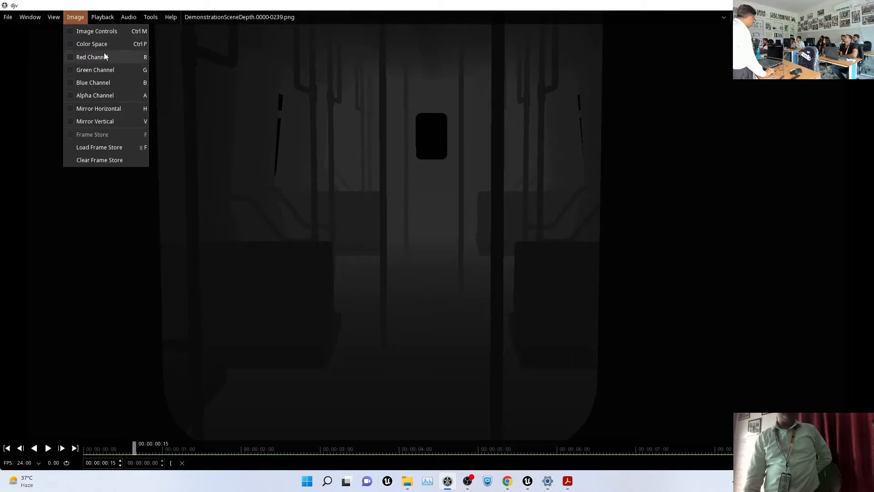
click(109, 30)
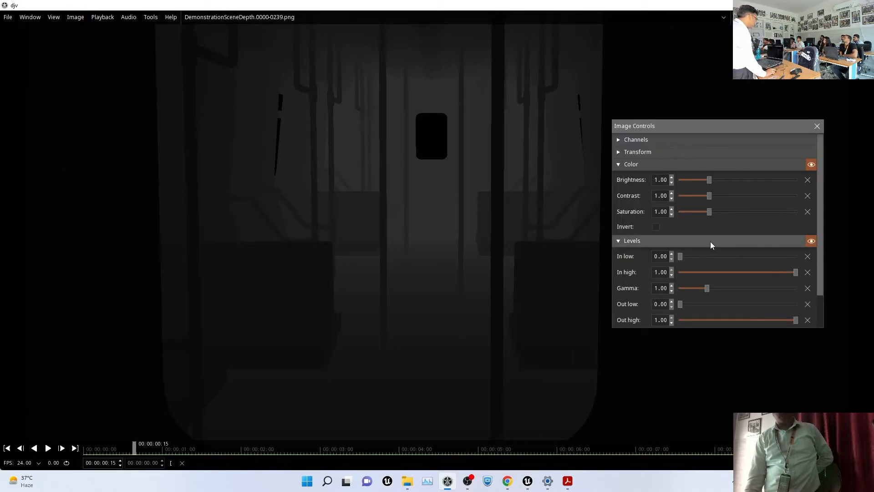
drag(706, 290, 758, 296)
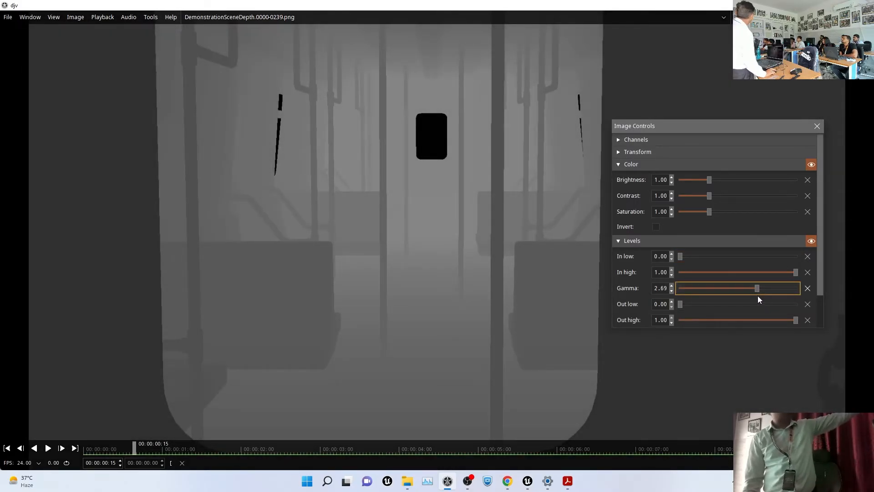
drag(333, 446, 1, 336)
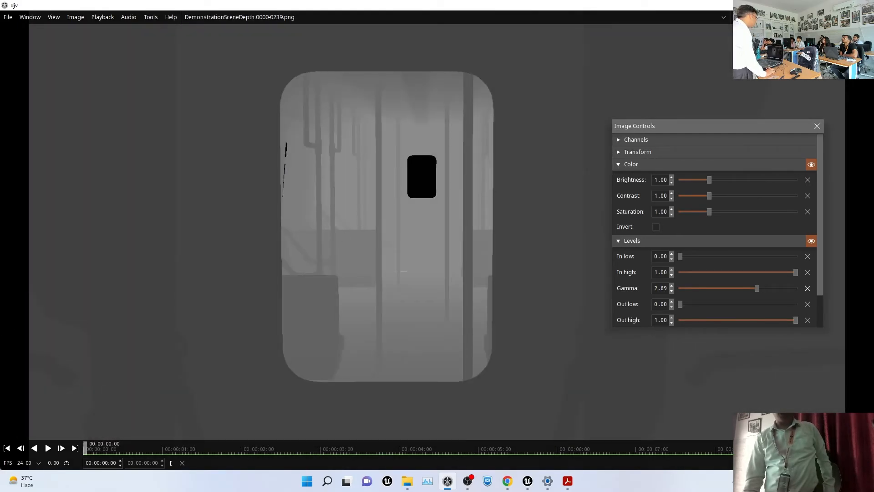
drag(690, 5, 808, 240)
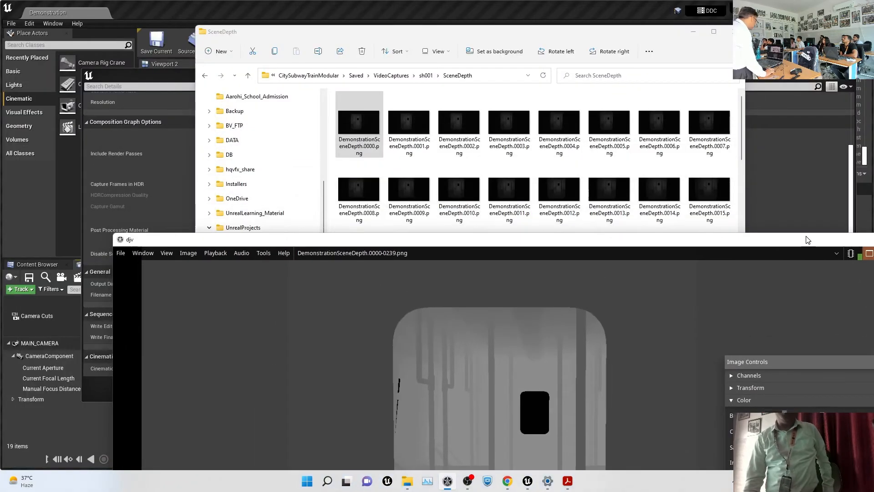
Load the WorldNormal frame sequence into DJV and scrub through it
click(427, 76)
double_click(363, 152)
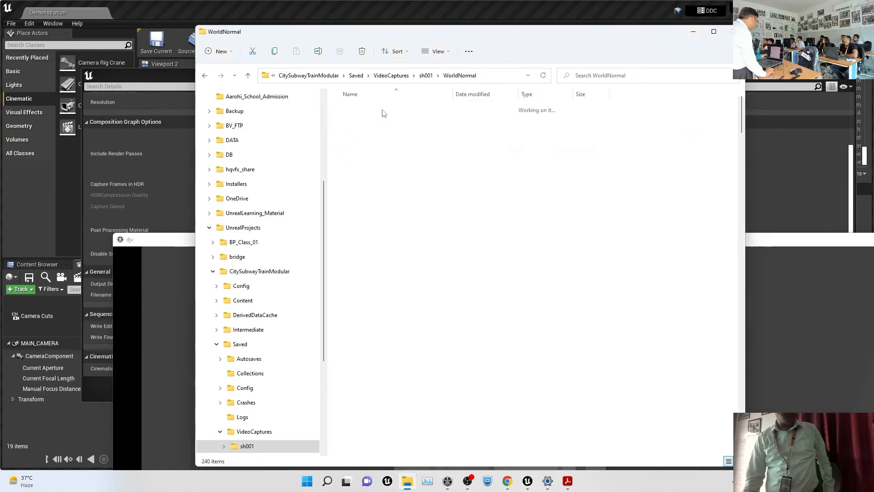
drag(165, 280, 163, 282)
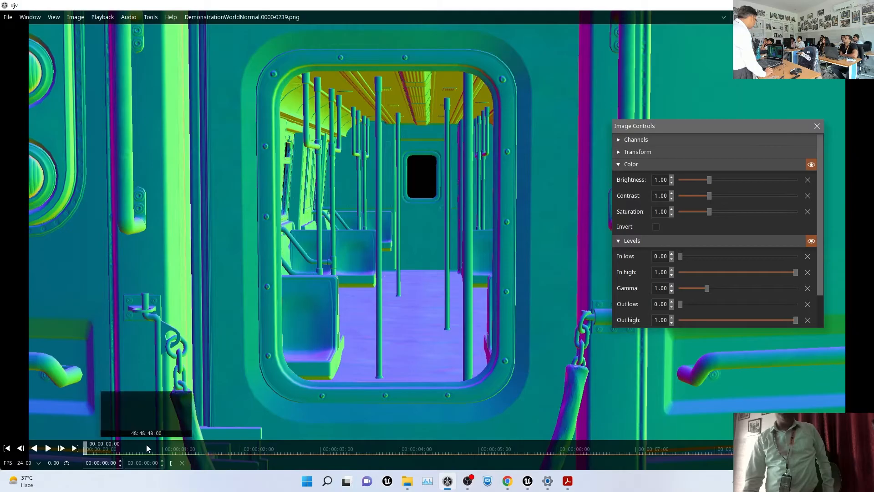
drag(146, 444, 63, 404)
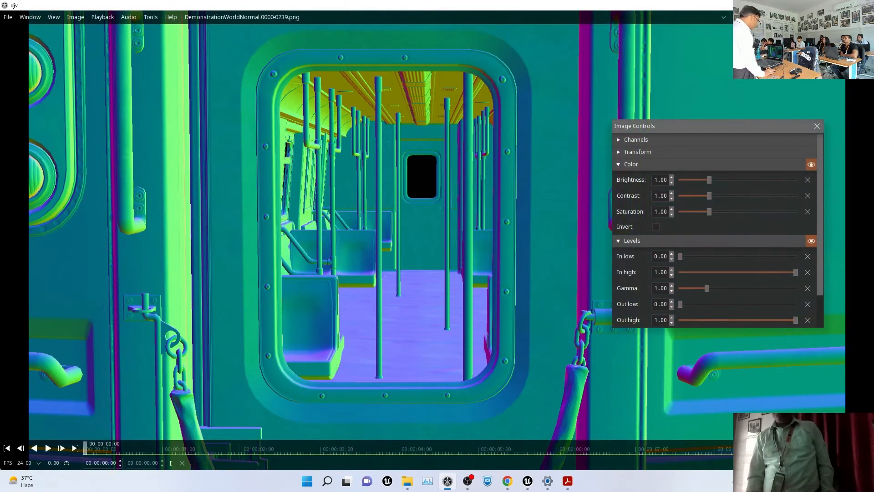
double_click(440, 5)
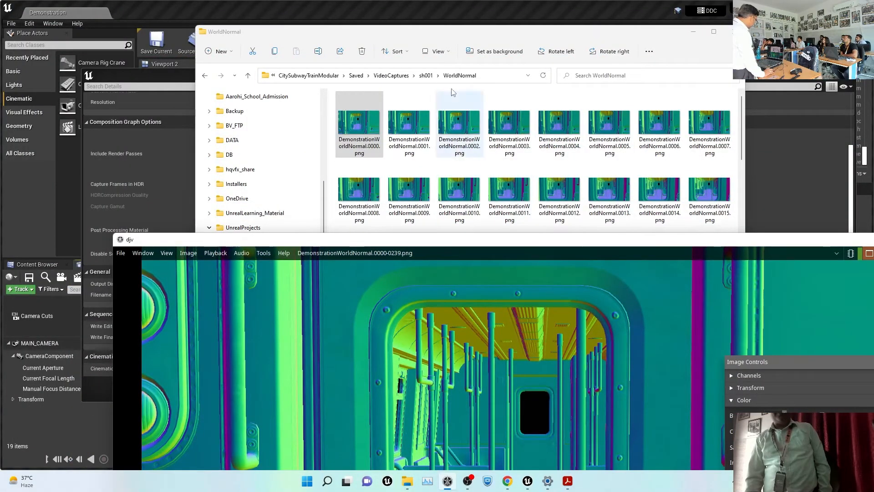
Load and scrub the BaseColor sequence in DJV, then close Image Controls
click(425, 77)
double_click(357, 107)
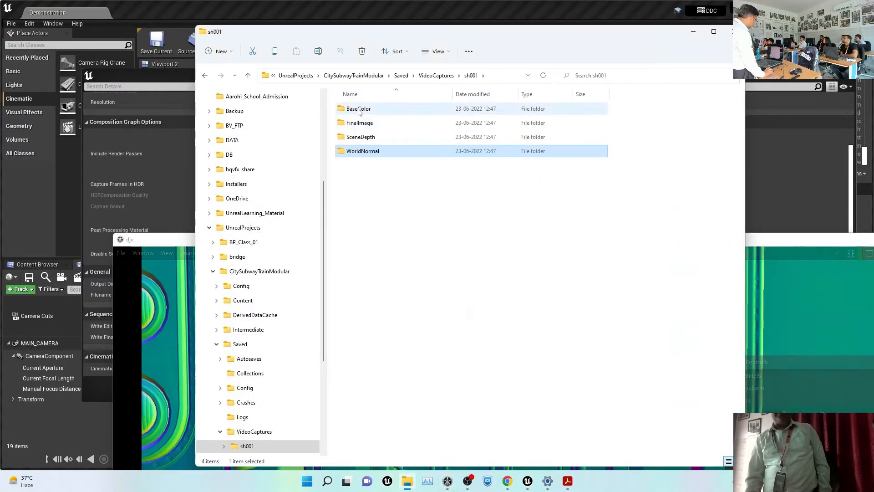
drag(356, 113, 147, 348)
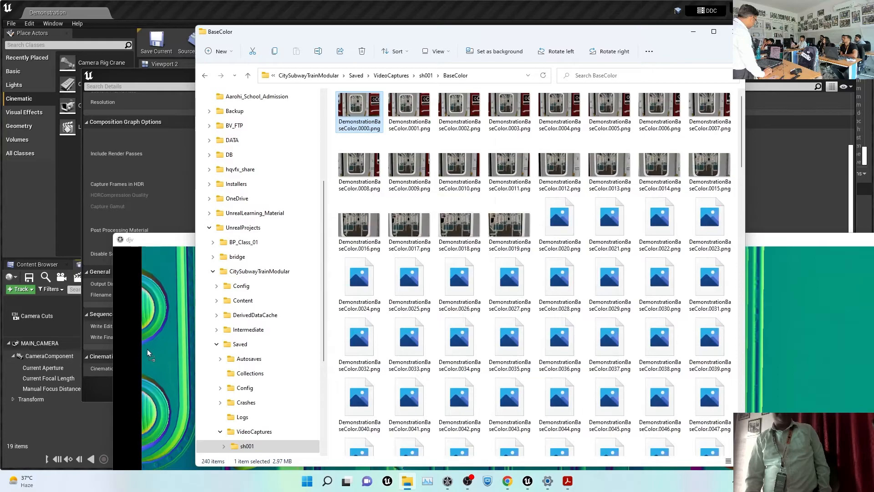
double_click(168, 240)
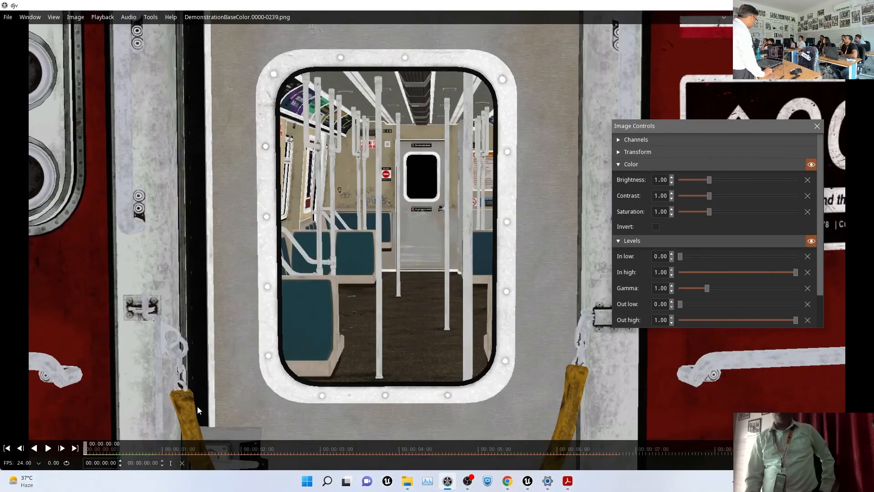
drag(159, 451, 124, 438)
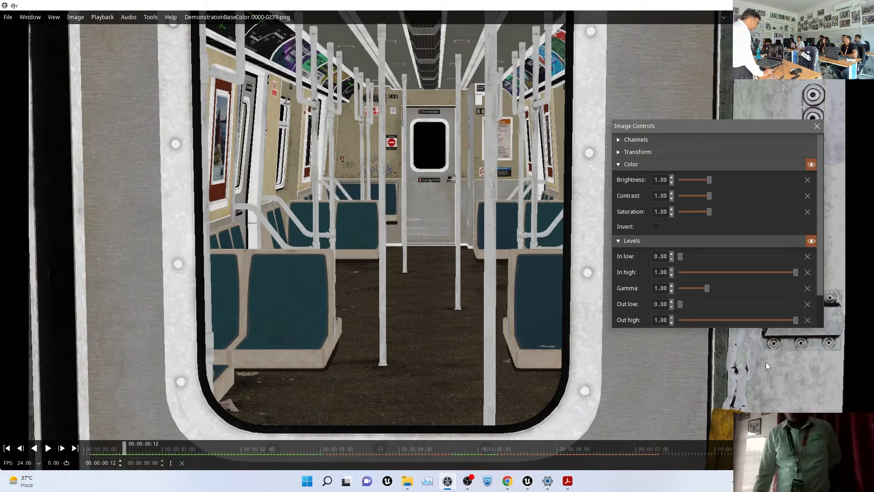
click(817, 125)
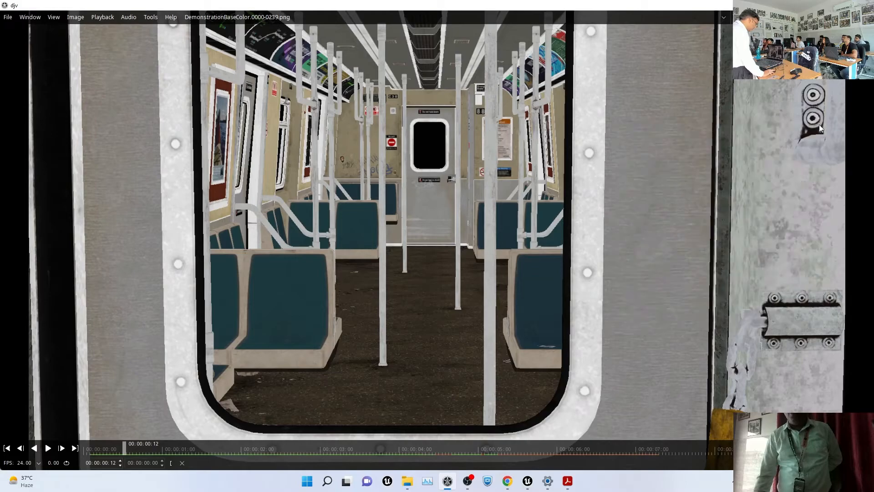
click(403, 482)
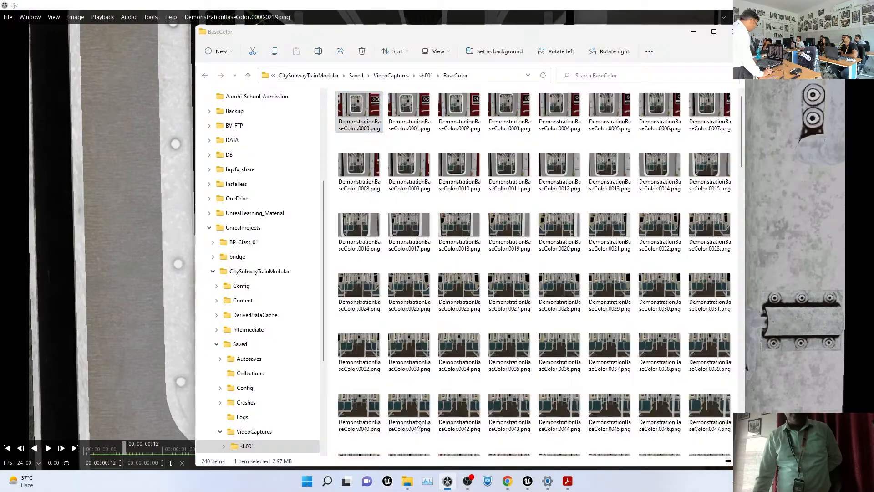
Load the FinalImage sequence into DJV and play it through once
click(426, 76)
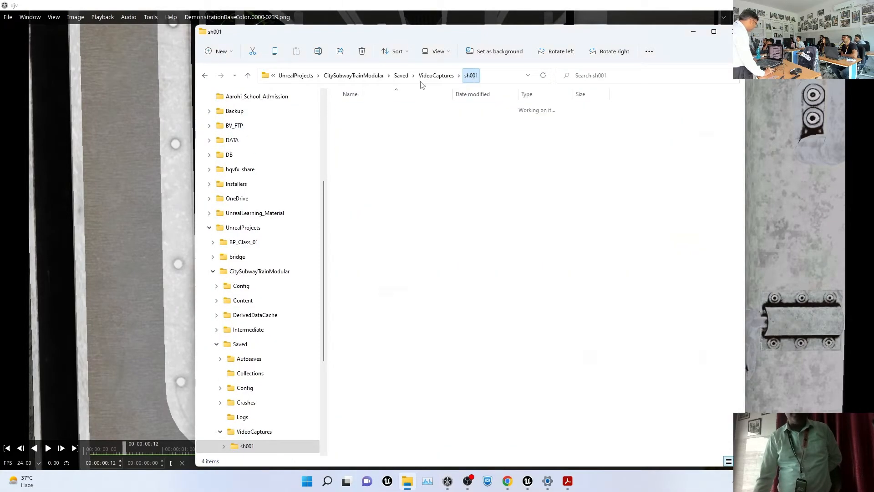
double_click(359, 123)
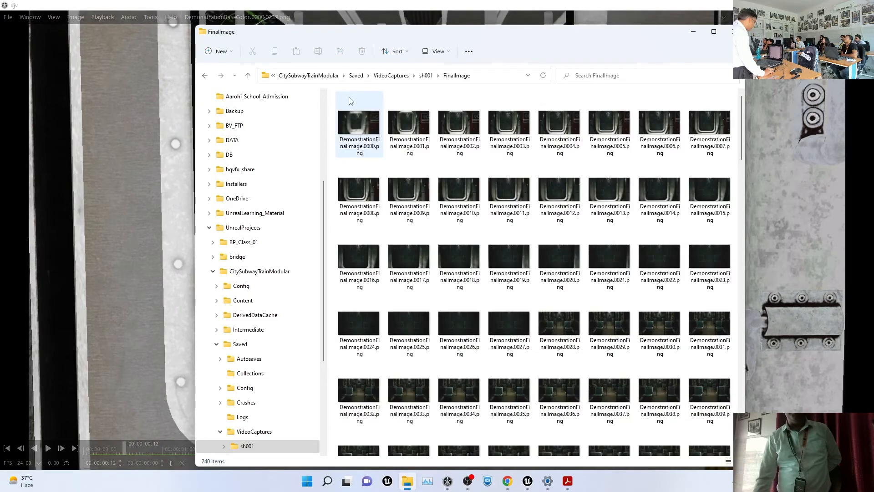
drag(763, 106, 763, 105)
click(808, 226)
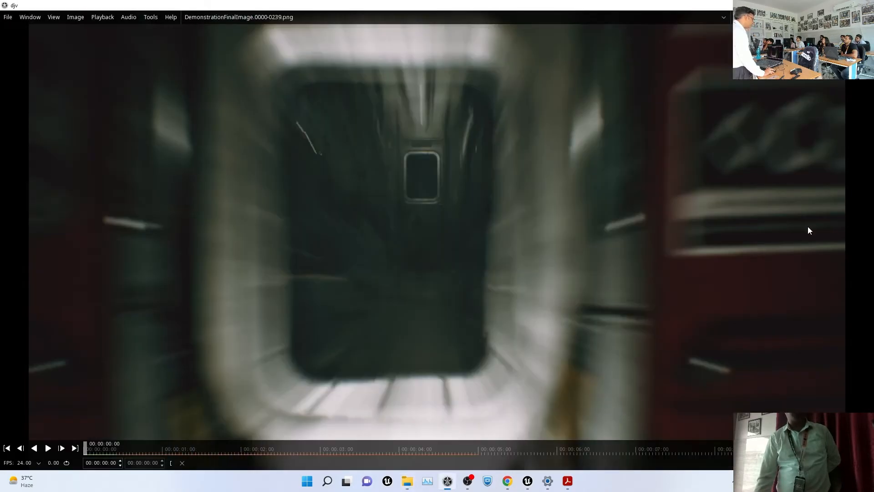
key(space)
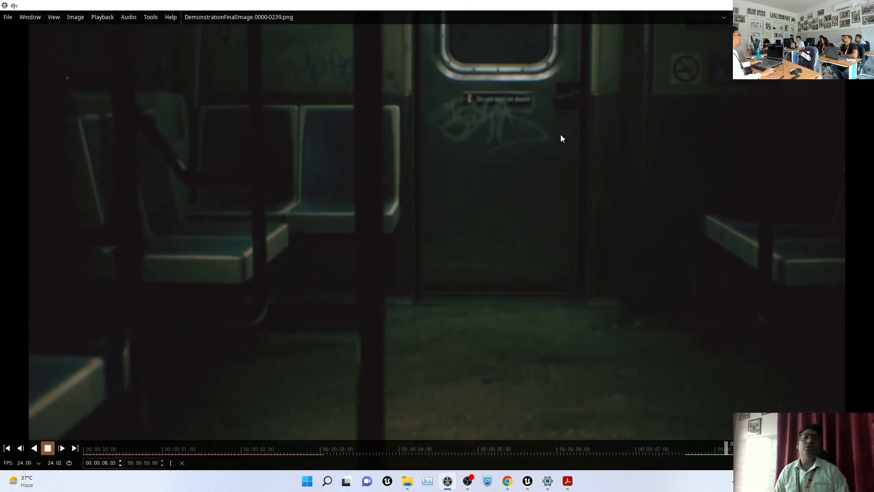
key(space)
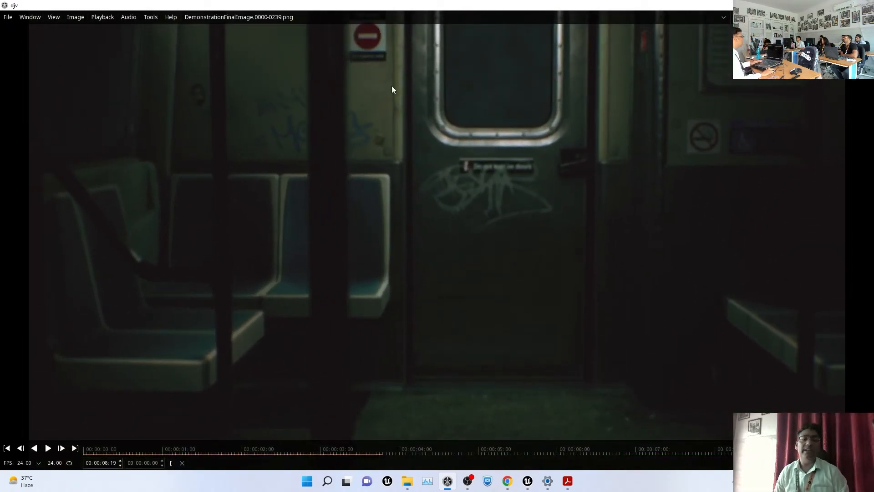
Set FinalImage brightness 2.06, contrast 1.24, saturation 0.88 in Image Controls, checking a frame
click(75, 17)
click(75, 16)
click(100, 32)
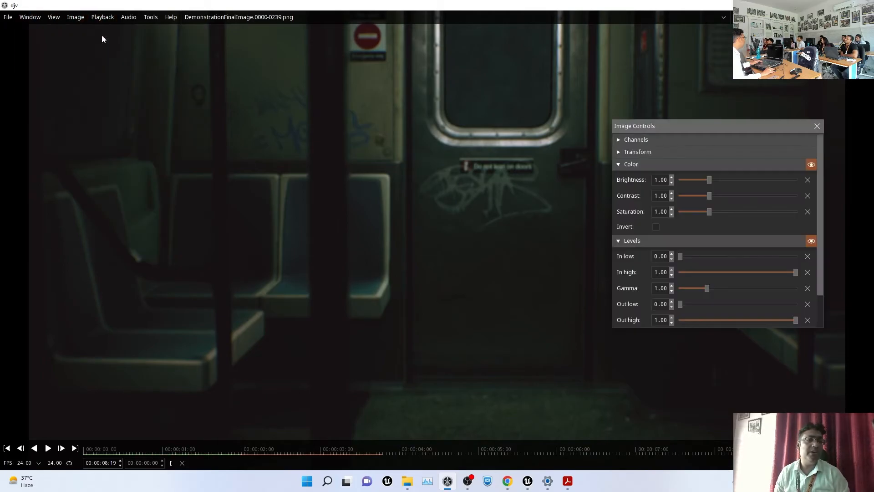
drag(710, 180, 706, 218)
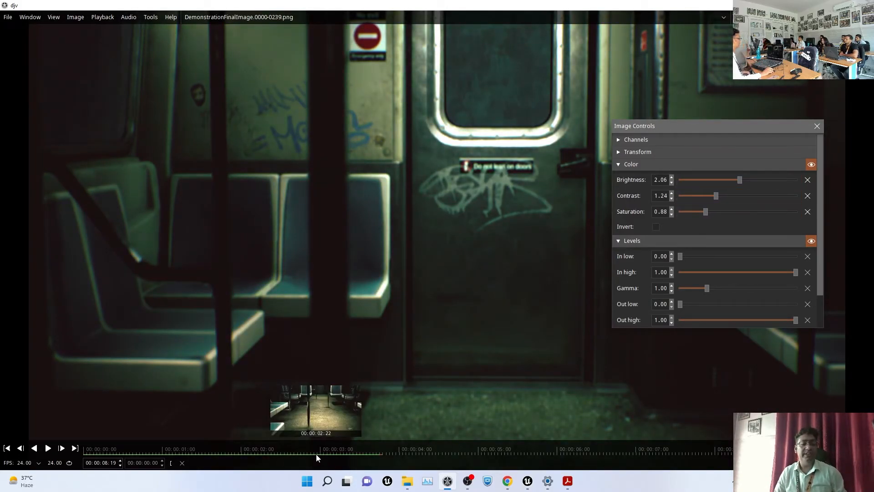
click(193, 451)
drag(192, 458, 164, 468)
click(817, 126)
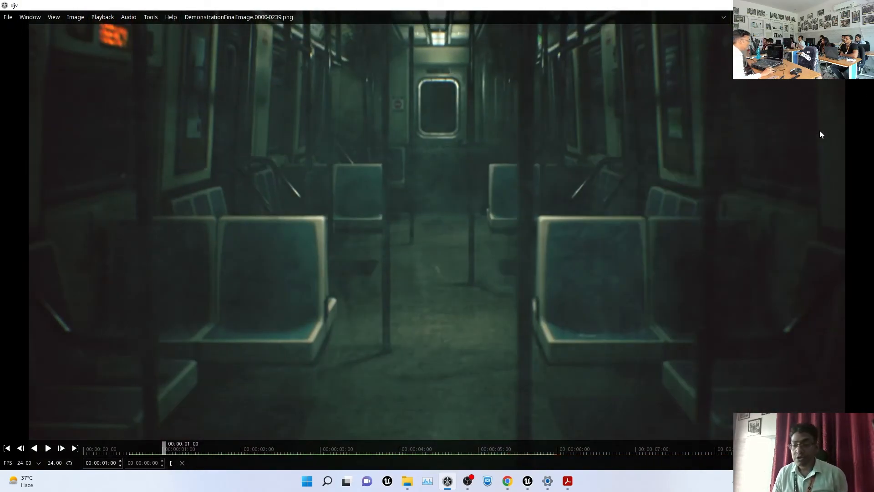
Close the folder and Render Movie Settings, enlarge the sh001 viewport, and show the class slides
click(448, 481)
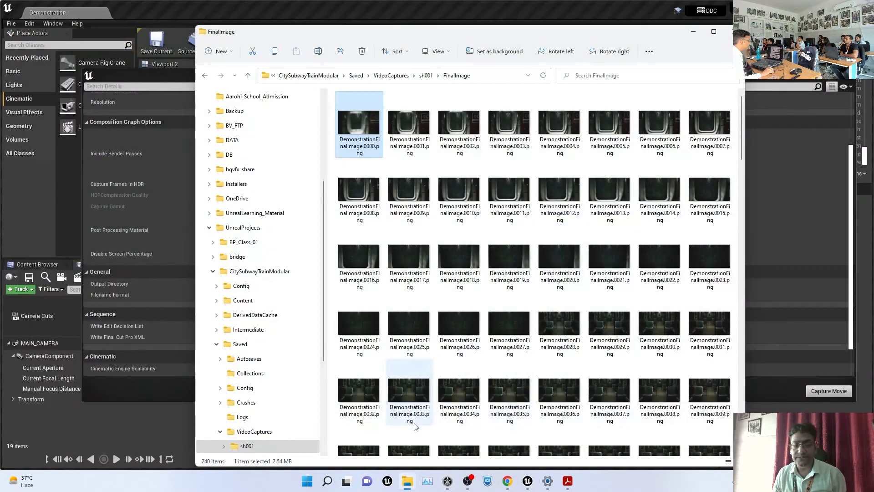
click(730, 32)
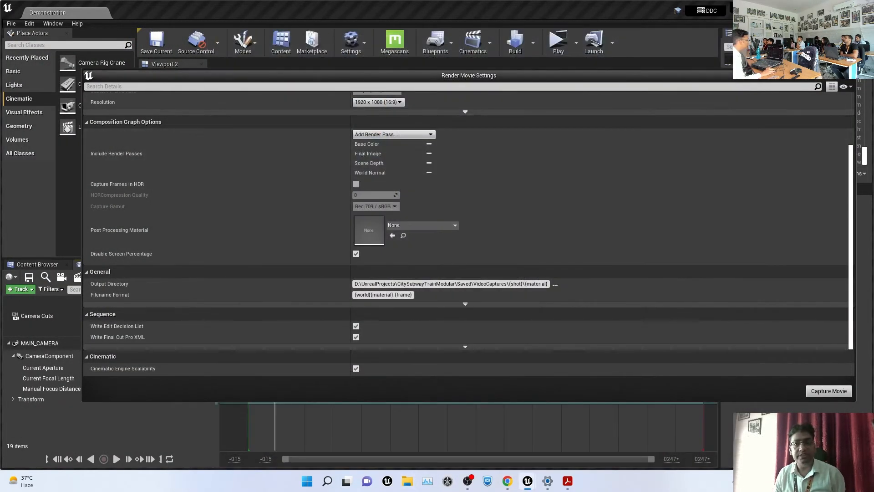
click(847, 74)
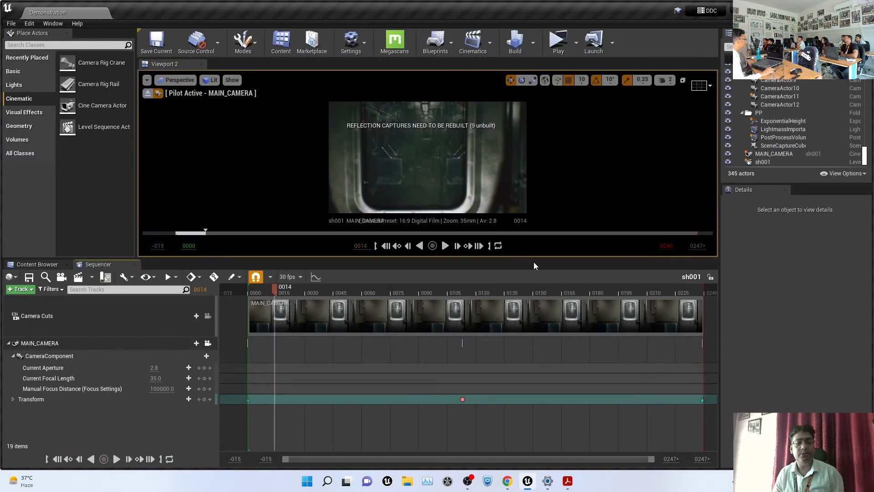
drag(534, 258, 534, 316)
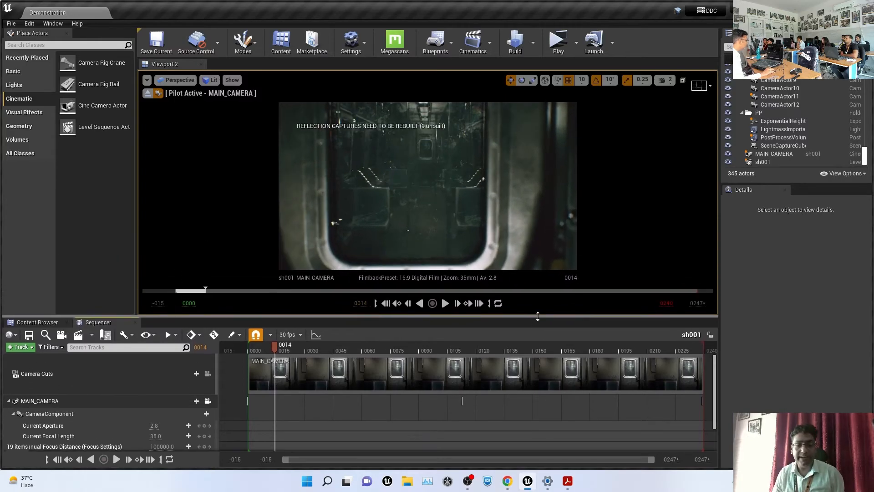
click(569, 482)
Page through the Class 1 slides to Lecture Goals and Outcomes (page 4), then return to Unreal
scroll(769, 326, down, 2)
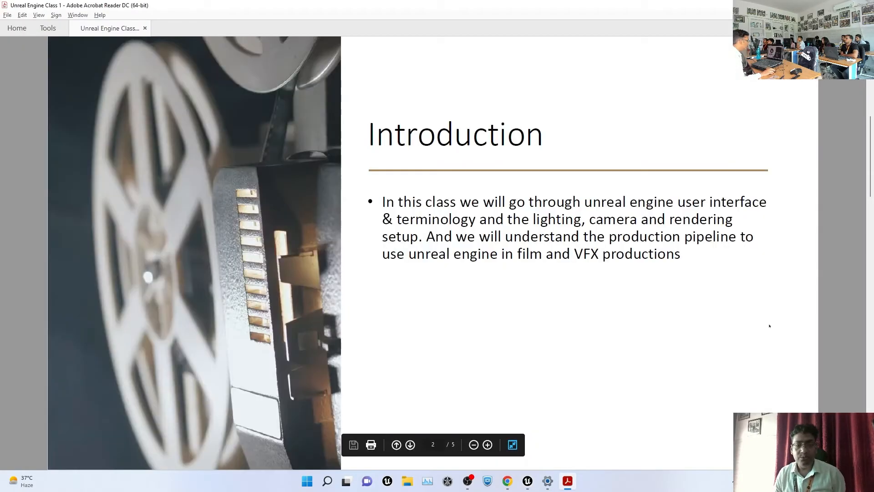
scroll(770, 325, down, 2)
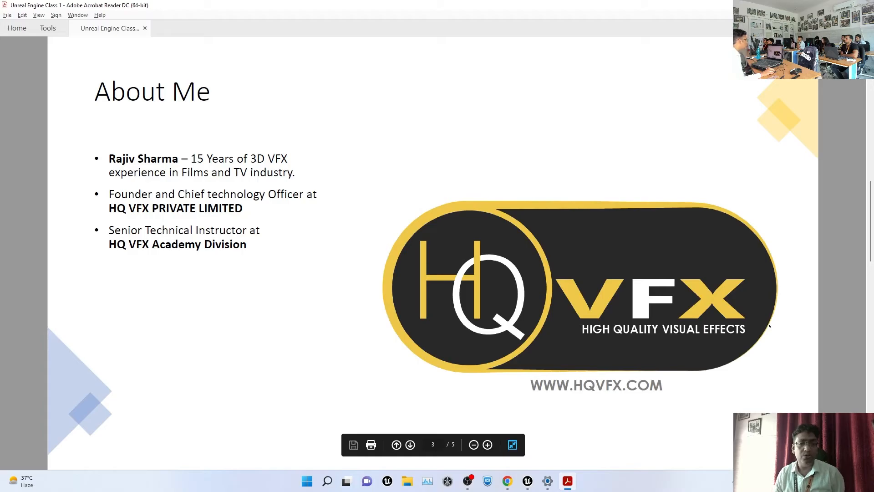
scroll(769, 326, down, 4)
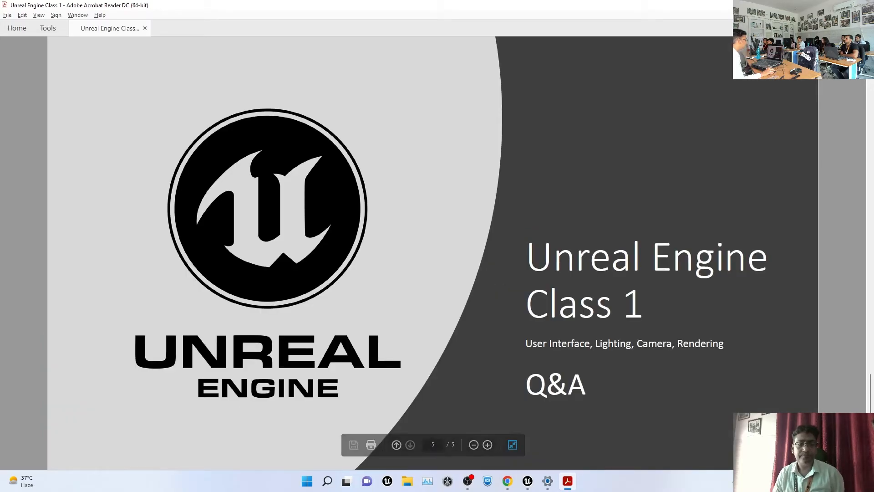
scroll(584, 313, up, 2)
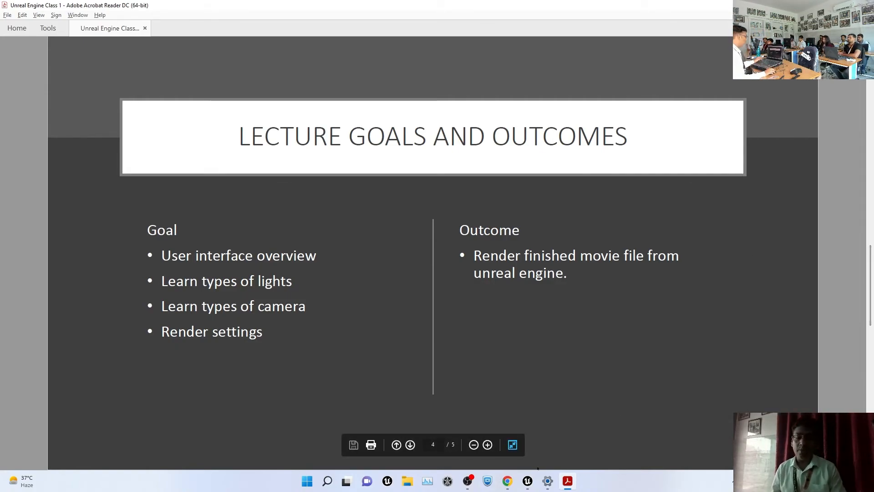
click(528, 483)
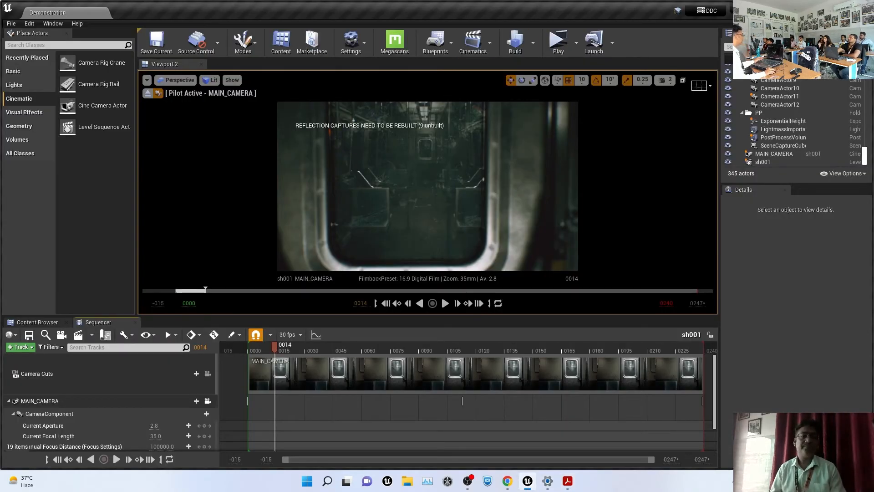
click(79, 337)
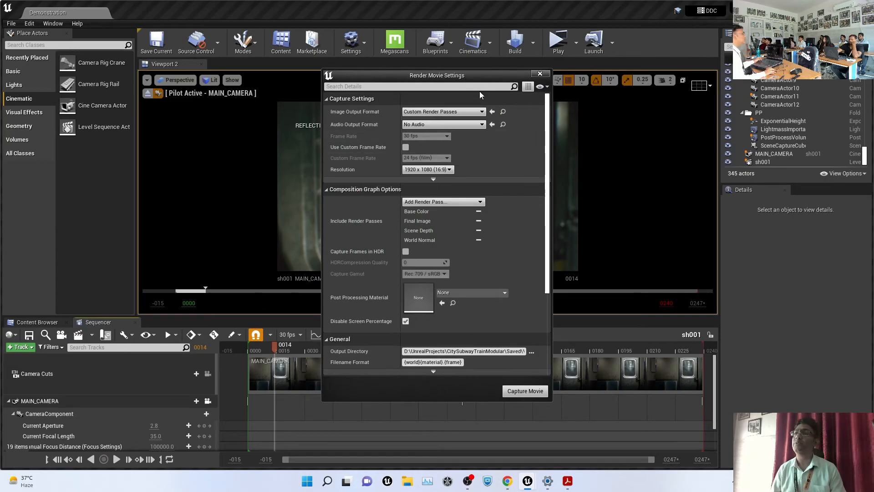
click(540, 75)
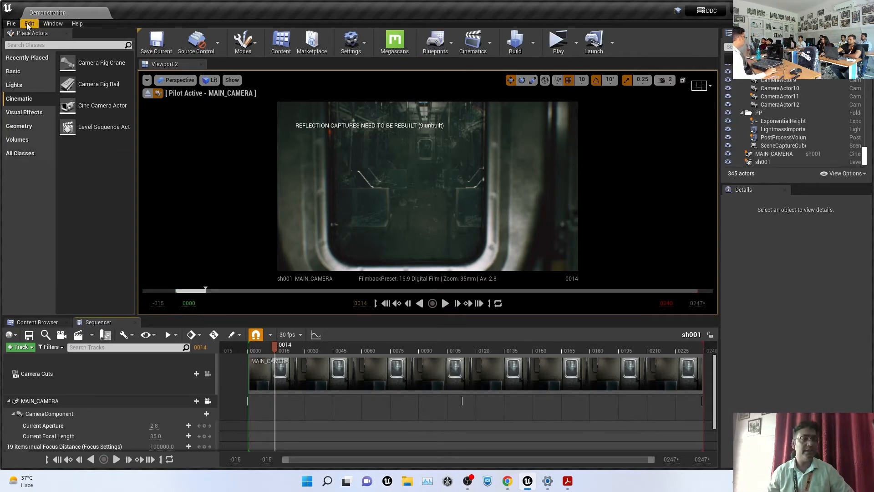
Enable the Movie Render Queue plugin via a 'render' plugin search, then switch back to the slides
click(10, 23)
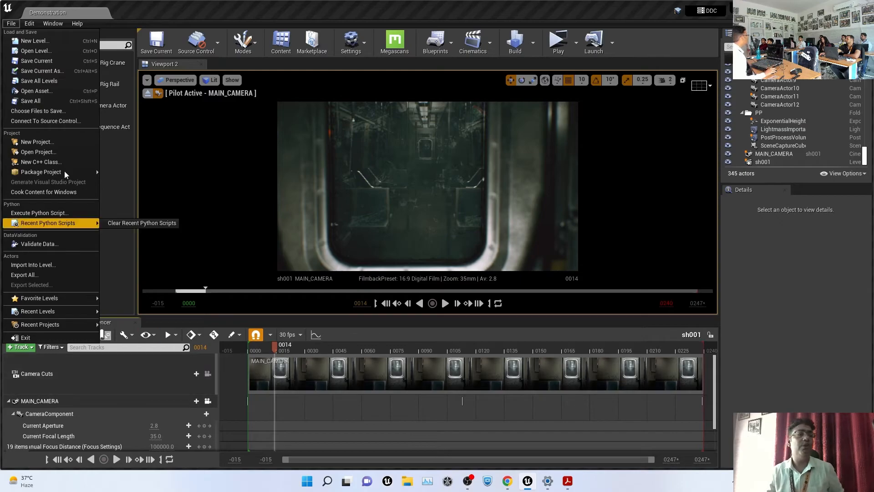
mouse_move(36, 26)
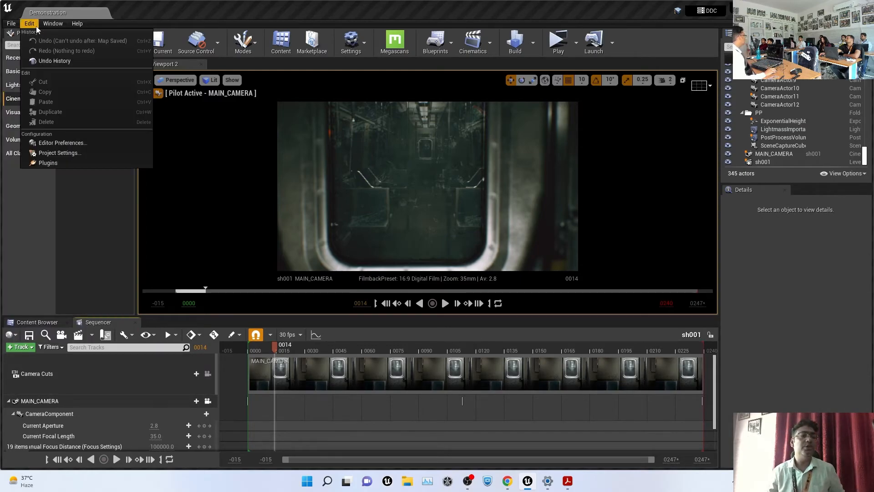
click(65, 162)
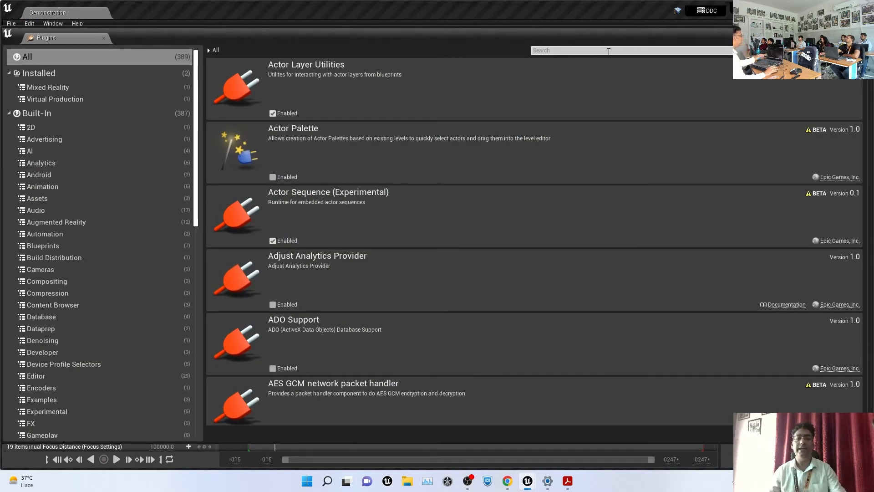
text(render)
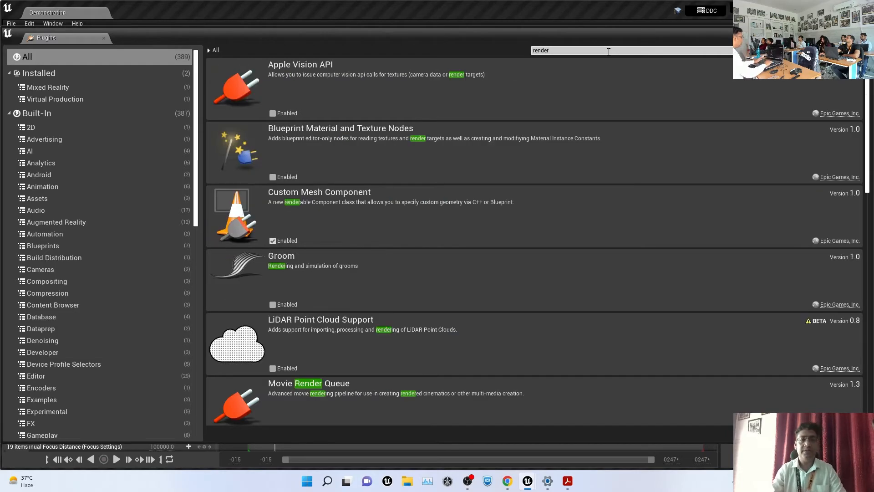
scroll(567, 327, down, 1)
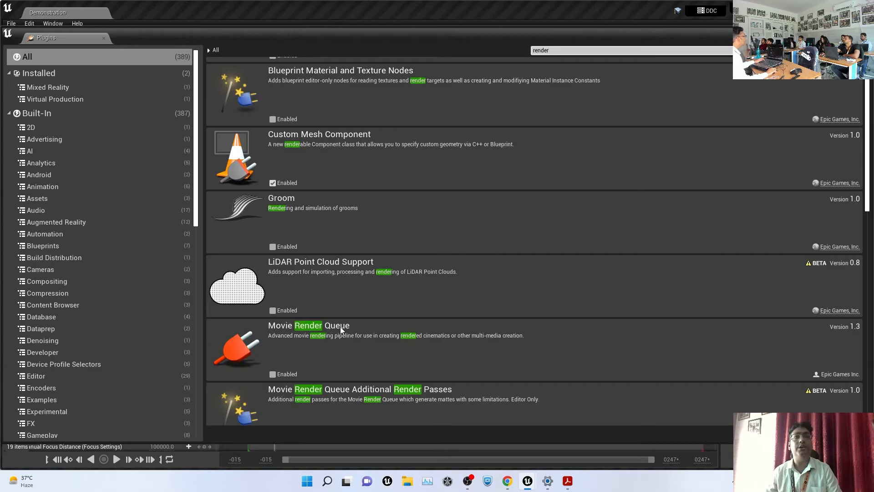
click(273, 374)
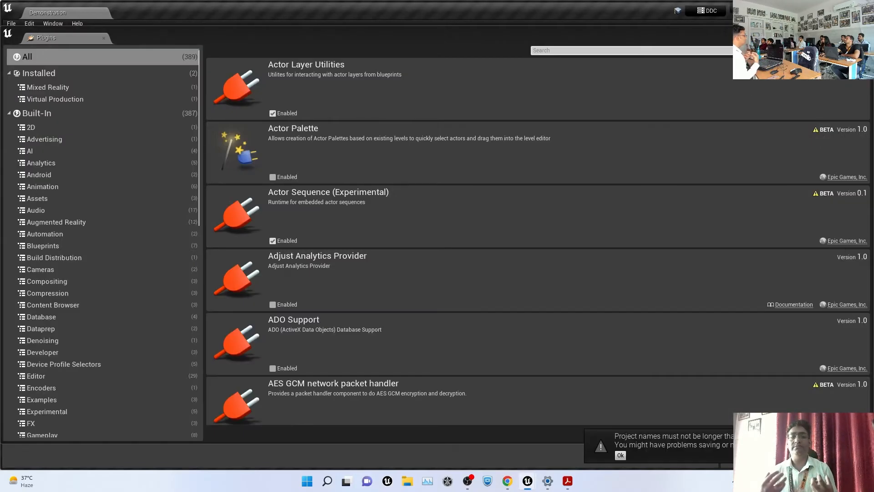
key(alt+Tab)
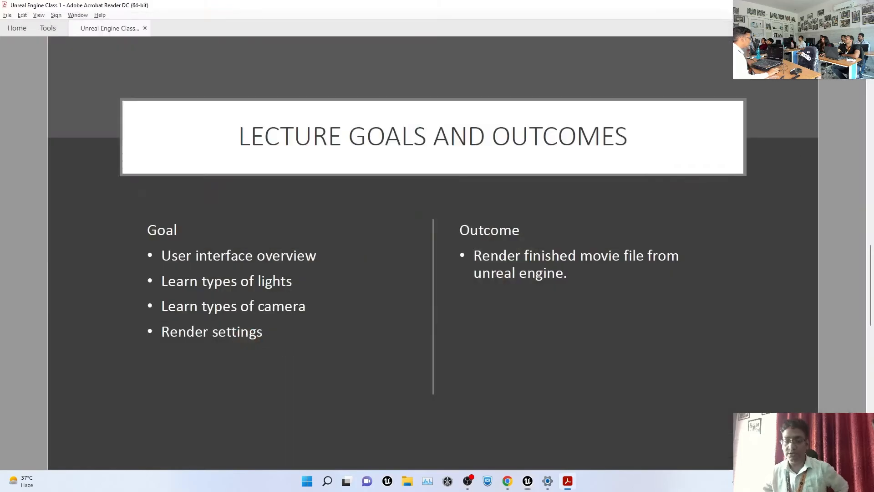
Relaunch Unreal Engine and open the CitySubwayTrainModular project from the Project Browser
click(528, 482)
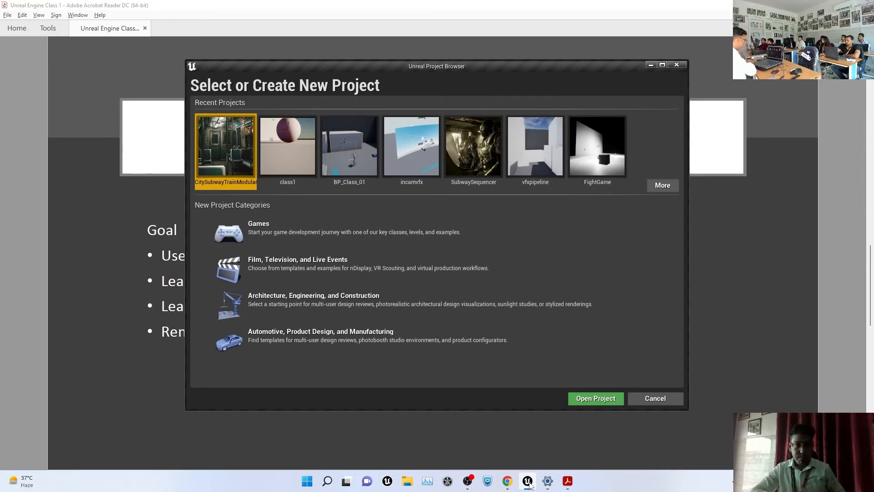
double_click(248, 145)
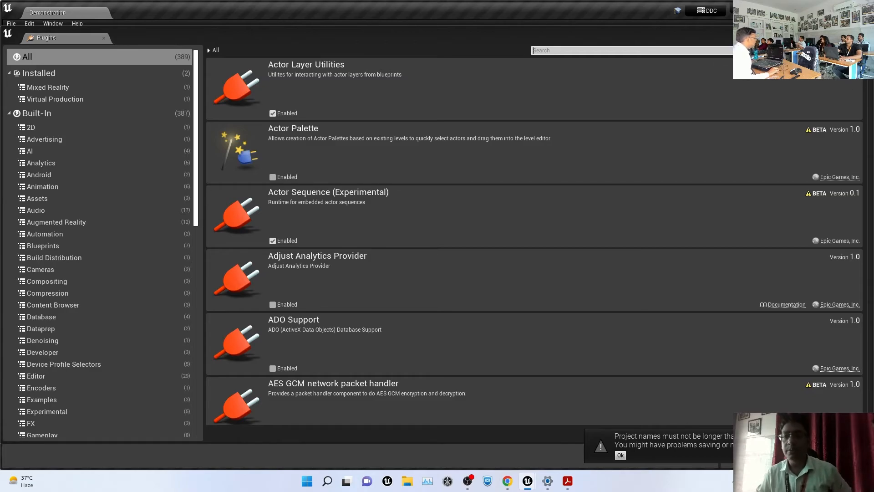
Close the Plugins window and dismiss the project-name warning
drag(531, 30, 439, 108)
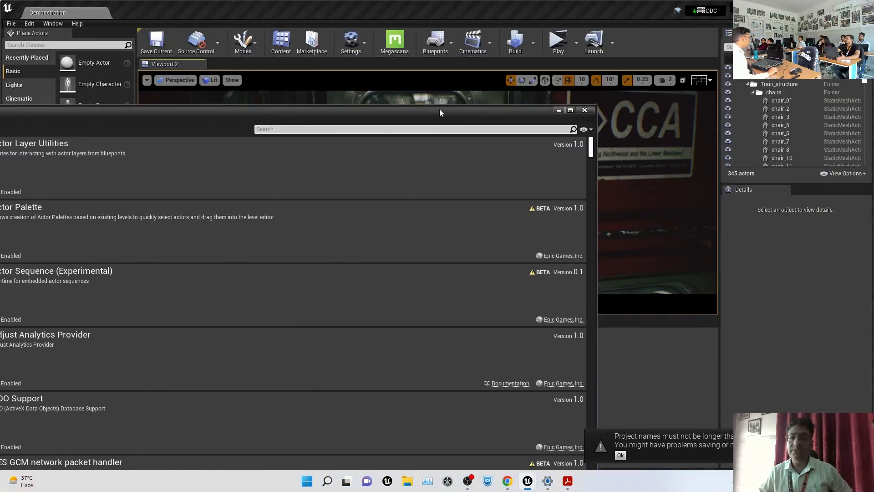
click(586, 111)
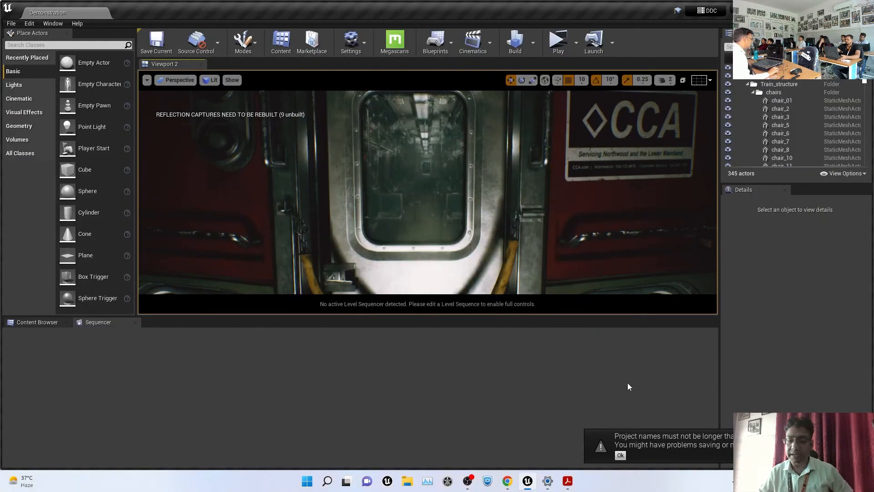
click(621, 455)
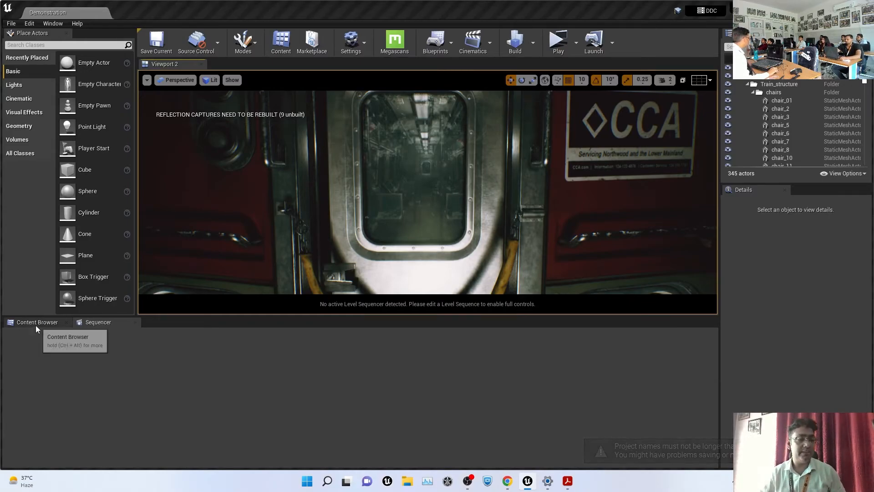
Open the sh001 level sequence from Cinematics and check its Render Movie options
click(490, 42)
click(499, 108)
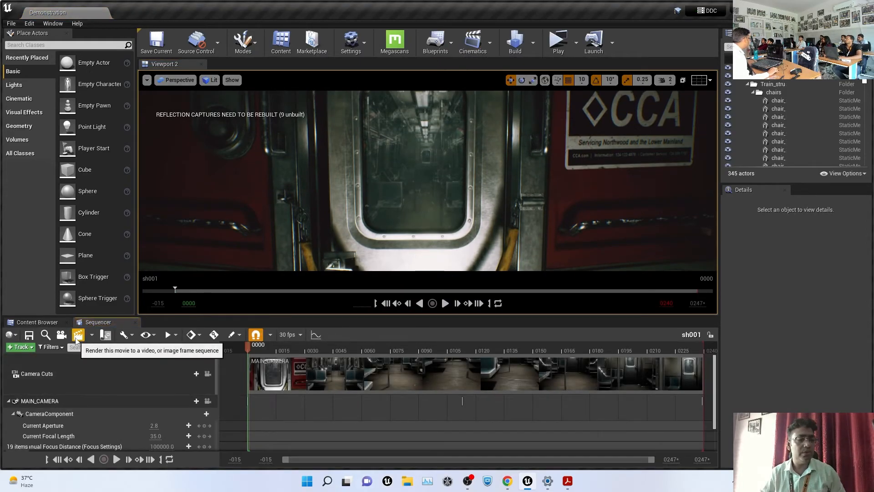
click(77, 338)
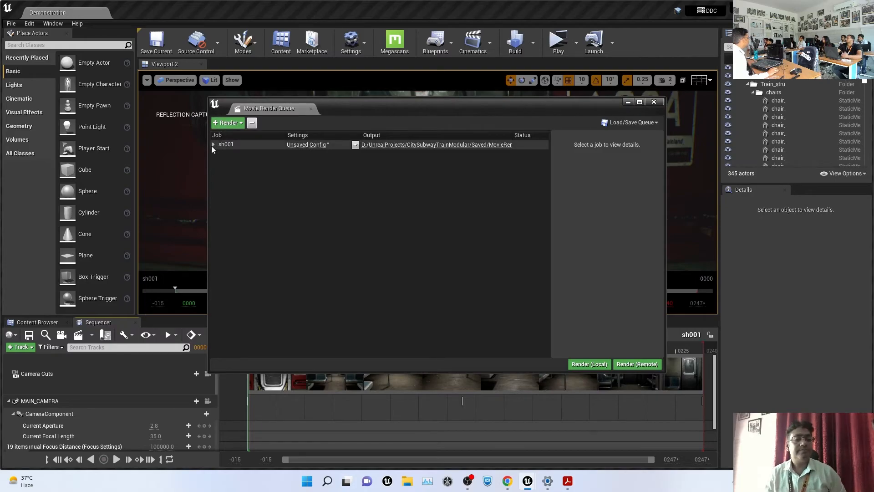
click(654, 102)
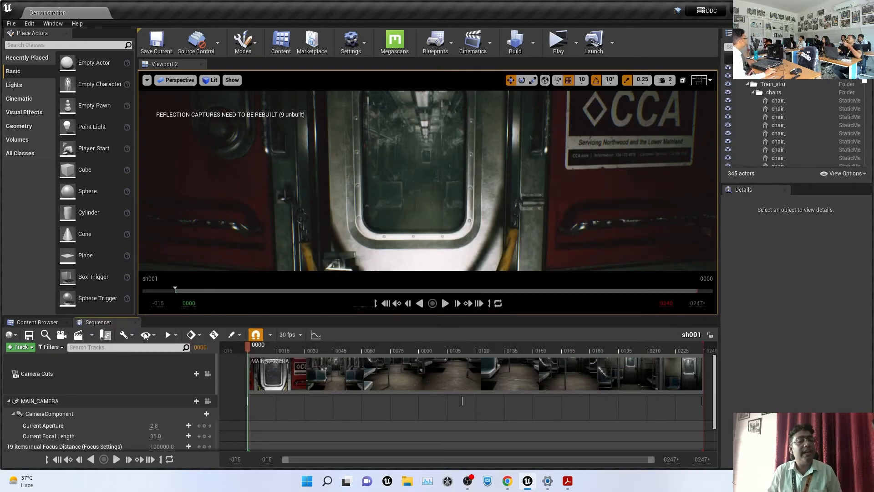
click(92, 336)
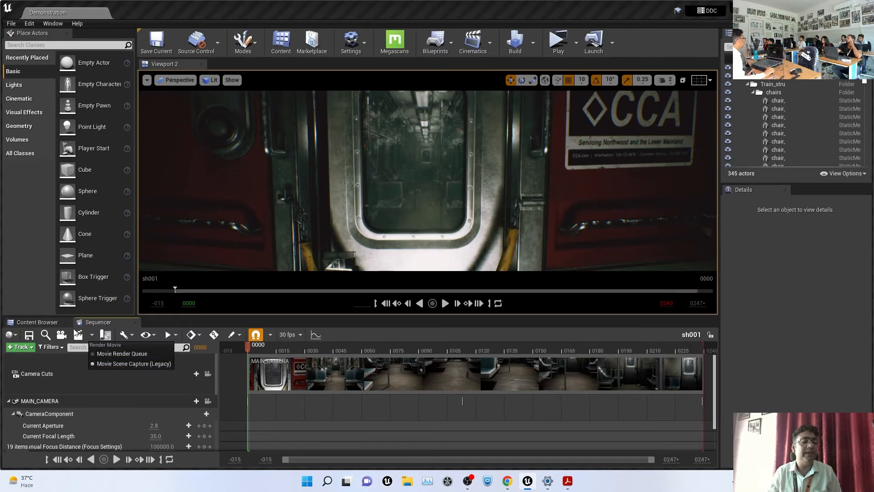
Close the legacy render settings, open Movie Render Queue for job sh001, and widen its window
click(76, 333)
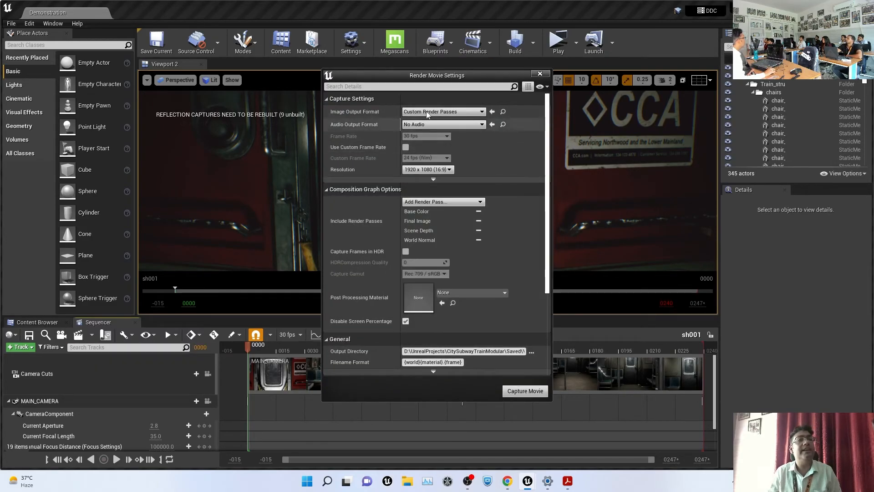
click(540, 74)
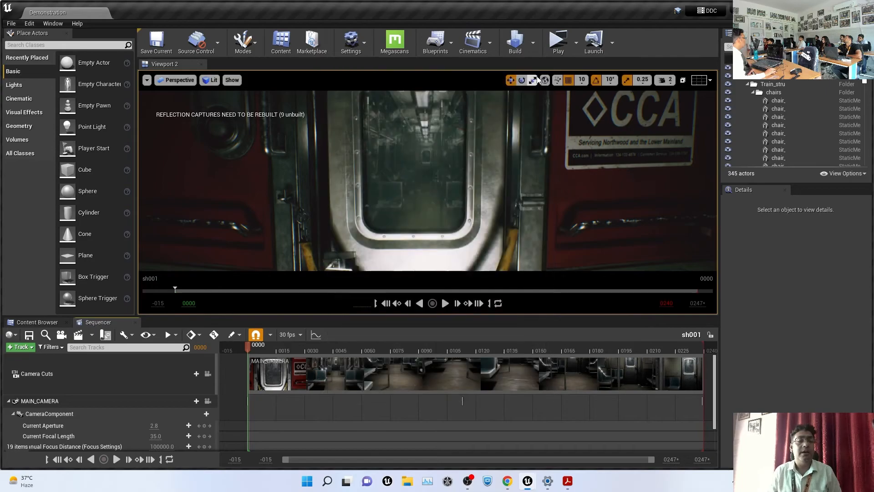
click(92, 335)
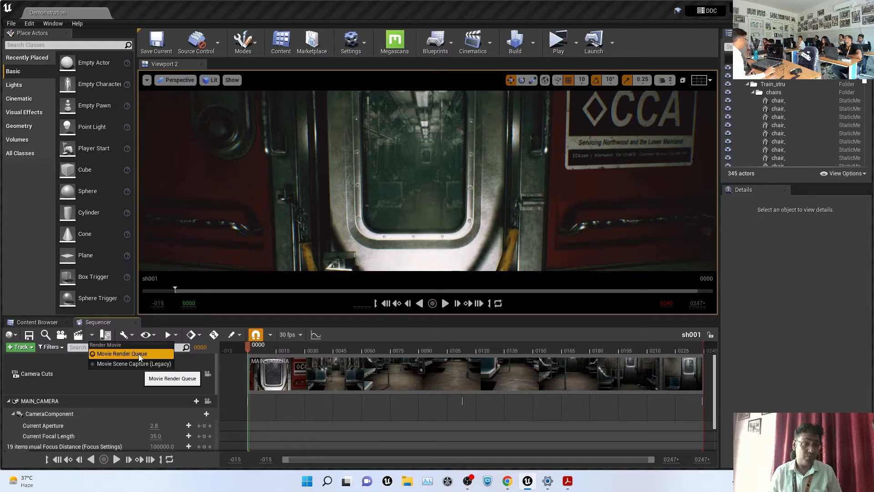
click(78, 336)
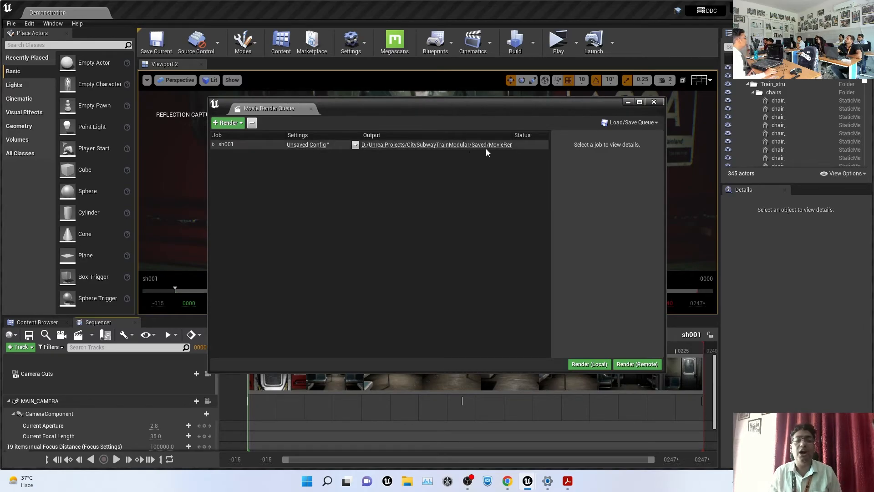
drag(667, 161, 848, 165)
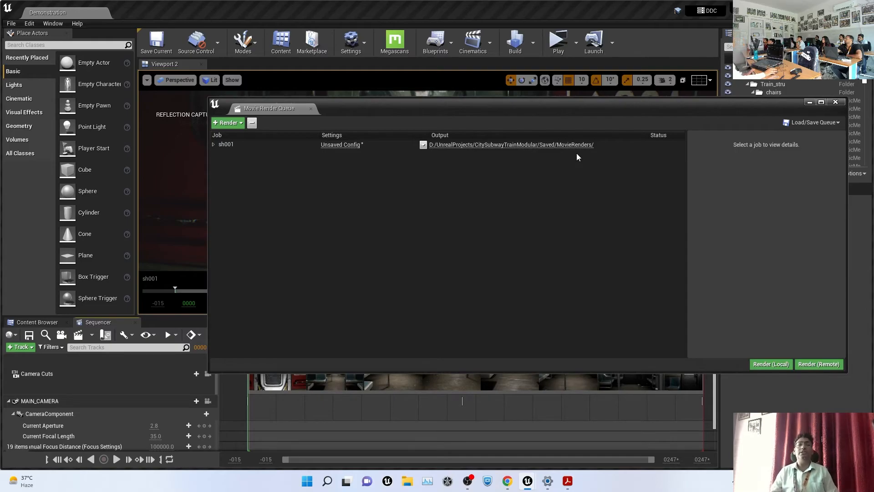
Replace sh001's .jpg Sequence [8bit] export with .exr Sequence [16bit] and select Deferred Rendering
click(345, 144)
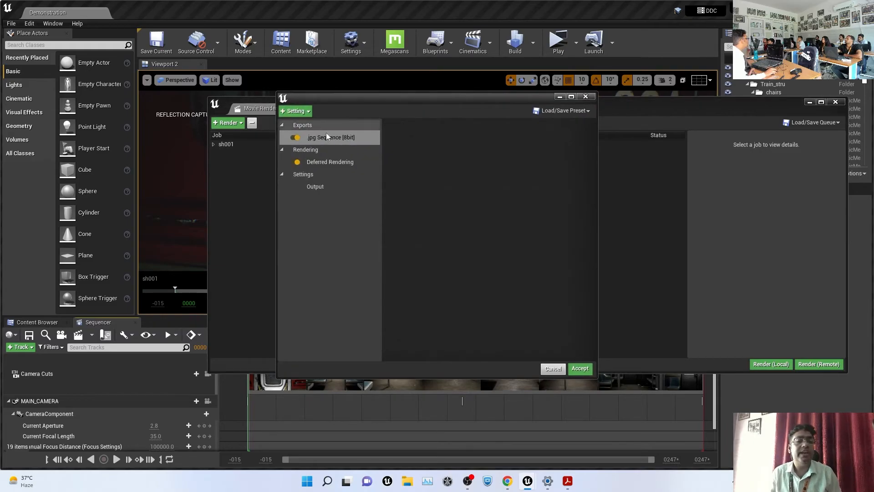
click(340, 141)
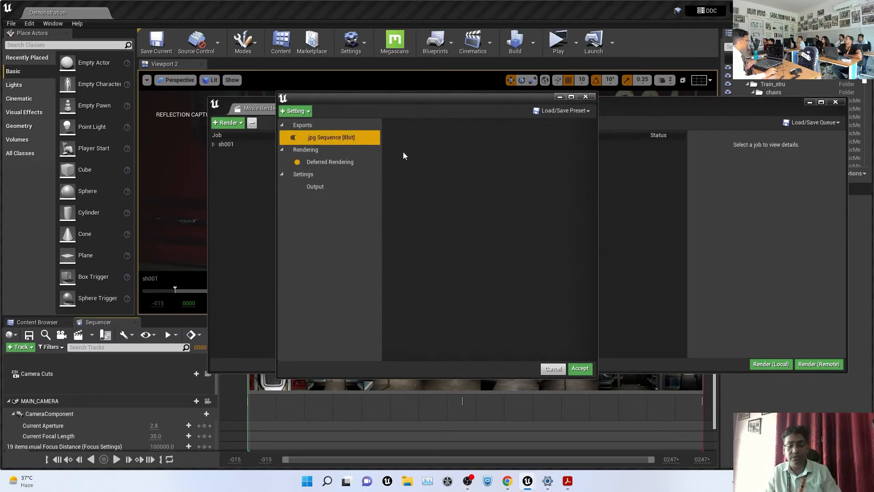
key(Delete)
click(297, 113)
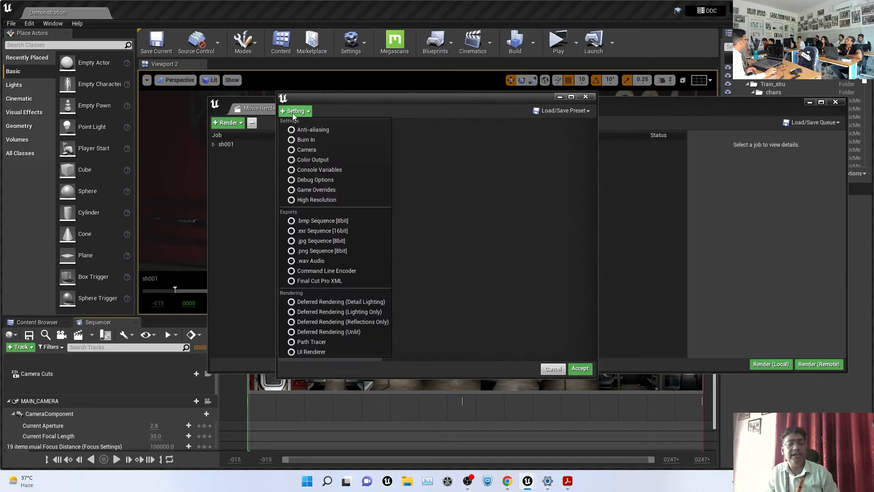
click(324, 231)
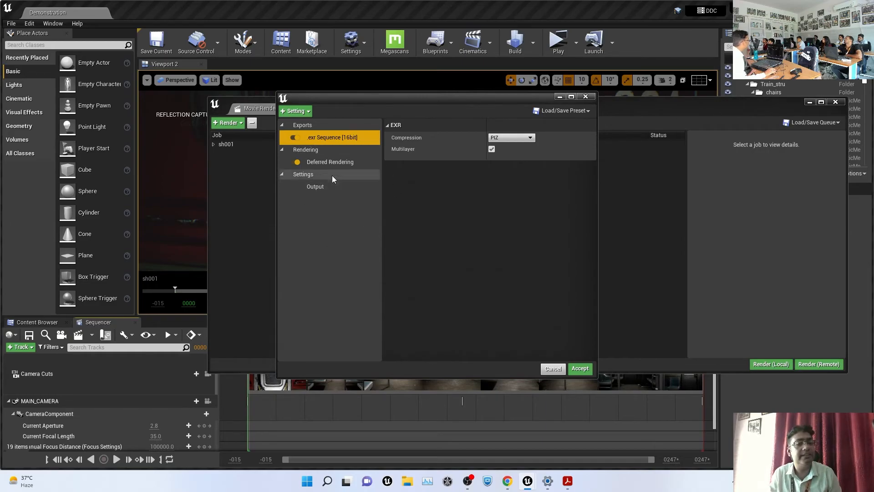
click(347, 164)
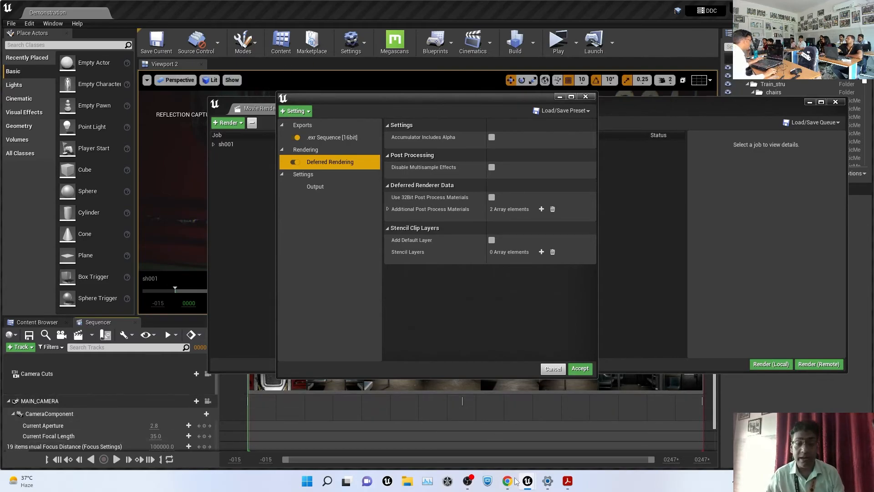
Switch to the Chrome docs search results for 'file name format' and select the search text
mouse_move(513, 481)
click(507, 430)
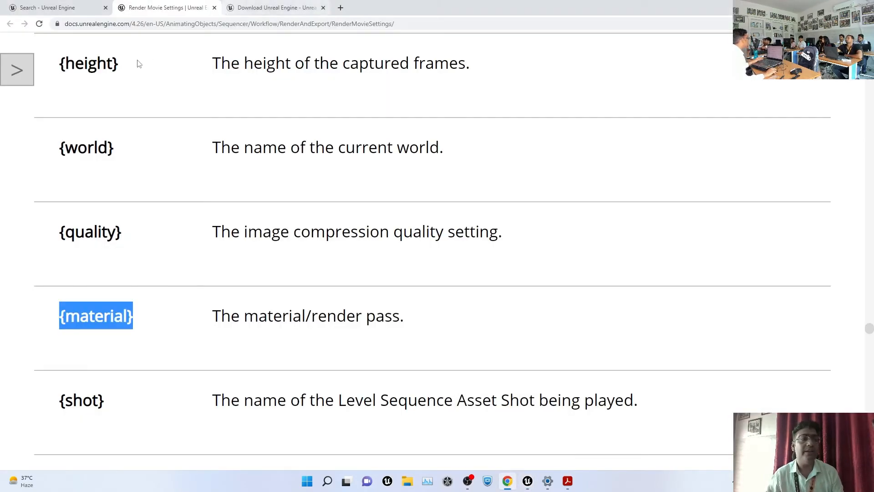
click(52, 8)
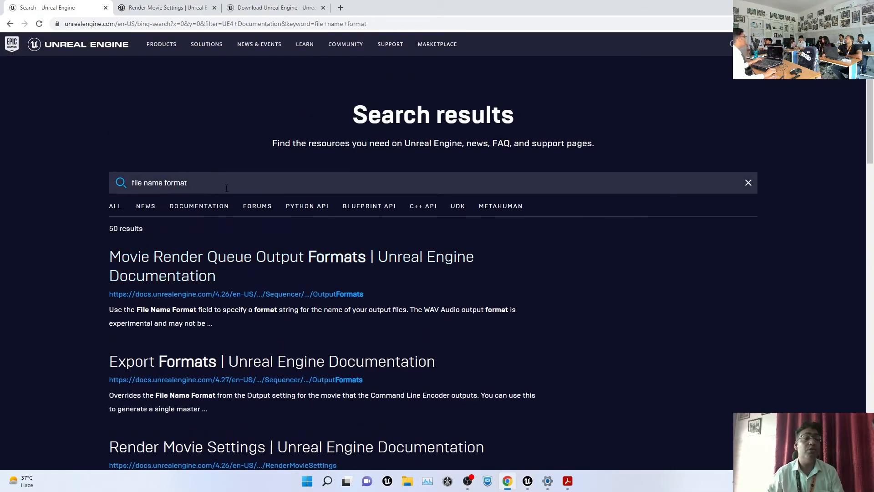
drag(195, 181, 108, 172)
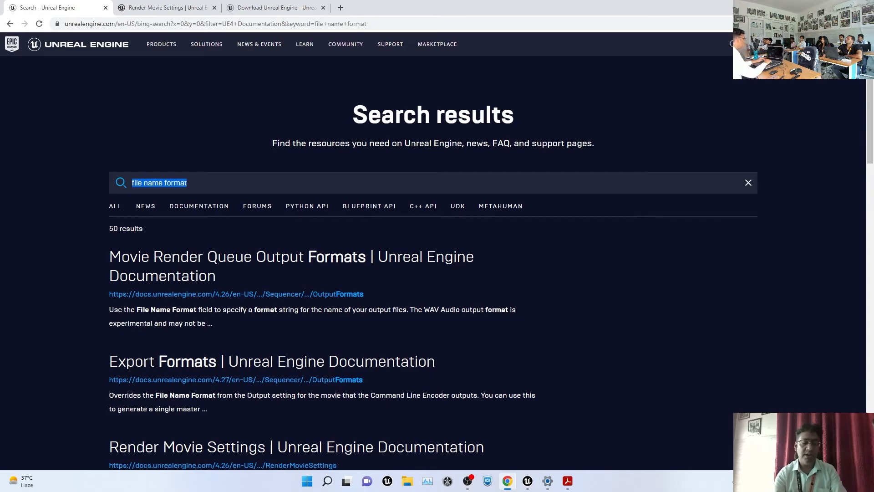
Search the docs for 'forward render' and open the Forward Shading Renderer result in a new tab
text(forwar)
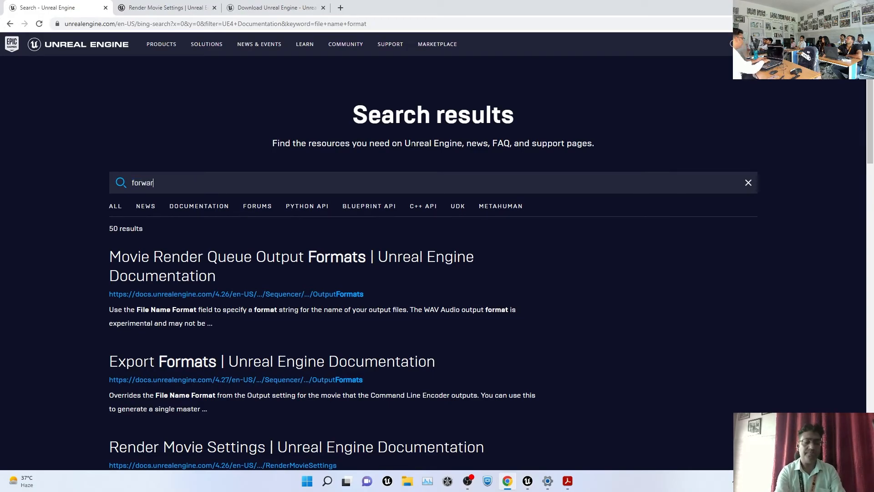
text(d render)
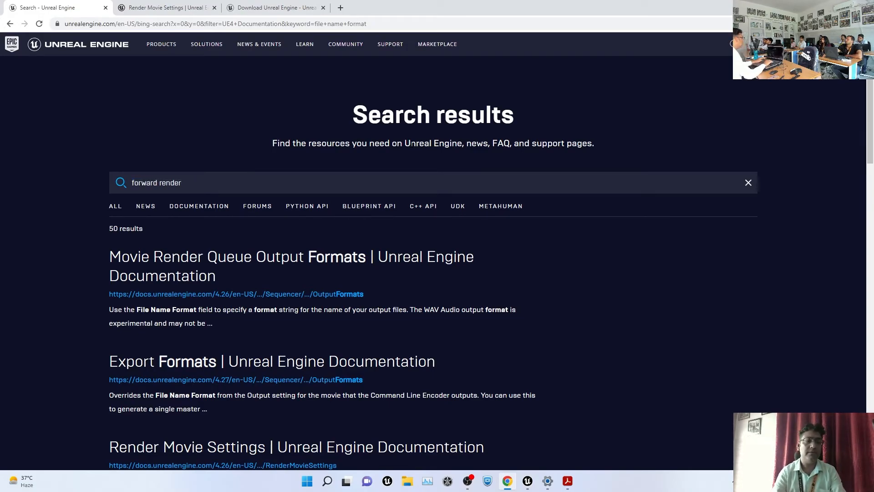
key(Return)
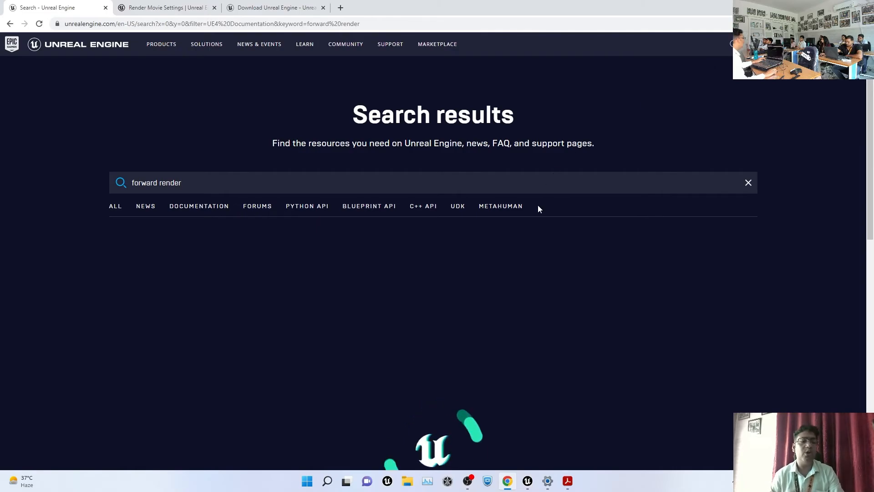
scroll(538, 209, down, 2)
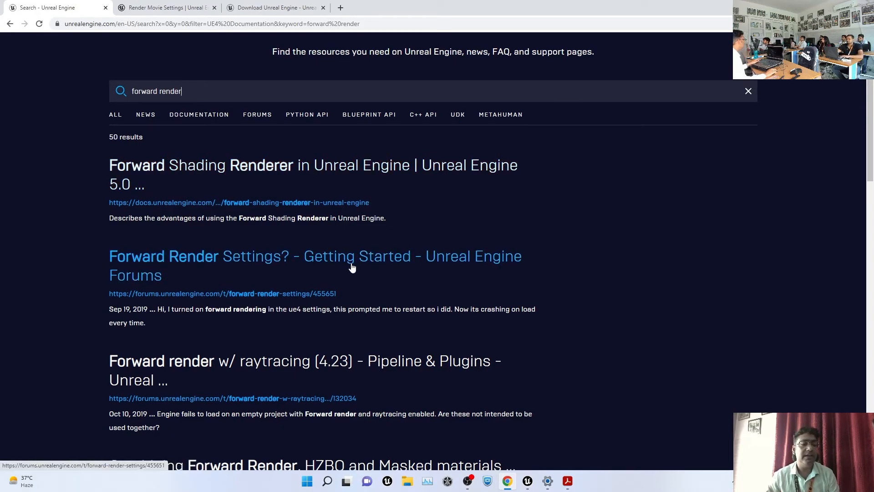
scroll(352, 267, down, 4)
scroll(351, 265, up, 3)
scroll(283, 269, up, 3)
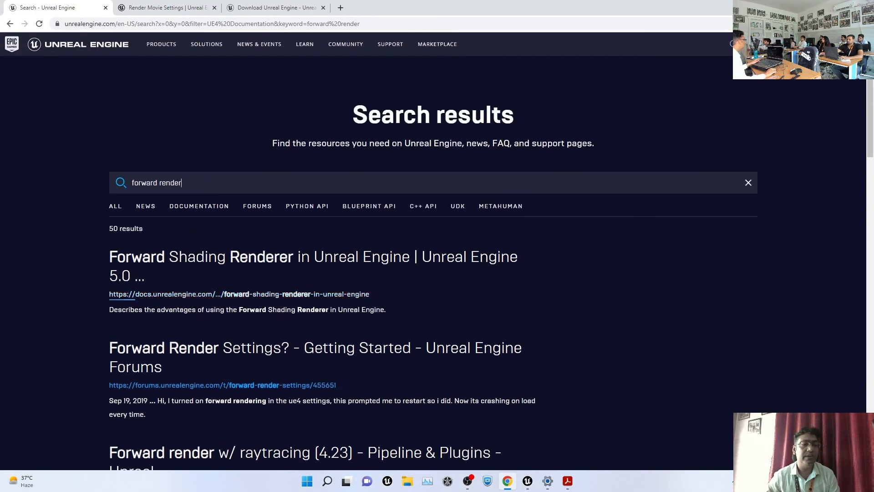
middle_click(293, 264)
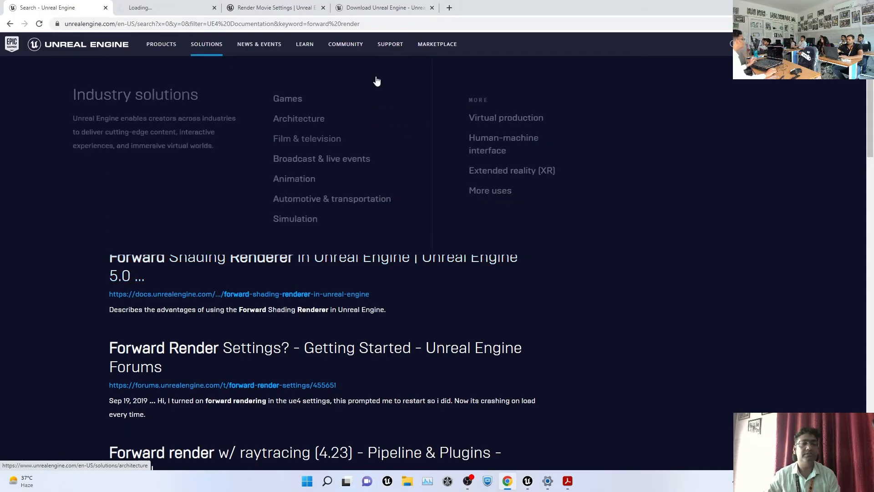
click(166, 9)
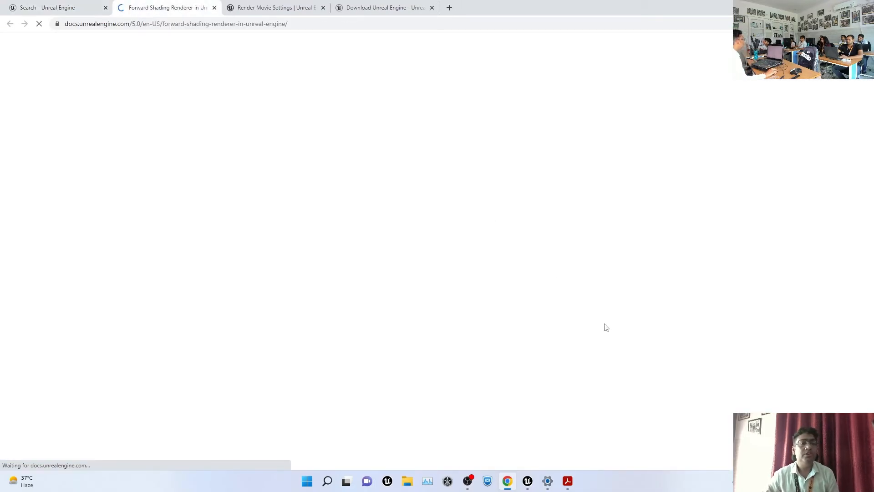
Dismiss the outdated-version banner and read through the Forward Shading Renderer page
scroll(575, 318, down, 5)
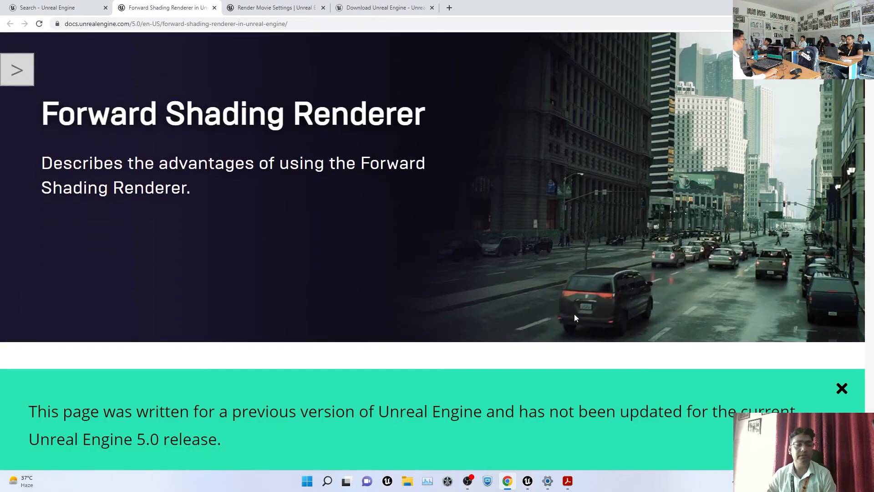
click(847, 405)
ctrl+scroll(476, 270, down, 2)
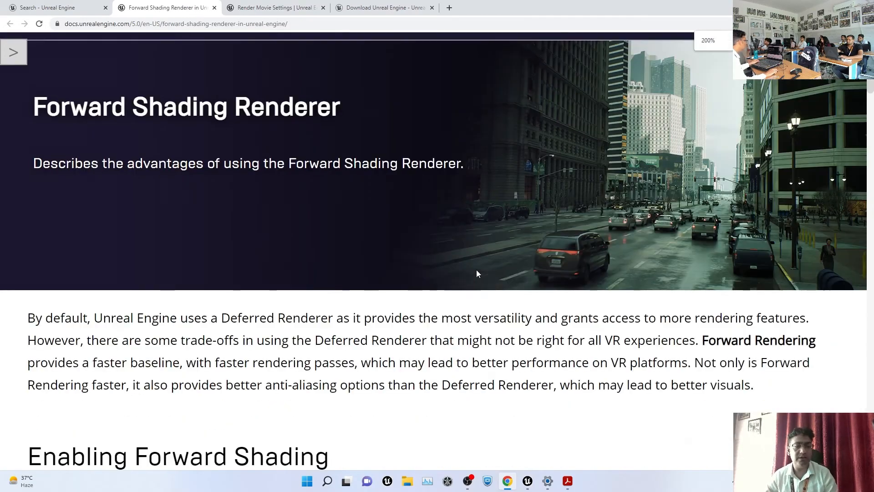
scroll(477, 273, down, 8)
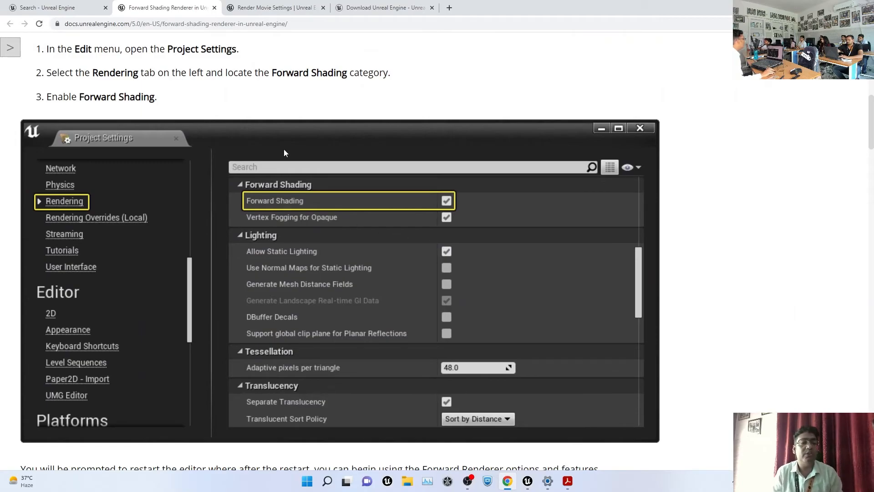
scroll(339, 210, up, 1)
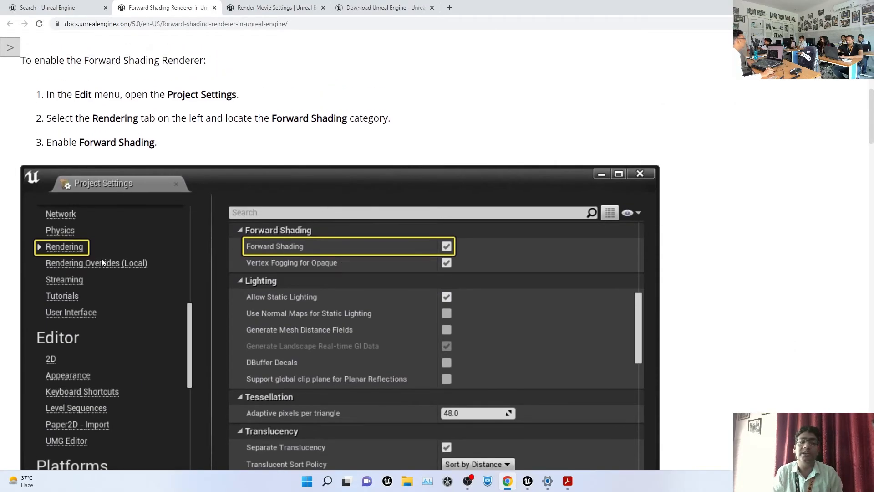
scroll(384, 261, down, 9)
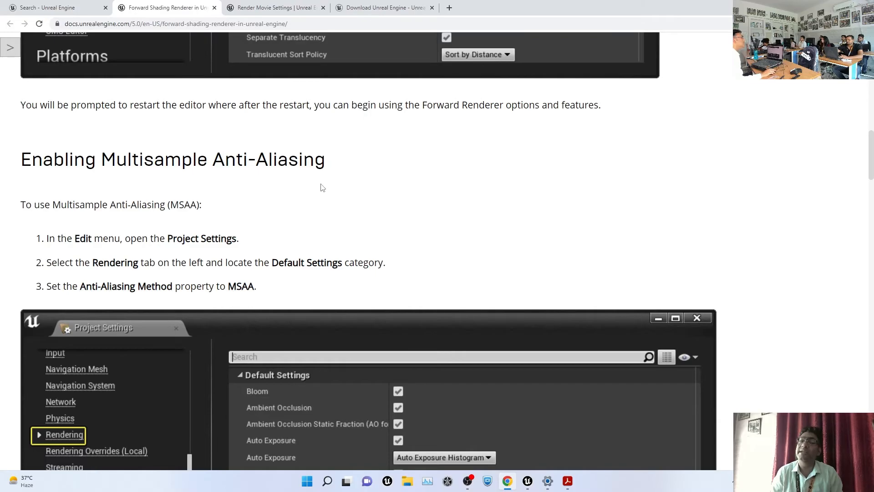
scroll(341, 187, down, 15)
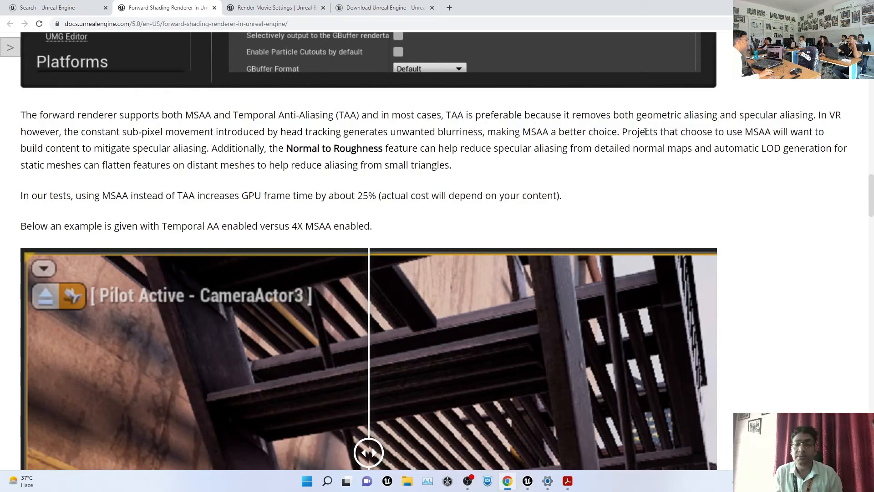
scroll(633, 153, down, 6)
scroll(633, 153, up, 2)
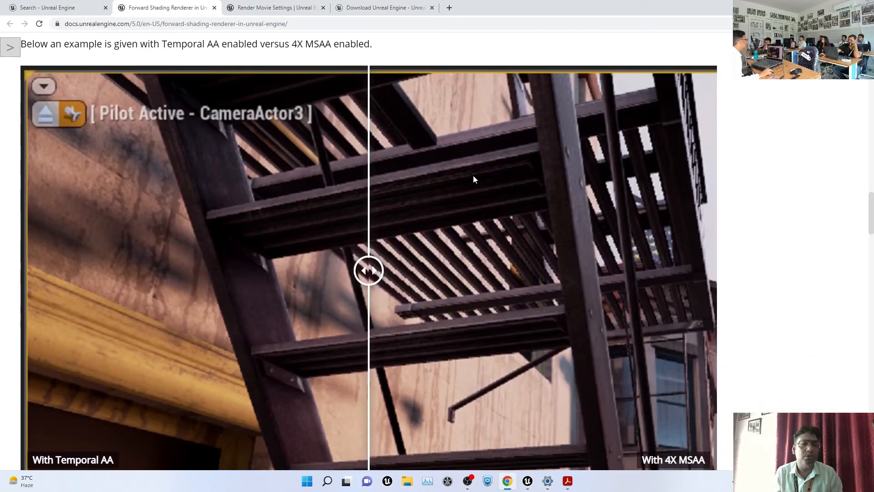
scroll(480, 248, down, 1)
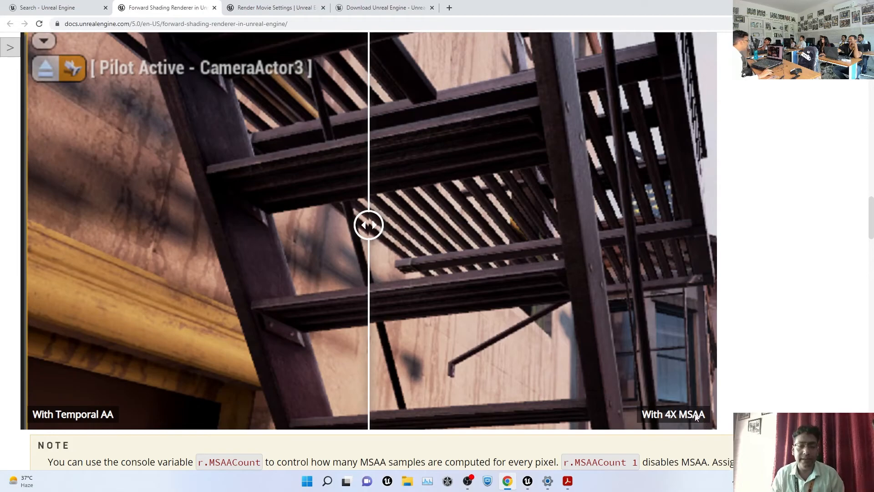
Drag the Temporal AA vs MSAA comparison slider, then switch back to Unreal
drag(370, 229, 258, 264)
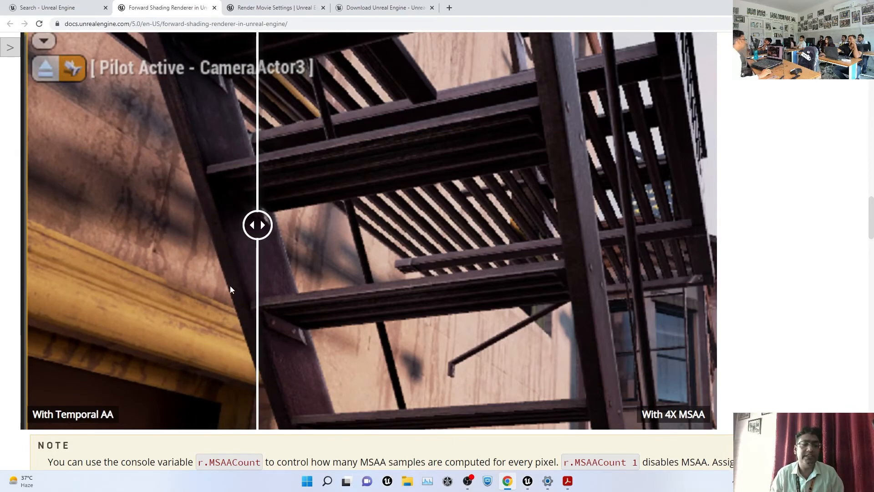
scroll(230, 286, down, 8)
scroll(263, 292, down, 20)
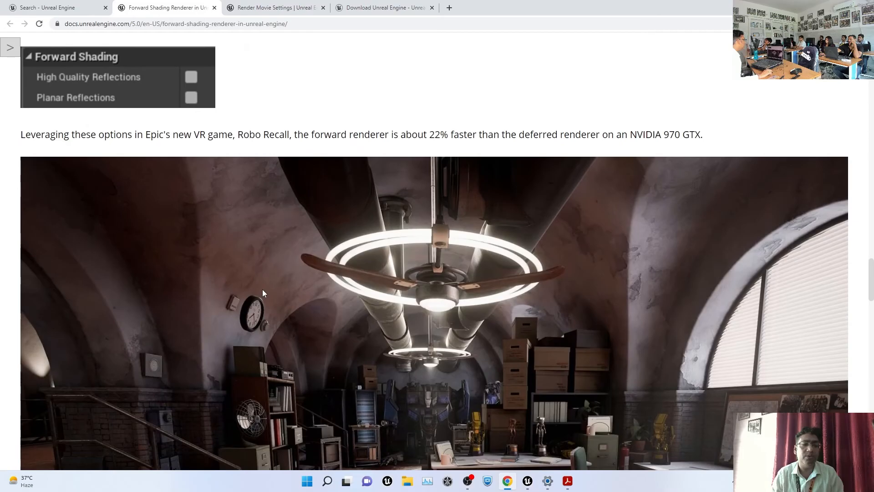
scroll(280, 286, up, 9)
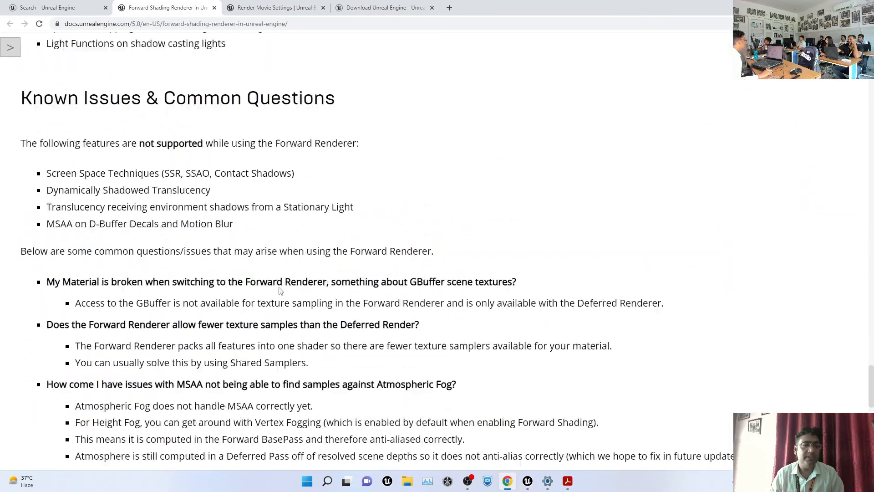
scroll(269, 259, up, 20)
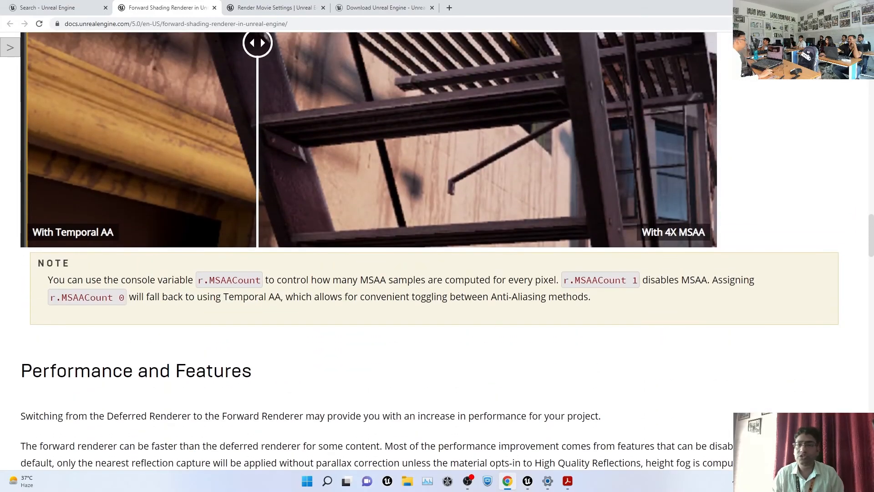
key(alt+Tab)
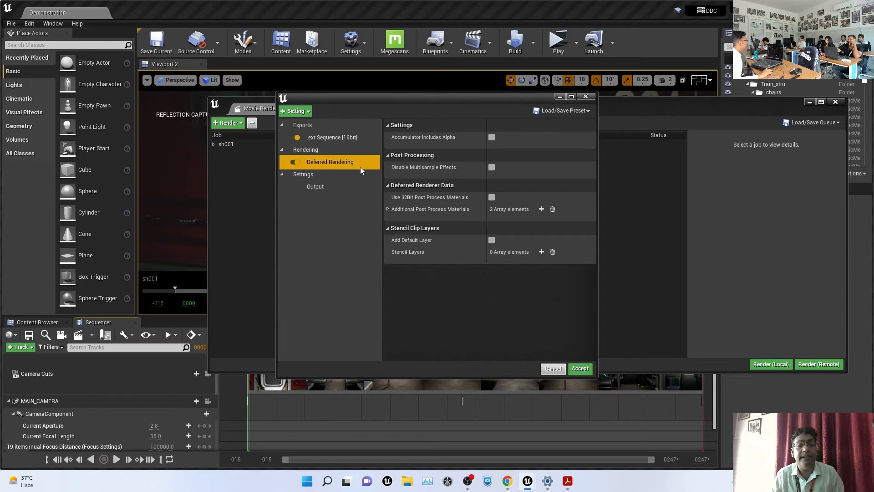
Turn on Accumulator Includes Alpha in sh001's Deferred Rendering settings, accept, and reopen the config
click(491, 138)
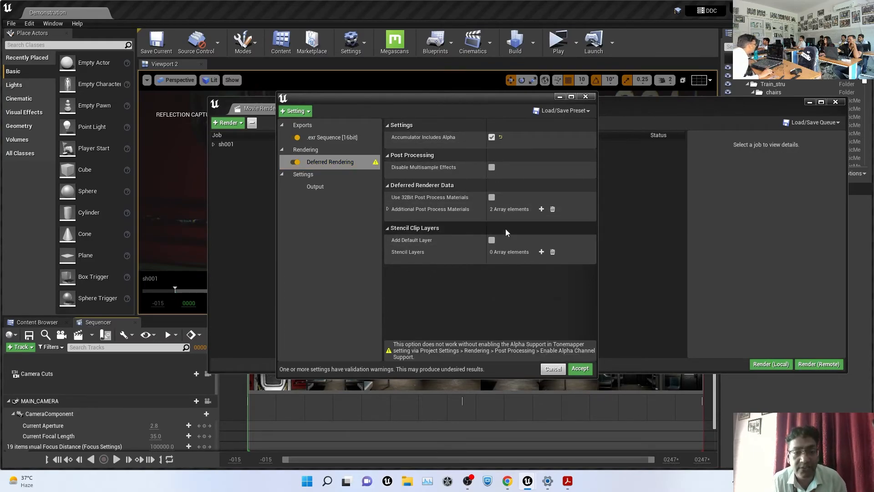
click(578, 369)
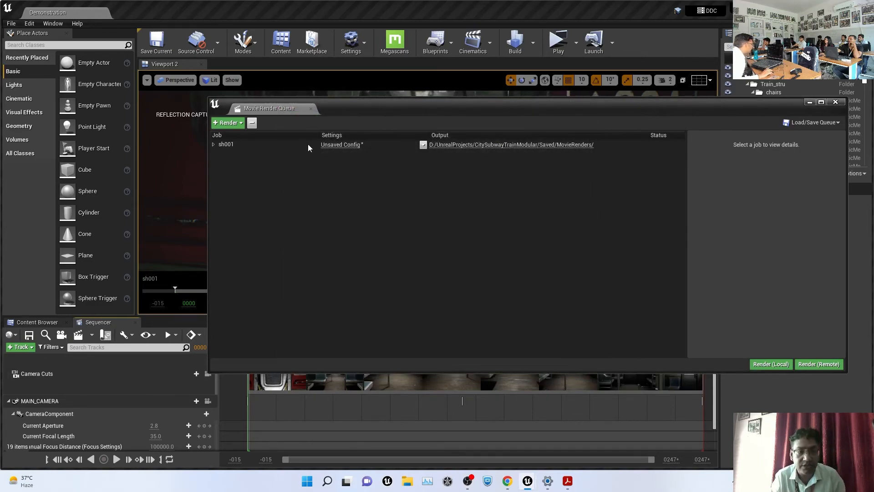
click(349, 145)
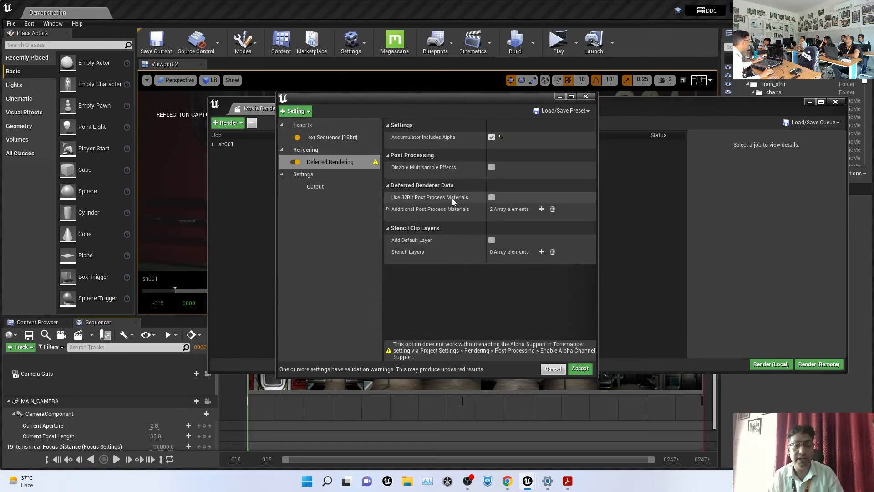
mouse_move(412, 137)
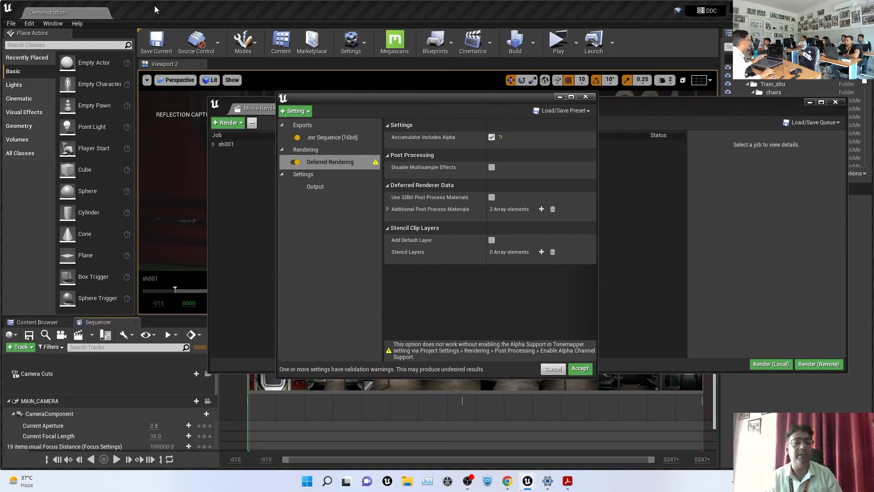
click(29, 24)
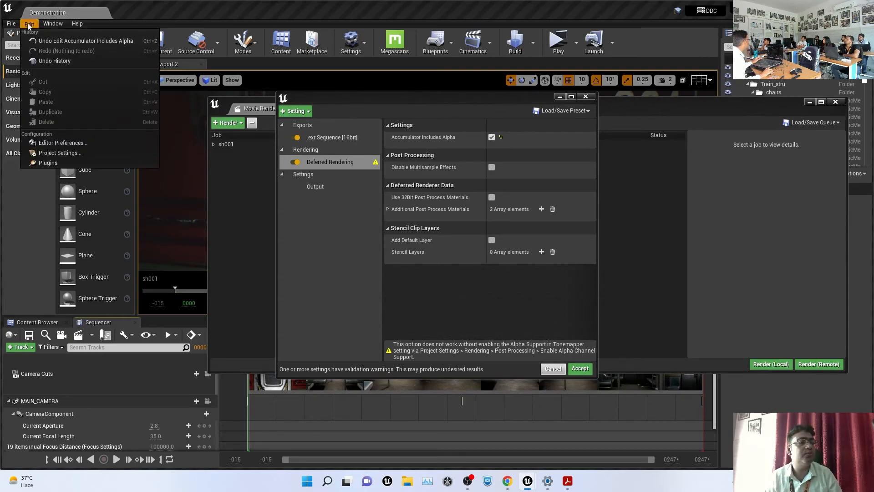
Open Project Settings, briefly moving the window aside to check the render settings
click(59, 153)
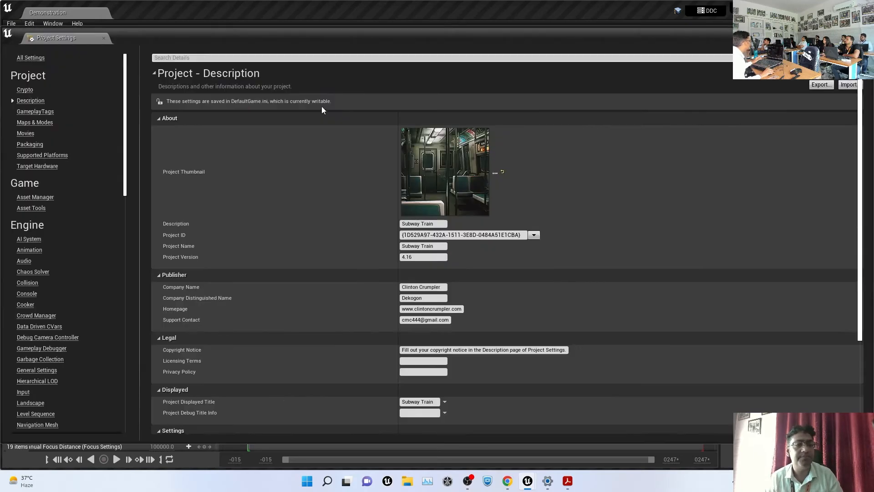
drag(316, 30, 528, 375)
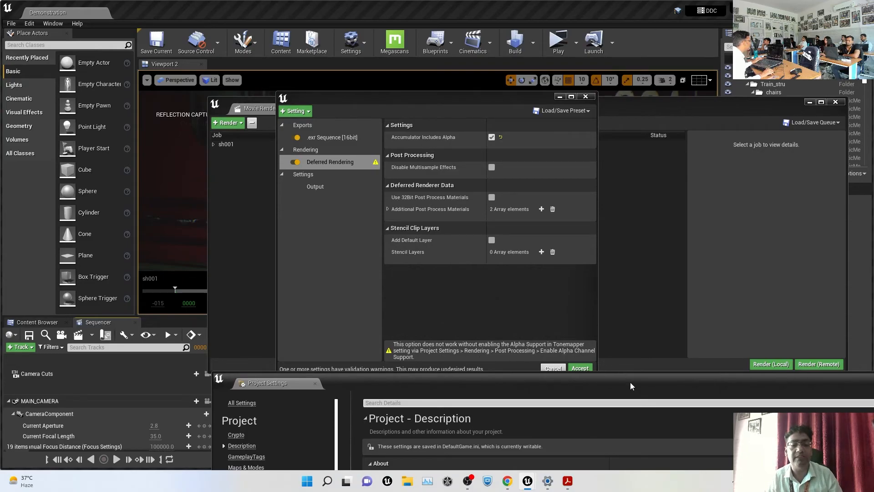
drag(631, 382, 427, 35)
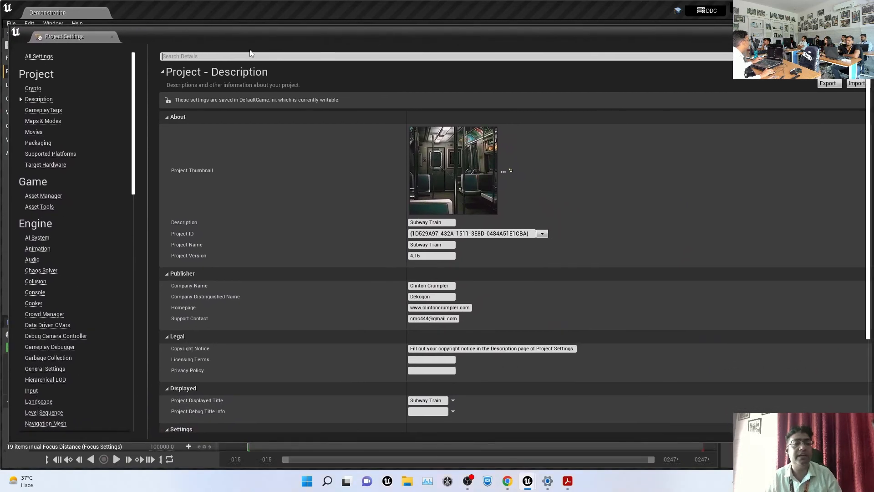
Set post-processing alpha channel support to Linear color space only, then return to the lecture slides
click(209, 57)
text(al)
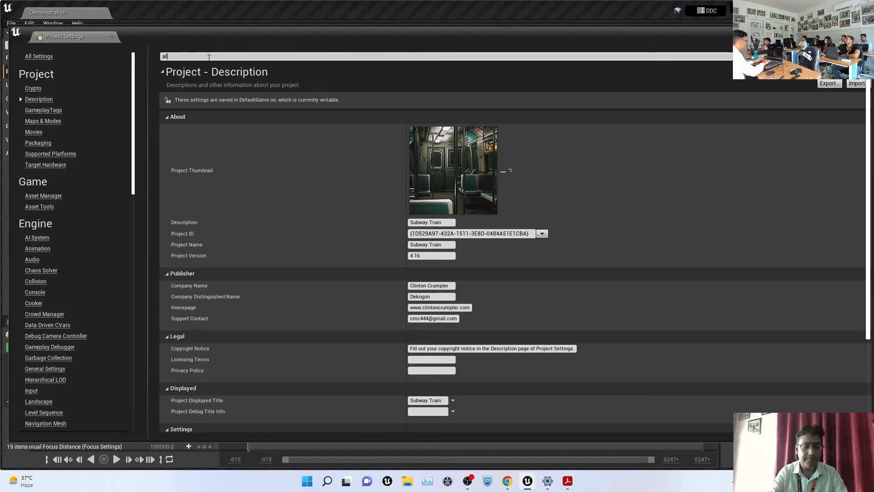
text(pha channel)
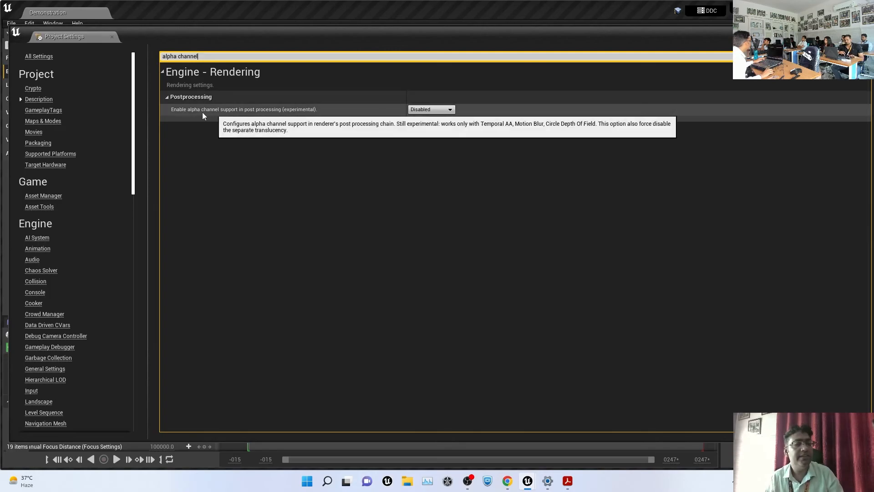
click(438, 110)
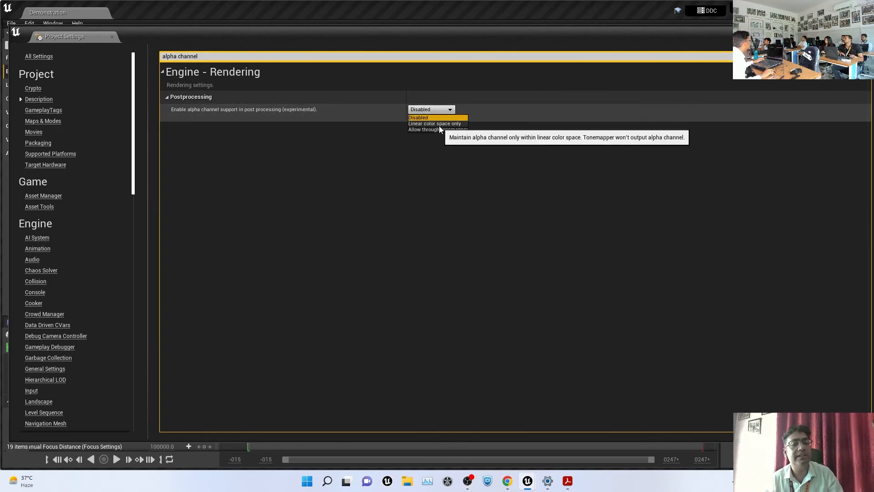
click(439, 125)
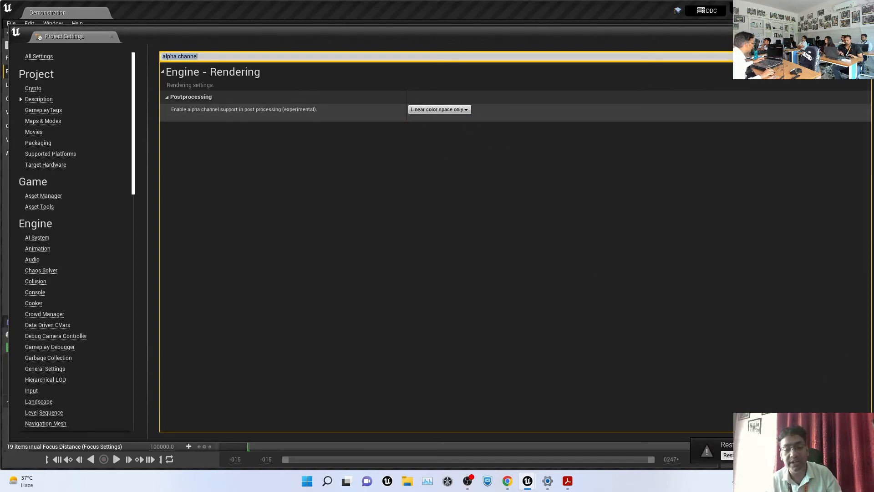
key(alt+Tab)
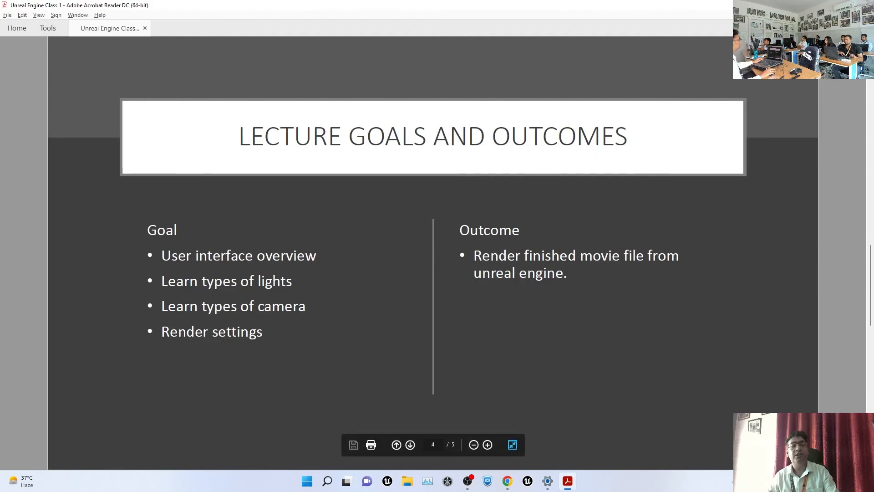